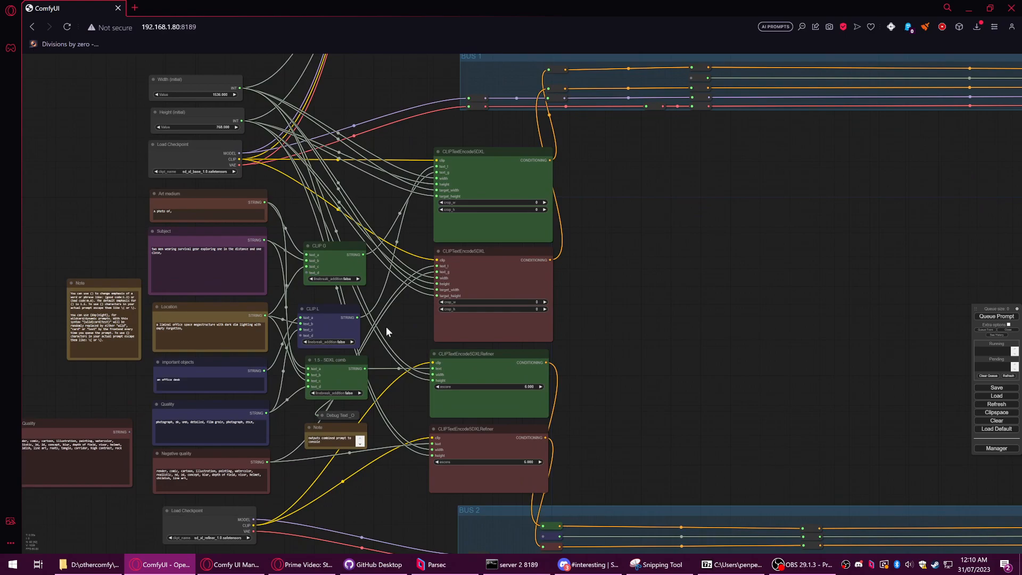
Step: Examine the two base CLIPTextEncodeSDXL nodes and the two CLIPTextEncodeSDXLRefiner nodes with their incoming links
drag(403, 176, 534, 295)
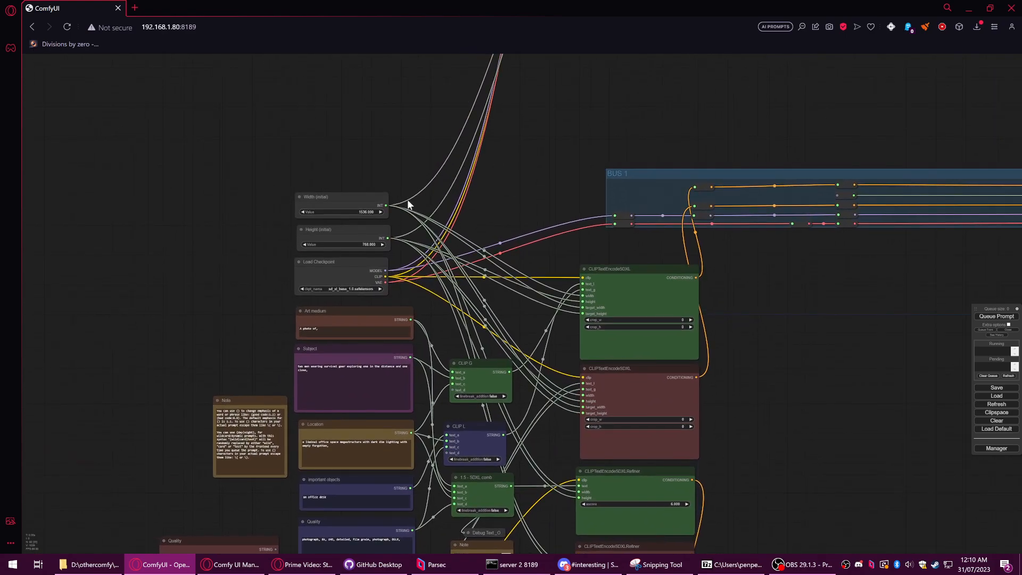
drag(328, 203, 328, 233)
drag(634, 272, 636, 268)
drag(632, 373, 635, 367)
drag(768, 399, 757, 237)
drag(623, 223, 621, 229)
drag(618, 322, 619, 327)
drag(641, 381, 623, 392)
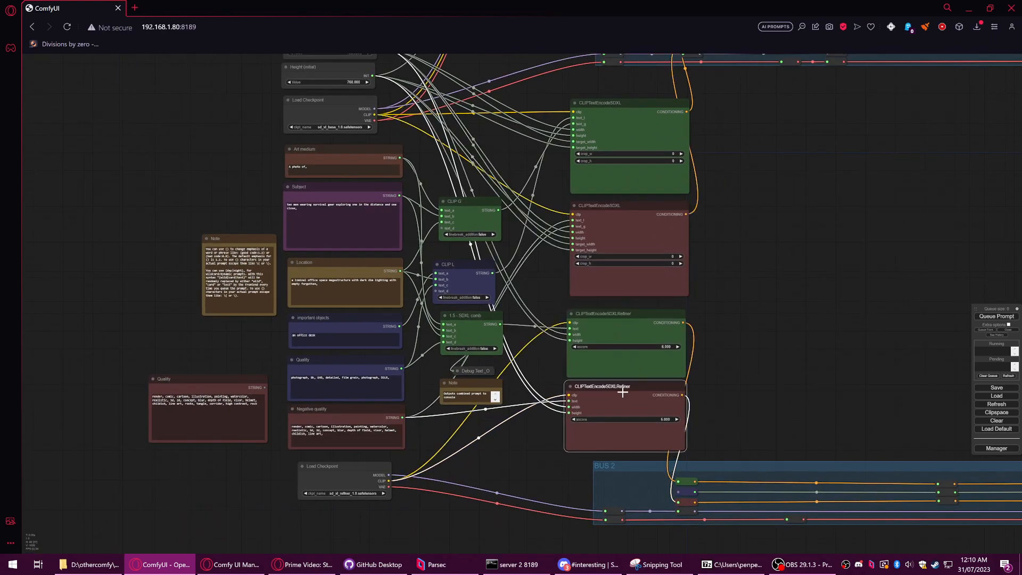
Step: Examine the prompt text nodes from Negative quality up through Quality, Important objects and Location to Subject
drag(506, 458, 558, 468)
drag(404, 421, 401, 429)
drag(406, 383, 407, 389)
click(406, 336)
drag(402, 282, 403, 286)
drag(401, 199, 402, 201)
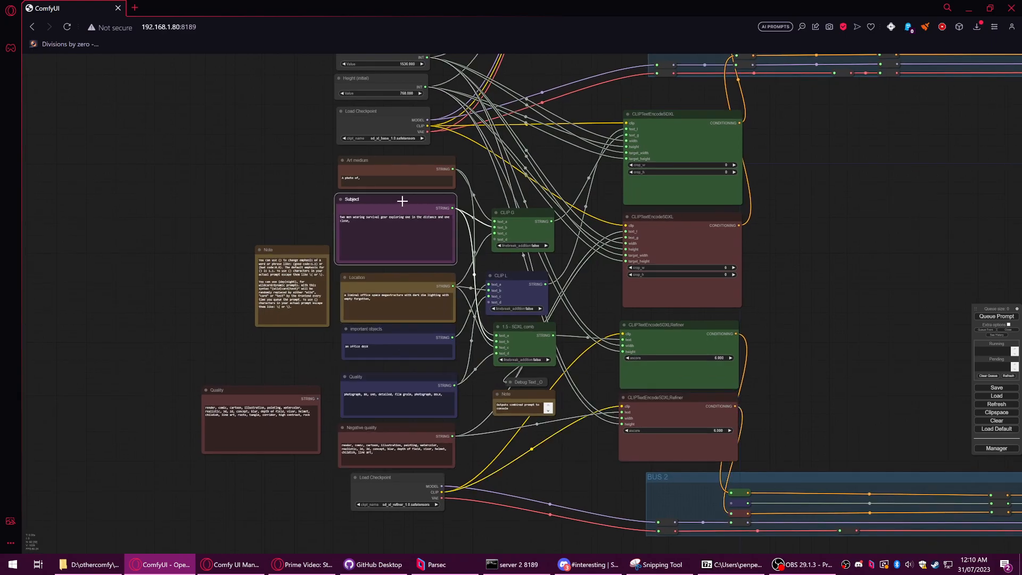
Step: Examine how the CLIP G, CLIP L and 1.5 - SDXL comb nodes combine the prompt texts for the encoders
drag(521, 208, 523, 201)
drag(529, 282, 531, 280)
drag(538, 329, 535, 331)
drag(519, 219, 519, 217)
drag(773, 408, 453, 340)
drag(526, 407, 528, 411)
drag(537, 399, 555, 525)
Step: Trace the base and refiner Load Checkpoint outputs to the encoders and to BUS 1 and BUS 2
drag(522, 84, 538, 215)
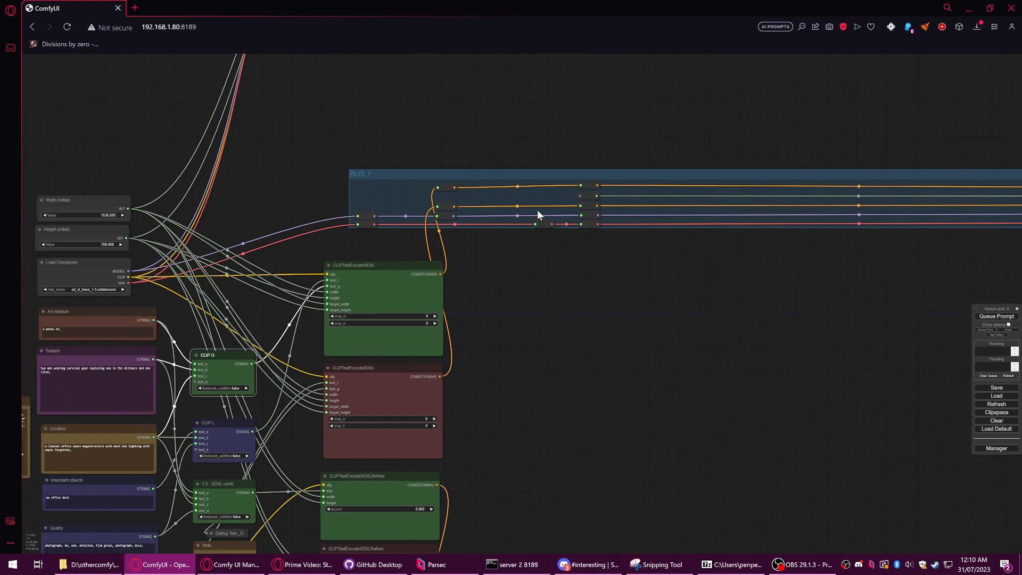
drag(270, 315, 386, 217)
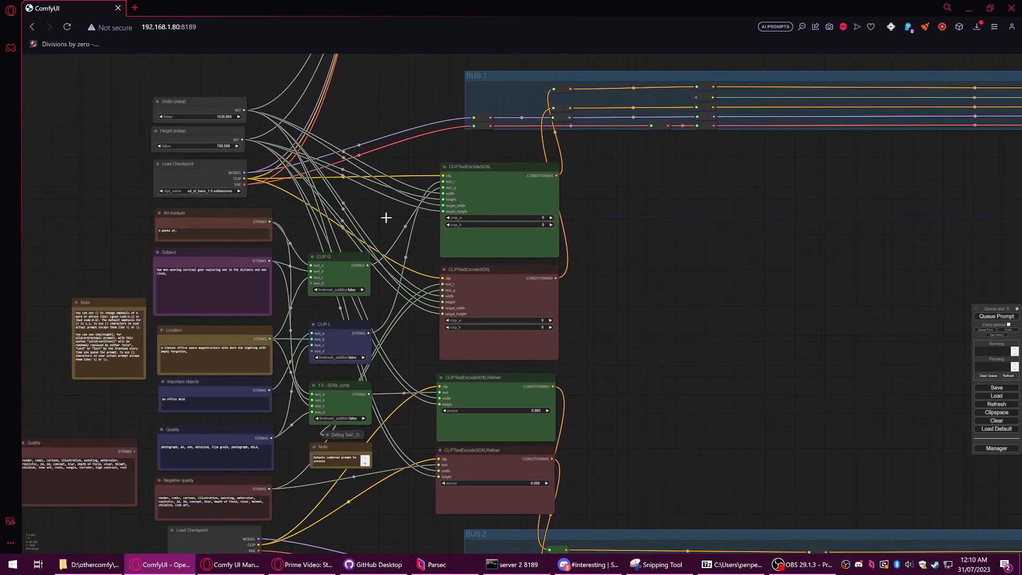
click(191, 175)
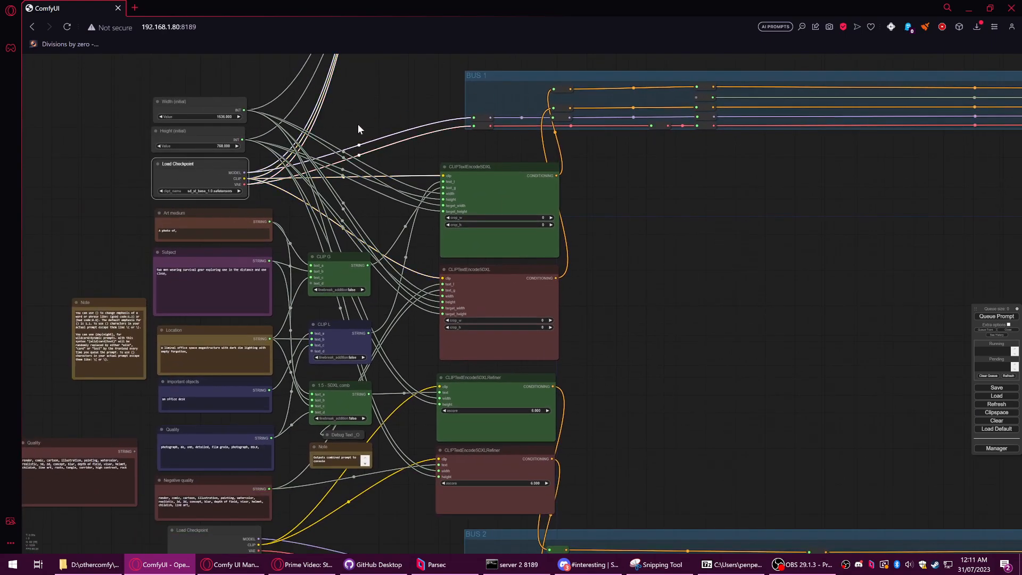
drag(720, 252, 763, 149)
mouse_move(268, 441)
mouse_down()
mouse_move(441, 455)
mouse_move(290, 450)
mouse_move(269, 436)
mouse_up()
drag(437, 421, 440, 475)
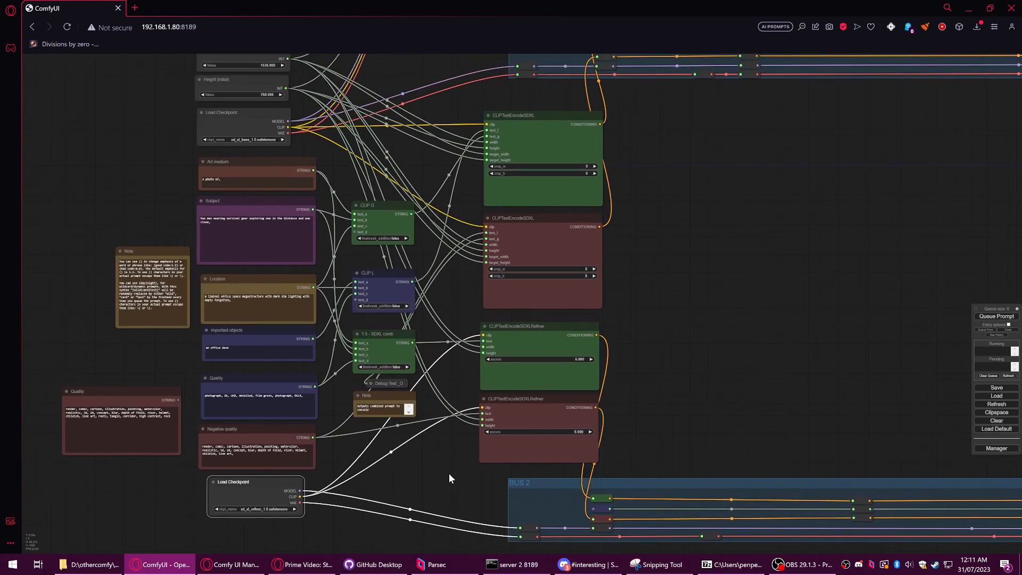
Step: Add an Empty Latent Image node from the latent category in the empty area beside the refiner encoders
drag(686, 378, 634, 333)
right_click(601, 349)
mouse_move(621, 352)
right_click(587, 329)
click(592, 328)
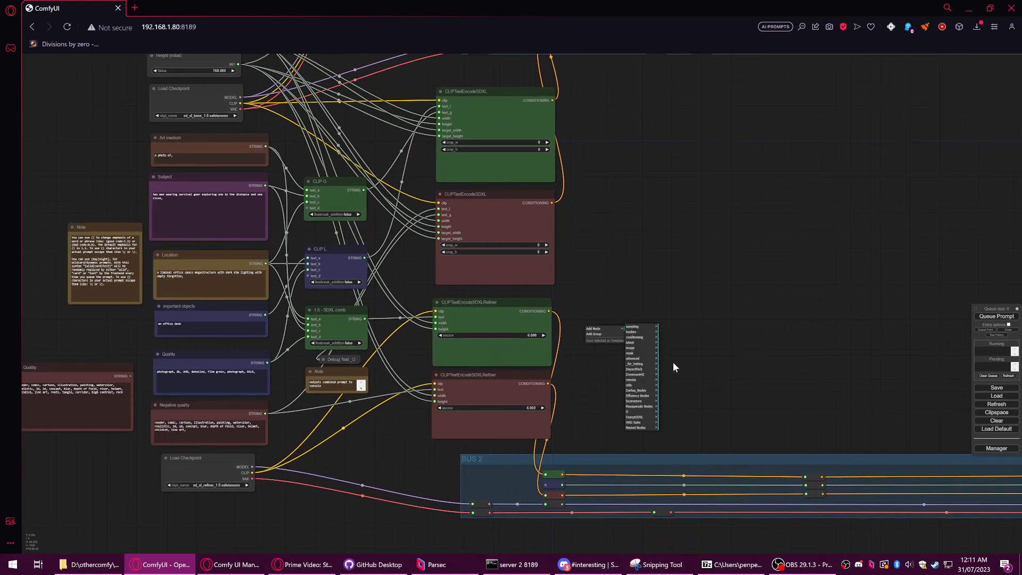
click(639, 343)
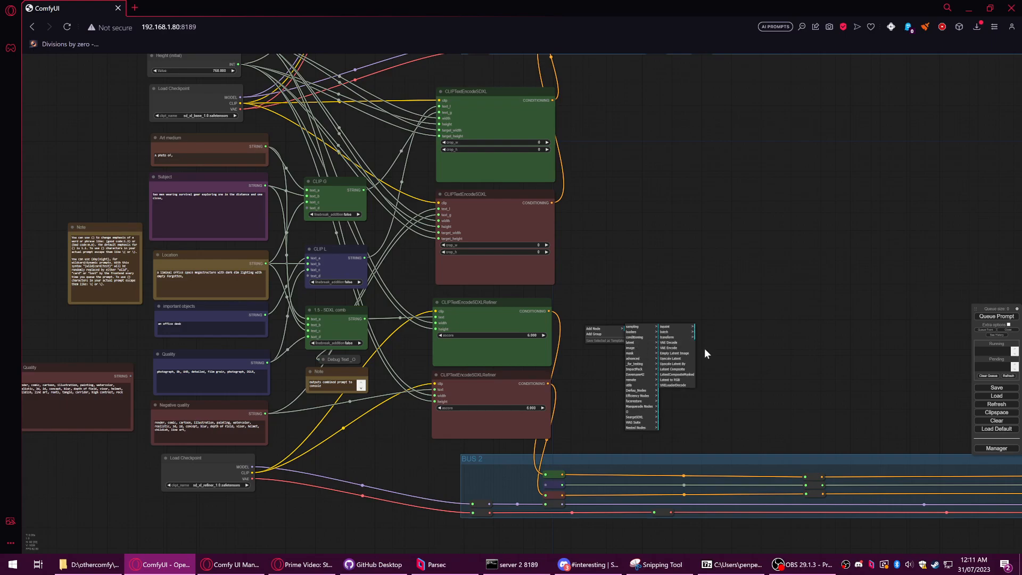
click(686, 358)
drag(684, 344, 738, 328)
click(663, 403)
drag(821, 323, 822, 323)
drag(624, 403, 640, 374)
scroll(634, 305, down, 3)
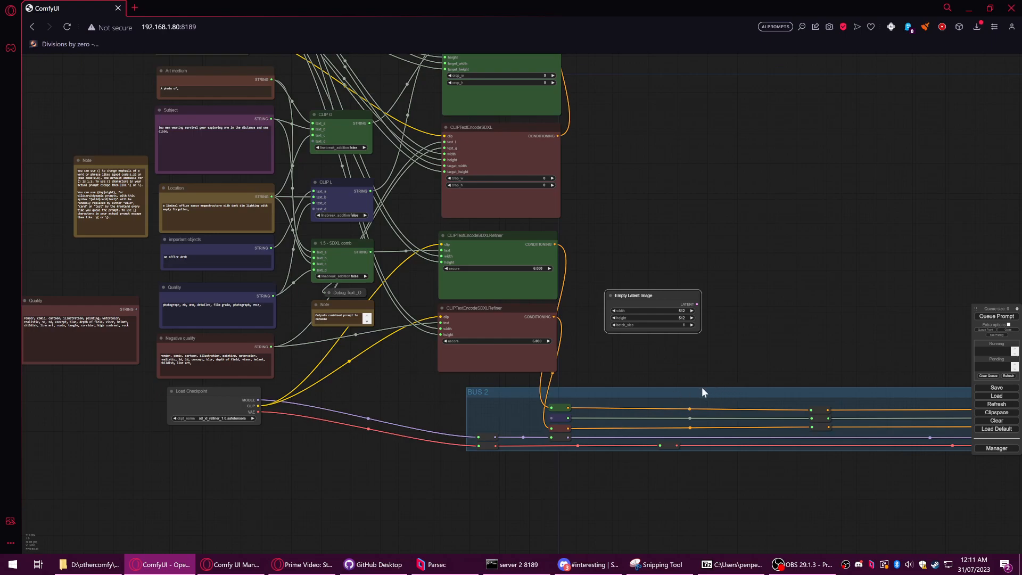
Step: Place the Empty Latent Image node beside the negative CLIPTextEncodeSDXLRefiner node, just above BUS 2
drag(664, 302, 633, 275)
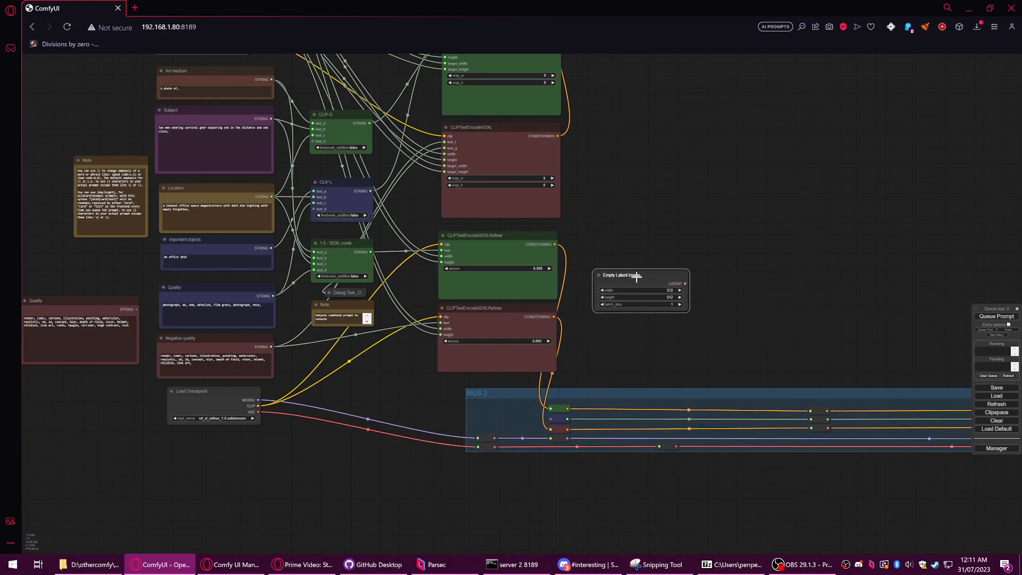
drag(680, 233, 633, 338)
drag(600, 371, 593, 413)
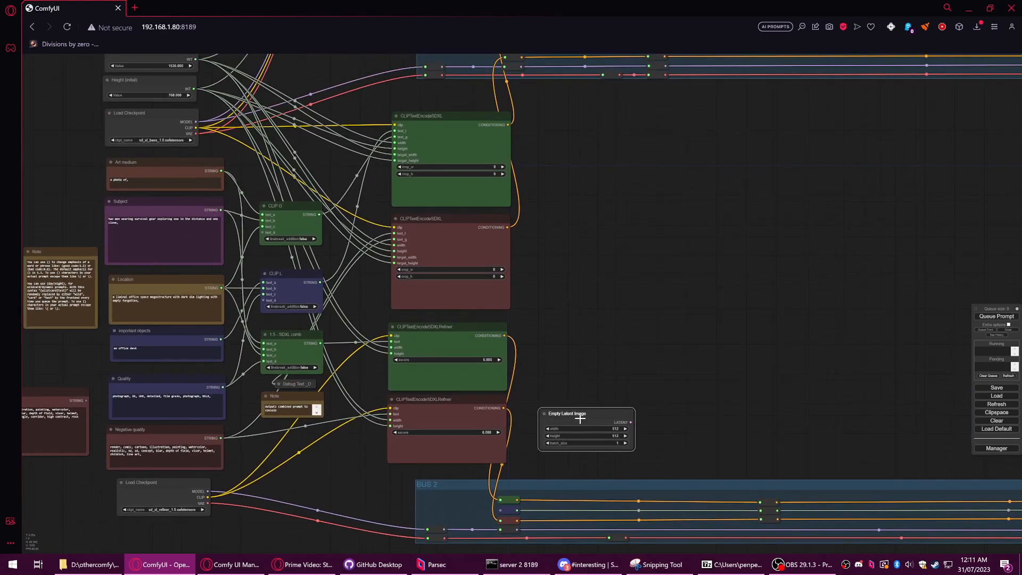
drag(570, 399, 591, 424)
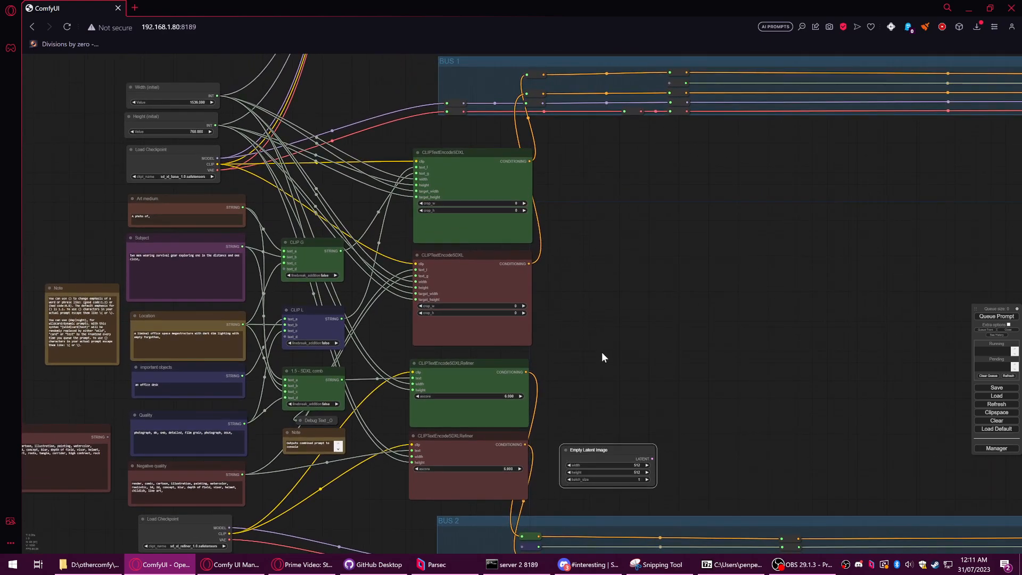
drag(611, 331, 697, 308)
drag(709, 445, 709, 462)
Step: Examine the width, height, target_width and target_height inputs of the two CLIPTextEncodeSDXL nodes
drag(692, 370, 789, 478)
mouse_move(354, 195)
mouse_down()
mouse_move(350, 171)
mouse_move(351, 193)
mouse_up()
drag(650, 262, 659, 263)
drag(661, 364, 661, 362)
drag(754, 365, 729, 298)
drag(640, 197, 632, 198)
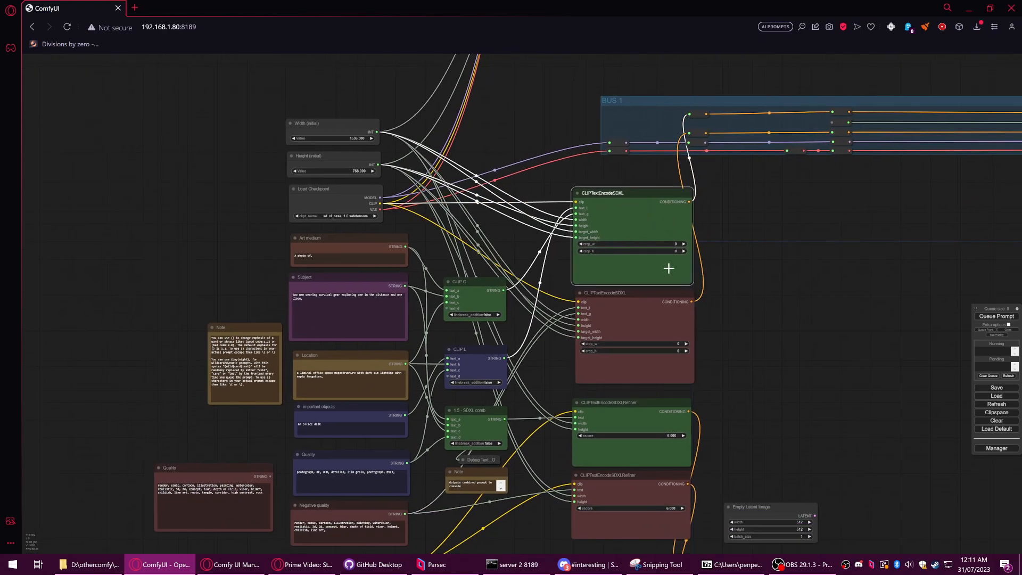
drag(665, 293, 664, 297)
drag(620, 199, 621, 198)
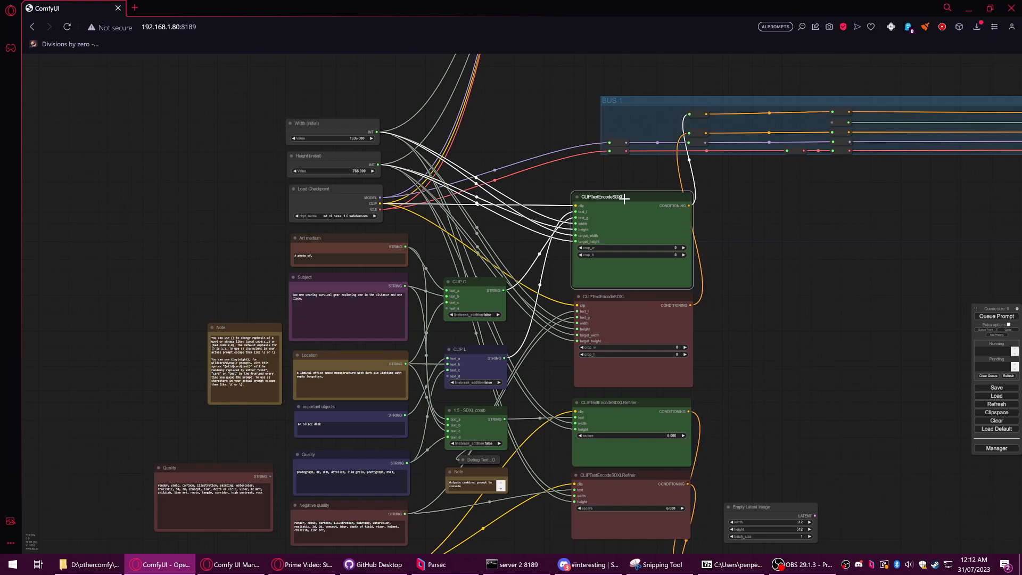
Step: Trace the Width (initial) and Height (initial) links to the encoders and compare them with the Empty Latent Image settings
click(326, 121)
drag(327, 121, 328, 122)
click(335, 160)
mouse_move(761, 514)
mouse_down()
mouse_move(755, 393)
mouse_move(753, 509)
mouse_up()
drag(637, 227, 637, 228)
click(661, 378)
click(649, 460)
click(654, 509)
mouse_move(770, 510)
mouse_down()
mouse_move(772, 215)
mouse_move(762, 512)
mouse_up()
Step: List the node categories available for adding a node in the empty space above Width (initial)
drag(796, 335, 871, 471)
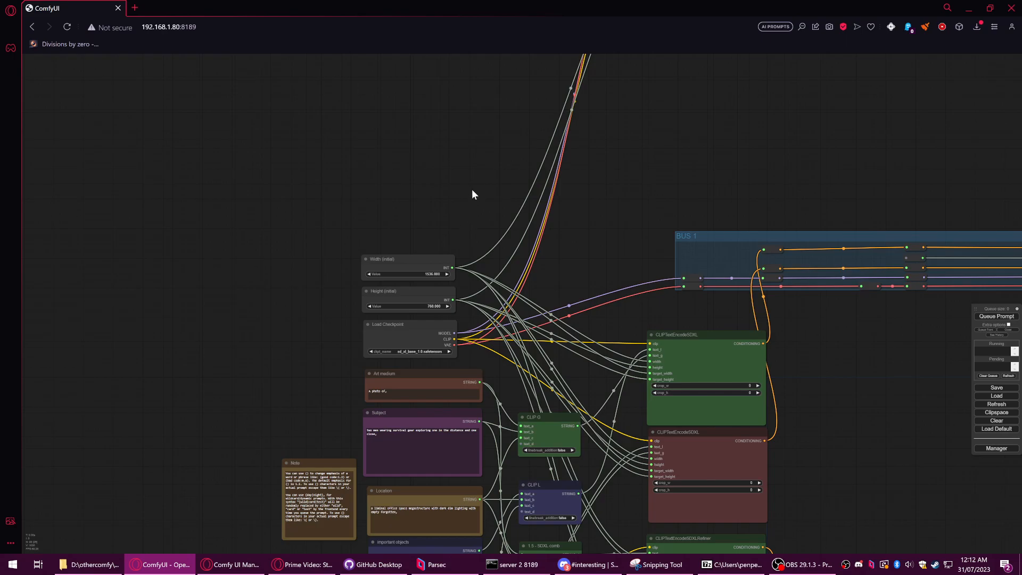
right_click(473, 175)
click(476, 177)
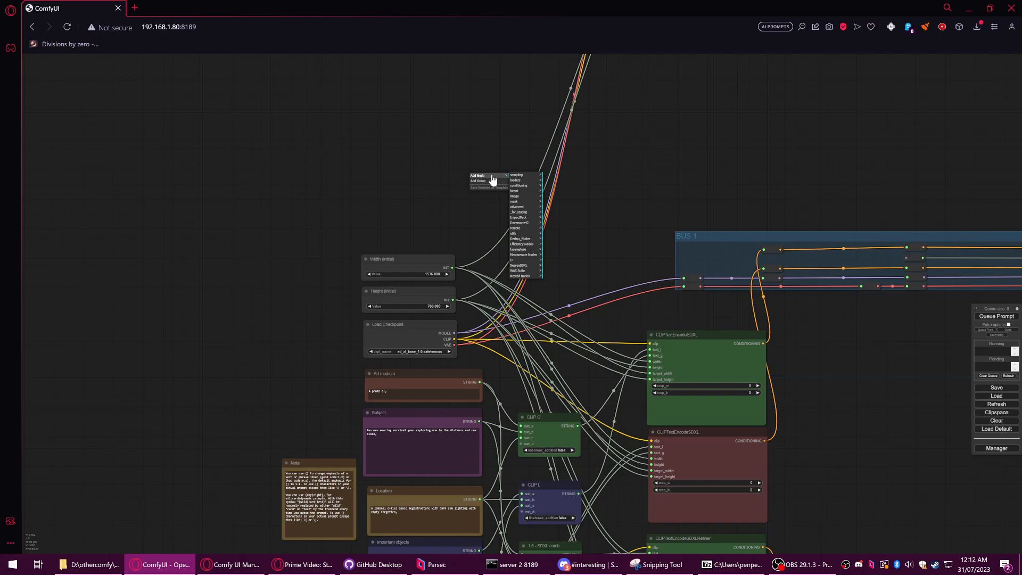
Step: Browse the installable custom nodes in ComfyUI Manager, then close the manager
click(994, 449)
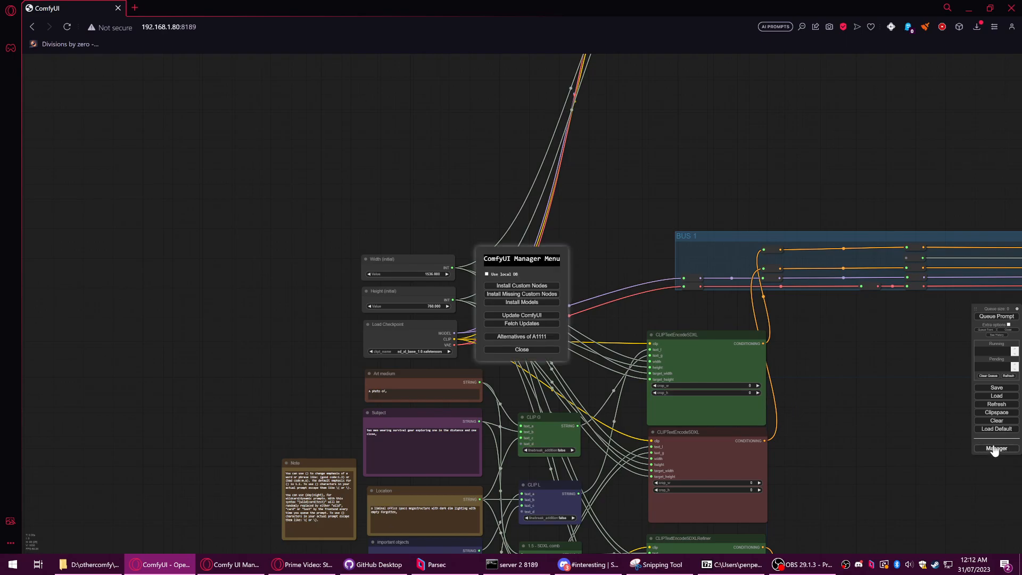
mouse_move(986, 308)
mouse_down()
mouse_move(791, 239)
mouse_move(802, 153)
mouse_move(949, 356)
mouse_move(967, 311)
mouse_up()
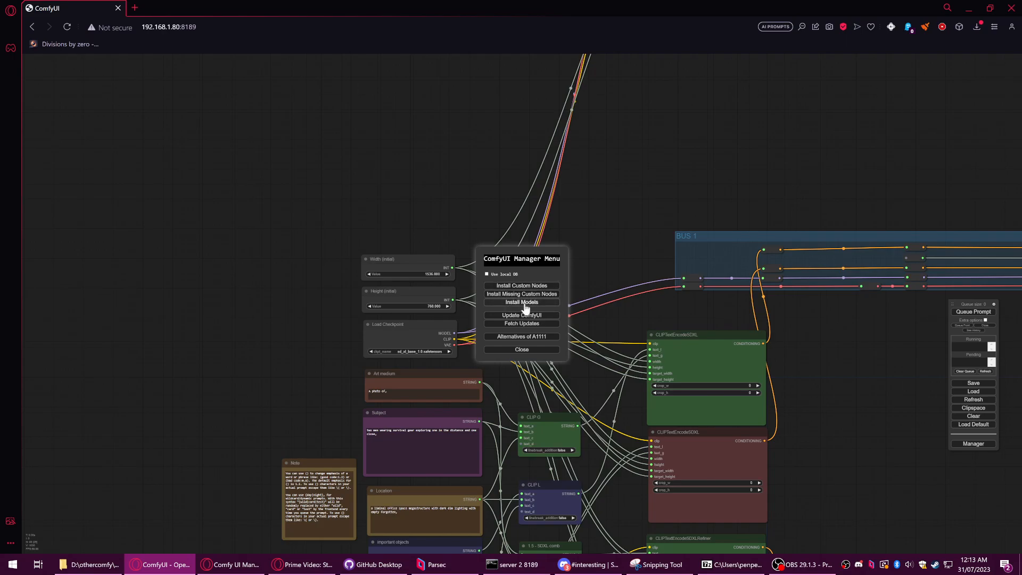
click(532, 288)
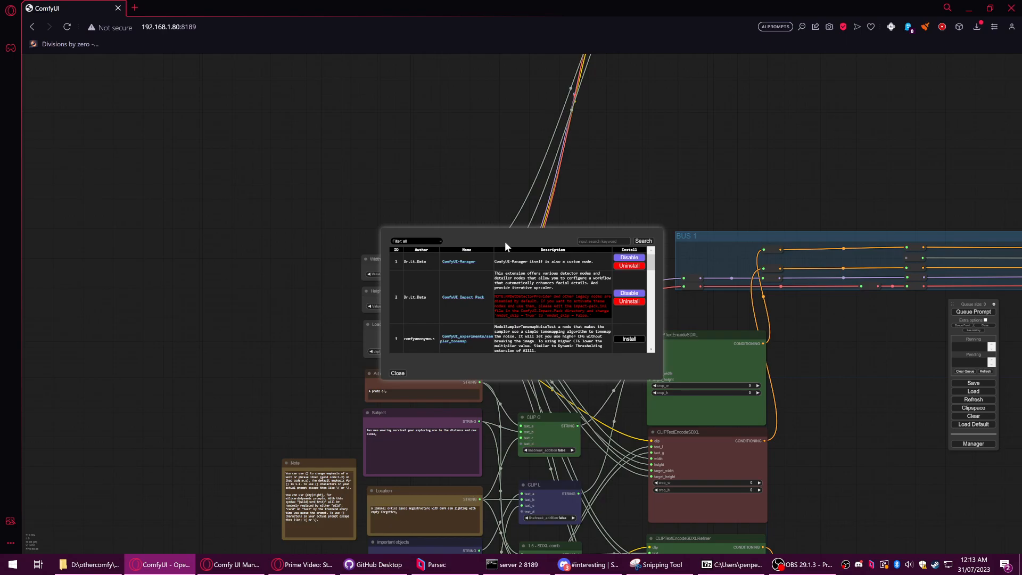
scroll(653, 265, down, 10)
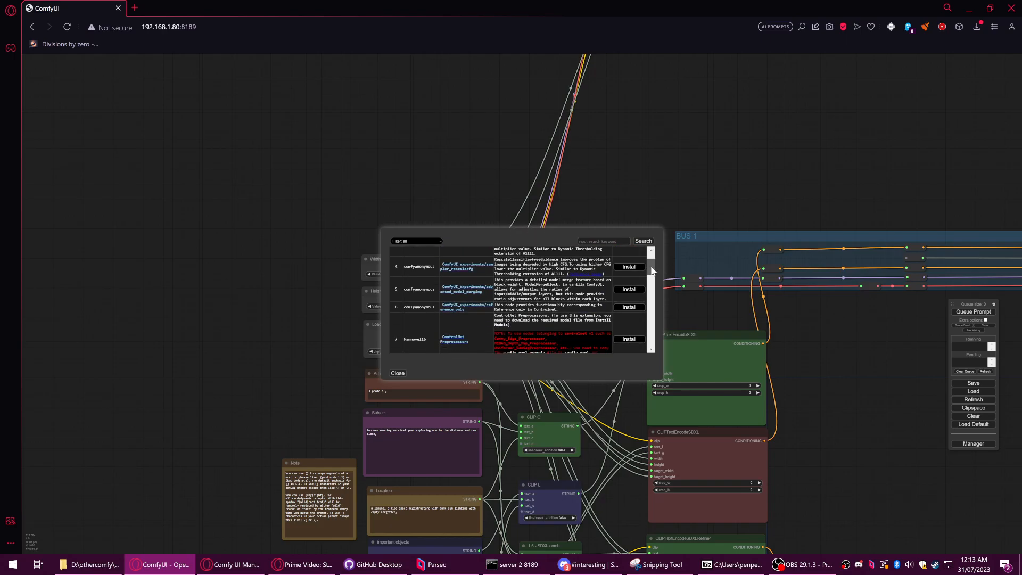
drag(653, 298, 653, 248)
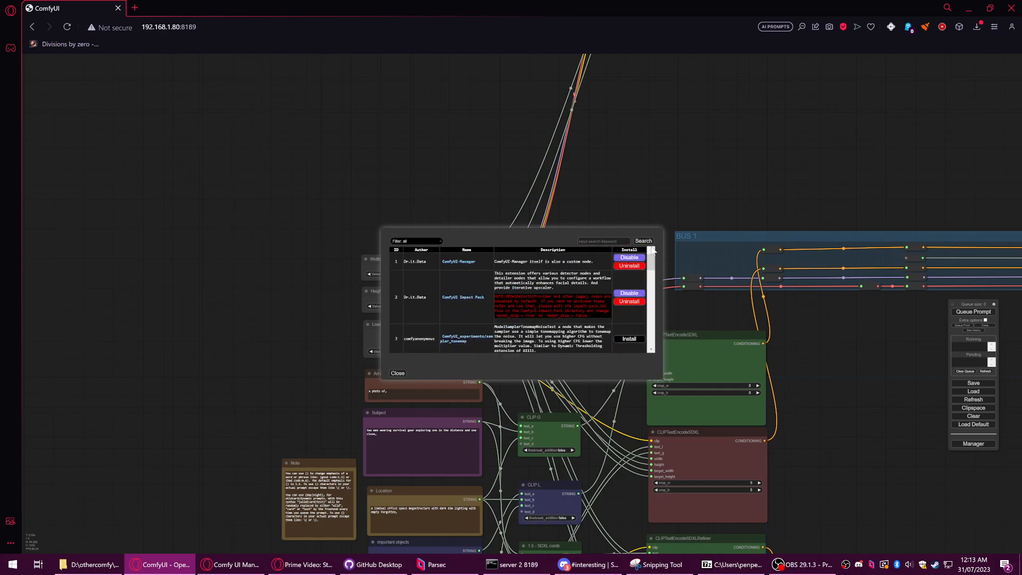
click(398, 373)
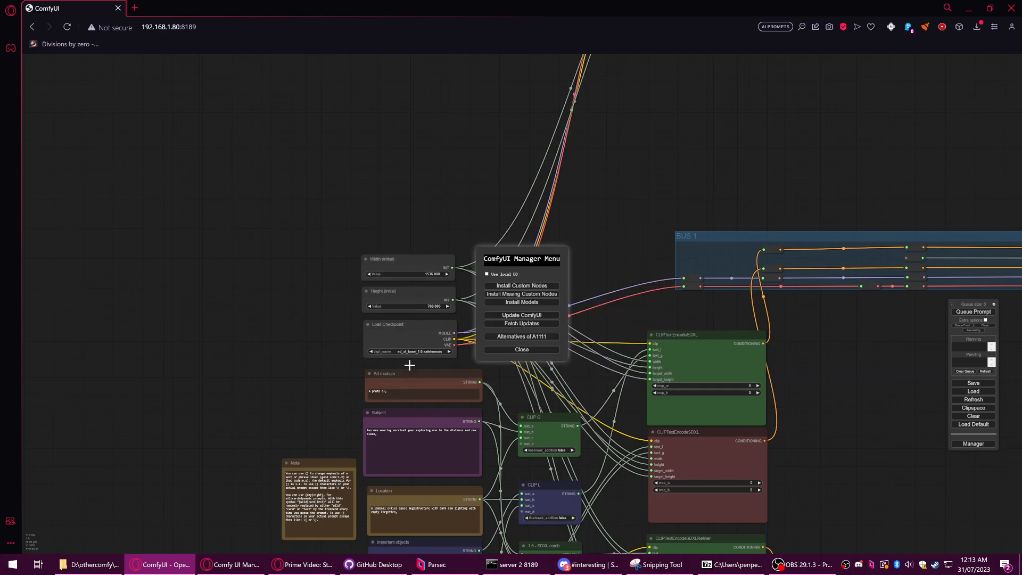
click(521, 349)
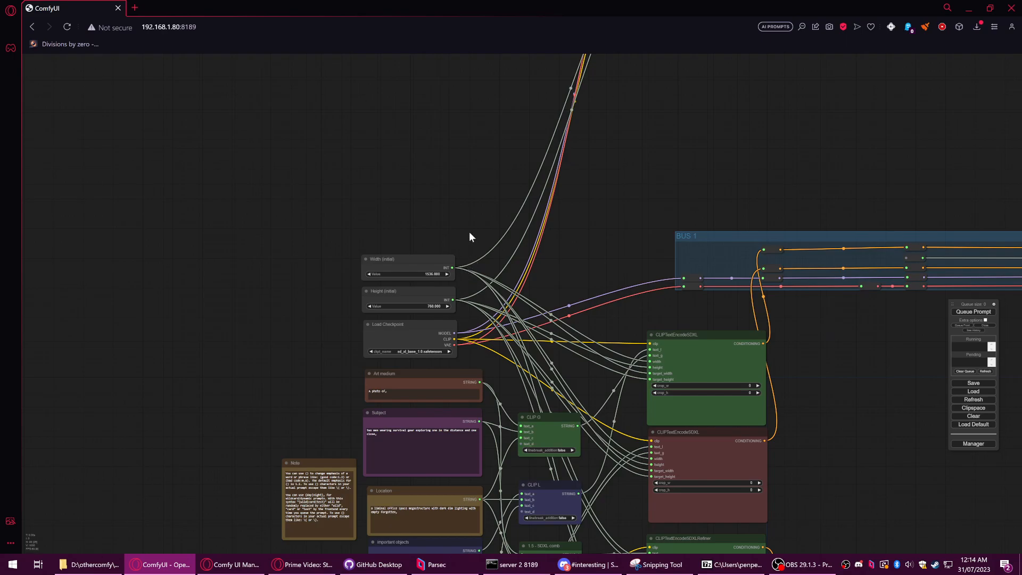
mouse_move(422, 269)
mouse_down()
mouse_move(423, 230)
mouse_move(421, 266)
mouse_up()
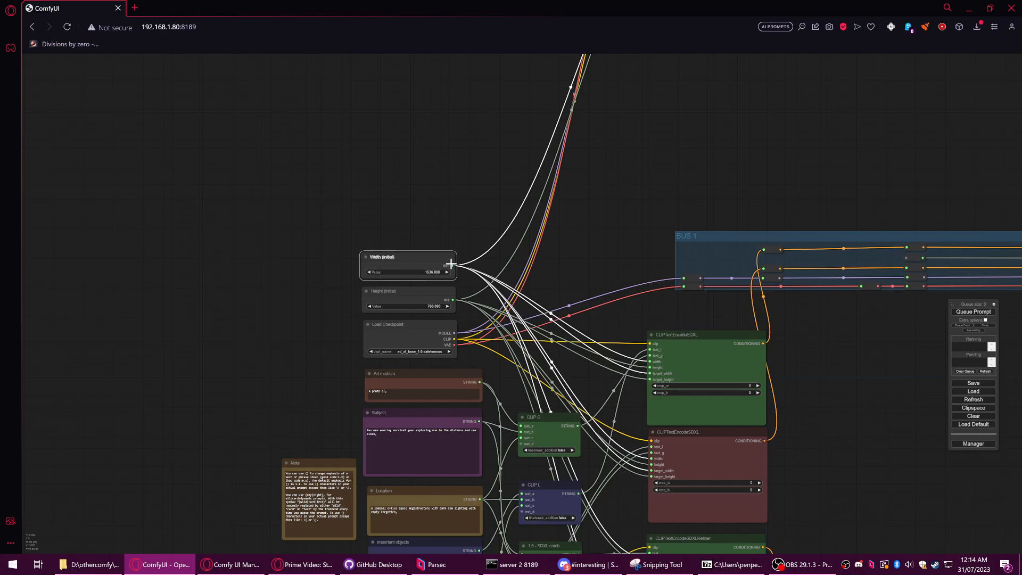
drag(452, 265, 486, 216)
drag(468, 259, 475, 238)
click(474, 234)
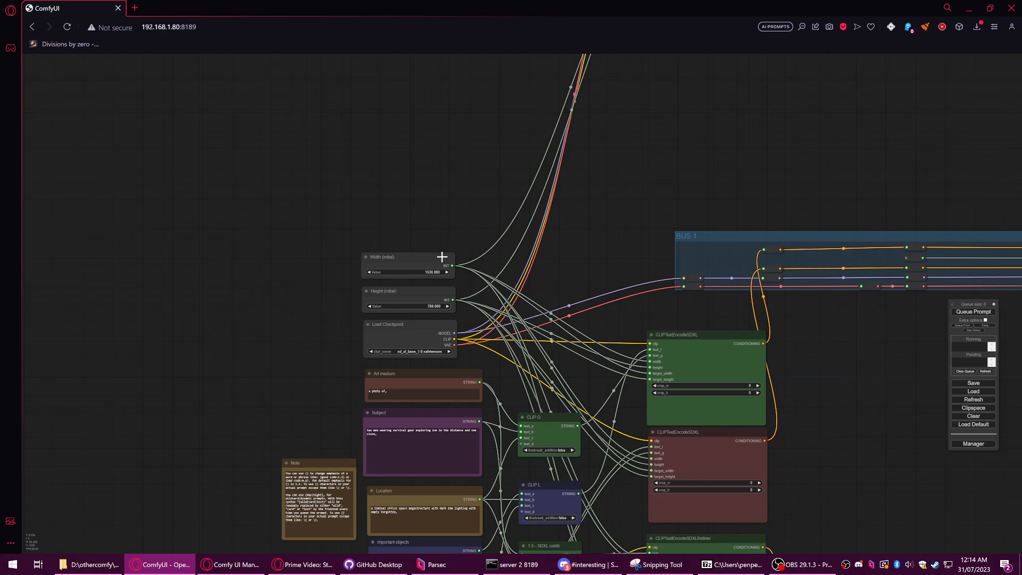
drag(452, 265, 468, 235)
mouse_move(468, 236)
mouse_down()
mouse_move(466, 258)
mouse_move(470, 229)
mouse_up()
click(485, 236)
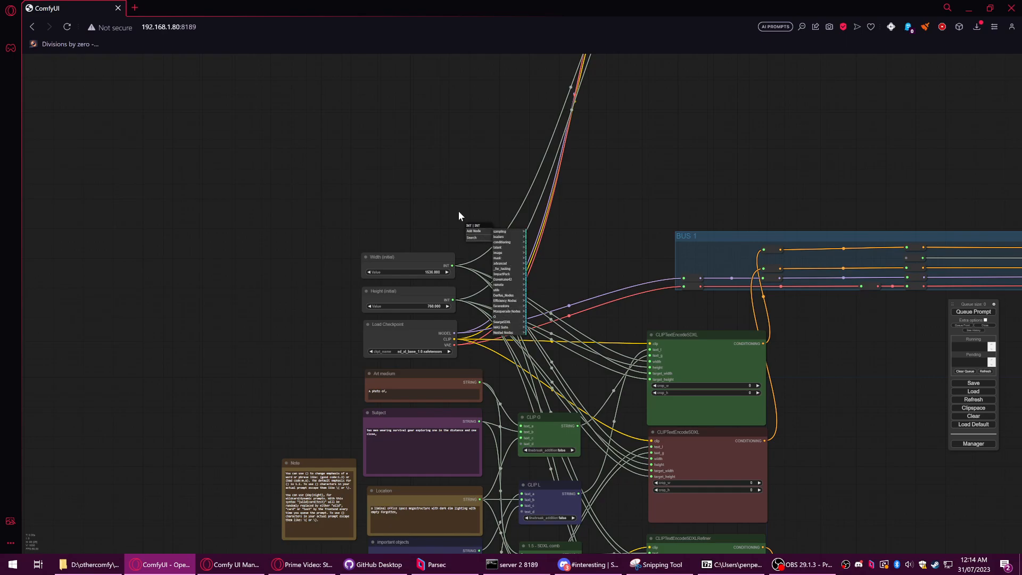
Step: Search the nodes for "floa" and add an Int to float node above the Width (initial) node
double_click(471, 204)
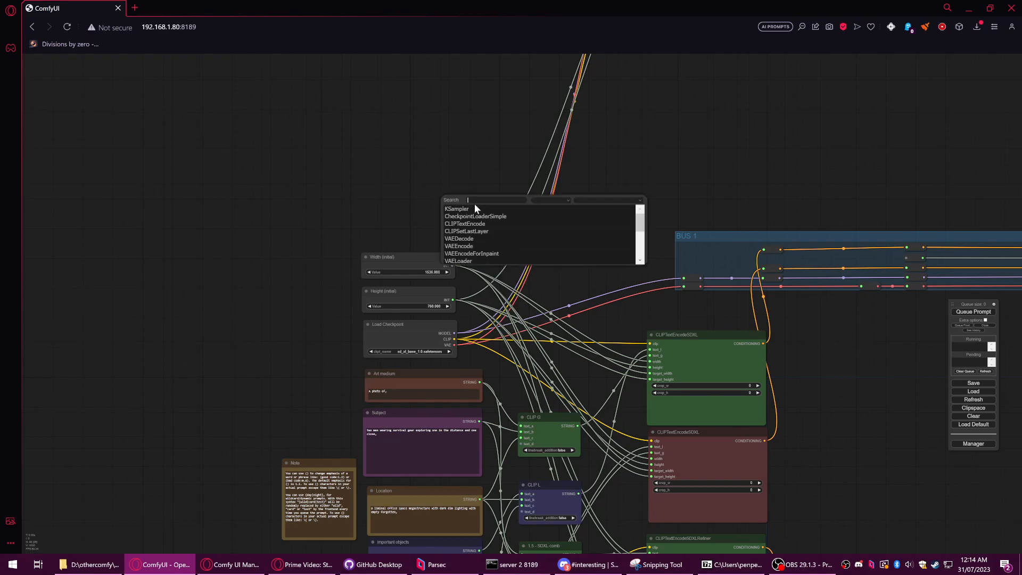
text(floa)
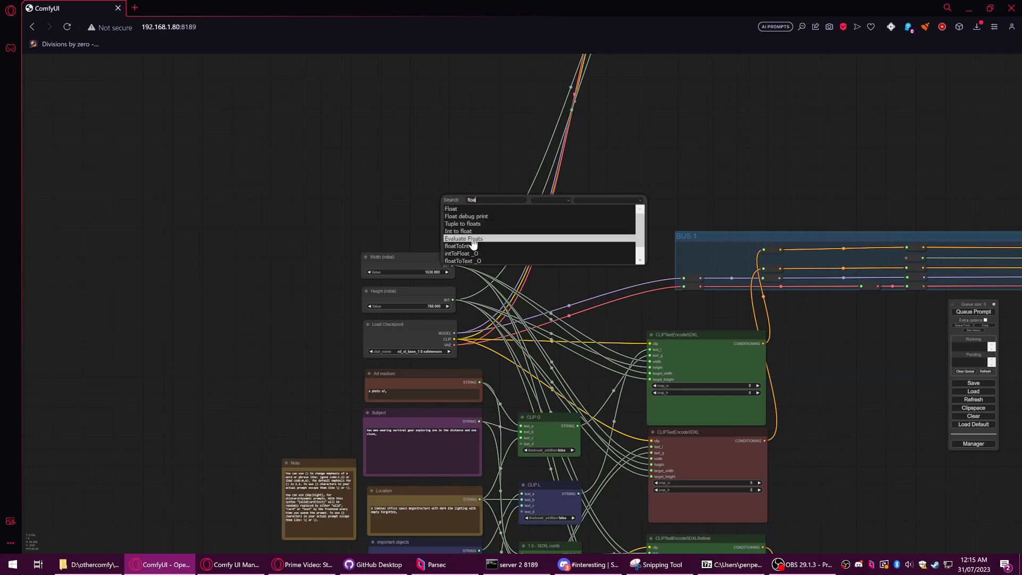
scroll(474, 258, down, 1)
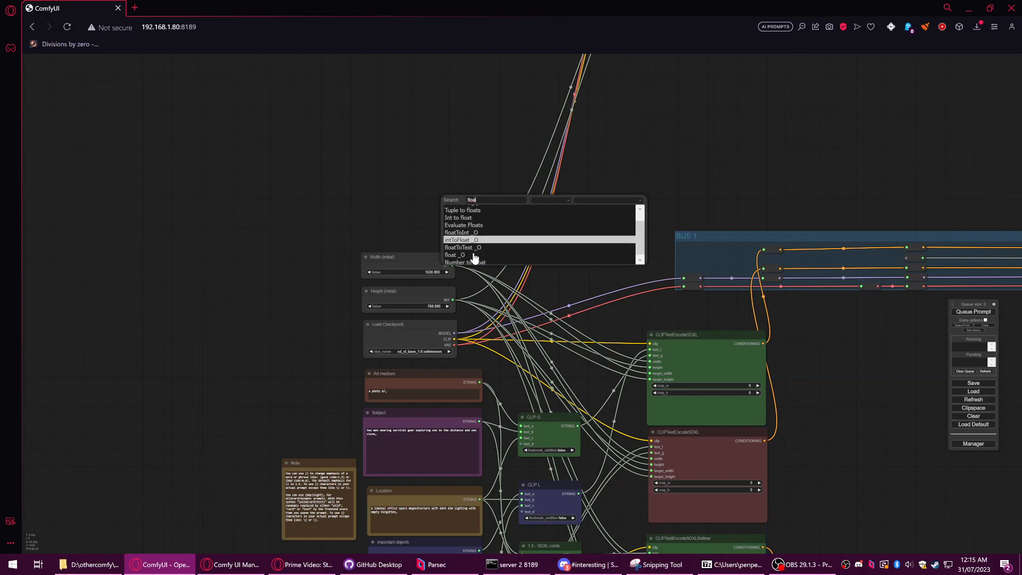
click(469, 217)
Step: Convert the Int to float node's value to an input and connect the Width (initial) INT output to it
right_click(510, 207)
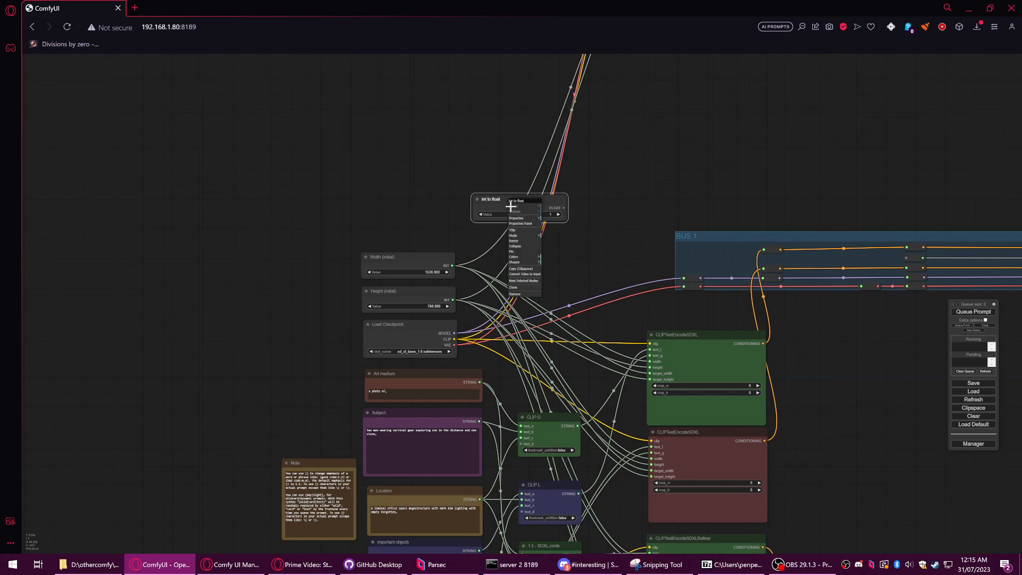
click(524, 273)
drag(454, 265, 569, 205)
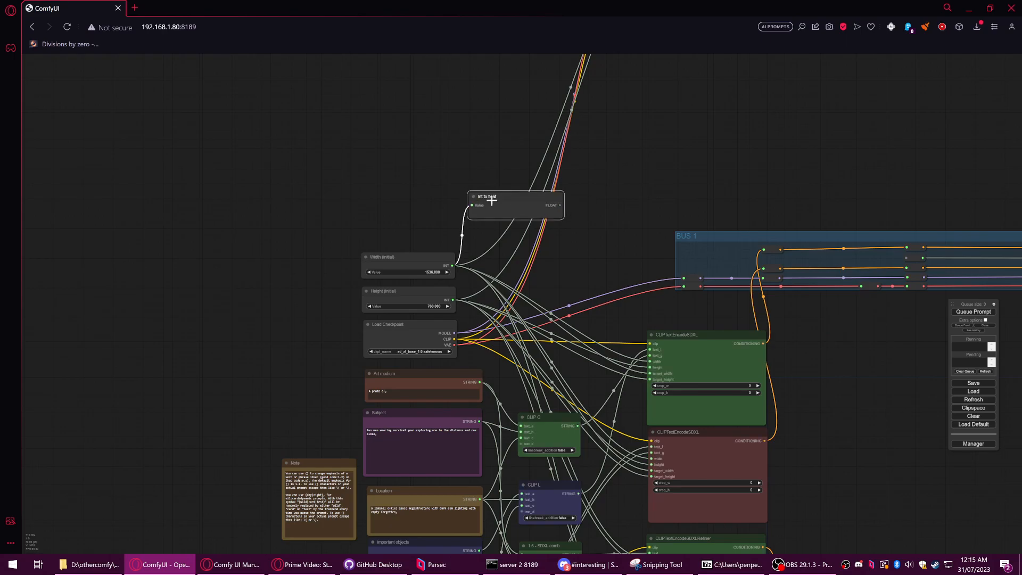
Step: Place the Int to float node close to Width (initial) and add a Multiply node beside its FLOAT output
drag(495, 191, 508, 212)
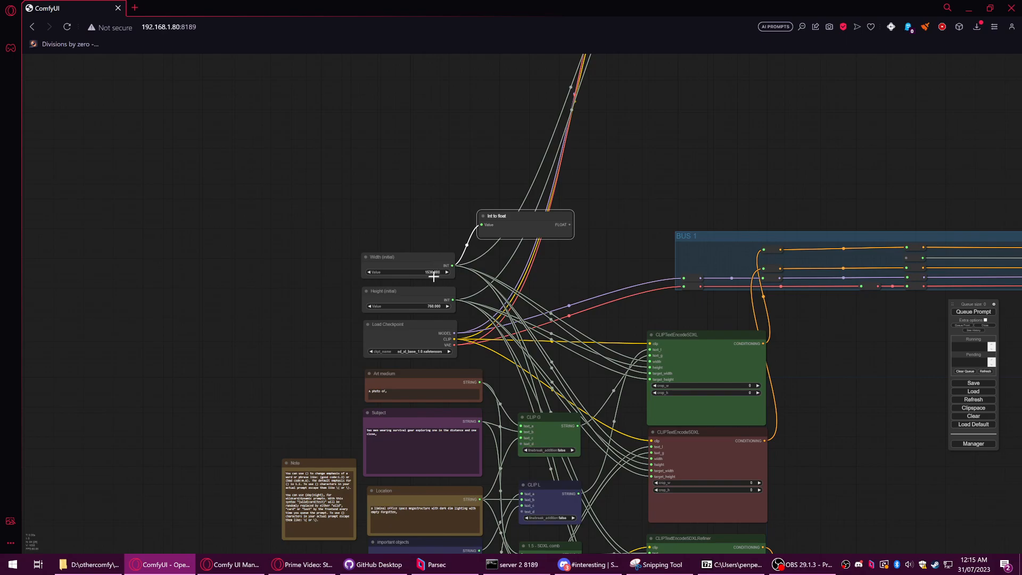
mouse_move(518, 221)
mouse_down()
mouse_move(508, 239)
mouse_move(524, 237)
mouse_up()
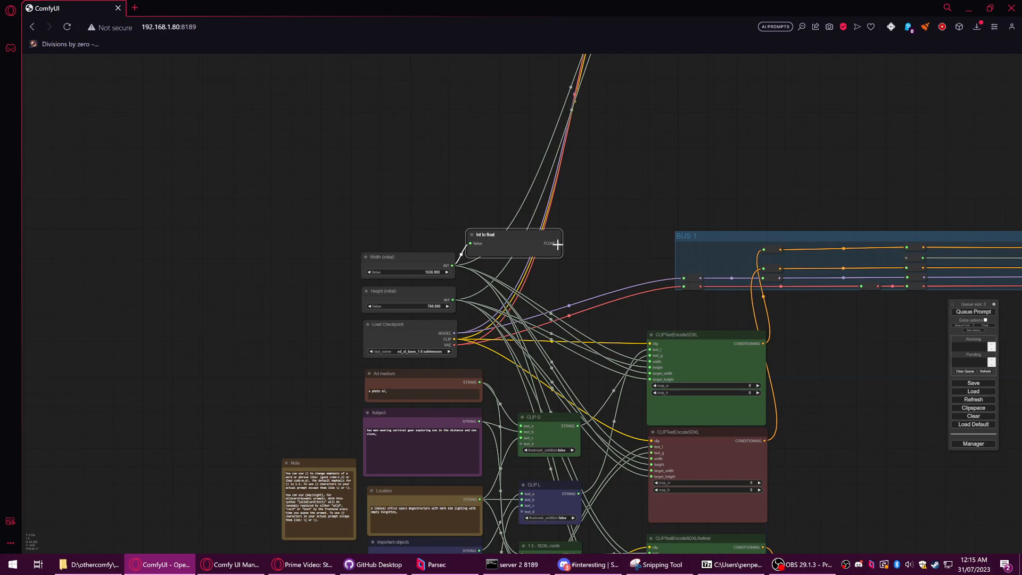
drag(558, 244, 580, 250)
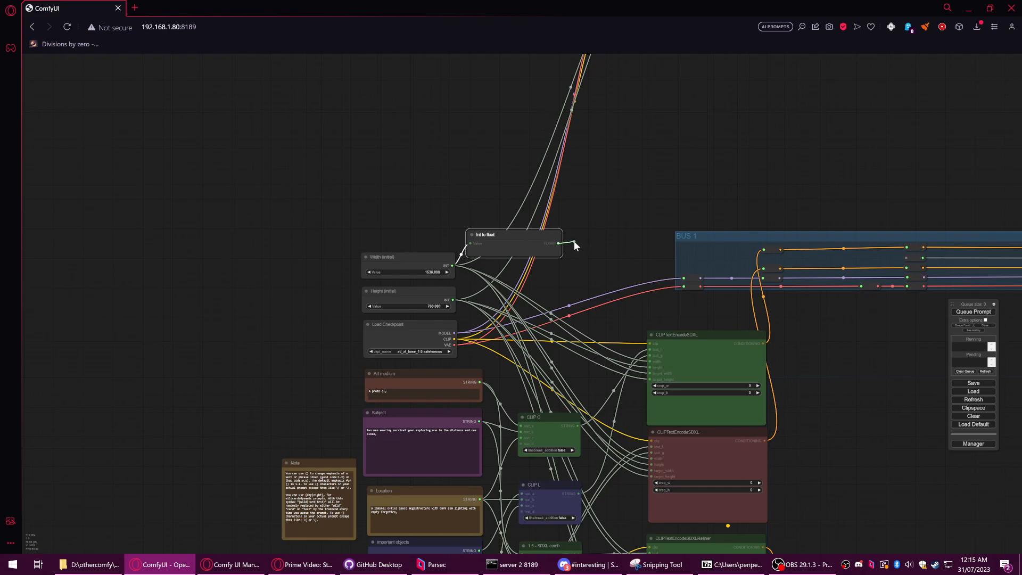
drag(575, 244, 575, 244)
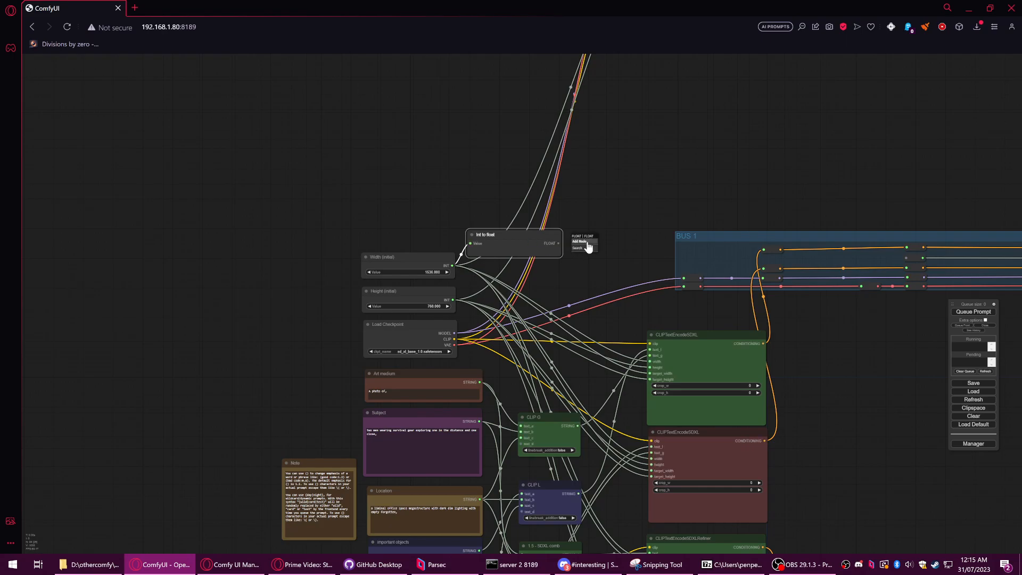
click(580, 241)
click(617, 279)
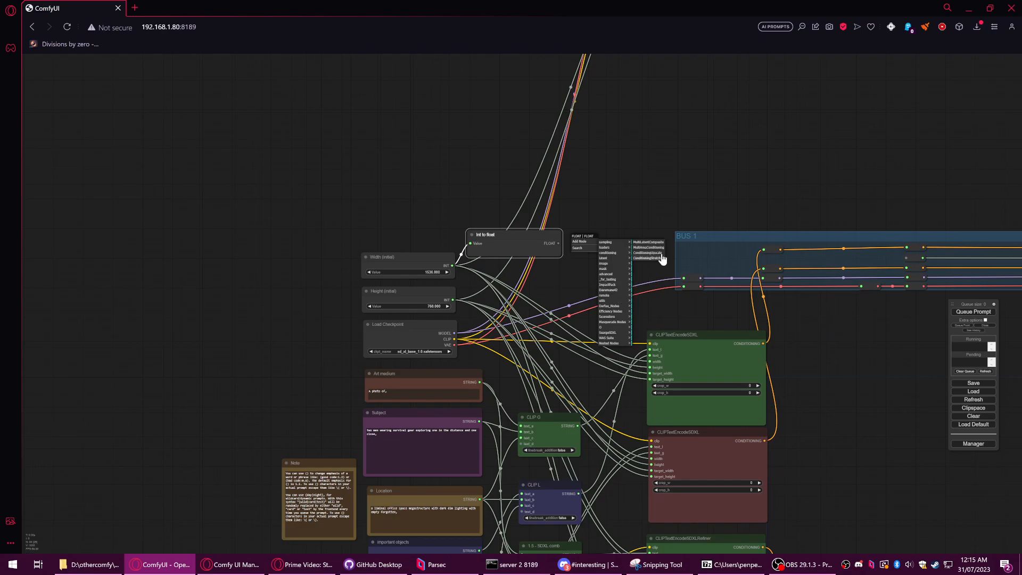
click(608, 306)
click(645, 253)
click(645, 263)
click(668, 258)
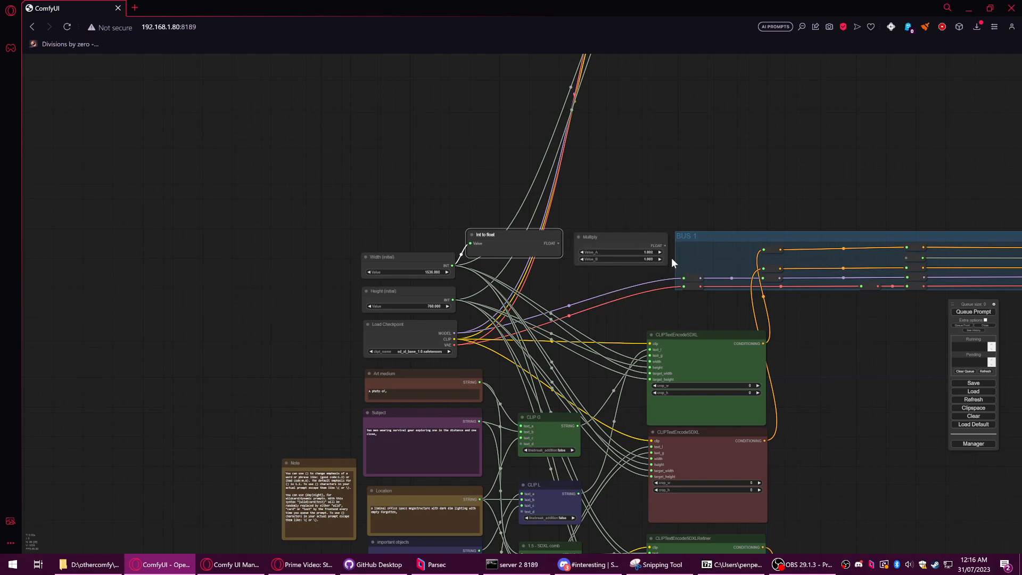
Step: Convert the Multiply node's Value_A and Value_B fields to inputs
right_click(623, 241)
click(636, 314)
right_click(613, 243)
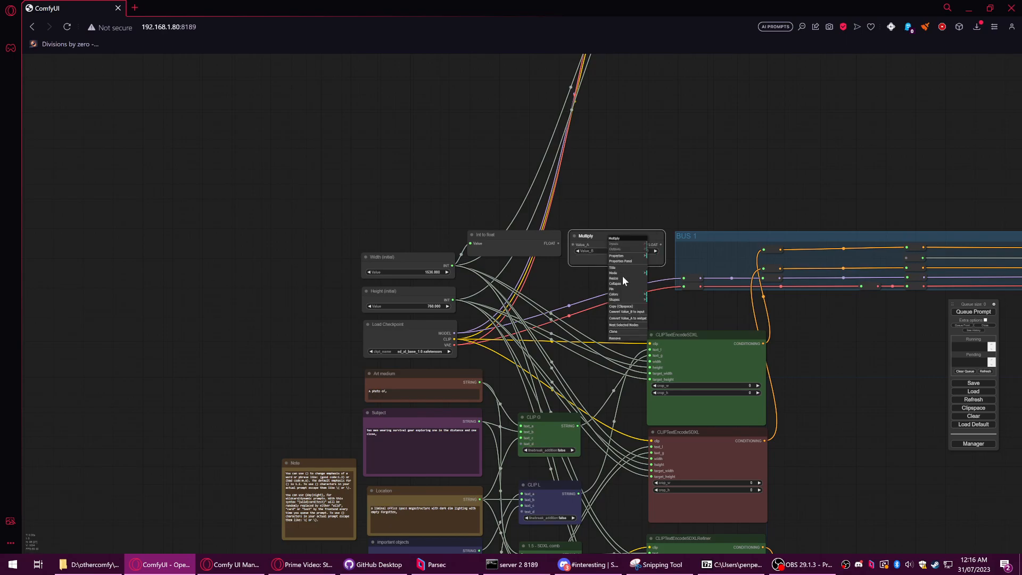
click(624, 312)
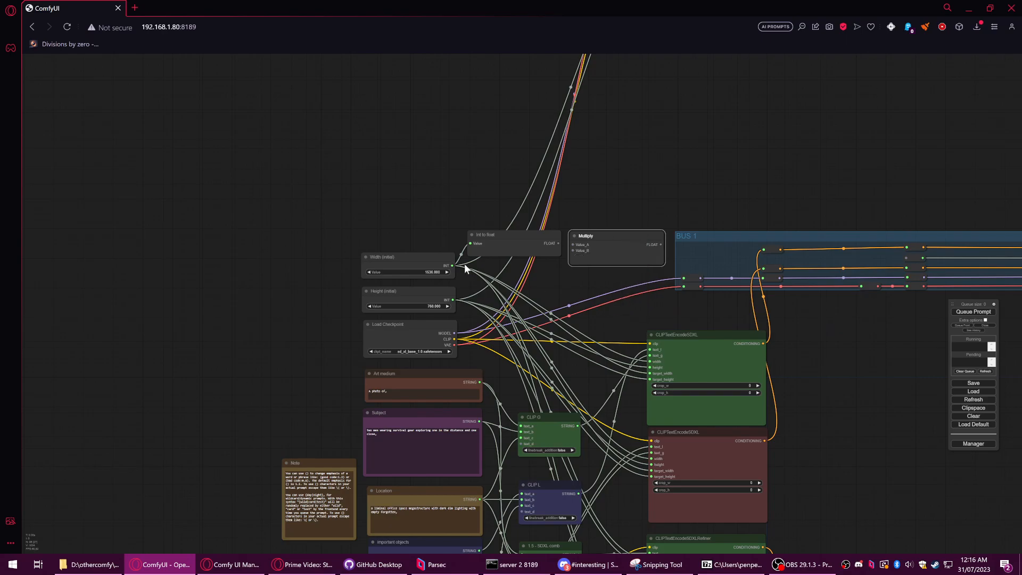
Step: Convert the Multiply node's Value_B back to a widget and set it to 2
drag(452, 265, 564, 232)
click(612, 235)
right_click(583, 250)
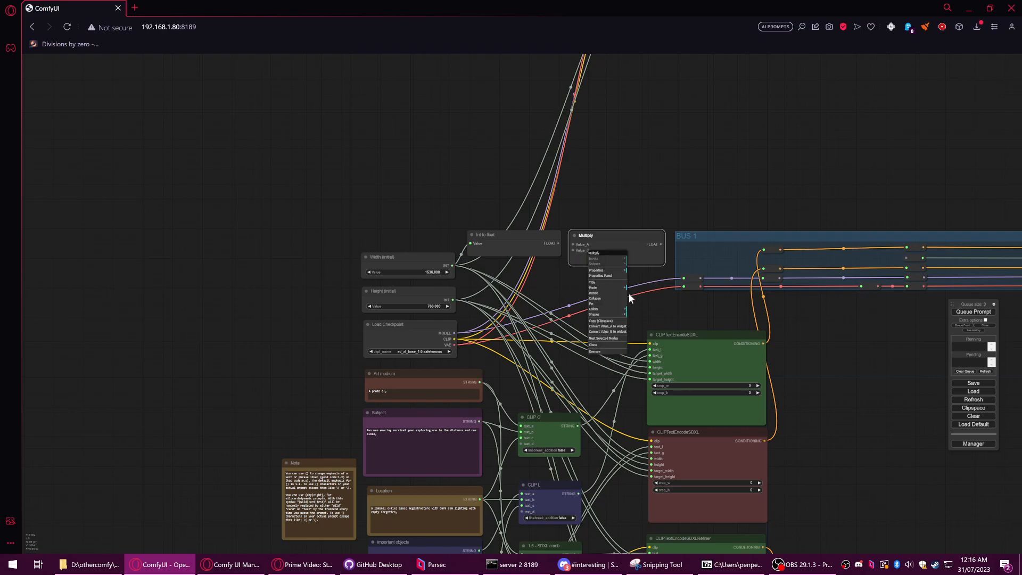
click(611, 332)
click(645, 251)
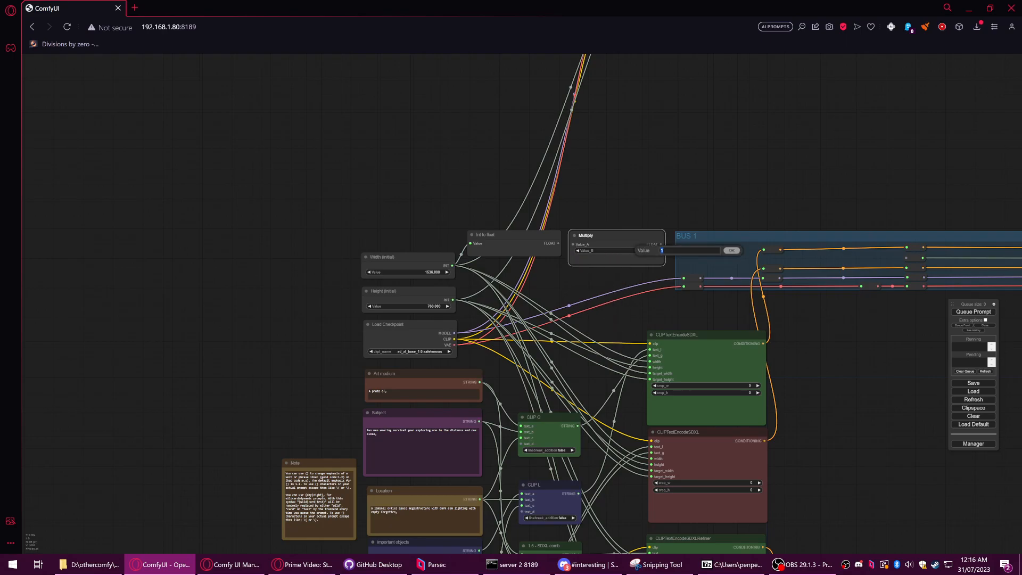
click(729, 250)
Step: Connect the Int to float node's FLOAT output to Value_A of the Multiply node
drag(633, 237, 546, 267)
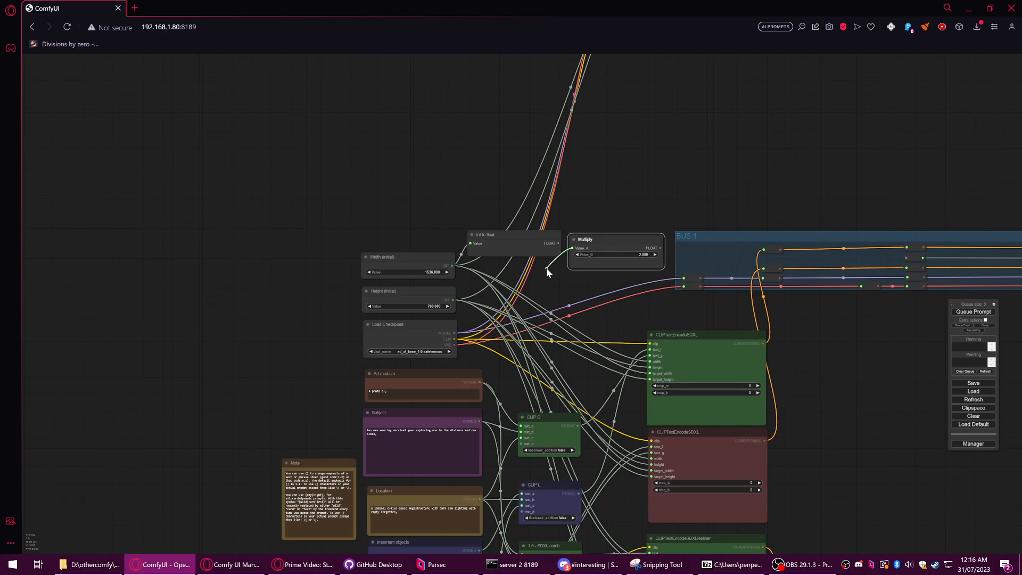
drag(660, 249, 668, 252)
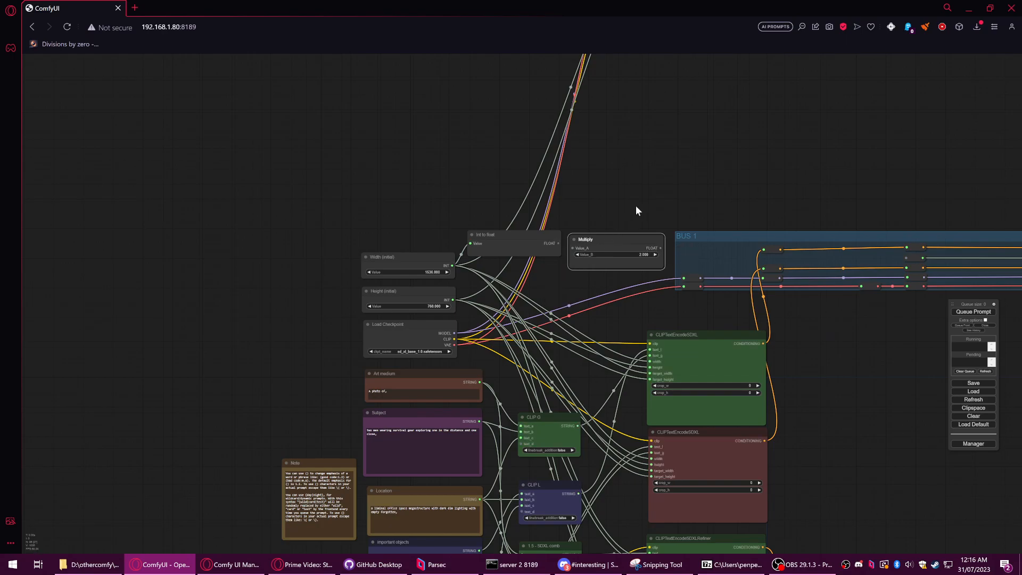
drag(556, 242, 573, 248)
drag(664, 254, 602, 273)
Step: Move the Int to float and Multiply nodes up to free space between them and the CLIPTextEncodeSDXL nodes
click(677, 335)
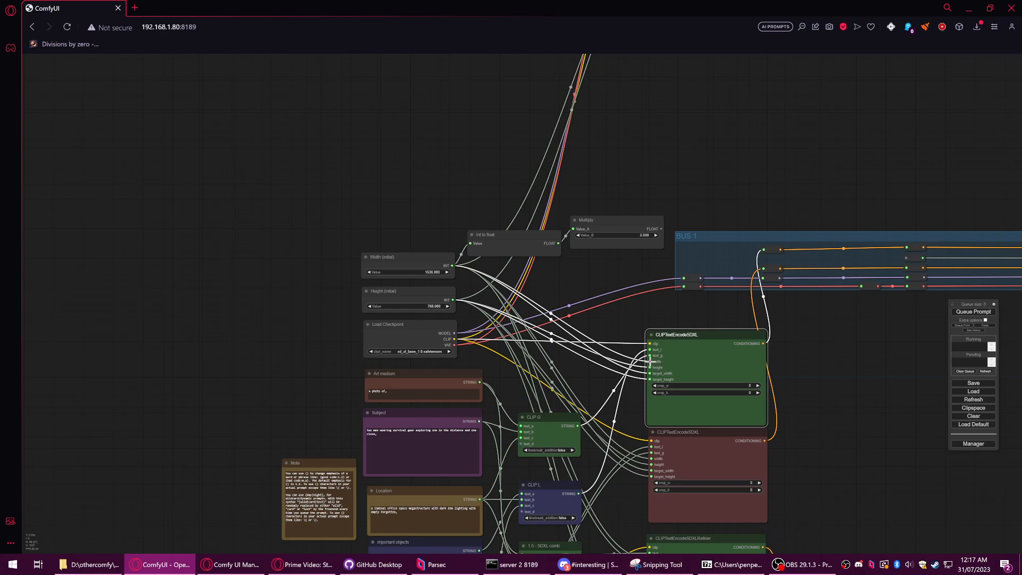
drag(513, 238, 509, 233)
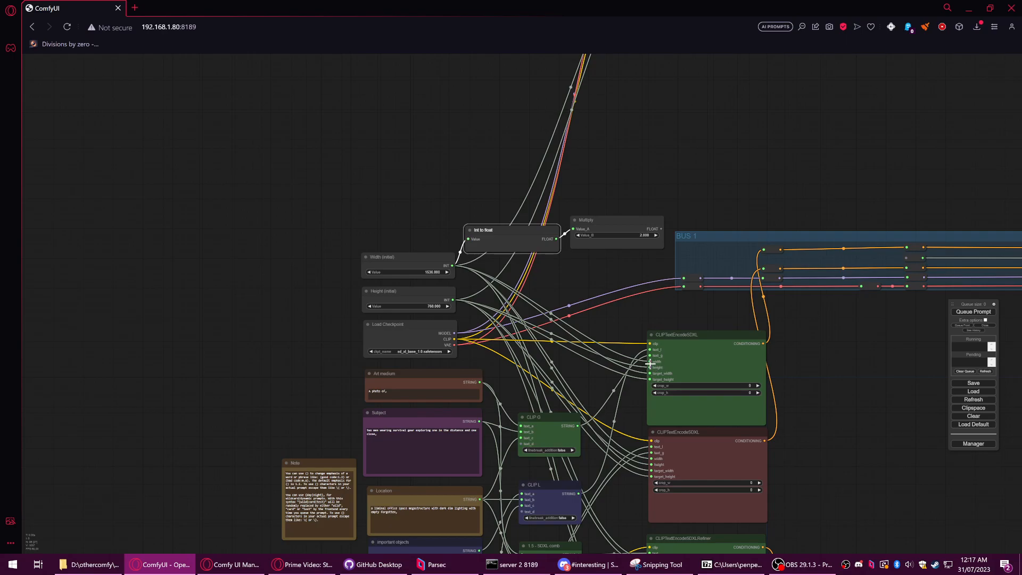
drag(697, 334, 700, 335)
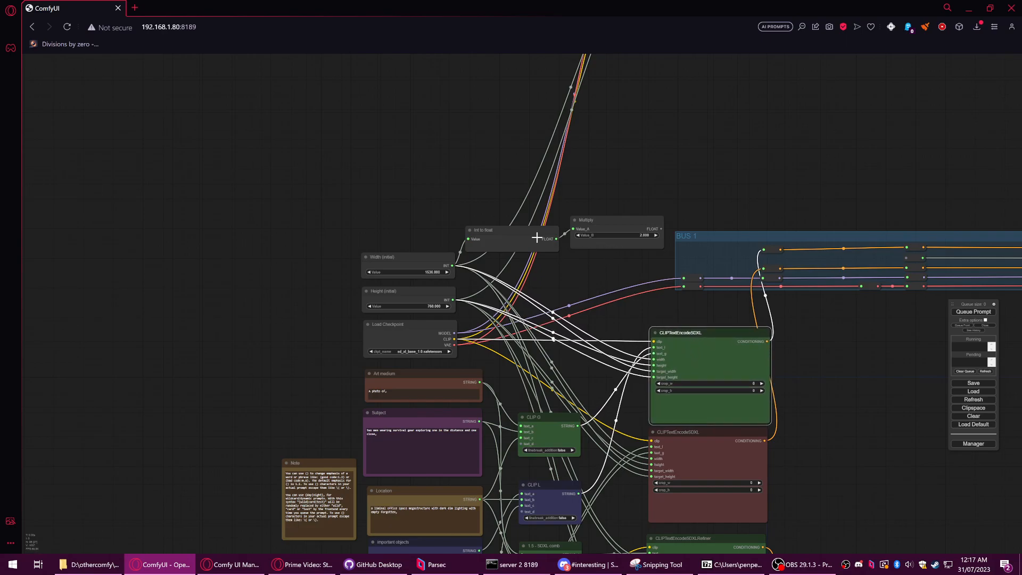
click(524, 225)
drag(524, 225, 521, 196)
drag(608, 219, 638, 251)
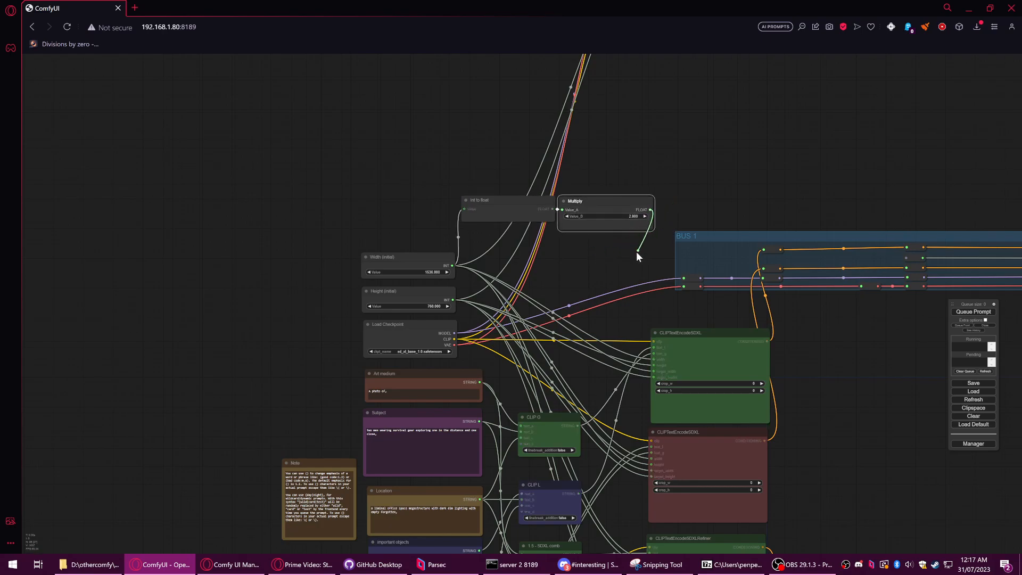
drag(678, 213, 624, 241)
Step: Search the nodes for "floatto" and add a floatToInt _O node below the Multiply node
double_click(582, 250)
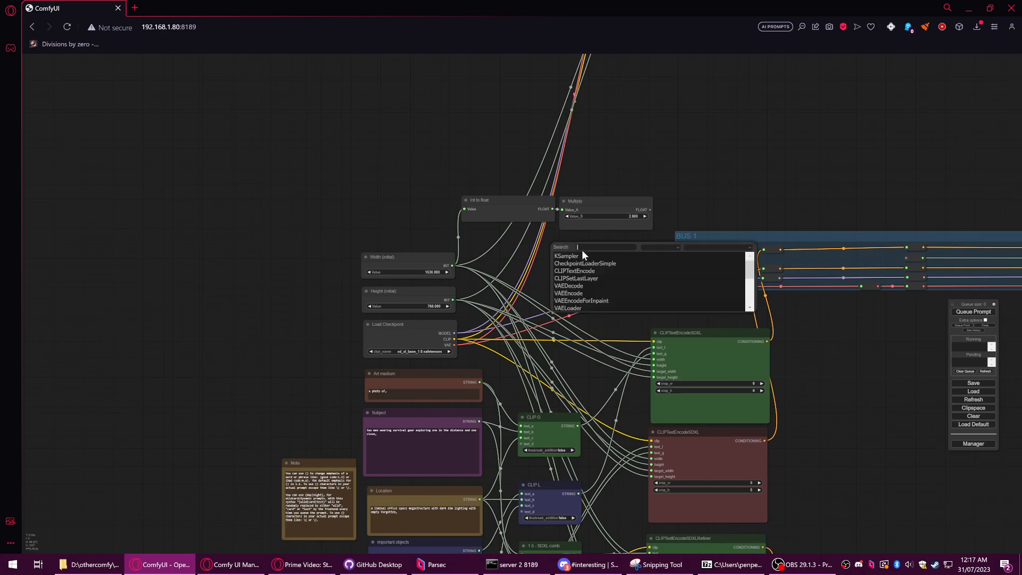
text(float)
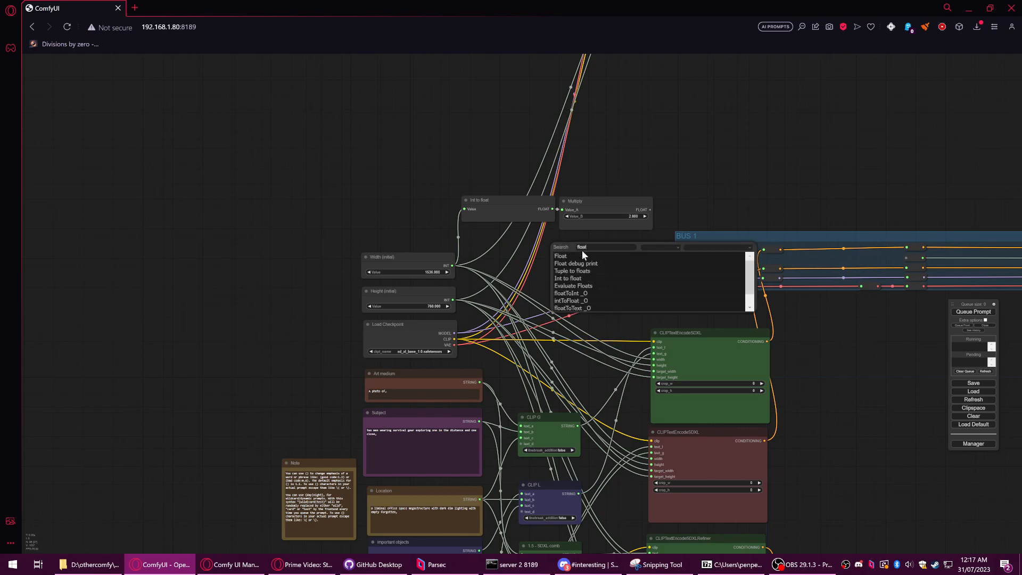
text(to)
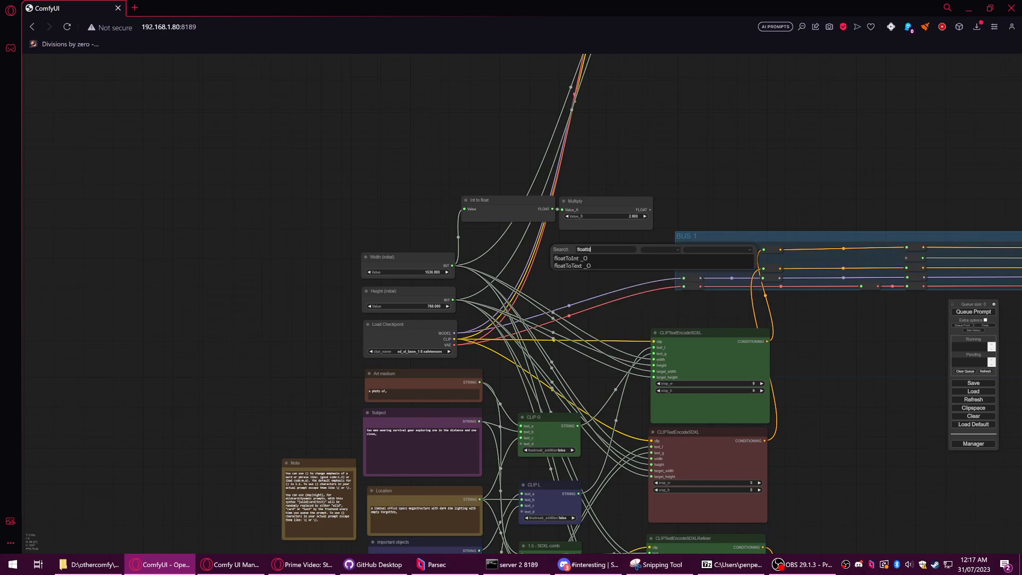
click(586, 249)
click(563, 259)
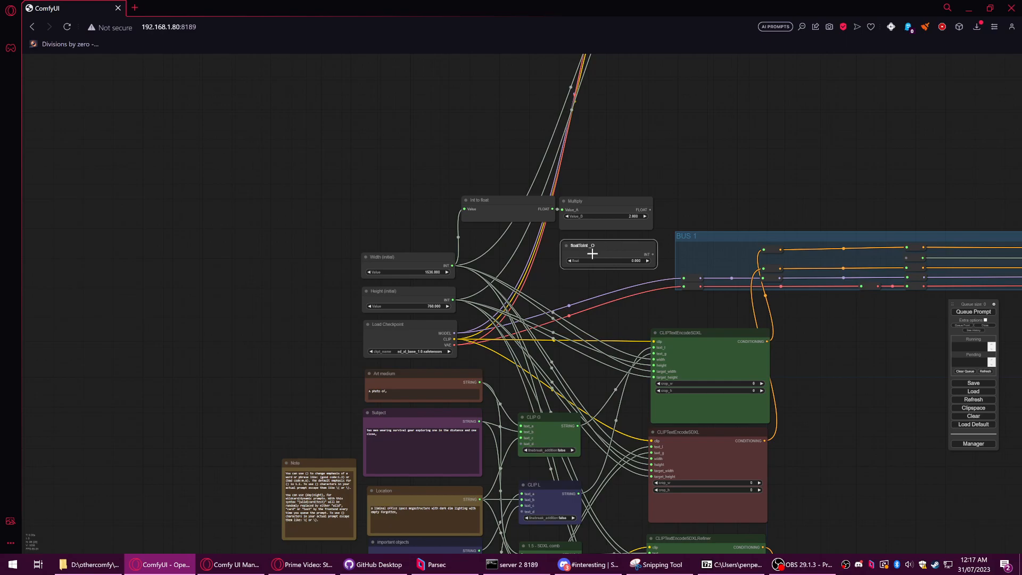
Step: Convert the floatToInt _O node's float field to an input, connect Multiply's FLOAT output to it, and adjust the node positions
right_click(590, 251)
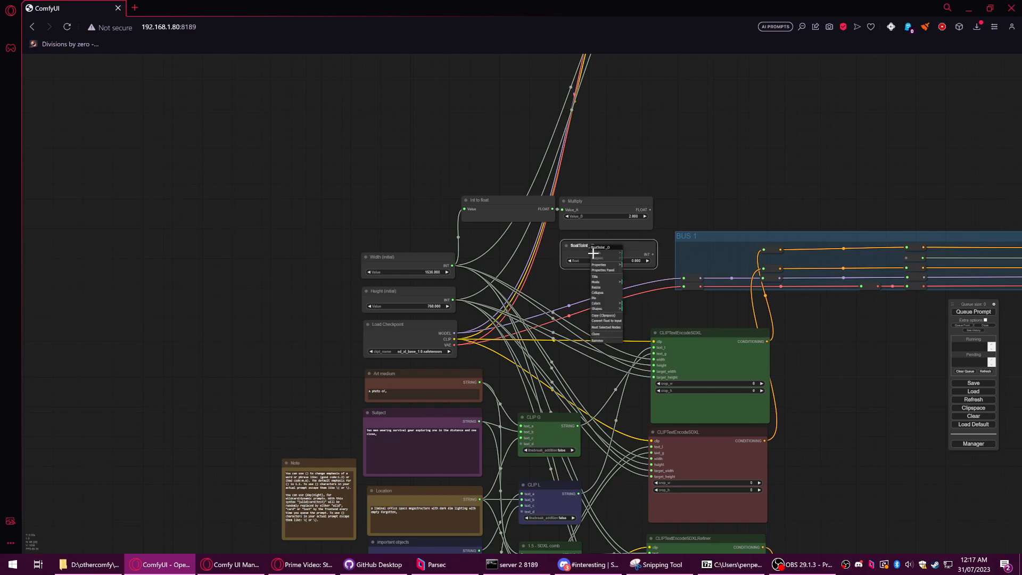
click(602, 321)
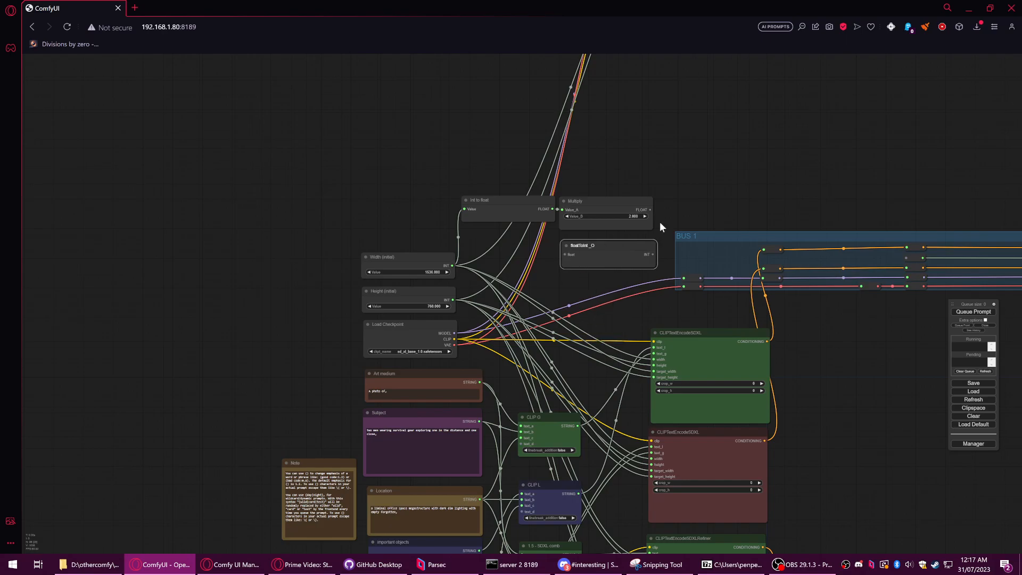
drag(650, 209, 565, 254)
drag(420, 262, 417, 258)
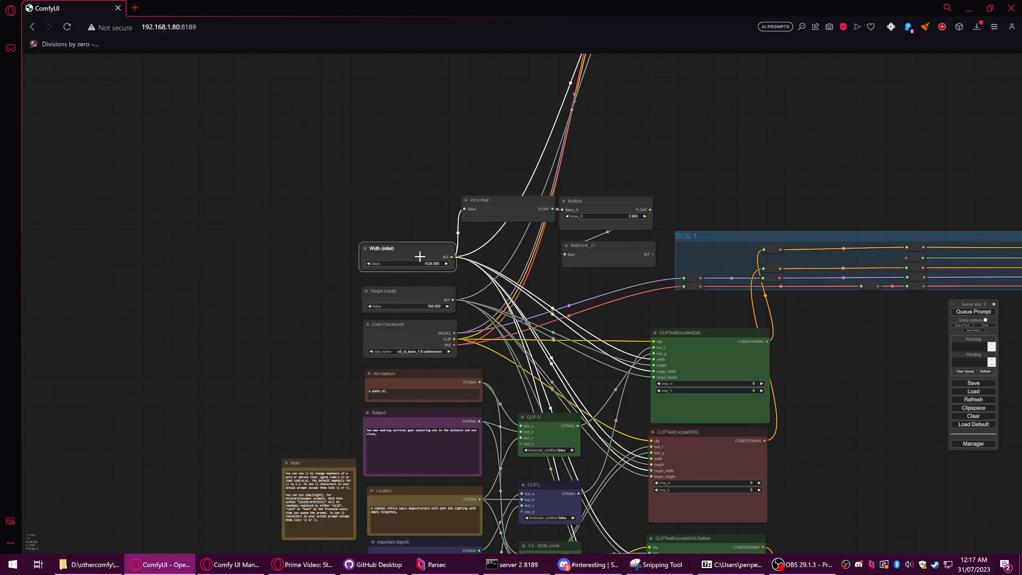
drag(602, 201, 605, 193)
drag(621, 237, 619, 240)
Step: Connect the floatToInt _O INT output to width and target_width of the green CLIPTextEncodeSDXL node
drag(621, 249, 652, 363)
mouse_move(614, 267)
mouse_down()
mouse_move(626, 266)
mouse_move(618, 278)
mouse_up()
drag(612, 232, 589, 184)
drag(591, 226, 630, 231)
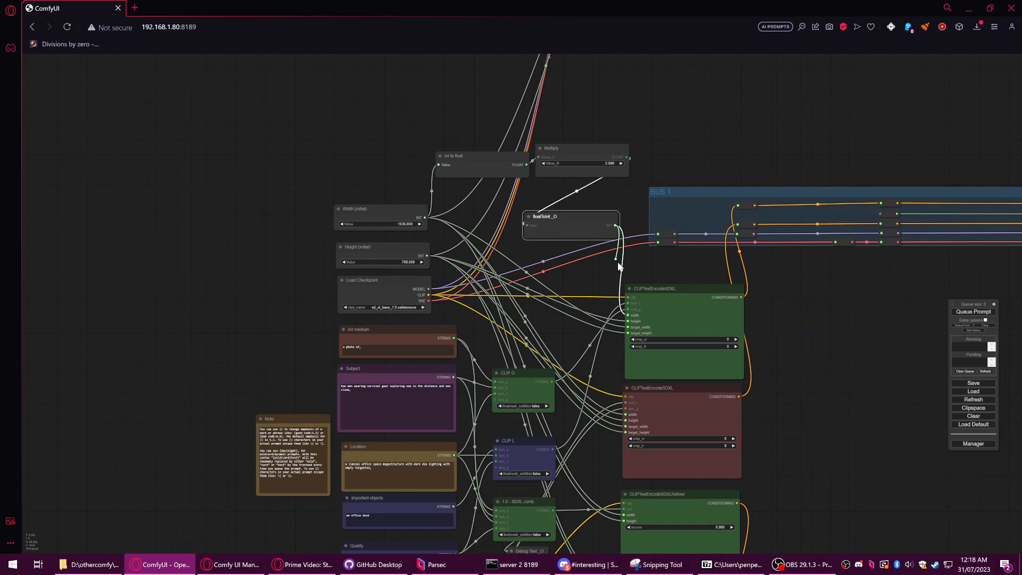
drag(615, 289, 628, 321)
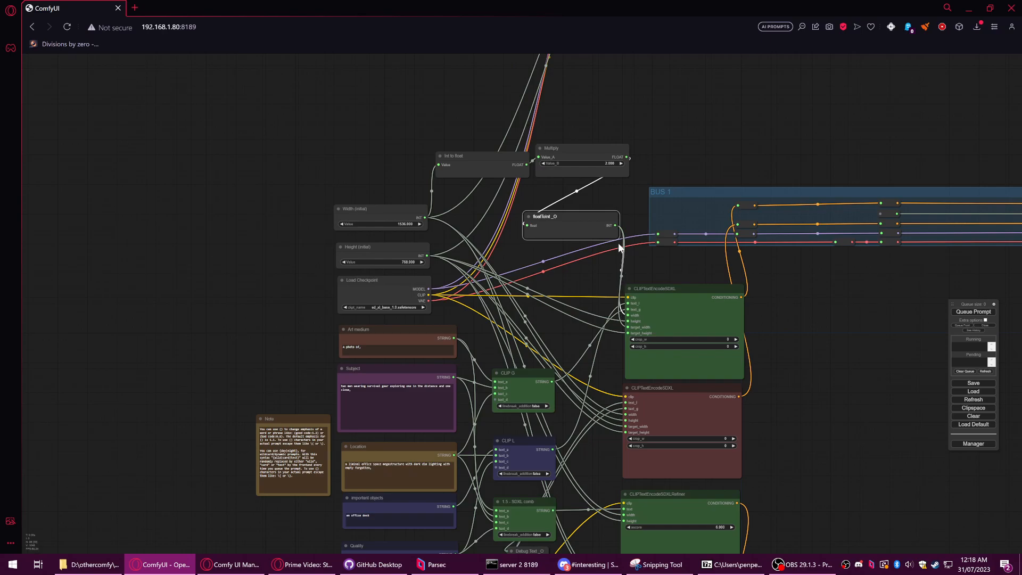
Step: Connect the floatToInt _O INT output to width and target_width of the red CLIPTextEncodeSDXL node, and shift both encoder nodes slightly down
drag(617, 225, 626, 414)
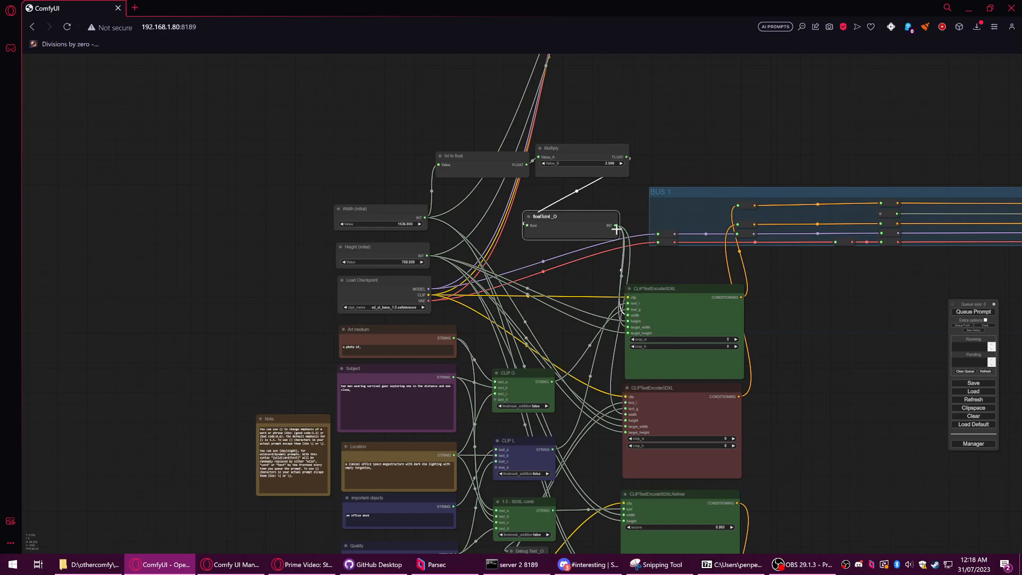
drag(614, 224, 627, 426)
click(690, 404)
drag(690, 404, 688, 412)
drag(687, 298, 684, 306)
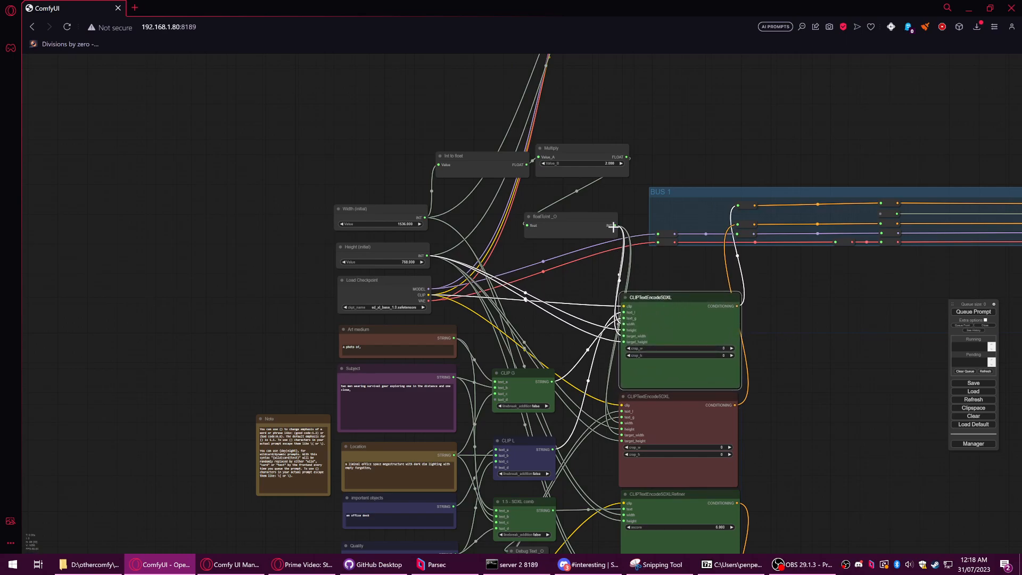
Step: Connect the floatToInt _O INT output to the width inputs of both CLIPTextEncodeSDXLRefiner nodes
drag(613, 226, 586, 211)
drag(377, 219, 383, 225)
drag(608, 252, 610, 473)
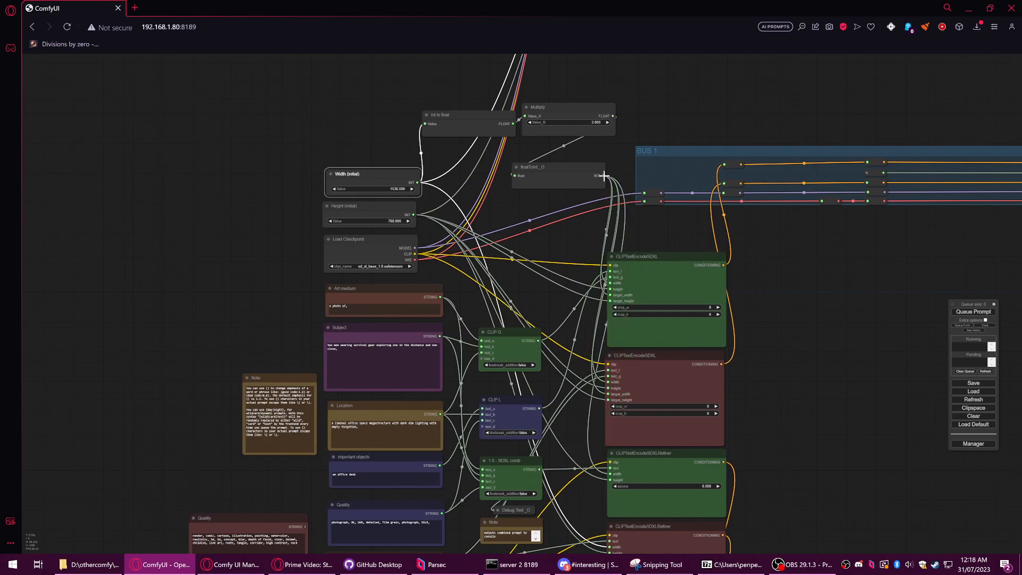
scroll(602, 317, down, 3)
drag(604, 445, 612, 291)
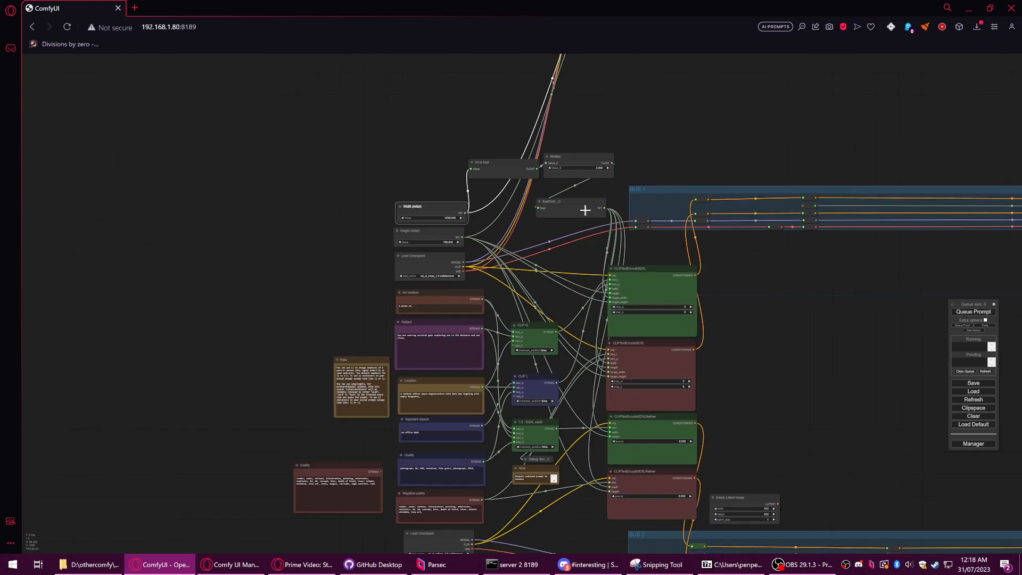
Step: Collapse the Int to float, Multiply and floatToInt _O nodes and line them up in one row above Width (initial)
drag(586, 207, 589, 193)
click(542, 187)
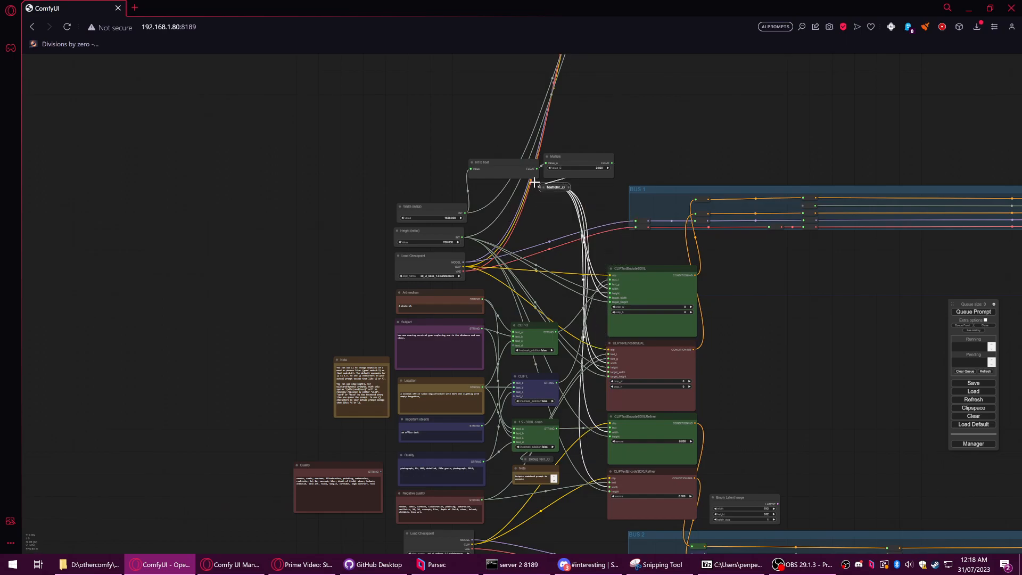
click(469, 161)
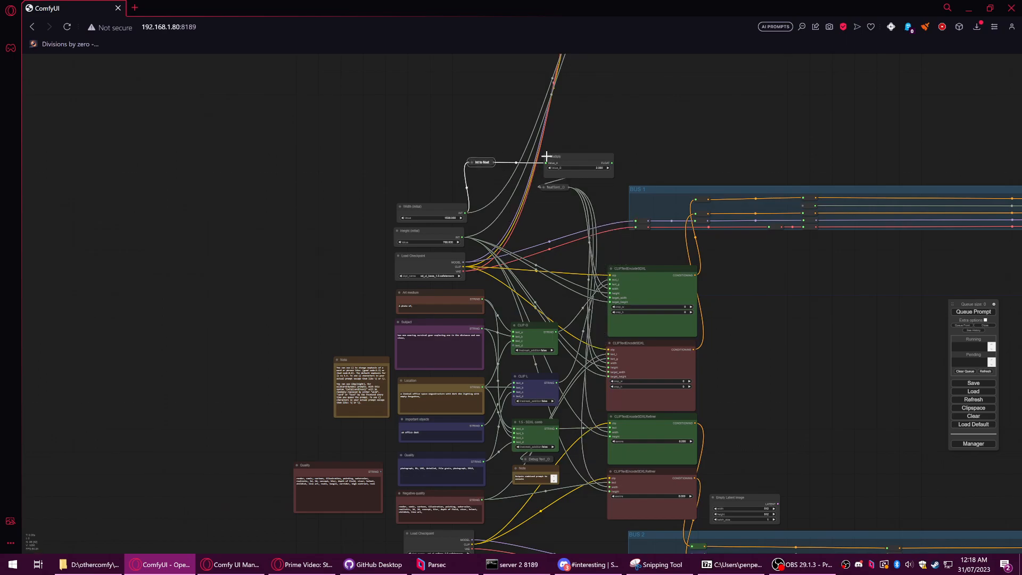
click(546, 156)
drag(552, 154, 507, 159)
drag(558, 188, 543, 153)
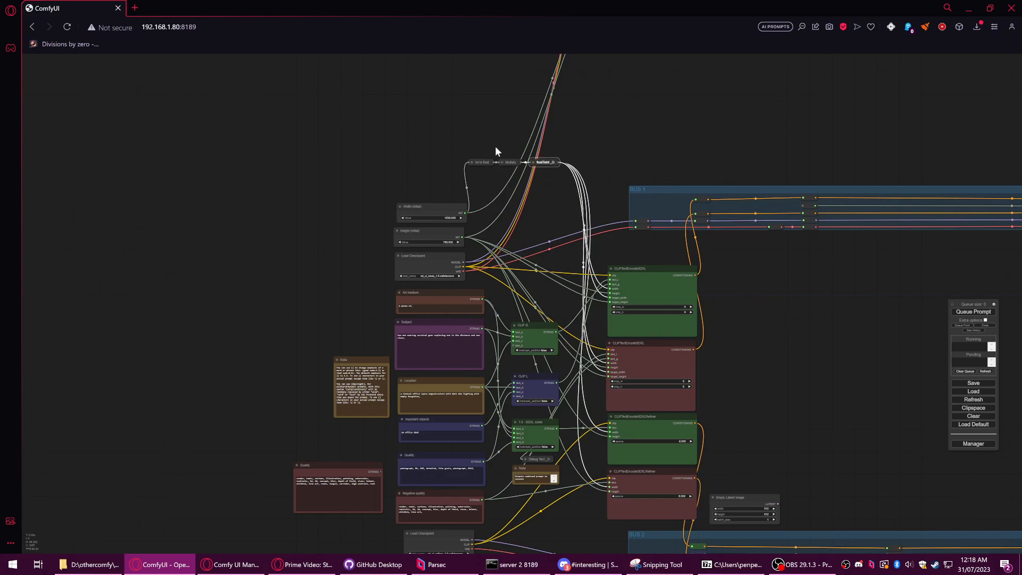
Step: Duplicate the three collapsed conversion nodes and place the copies beside the Width and Height (initial) nodes
drag(478, 142, 555, 170)
key(ctrl+c)
key(ctrl+v)
drag(523, 189, 500, 212)
Step: Expand the copied Int to float node, connect the Height (initial) INT output to its Value input, and collapse it again
click(490, 212)
scroll(486, 215, up, 3)
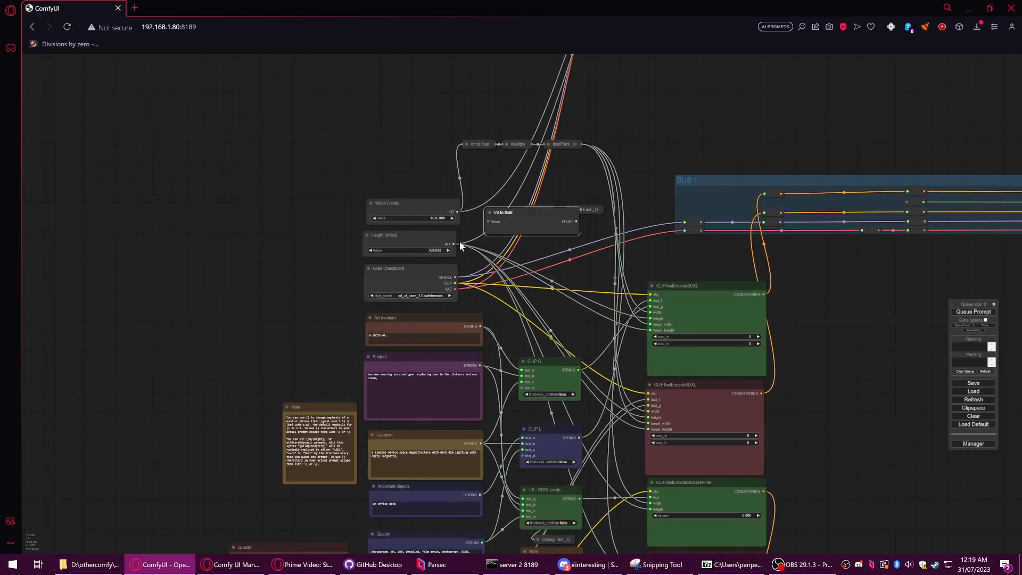
drag(452, 244, 490, 220)
click(489, 212)
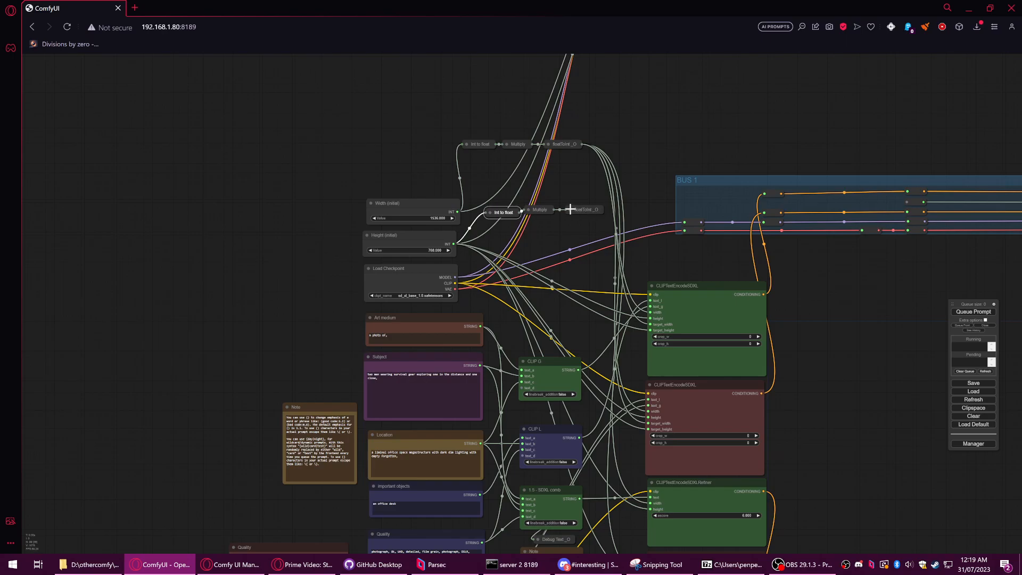
Step: Expand the copied floatToInt _O node and connect its INT output to height and target_height of the green CLIPTextEncodeSDXL node
click(570, 209)
drag(655, 219, 650, 312)
drag(658, 220, 650, 330)
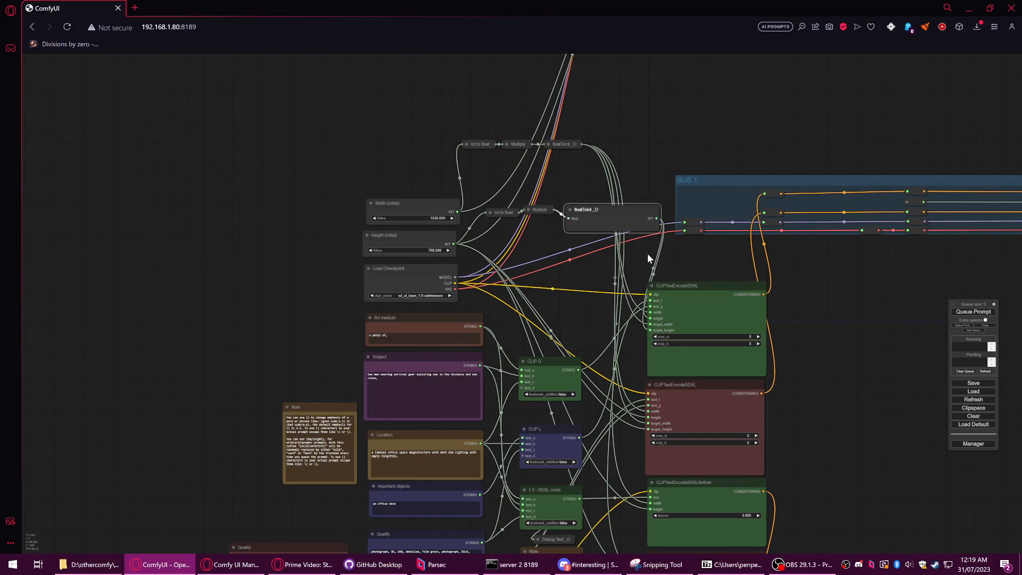
Step: Connect the Height floatToInt _O output to height and target_height of the red CLIPTextEncodeSDXL and to height of both CLIPTextEncodeSDXLRefiner nodes
drag(647, 255, 643, 237)
drag(653, 201, 643, 399)
drag(650, 200, 632, 334)
drag(648, 118, 644, 404)
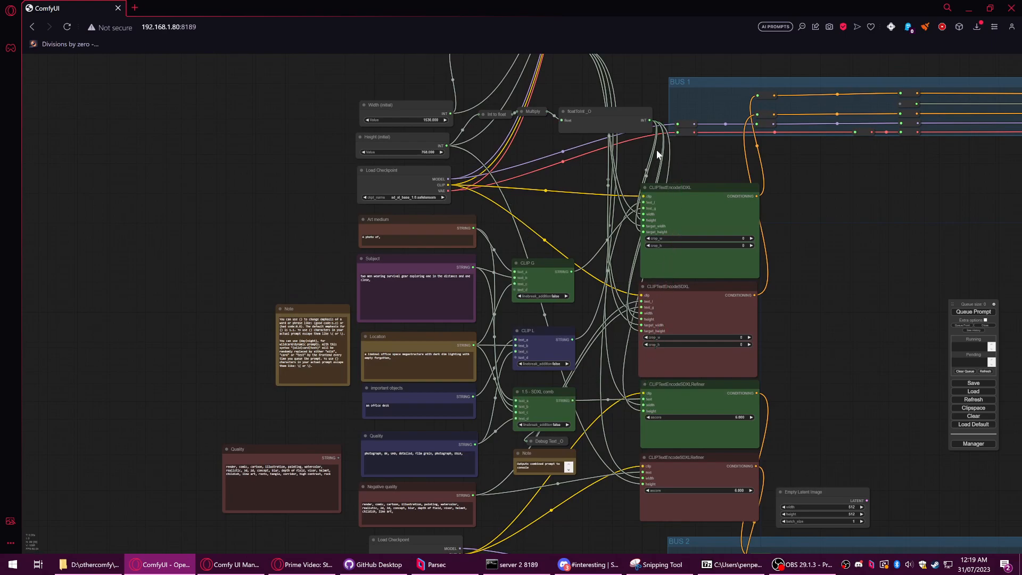
drag(650, 120, 644, 484)
Step: Collapse the Height floatToInt _O node and line up the Height conversion nodes directly beneath the Width conversion row
drag(602, 184, 609, 298)
click(570, 225)
click(494, 227)
drag(500, 226, 479, 170)
drag(539, 222, 517, 169)
drag(592, 226, 568, 174)
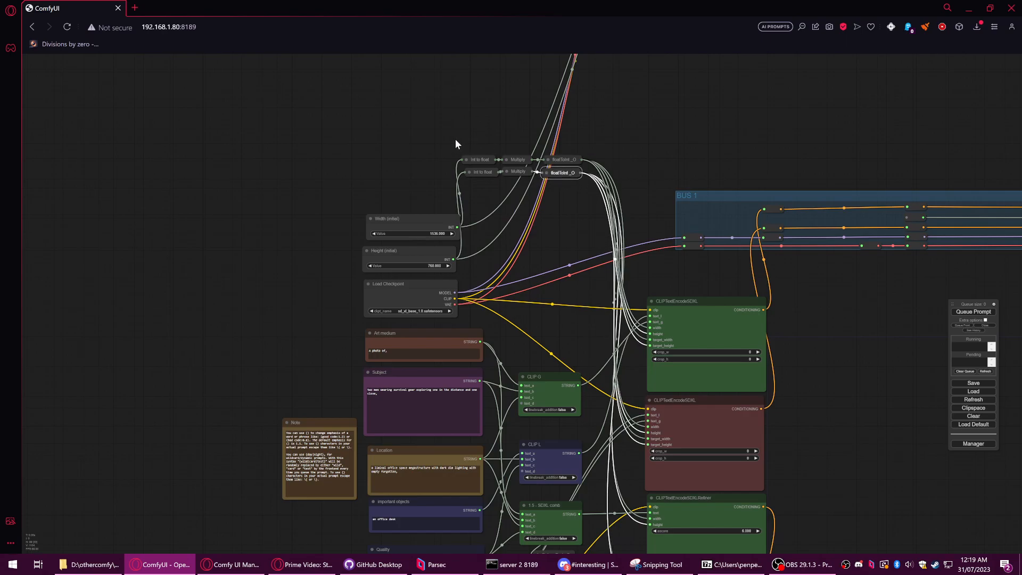
drag(651, 257, 639, 182)
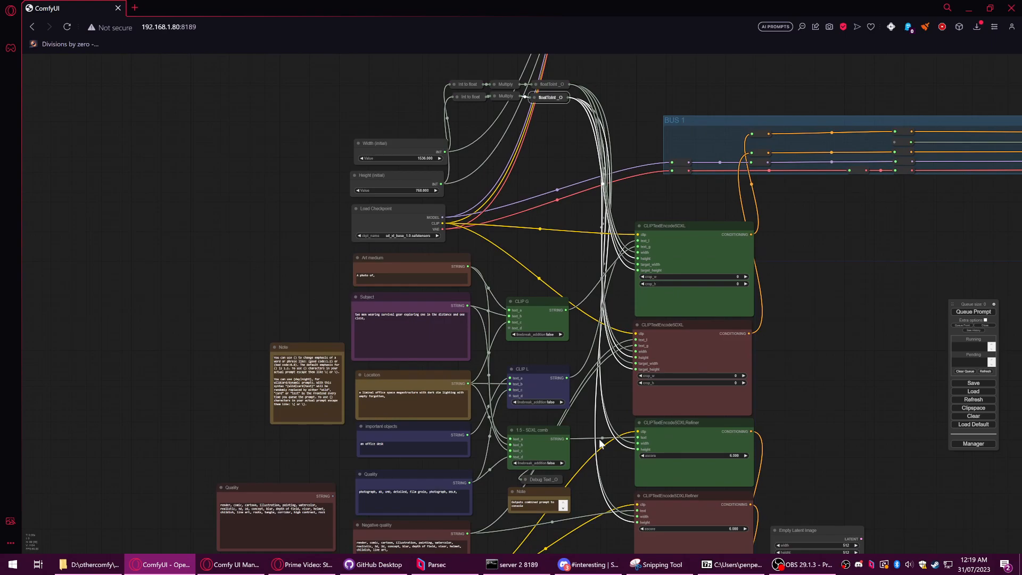
drag(612, 484, 608, 481)
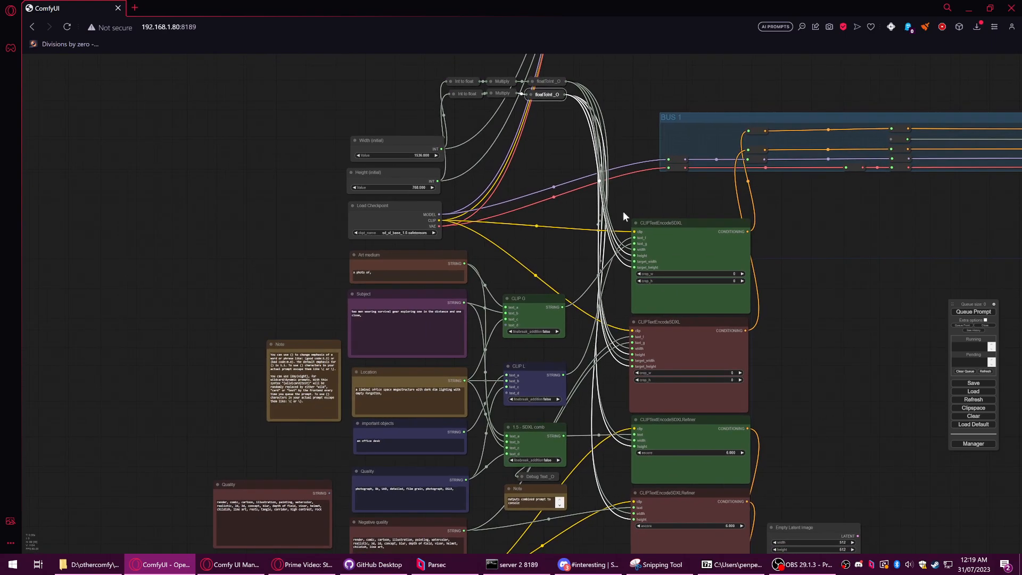
click(676, 226)
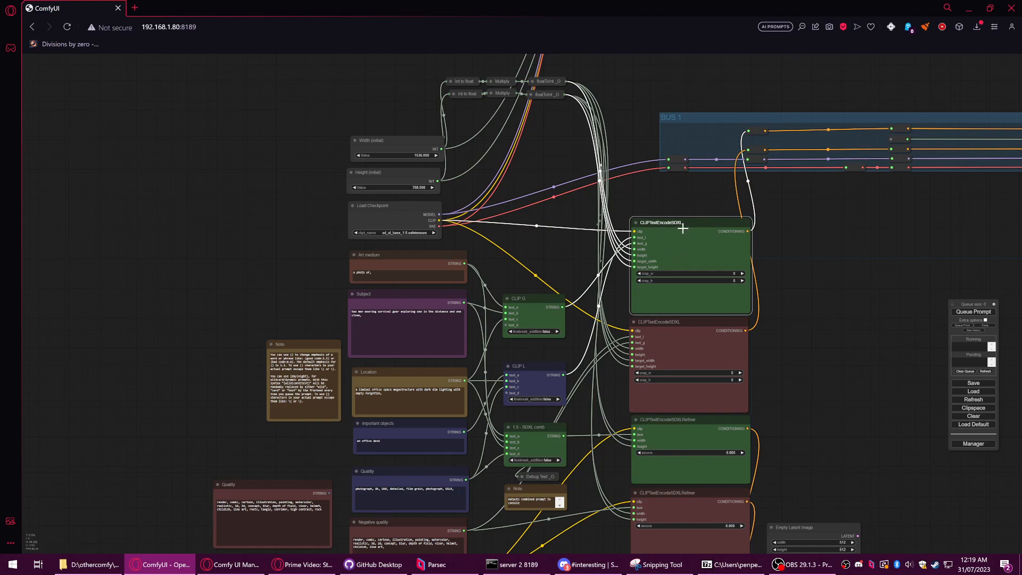
drag(802, 324, 797, 248)
drag(859, 489, 849, 519)
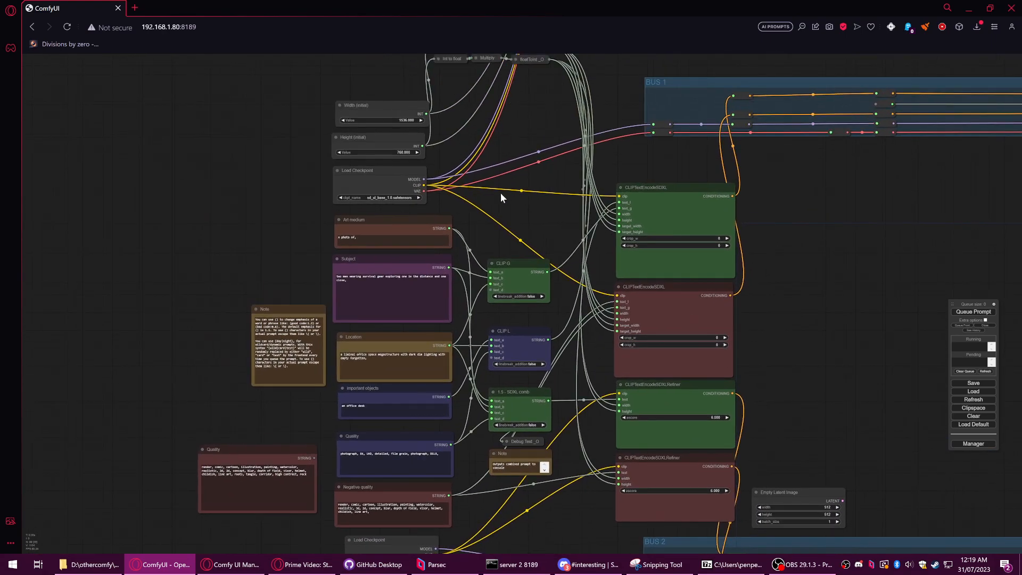
drag(472, 142, 376, 164)
click(291, 168)
click(276, 134)
drag(321, 175, 608, 202)
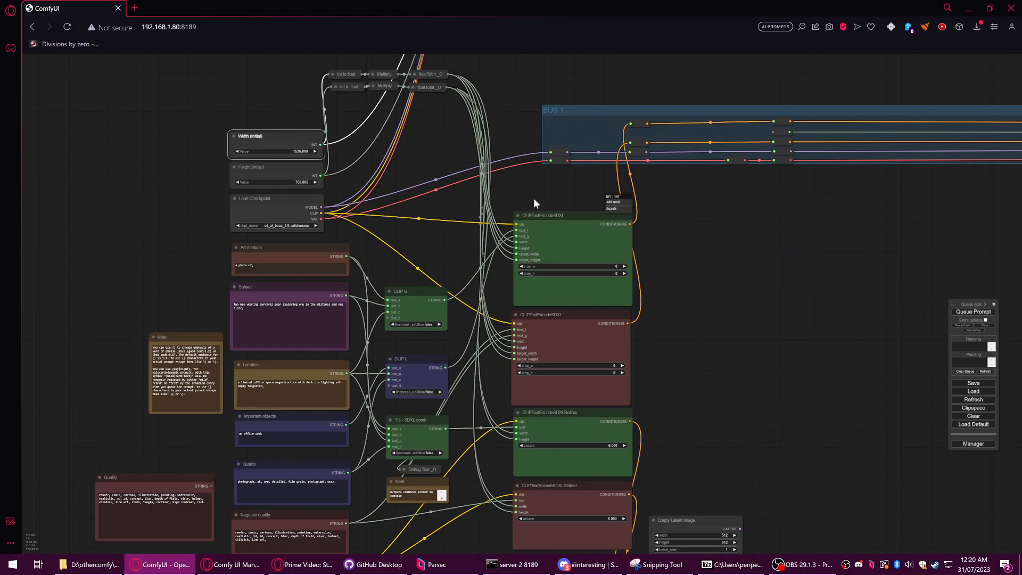
click(335, 177)
Step: Add a Reroute node from the Height (initial) INT output and place it just above the green CLIPTextEncodeSDXL node
drag(321, 174, 607, 205)
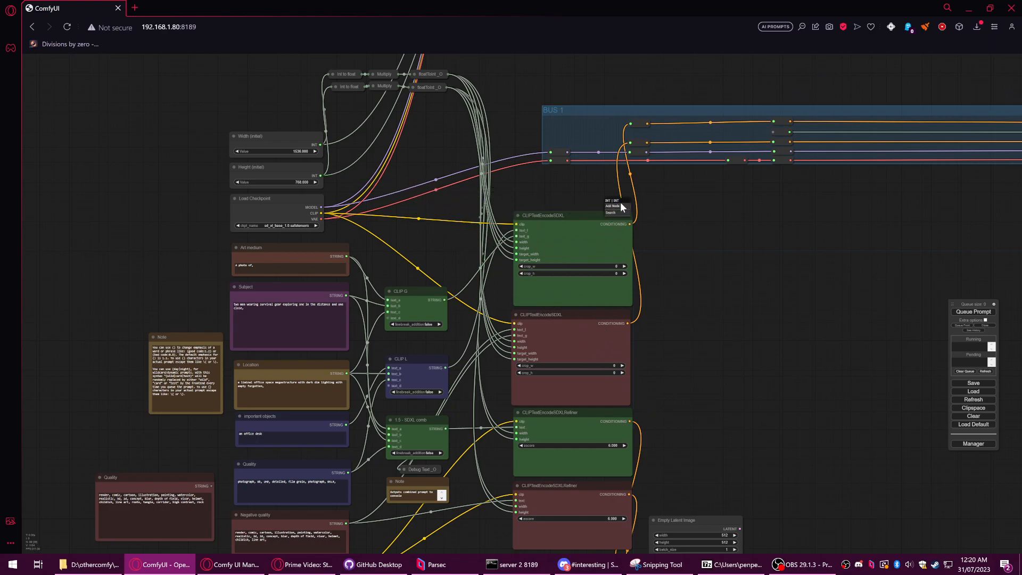
click(612, 206)
click(644, 263)
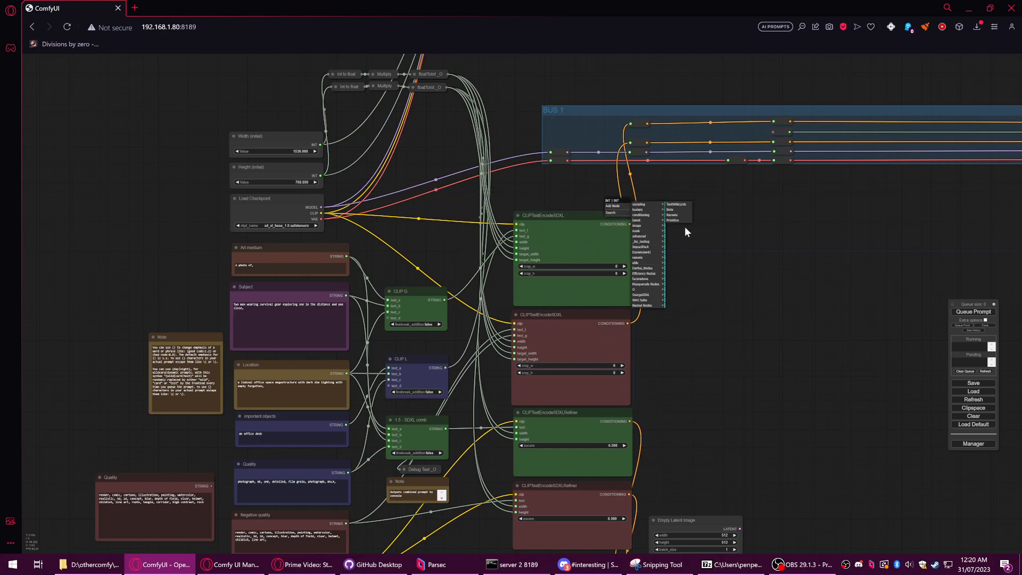
click(677, 215)
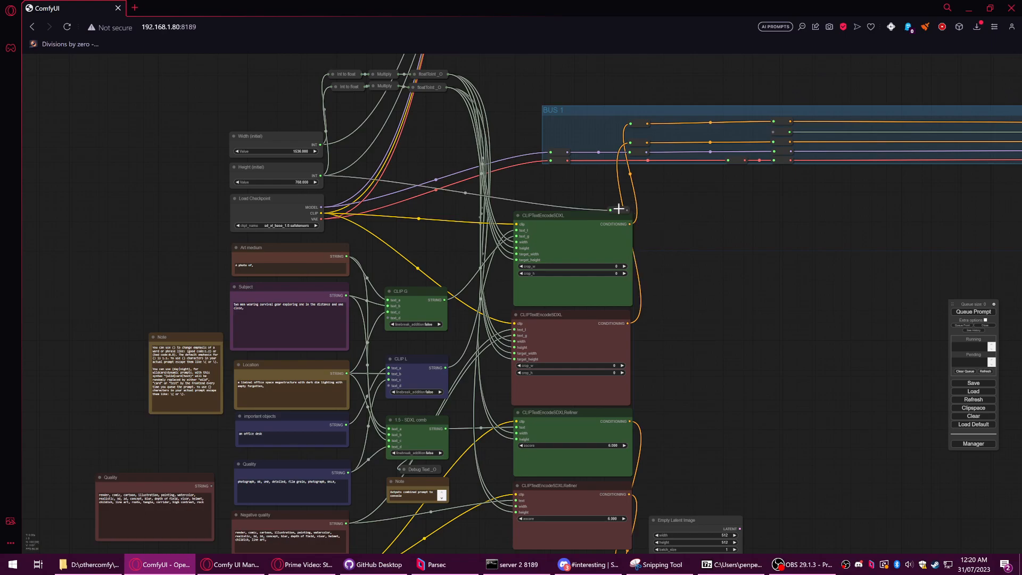
drag(612, 201, 611, 203)
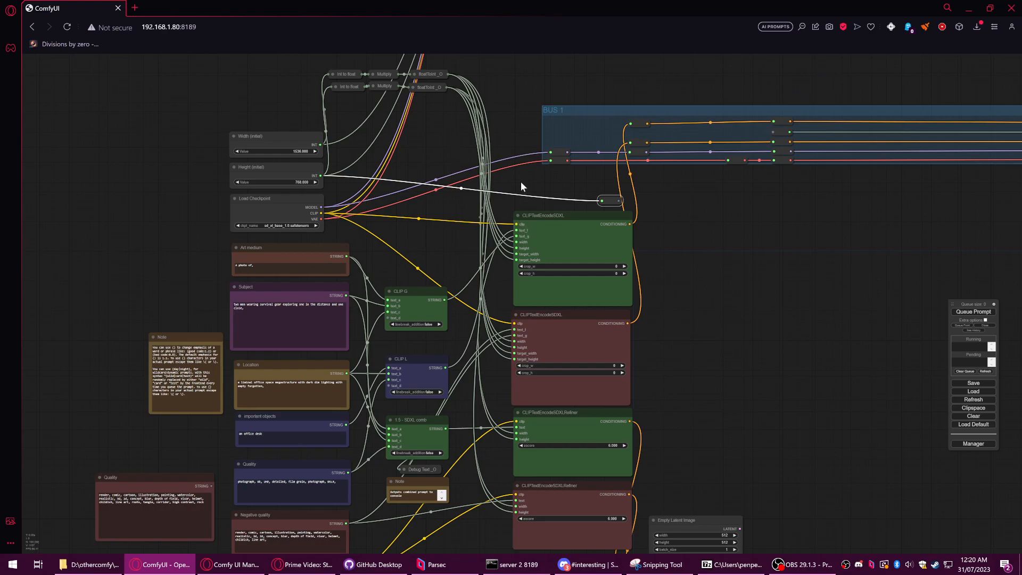
Step: Add a Primitive node feeding the text_d input of CLIP G and place it beside the Load Checkpoint node
drag(388, 318, 374, 255)
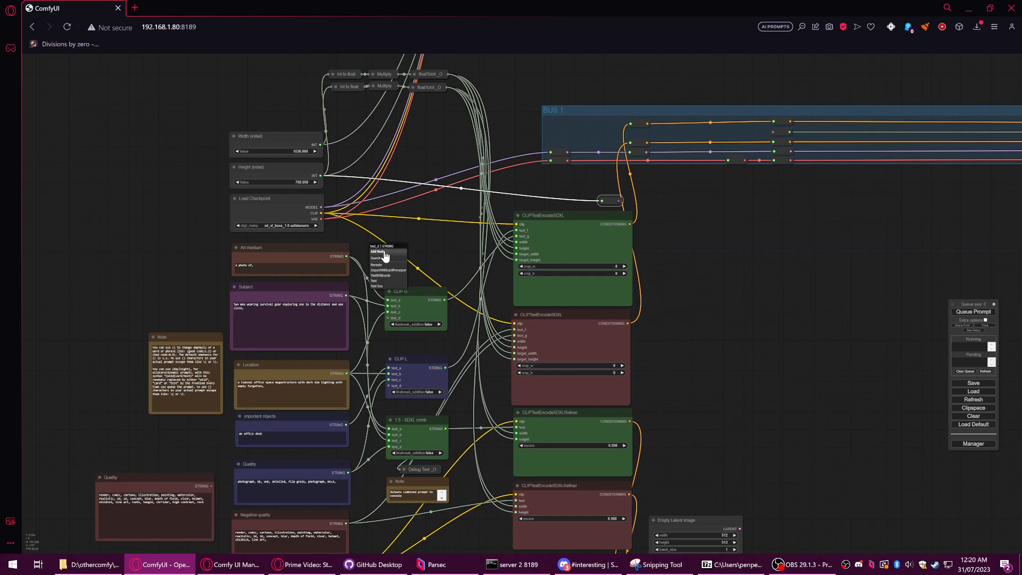
click(379, 251)
click(419, 310)
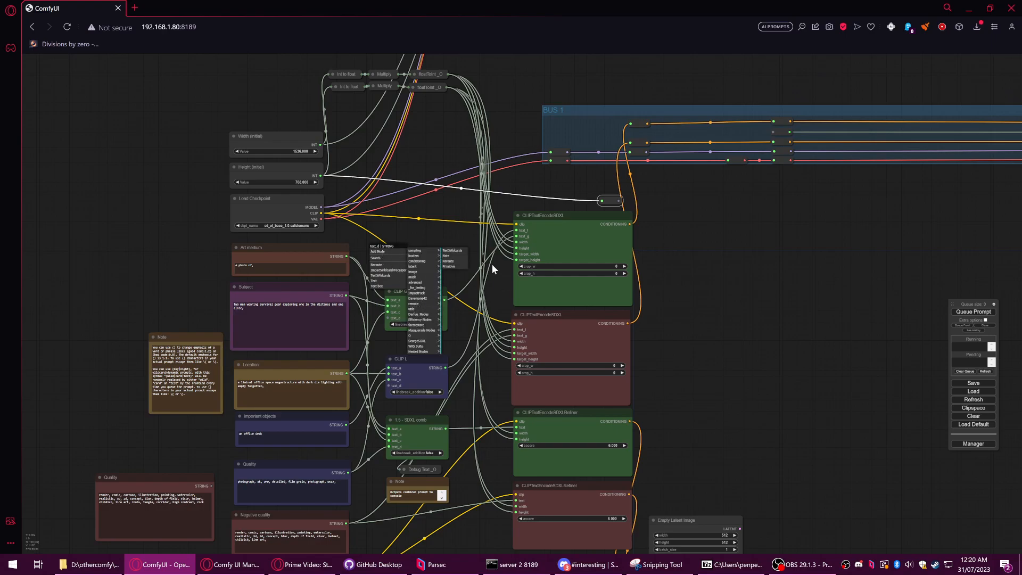
click(443, 264)
drag(407, 250, 141, 220)
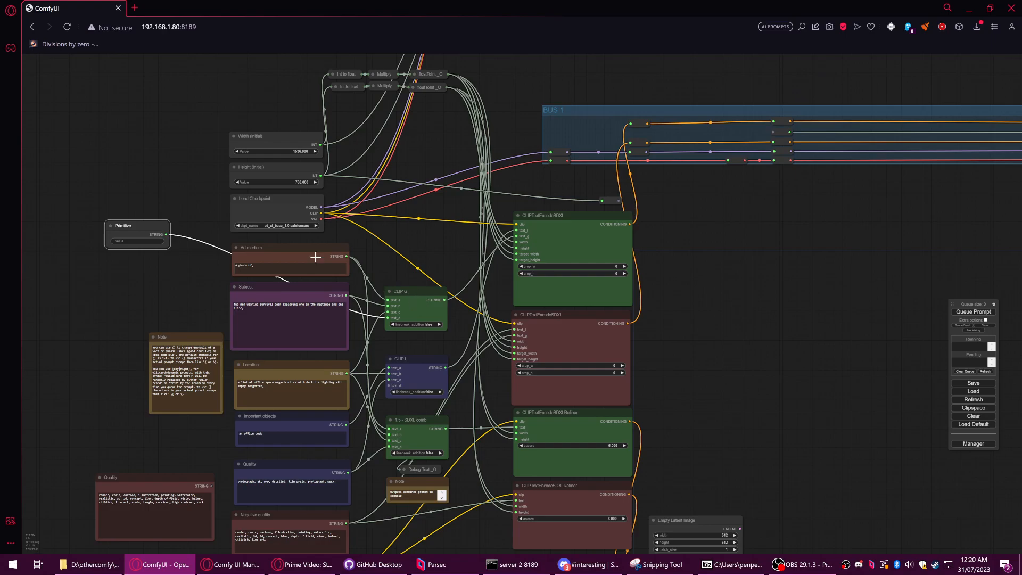
Step: Reposition the Primitive node beside the Subject node so its link runs behind that node
drag(152, 226, 162, 261)
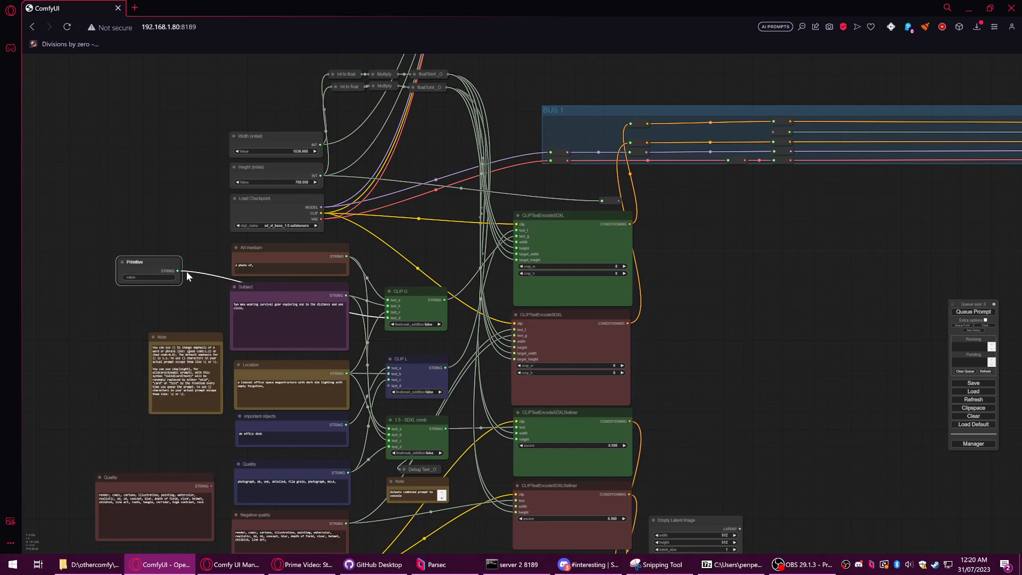
drag(176, 270, 222, 270)
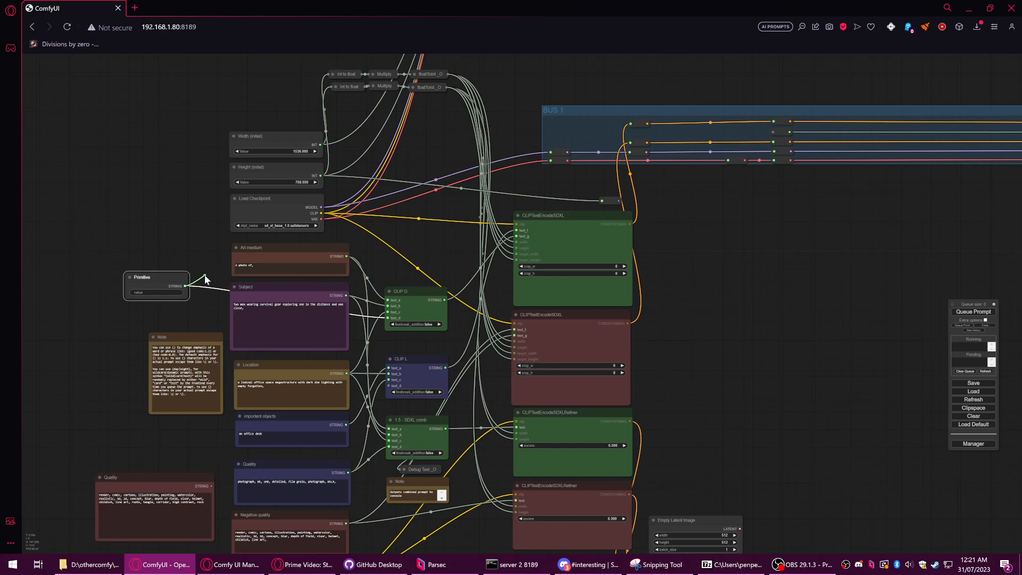
drag(205, 284, 234, 287)
click(176, 289)
mouse_move(155, 277)
mouse_down()
mouse_move(167, 283)
mouse_move(146, 288)
mouse_move(163, 292)
mouse_up()
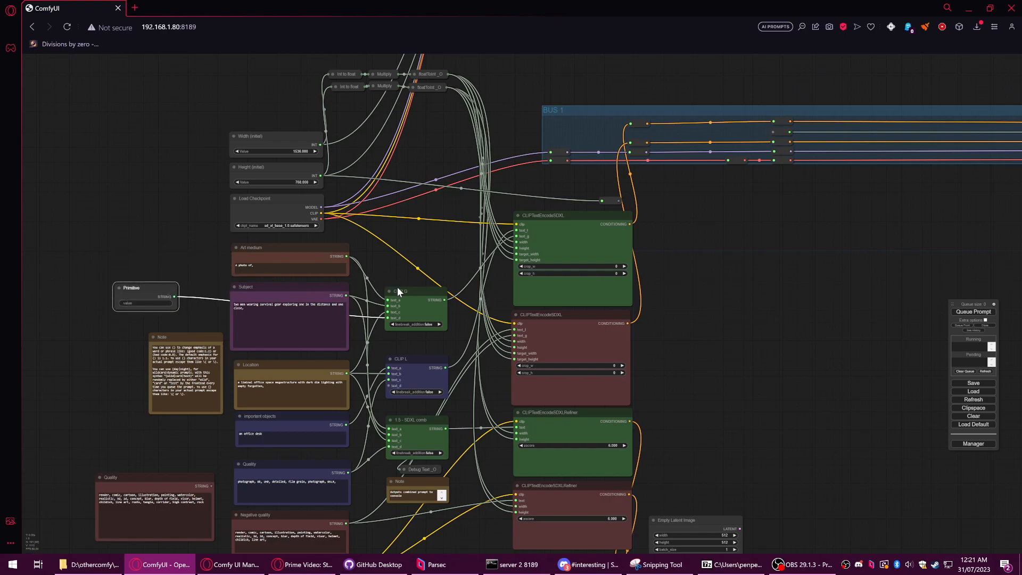
Step: Move the Empty Latent Image node up beside the green CLIPTextEncodeSDXLRefiner node
drag(694, 503, 717, 421)
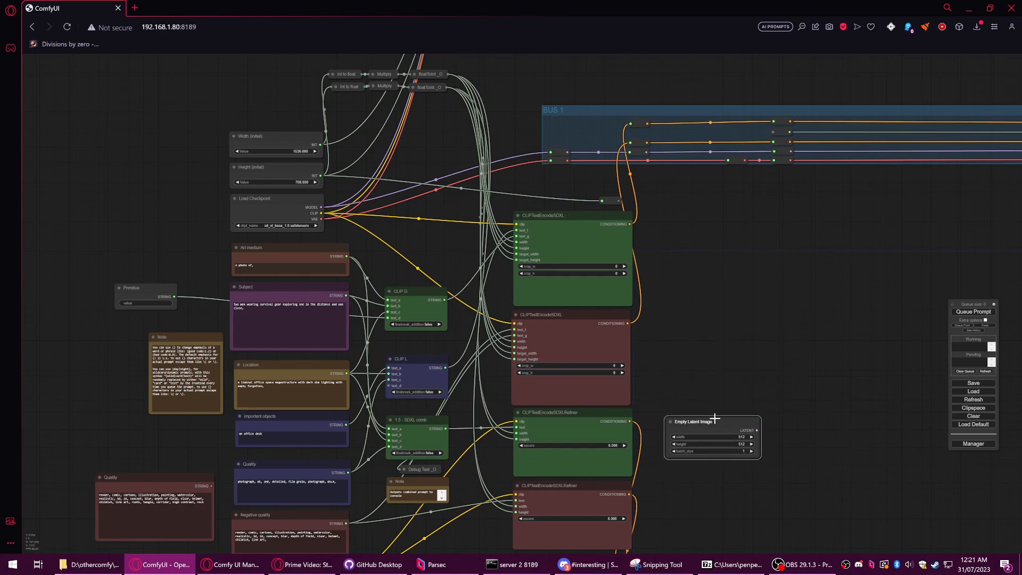
drag(698, 302, 717, 266)
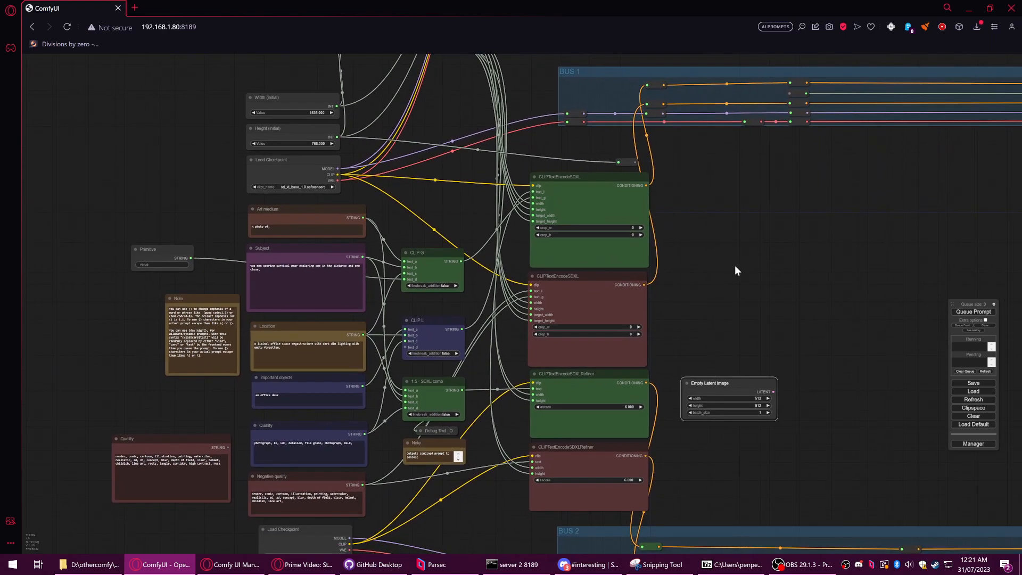
Step: Place an unconnected Reroute node above CLIP G and move the Primitive node back beside the Art medium node
drag(165, 247, 470, 157)
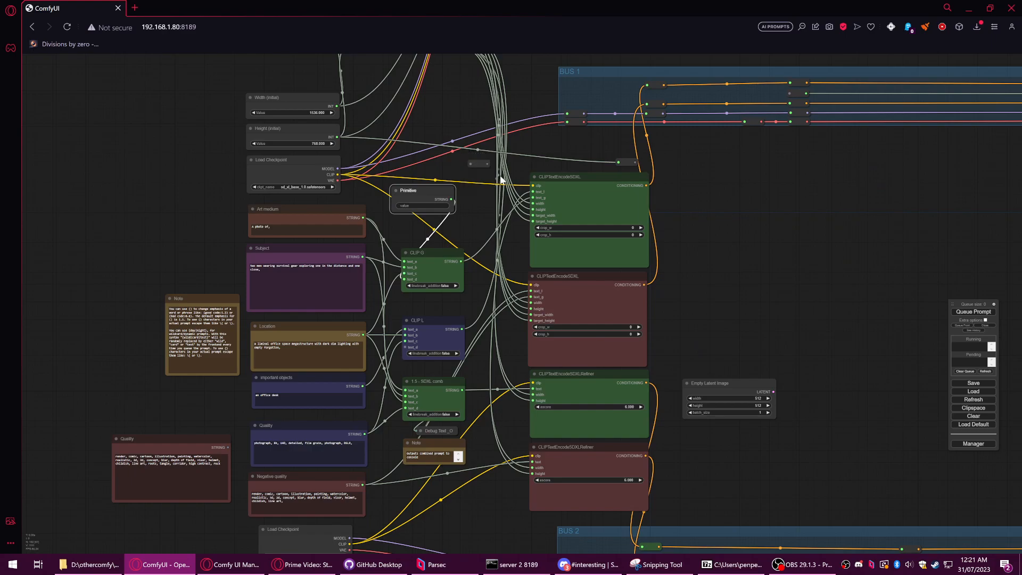
drag(453, 198, 205, 228)
drag(432, 252, 430, 246)
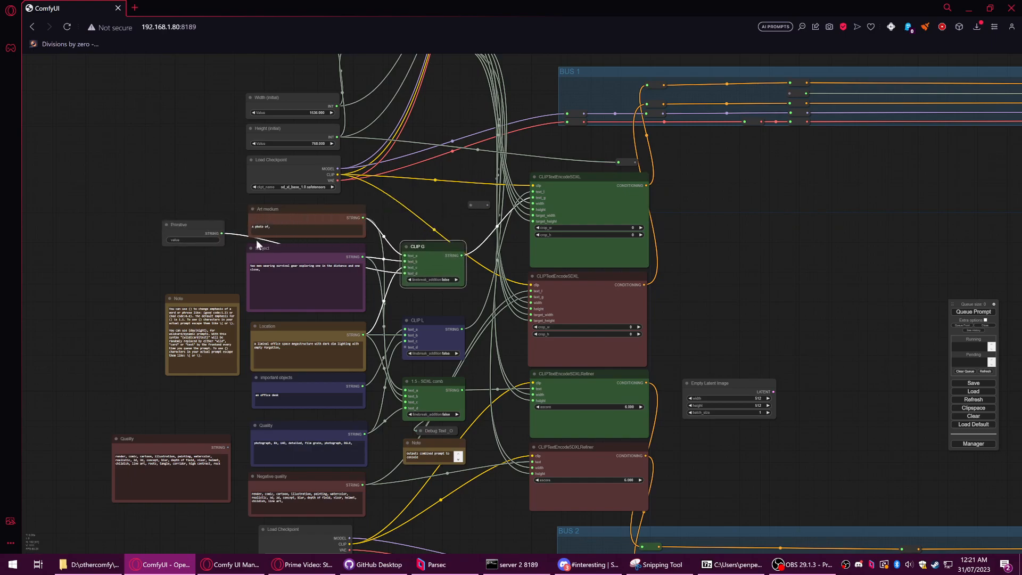
click(204, 223)
drag(224, 237, 459, 201)
Step: Remove the unconnected Reroute node above CLIP G and the Primitive node beside Art medium
right_click(464, 202)
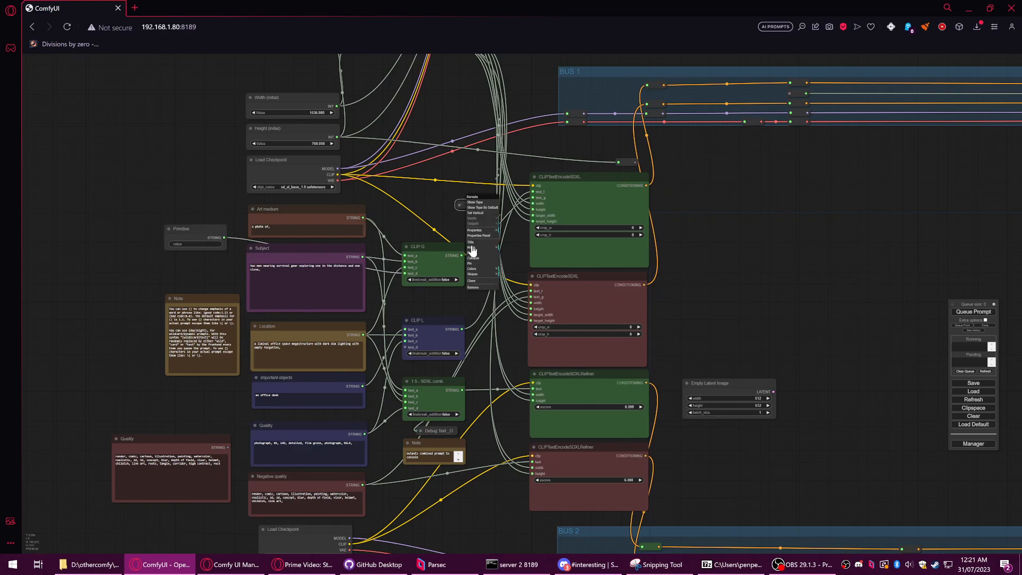
click(477, 292)
right_click(205, 230)
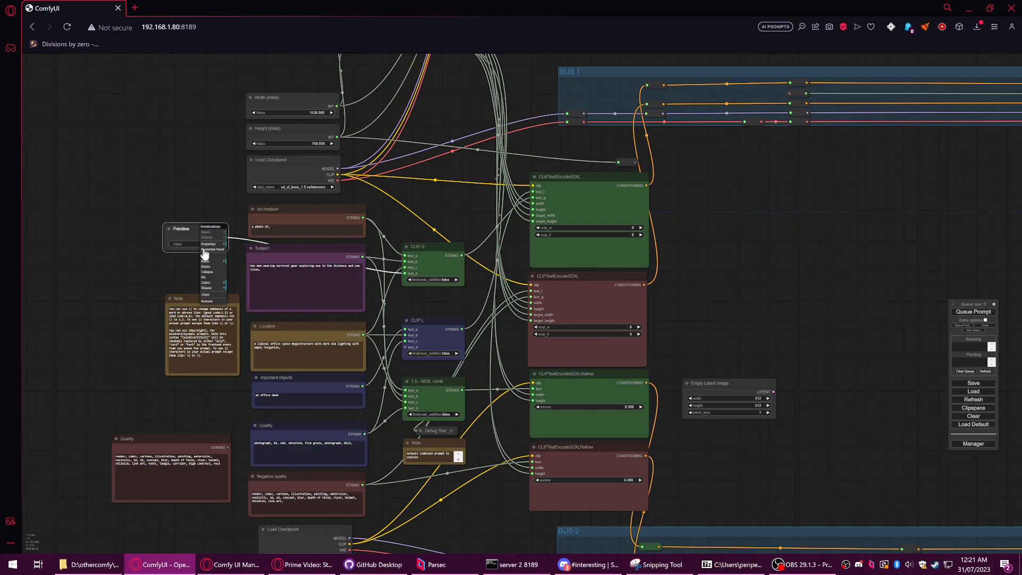
mouse_move(182, 236)
mouse_down()
mouse_move(208, 158)
mouse_move(202, 130)
mouse_move(51, 214)
mouse_move(142, 198)
mouse_move(193, 232)
mouse_move(192, 222)
mouse_up()
right_click(191, 220)
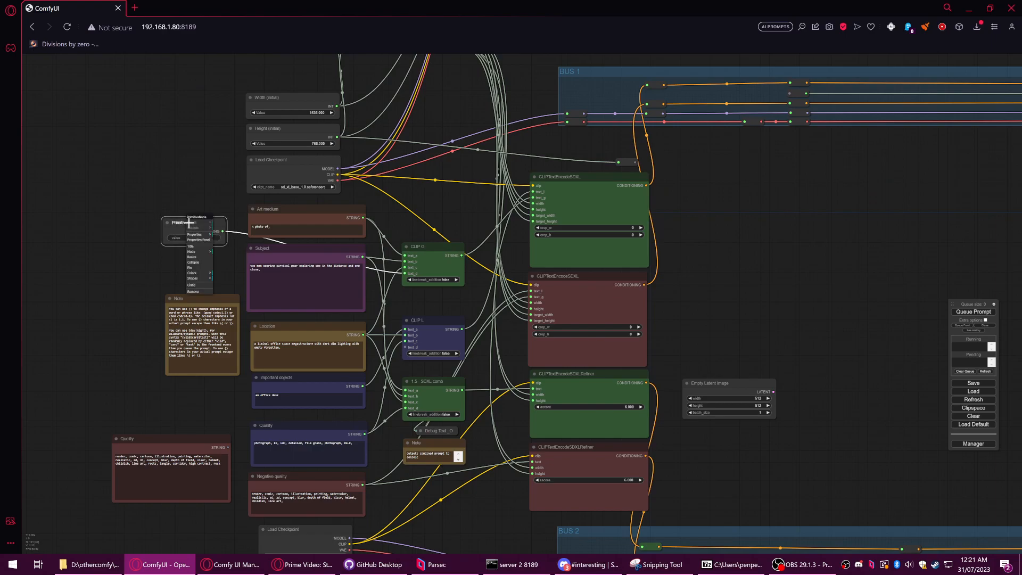
click(196, 291)
Step: Add a Reroute node from the Width (initial) INT output and stack it directly above the Height reroute
drag(371, 172, 173, 233)
drag(427, 224, 395, 217)
click(101, 164)
drag(138, 166, 387, 195)
click(408, 202)
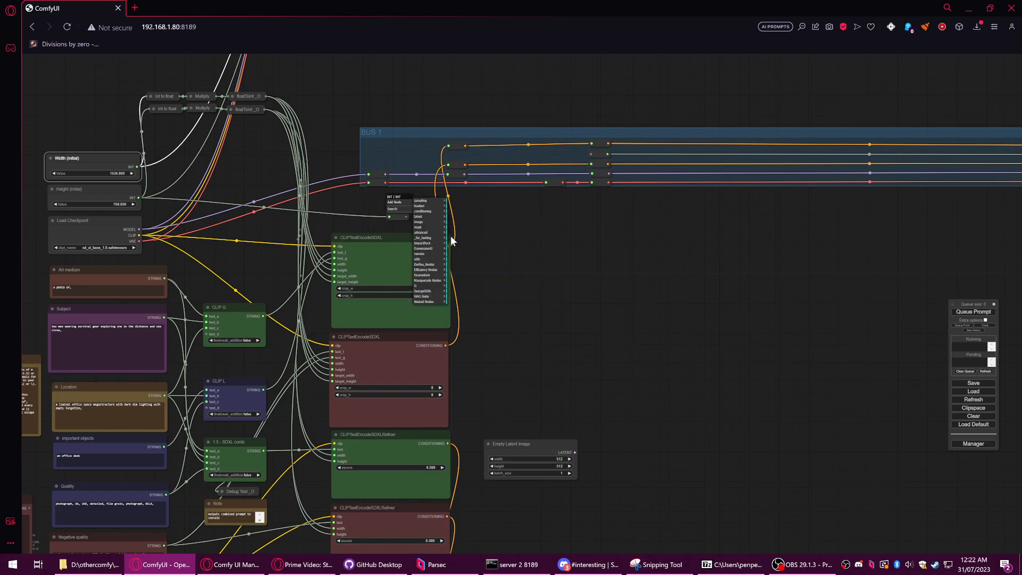
click(422, 260)
click(467, 211)
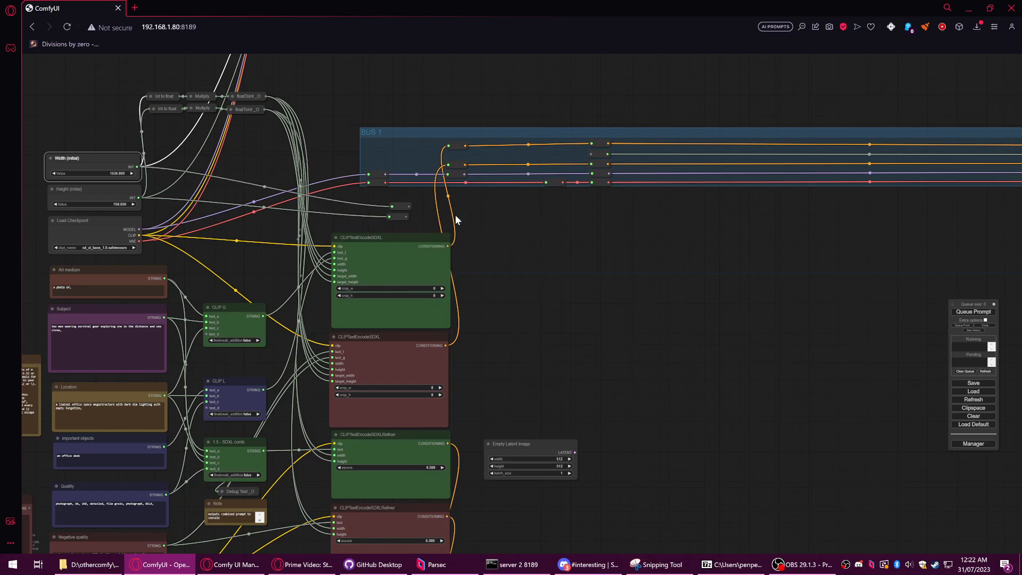
drag(395, 219, 435, 212)
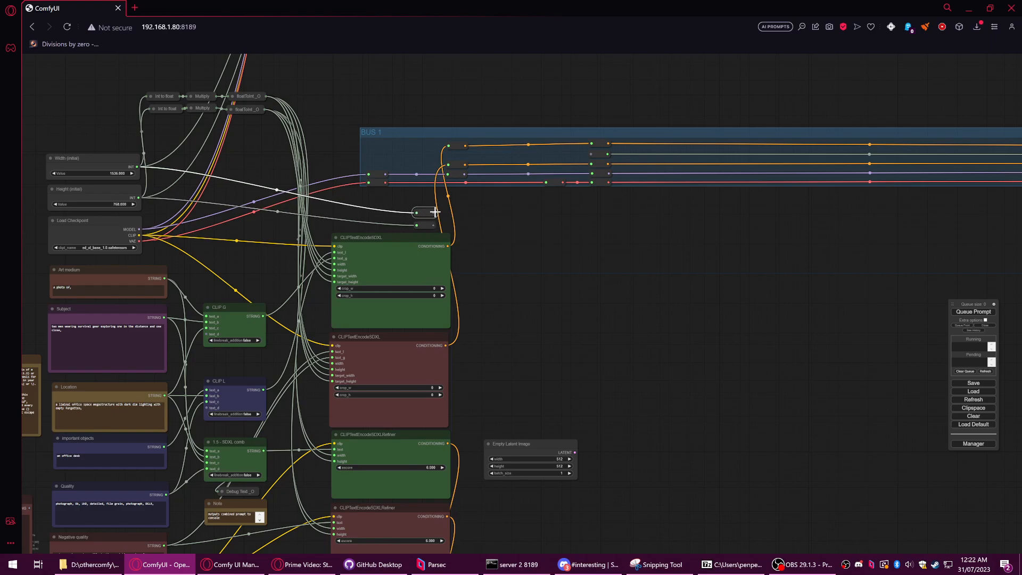
Step: Title the reroute node fed by Width (initial) as Width
scroll(393, 212, up, 4)
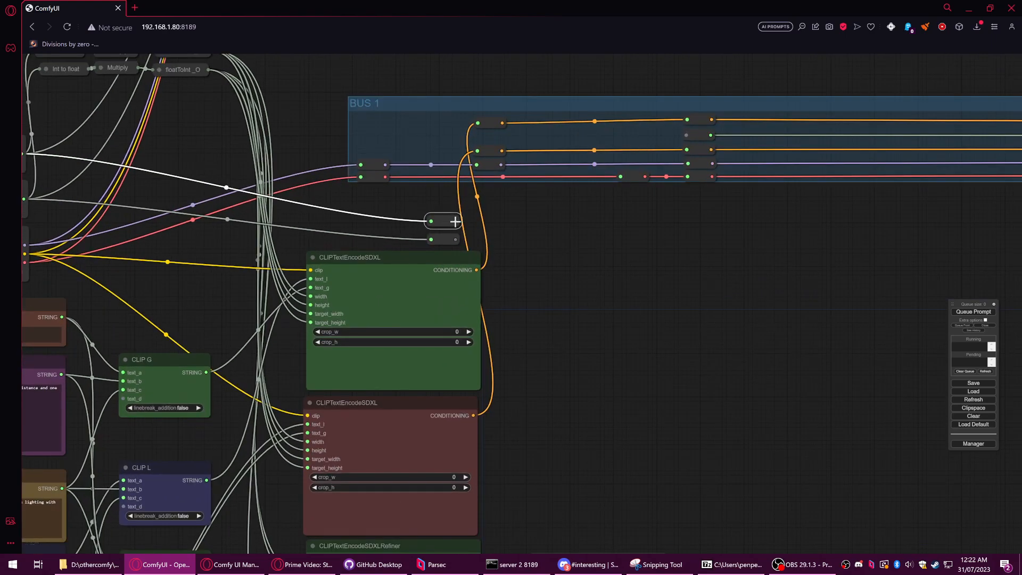
click(465, 222)
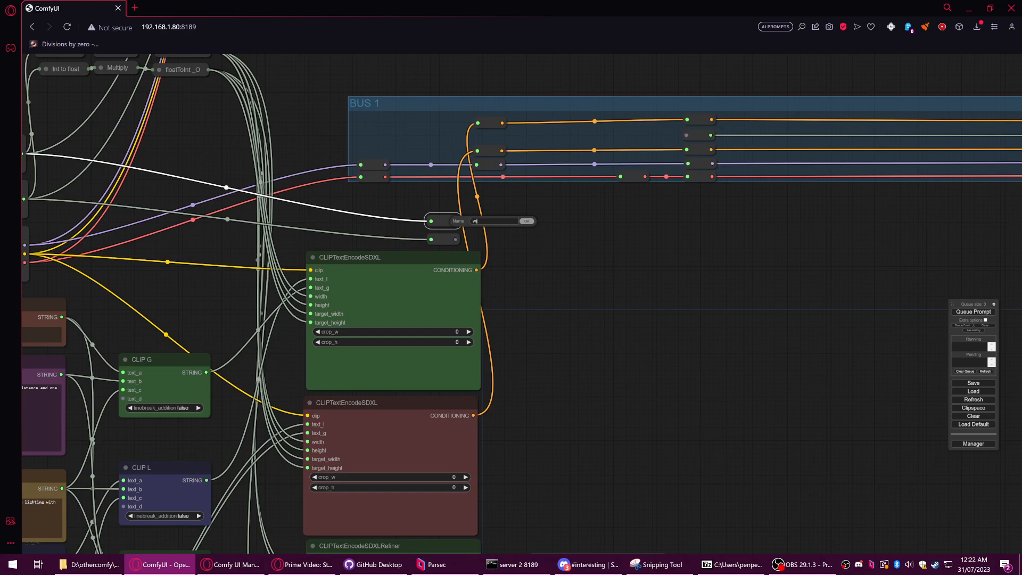
text(Width)
key(Return)
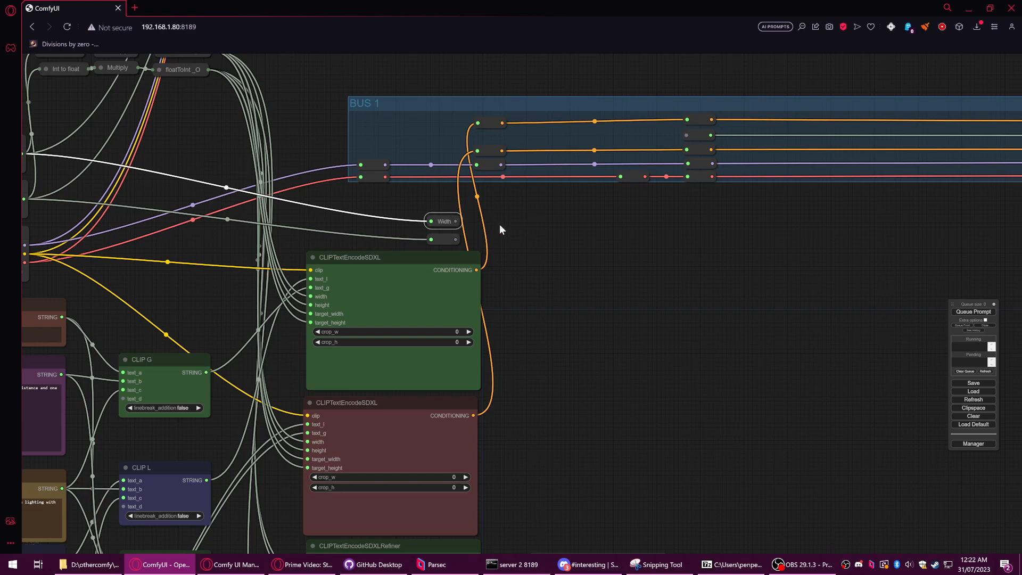
Step: Title the reroute node fed by Height (initial) as Height
drag(496, 221, 670, 252)
right_click(619, 263)
click(629, 265)
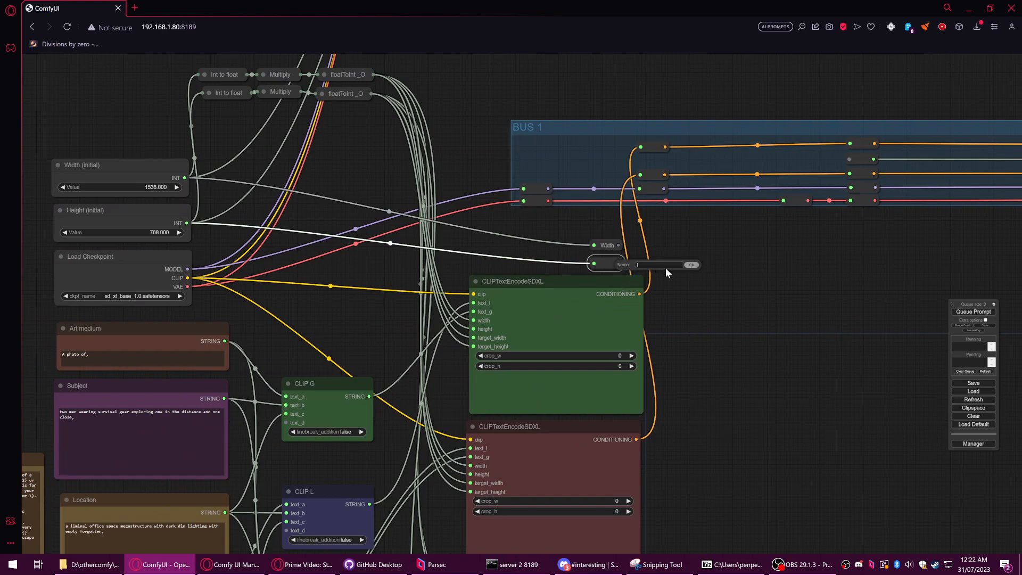
text(Height)
key(Return)
Step: Move the Width and Height reroutes past the right edge of the green CLIPTextEncodeSDXL node, keeping them stacked
scroll(667, 301, down, 2)
drag(666, 297, 648, 280)
mouse_move(571, 216)
mouse_down()
mouse_move(622, 333)
mouse_move(570, 214)
mouse_move(615, 202)
mouse_move(599, 218)
mouse_move(568, 216)
mouse_up()
drag(573, 216, 610, 216)
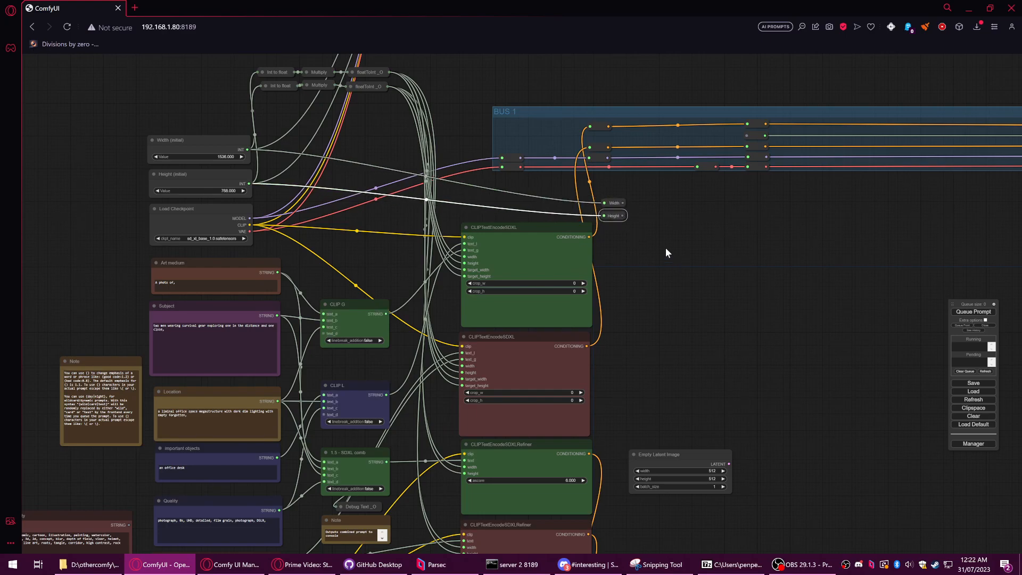
Step: Place the Empty Latent Image node in the open space beside the green CLIPTextEncodeSDXLRefiner node
drag(729, 327, 610, 273)
drag(564, 401, 585, 266)
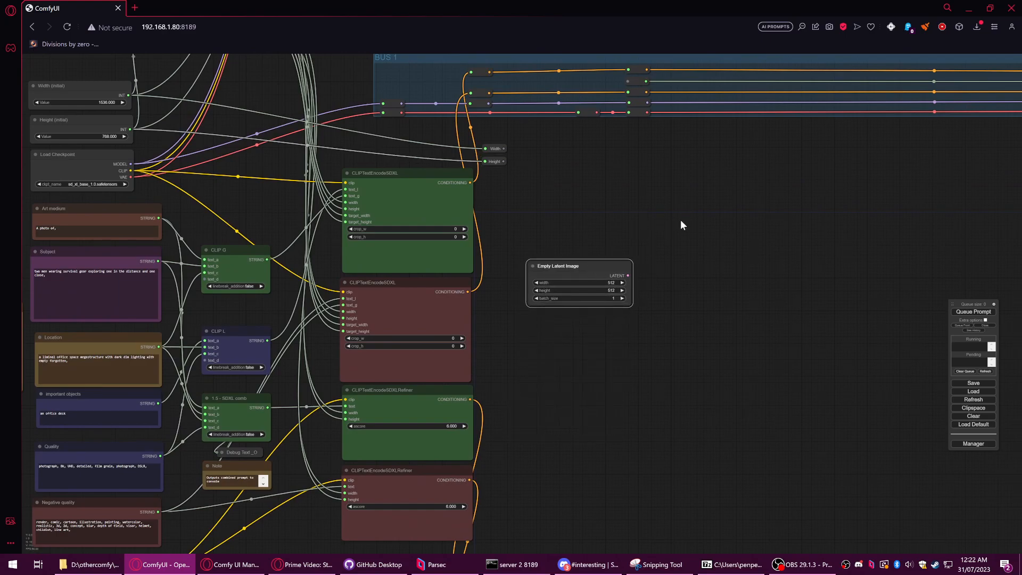
drag(639, 254, 610, 180)
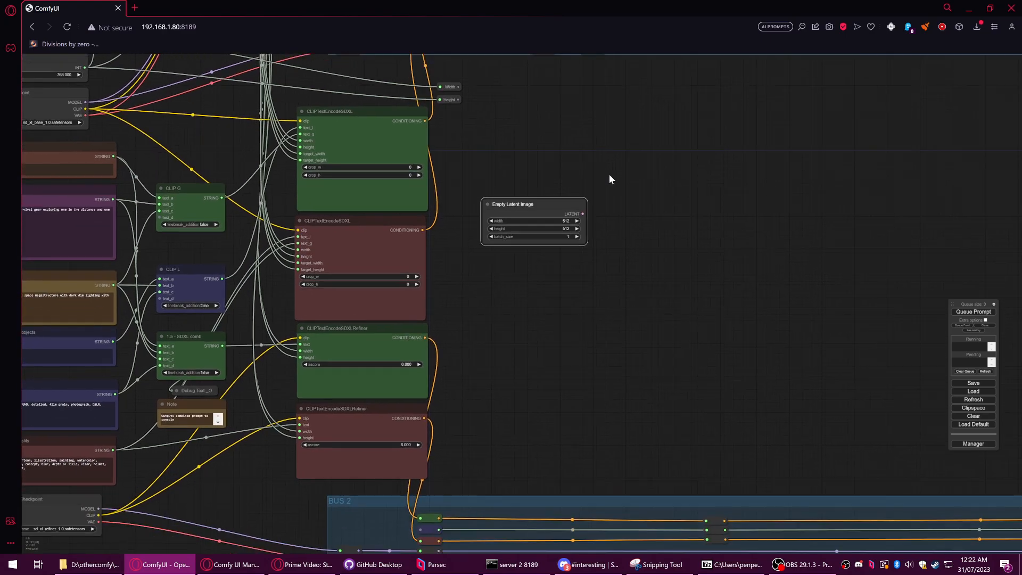
drag(528, 204, 563, 319)
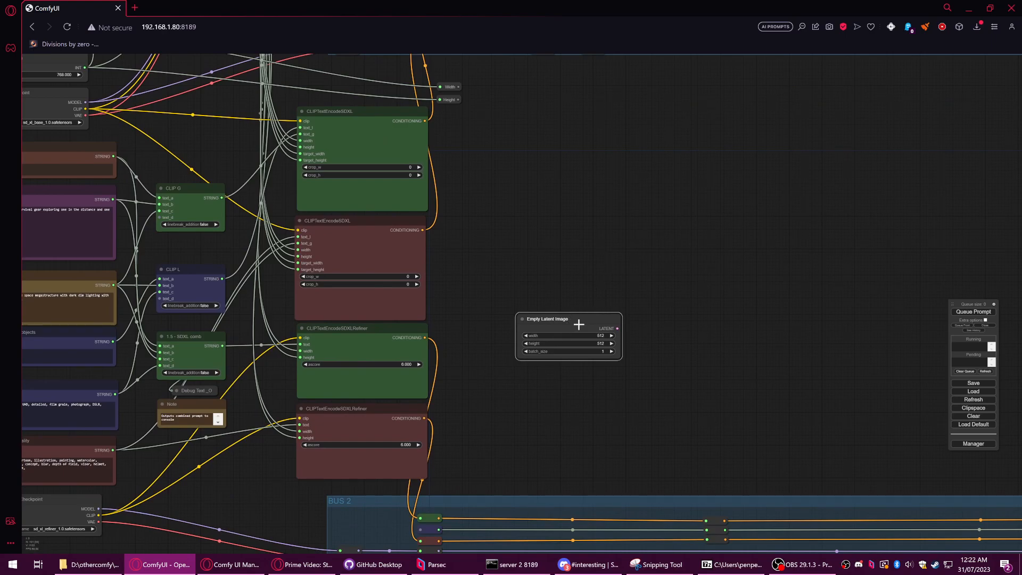
Step: Move the Empty Latent Image node up into the open space beside the Width and Height reroutes
drag(585, 320, 572, 376)
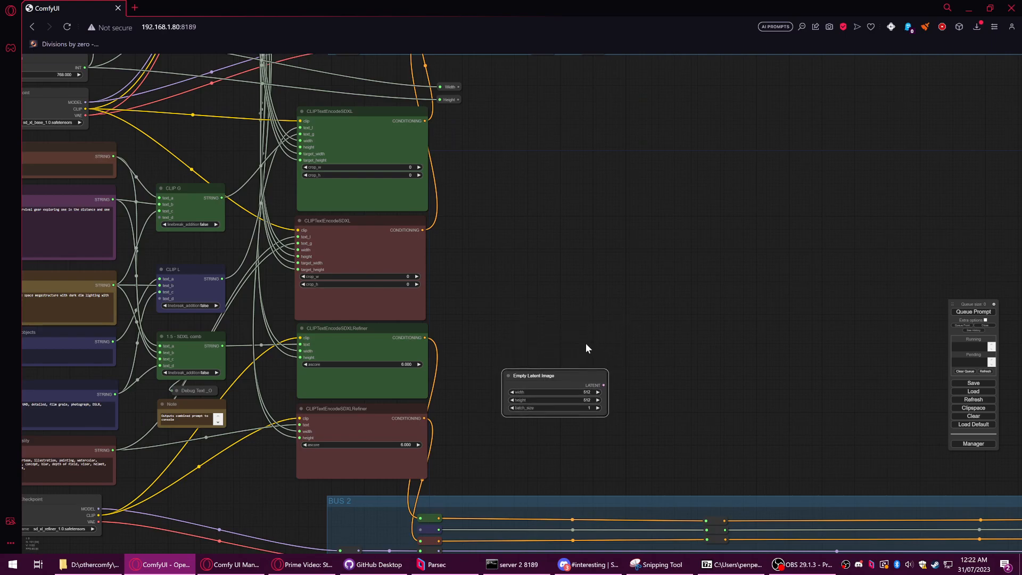
drag(562, 377, 553, 318)
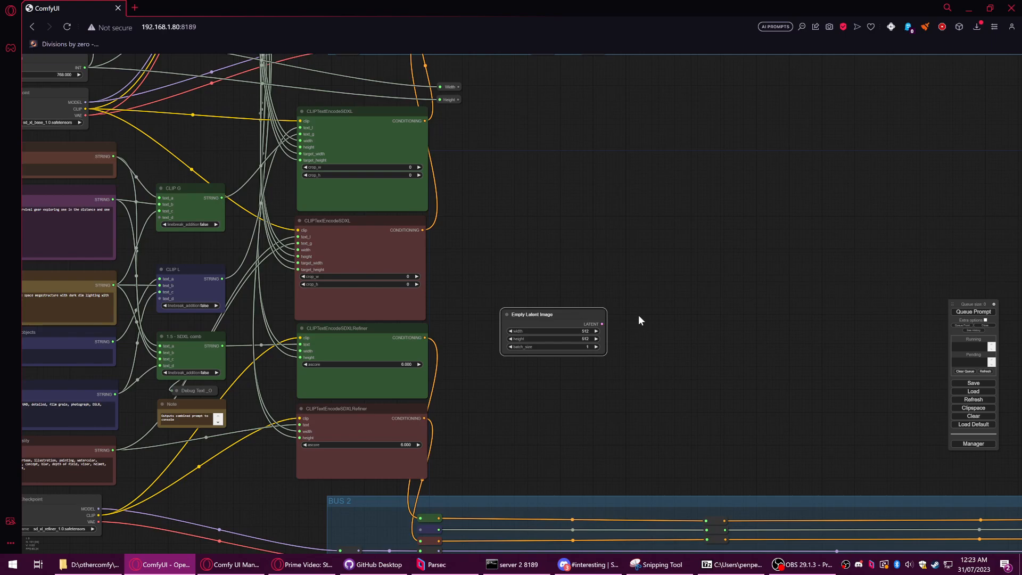
drag(575, 318, 553, 110)
drag(487, 185, 495, 295)
drag(562, 225, 553, 204)
scroll(554, 212, up, 9)
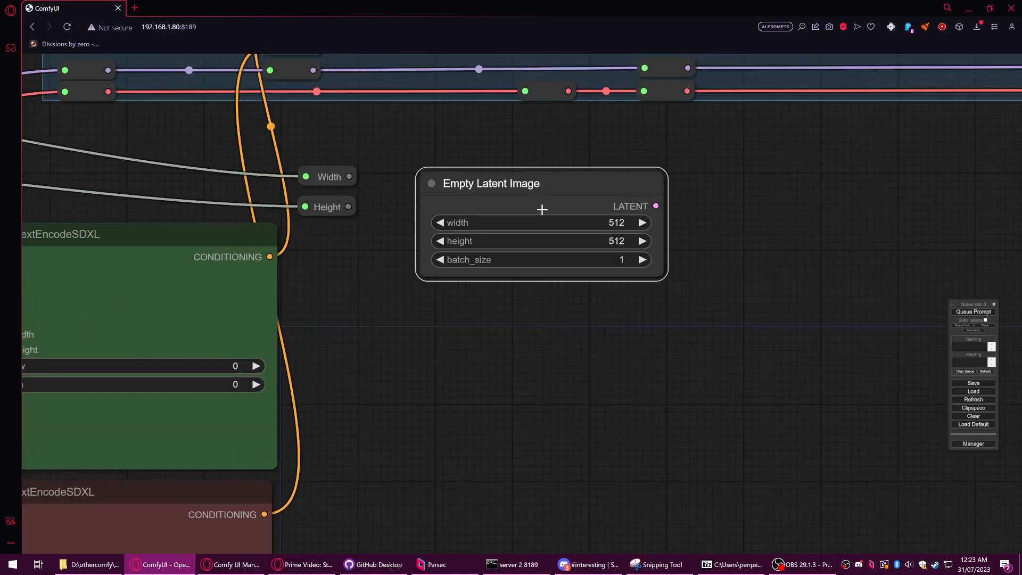
Step: Convert the Empty Latent Image node's width and height values to inputs
scroll(542, 210, up, 1)
right_click(542, 209)
click(564, 285)
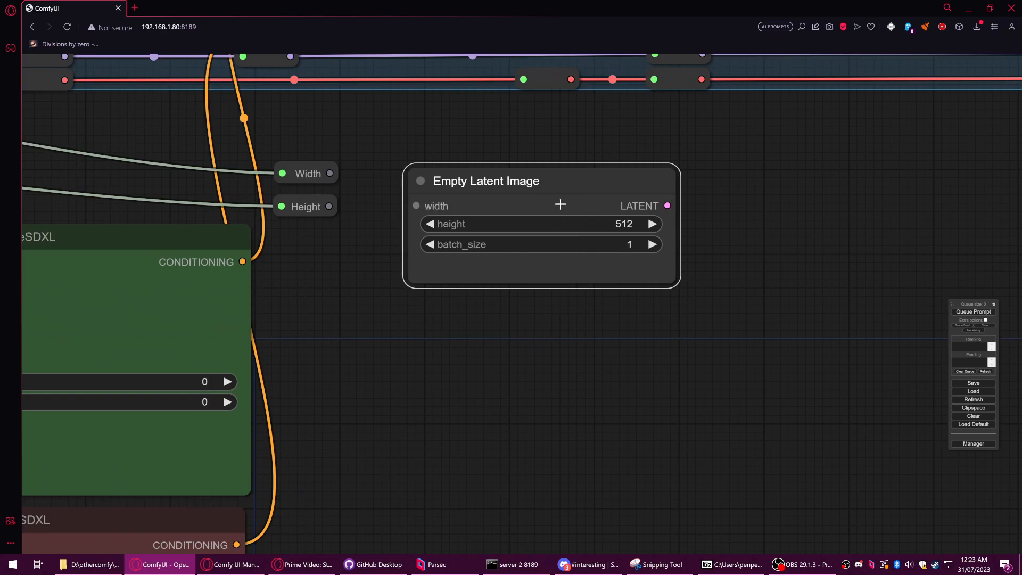
right_click(560, 204)
click(579, 277)
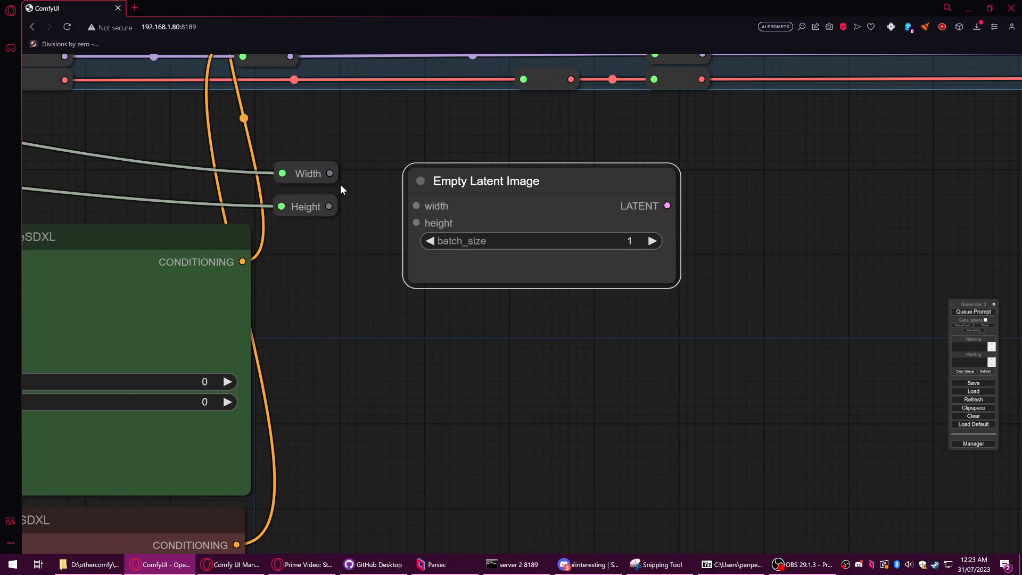
Step: Connect the Width and Height reroutes to the matching inputs of the Empty Latent Image node
drag(330, 173, 416, 206)
drag(337, 206, 416, 223)
scroll(397, 297, down, 5)
drag(397, 297, 659, 334)
drag(507, 255, 680, 251)
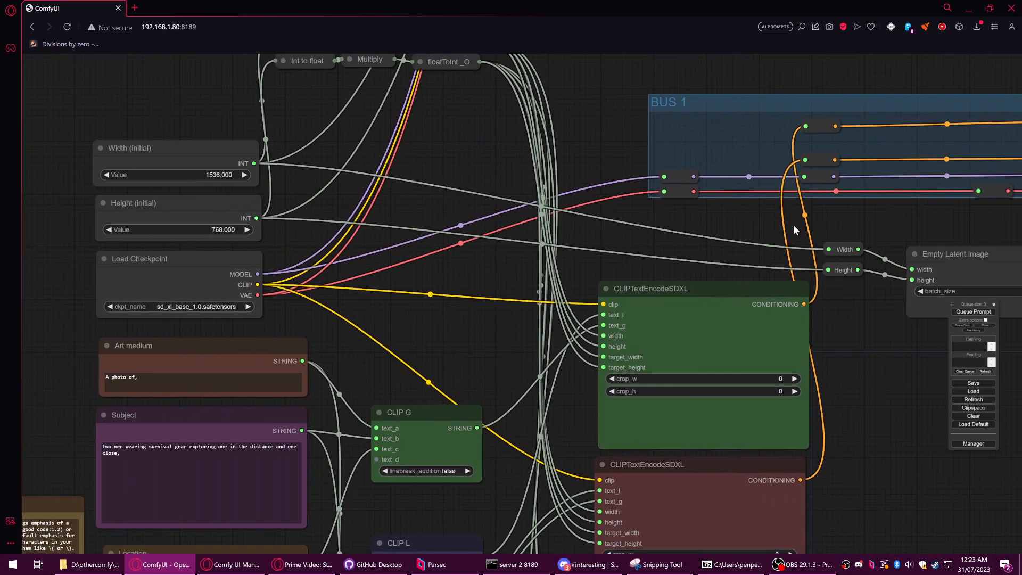
Step: Move the Empty Latent Image node lower, leaving it below and beyond the Width and Height reroutes
drag(797, 224, 471, 236)
drag(673, 283, 682, 185)
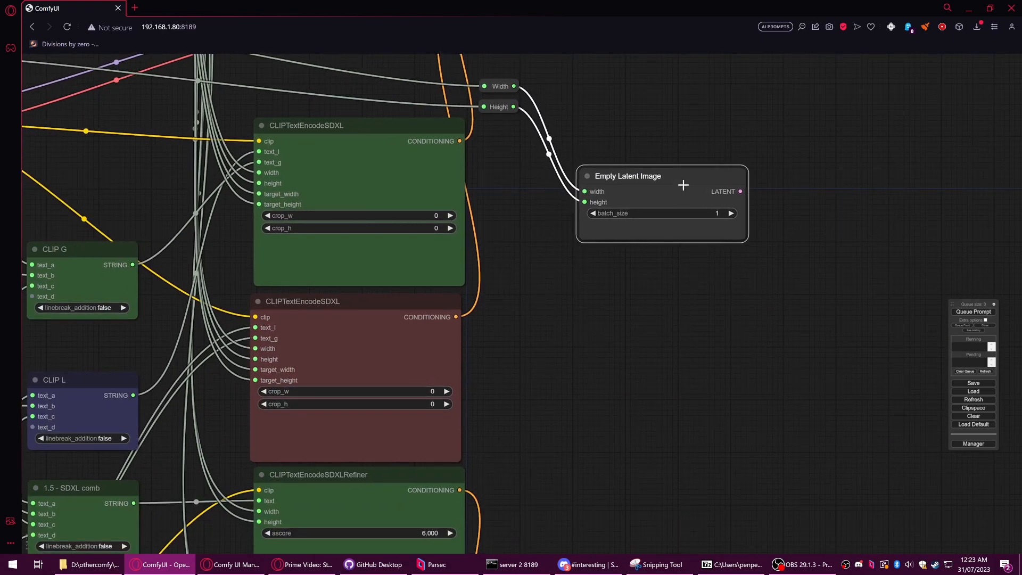
drag(627, 359, 618, 269)
Step: Search the nodes for "switch" and add a LatentSwitch node in the space between the encoders and the samplers
scroll(618, 232, down, 8)
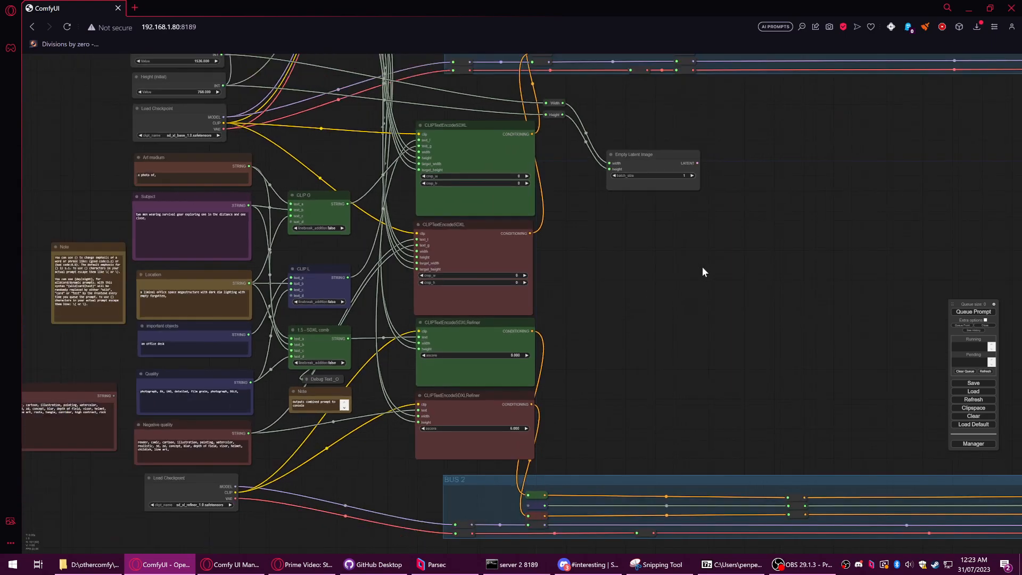
scroll(701, 271, up, 3)
double_click(669, 278)
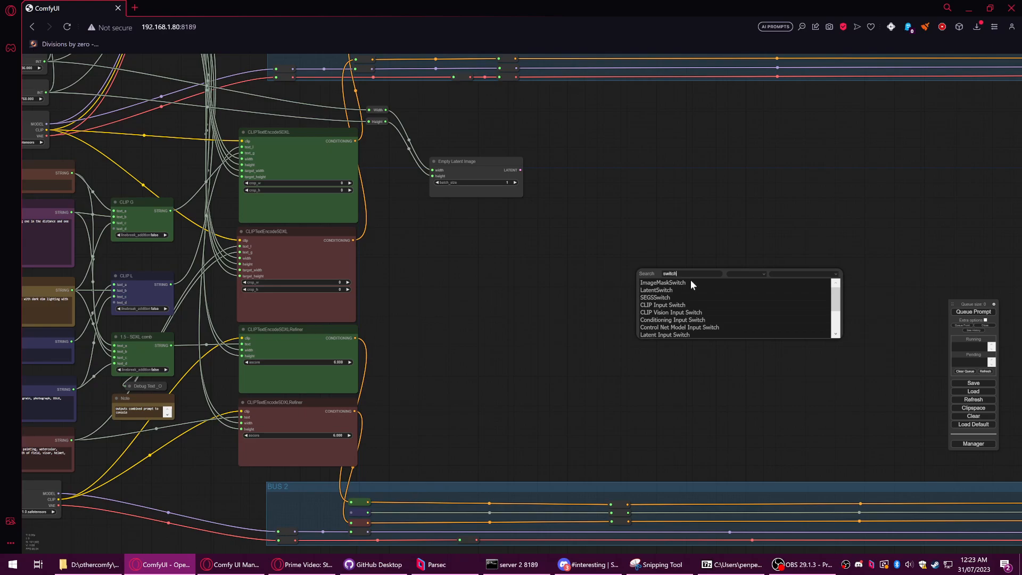
click(672, 292)
drag(550, 295, 379, 293)
drag(538, 278, 503, 272)
Step: Look through the Impact Pack utility nodes for the latent switch without adding anything
right_click(542, 228)
click(545, 225)
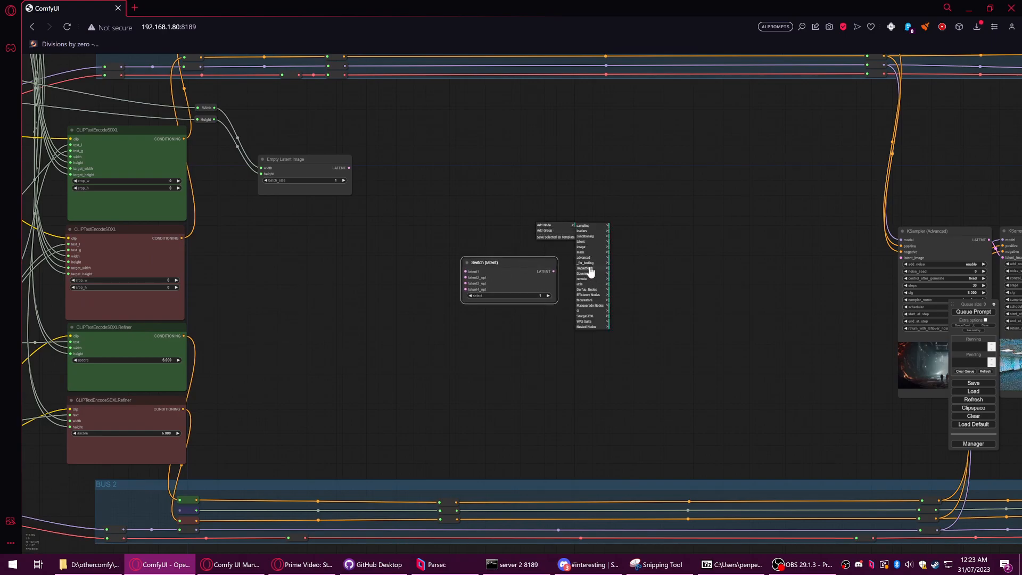
click(589, 268)
click(630, 229)
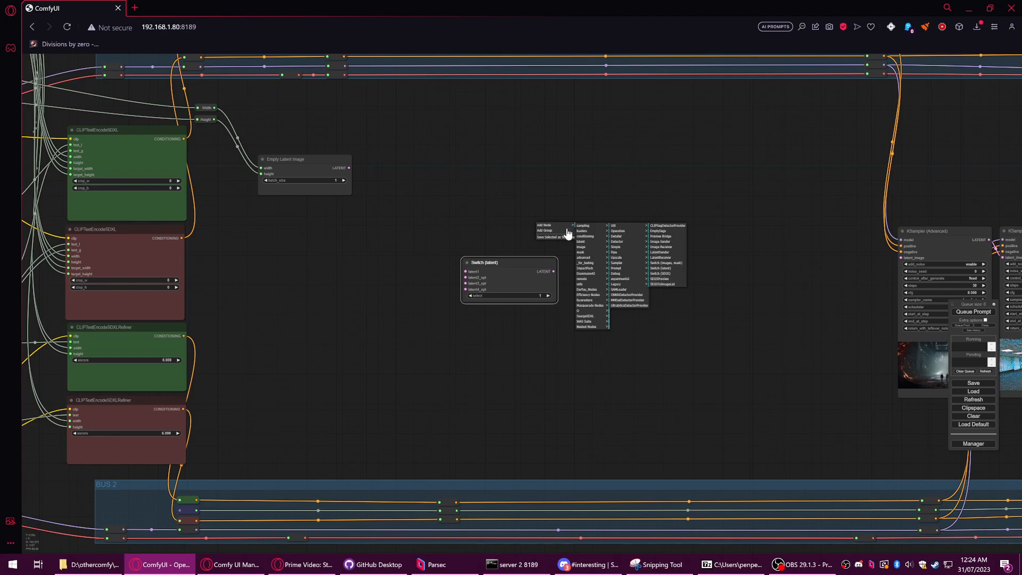
click(487, 162)
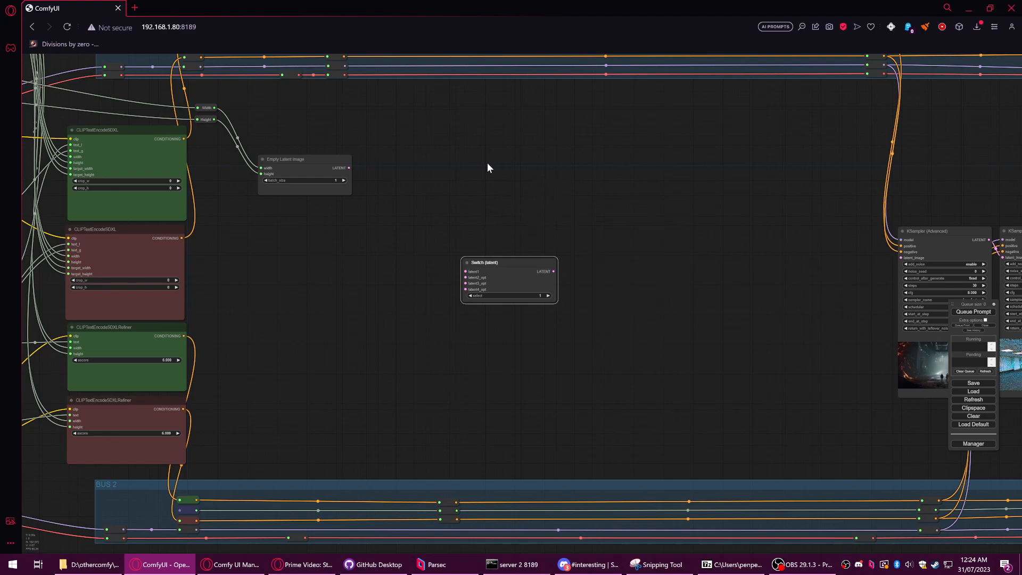
Step: Move the Switch (latent) node up so it sits roughly level with the Empty Latent Image node
drag(524, 255, 596, 175)
drag(523, 198, 578, 169)
scroll(579, 175, down, 4)
scroll(548, 165, up, 6)
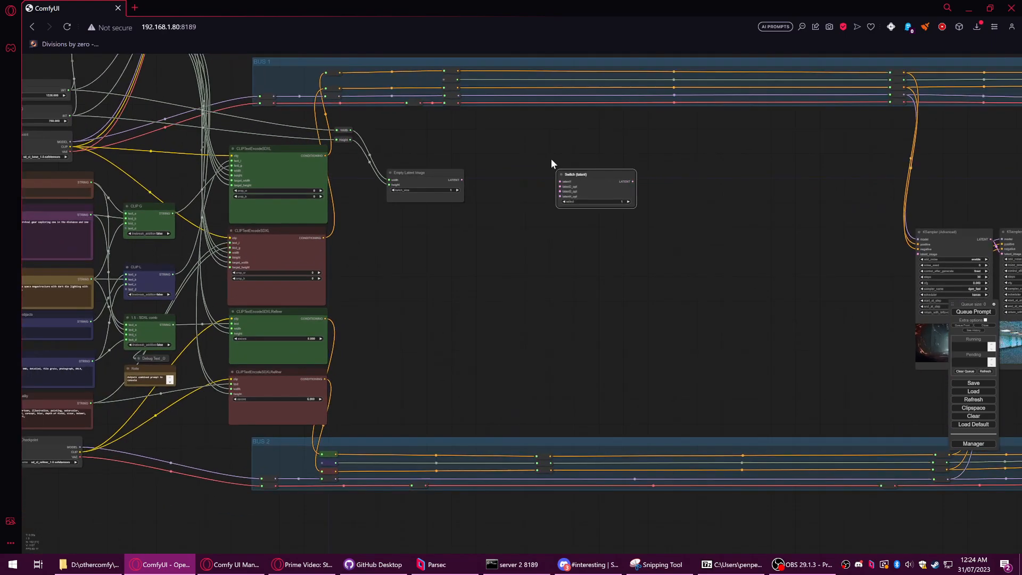
Step: Rename the latent1 input of the Switch (latent) node as Empty Latent Image
right_click(563, 189)
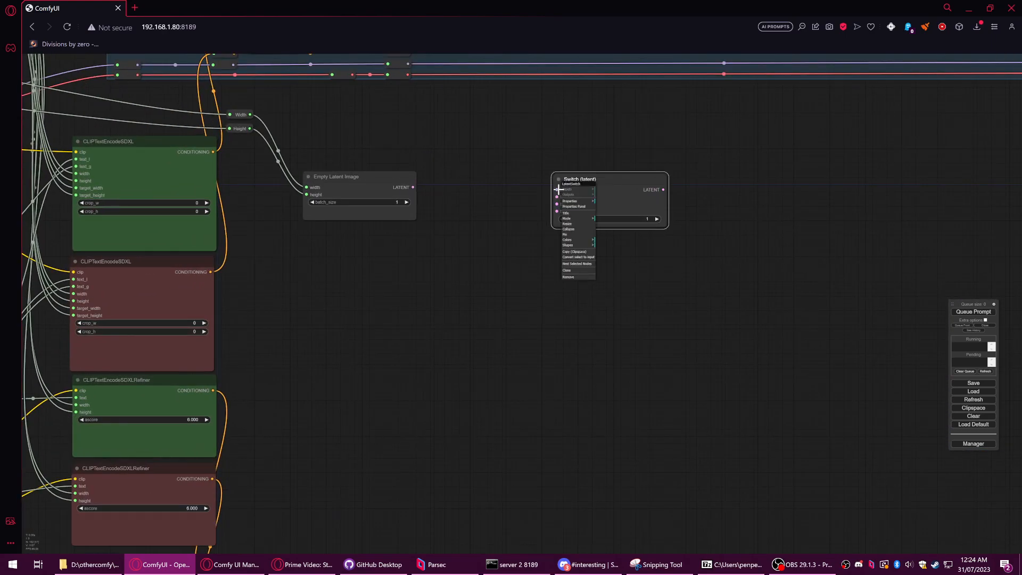
scroll(563, 177, up, 7)
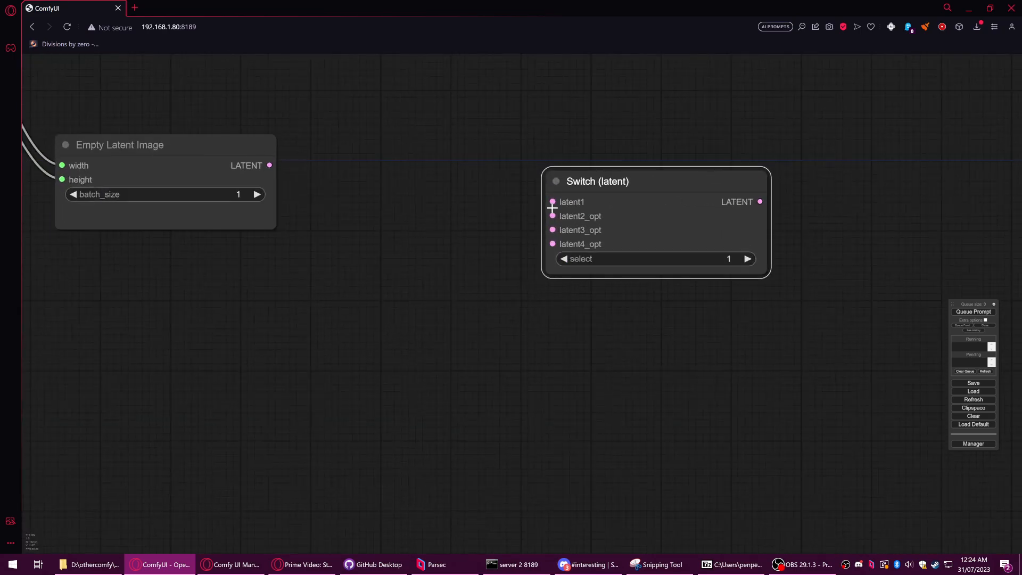
double_click(552, 202)
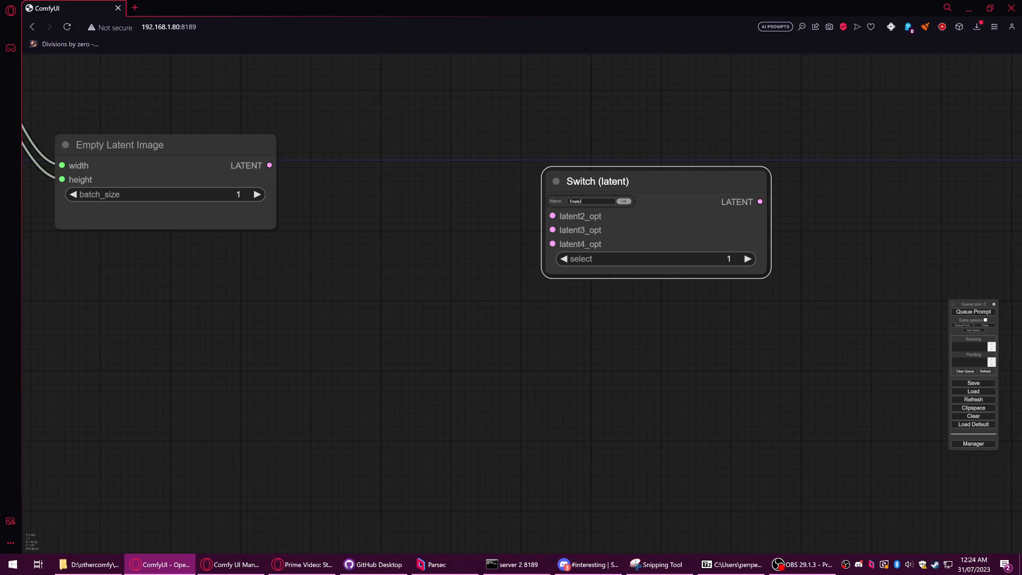
text(Empty Latent Image)
key(Return)
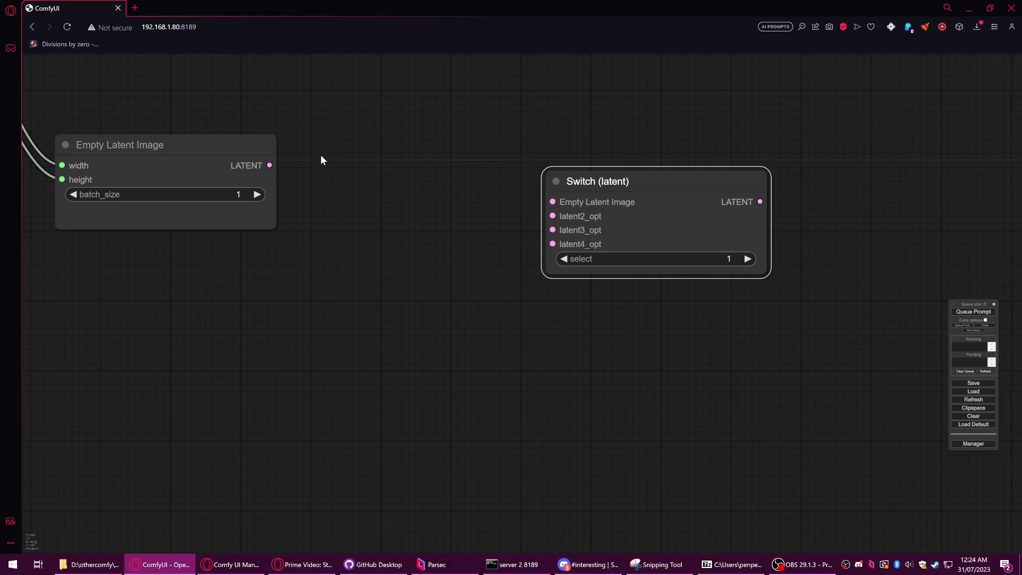
Step: Connect the Empty Latent Image node's LATENT output to the switch's Empty Latent Image input
drag(270, 165, 637, 187)
scroll(773, 187, down, 3)
scroll(619, 205, up, 2)
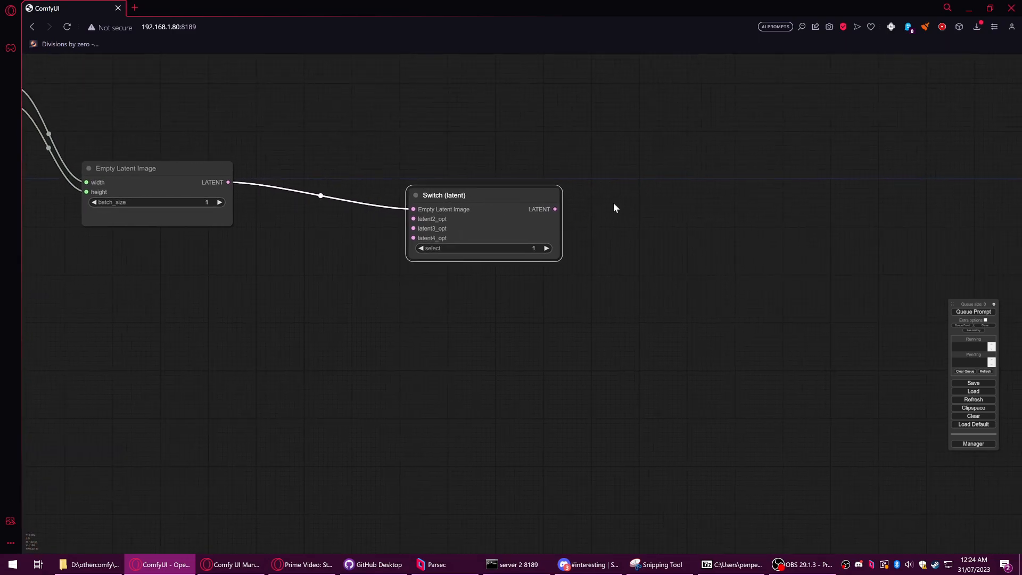
Step: Add a reroute fed by the switch's LATENT output, title it Output, and place it farther from the switch
drag(556, 209, 626, 205)
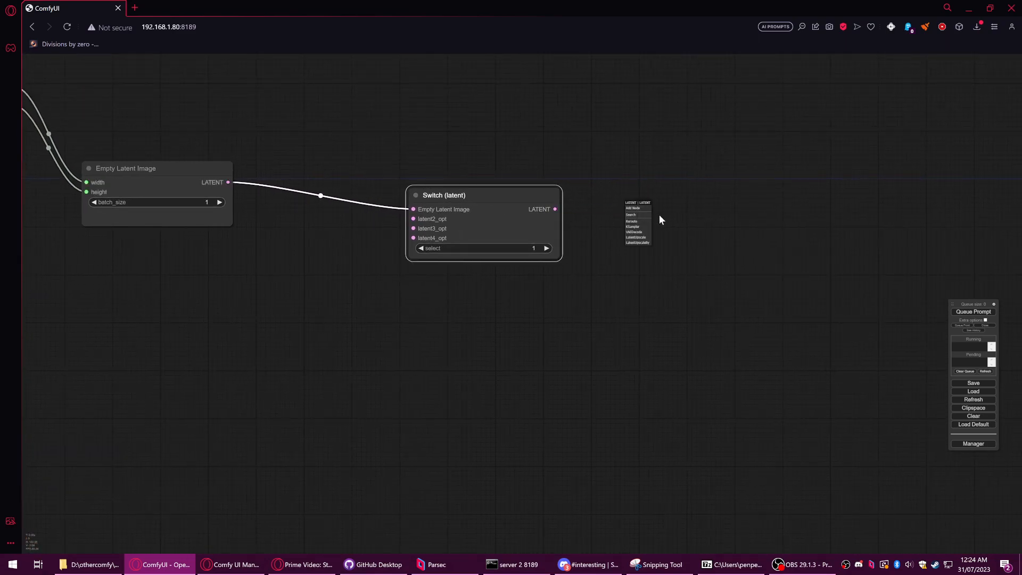
click(641, 222)
right_click(659, 214)
click(671, 213)
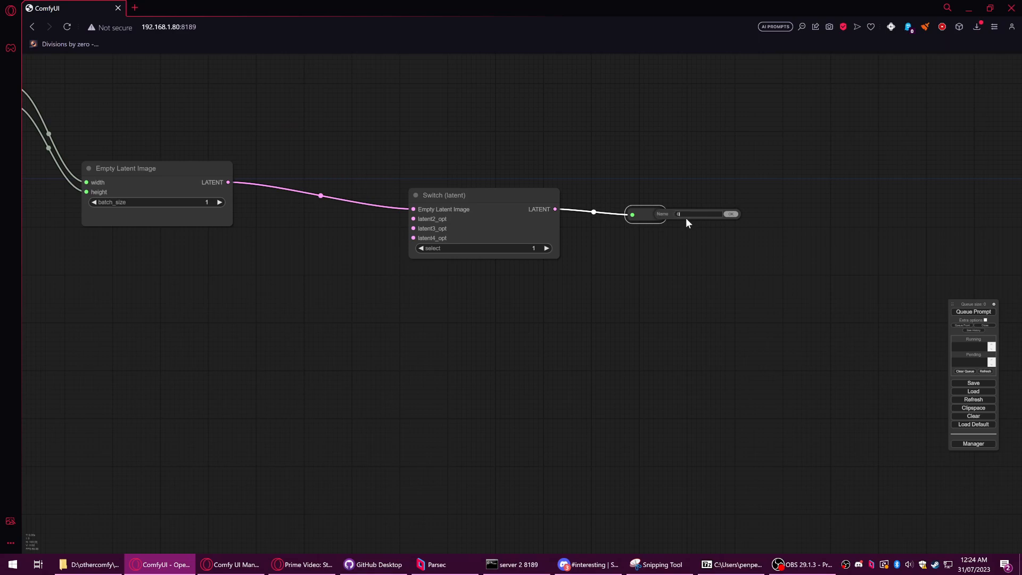
text(Output)
key(Return)
drag(643, 216, 720, 211)
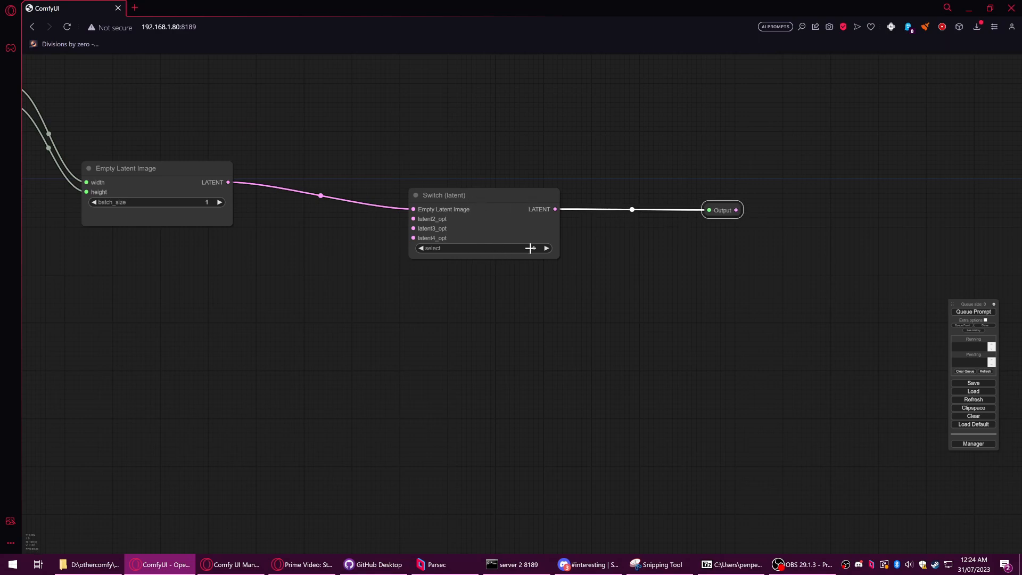
Step: Raise the switch's select value to 3 and return it to 1
click(546, 248)
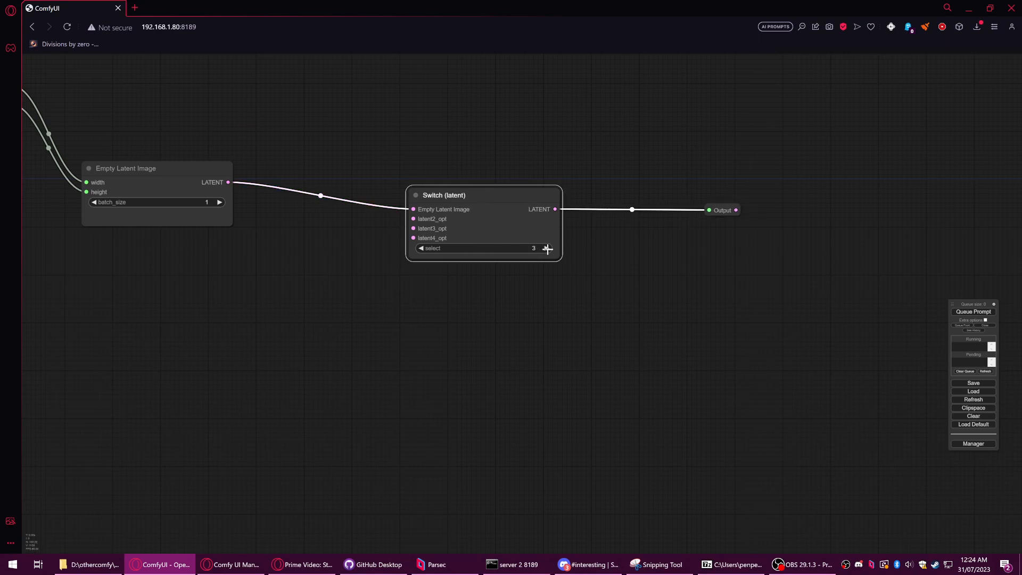
click(422, 249)
Step: Move the Output reroute closer to the Switch (latent) node and nudge the Empty Latent Image node down slightly
drag(706, 209, 659, 213)
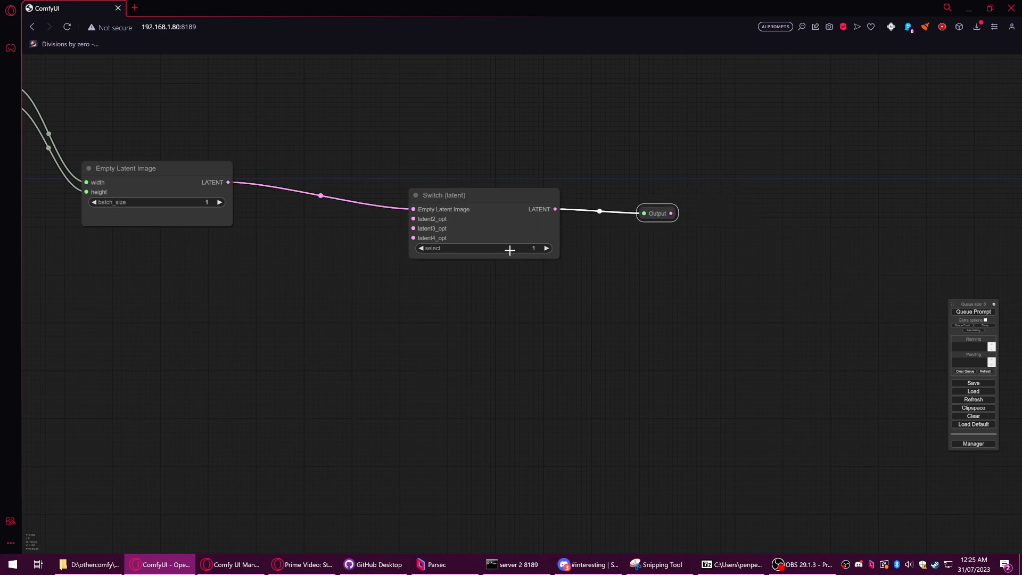
scroll(519, 250, down, 4)
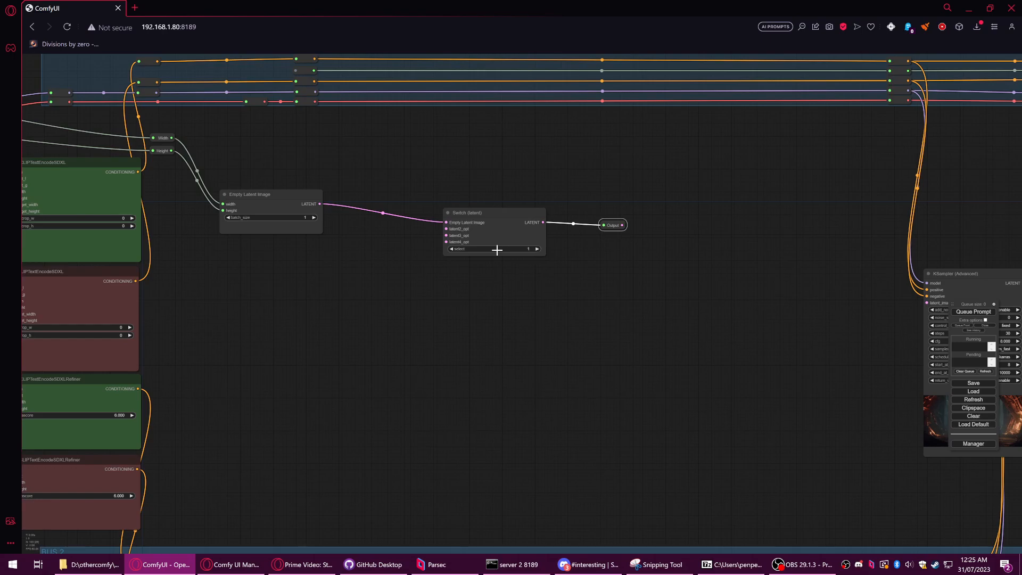
scroll(530, 251, right, 5)
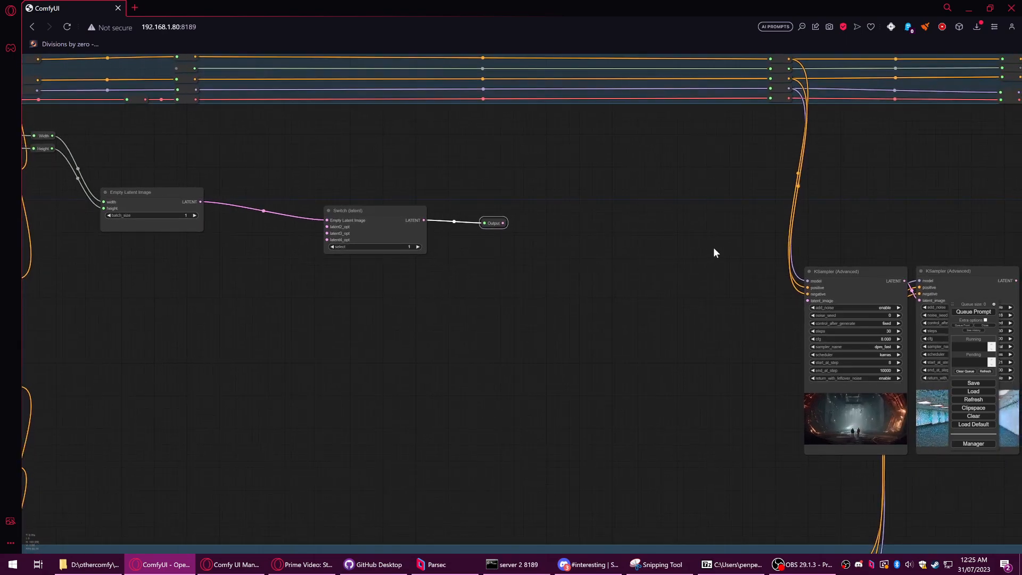
scroll(618, 254, left, 8)
mouse_move(365, 184)
mouse_down()
mouse_move(366, 207)
mouse_move(365, 193)
mouse_up()
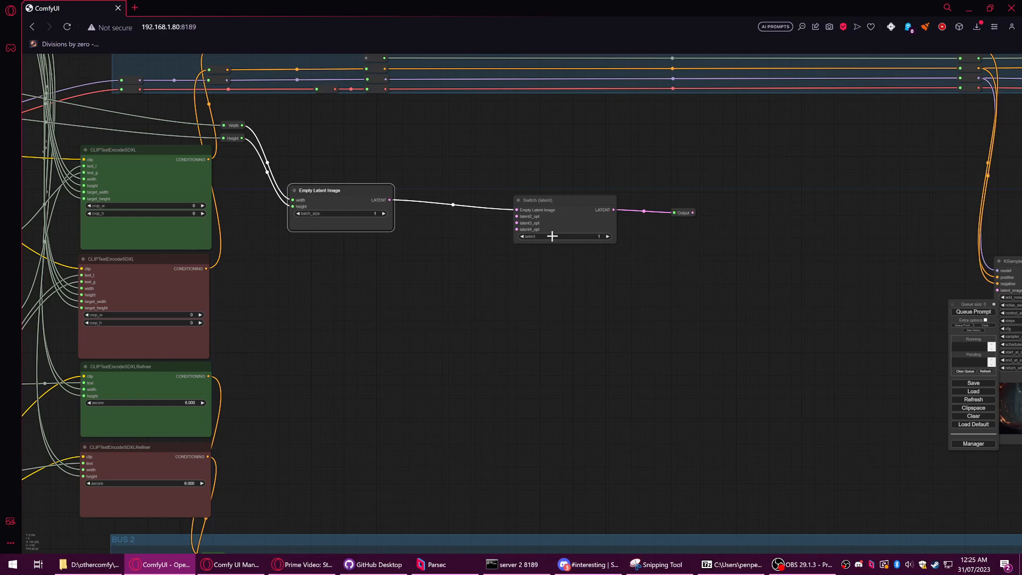
Step: Convert the Switch (latent) node's select value to an input and nudge the node up slightly
drag(576, 249, 627, 260)
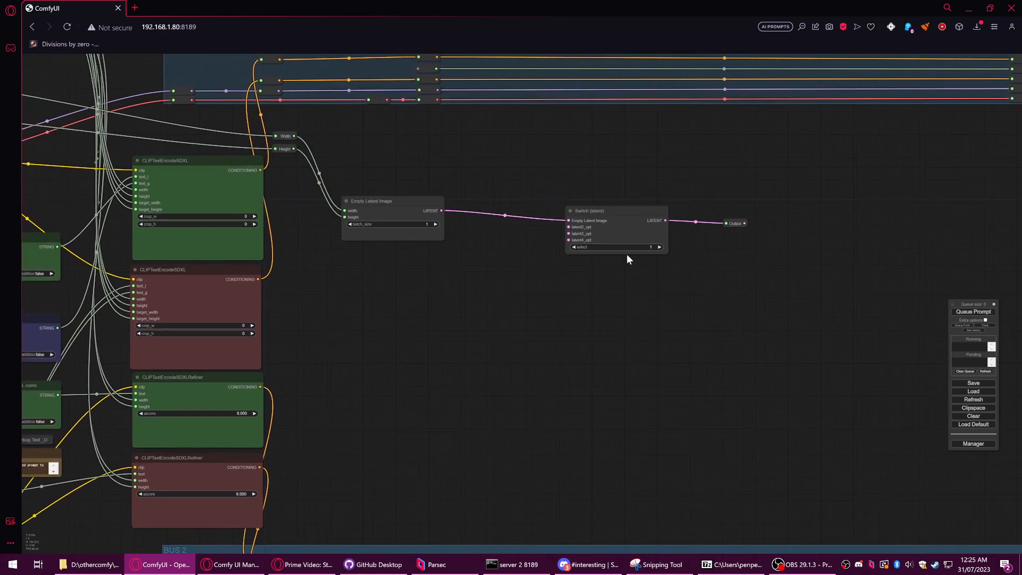
scroll(624, 248, up, 5)
right_click(617, 244)
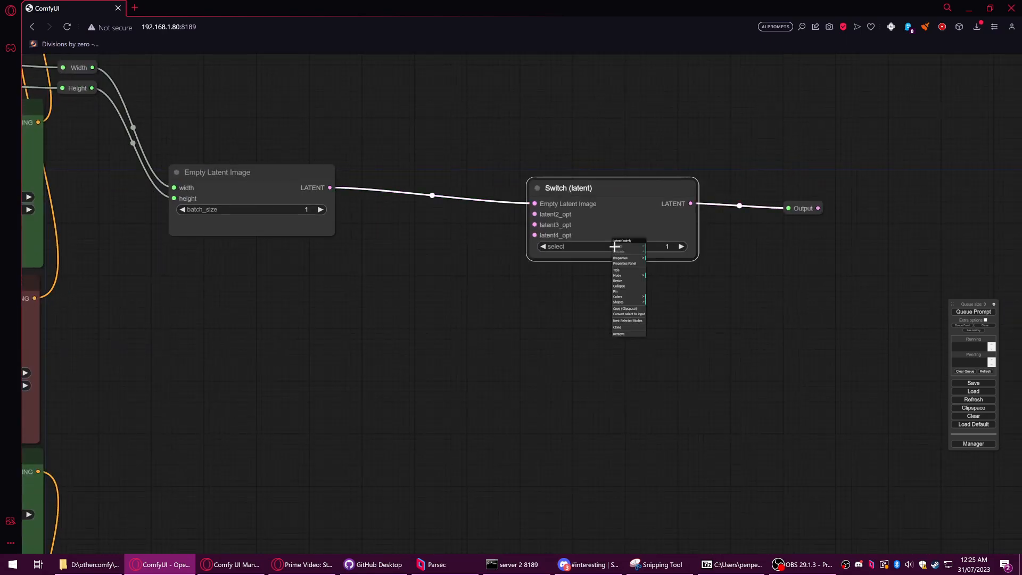
click(629, 313)
drag(558, 264, 603, 270)
drag(608, 310, 755, 316)
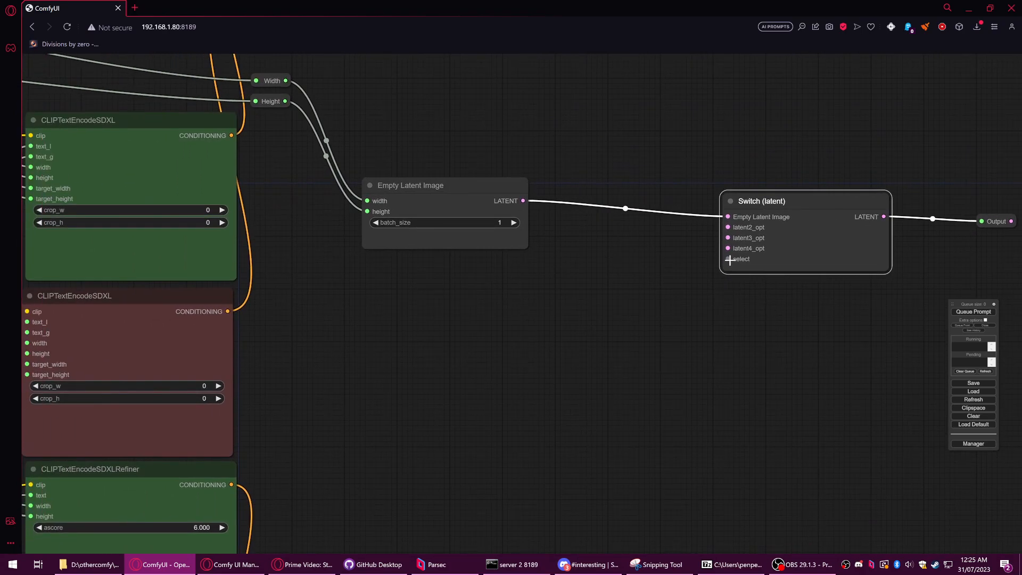
mouse_move(806, 206)
mouse_down()
mouse_move(814, 184)
mouse_move(812, 201)
mouse_up()
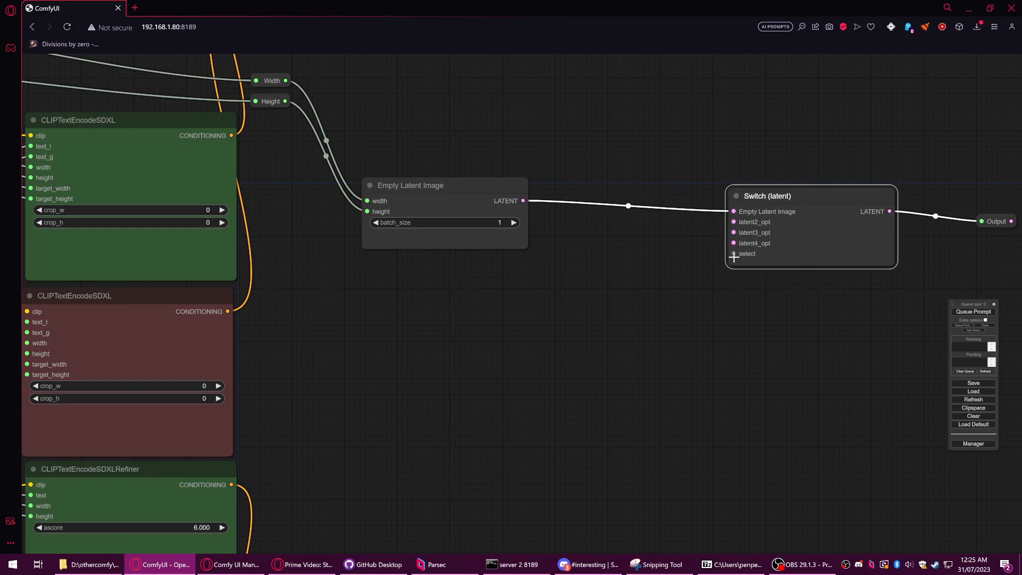
Step: Add a reroute feeding the switch's select input and place it directly above the Width reroute
scroll(635, 278, down, 6)
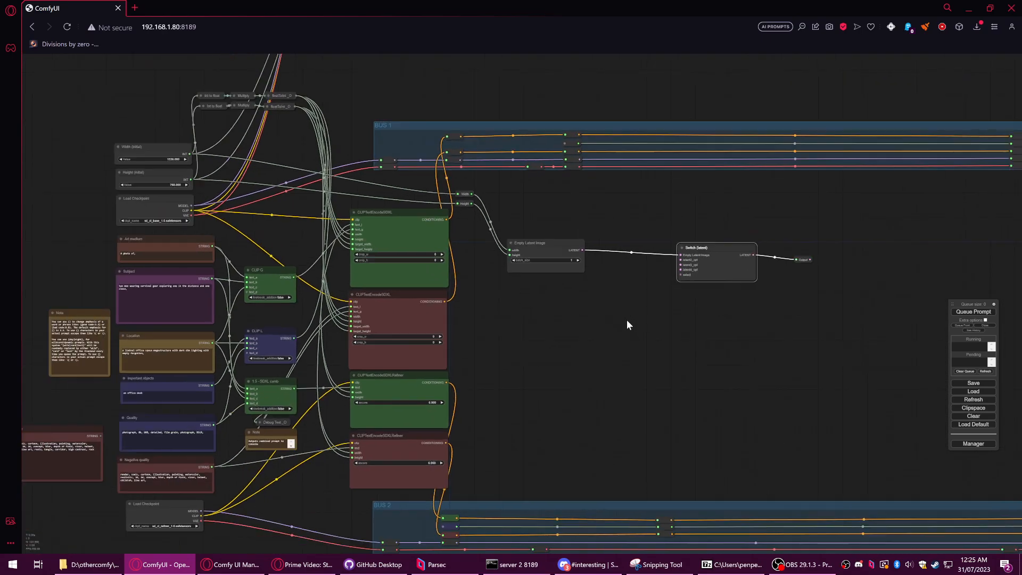
scroll(629, 319, up, 7)
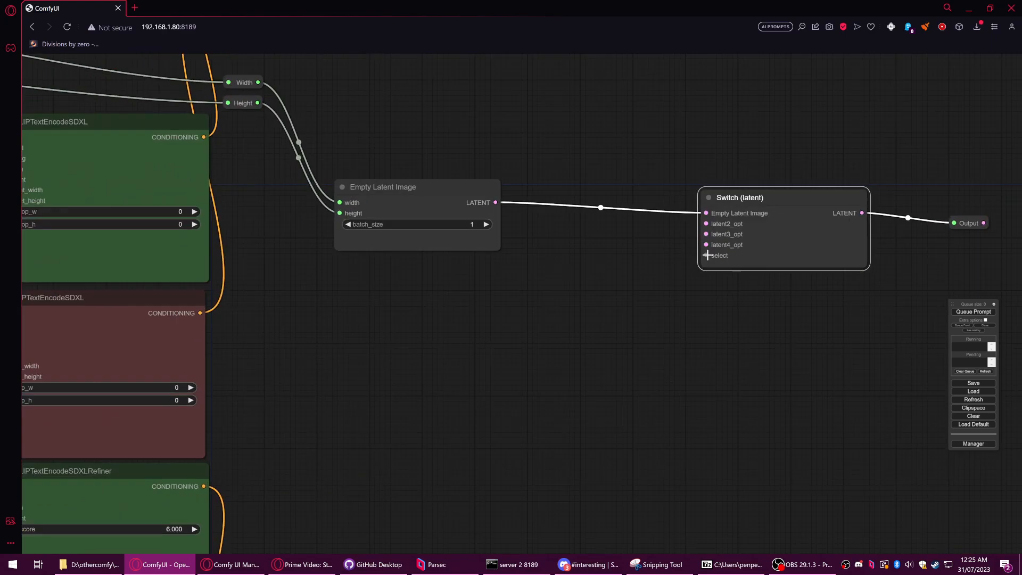
drag(707, 256, 260, 66)
click(278, 81)
drag(394, 110, 589, 209)
drag(500, 188, 462, 180)
Step: Title the reroute feeding the select input as Selector
right_click(474, 179)
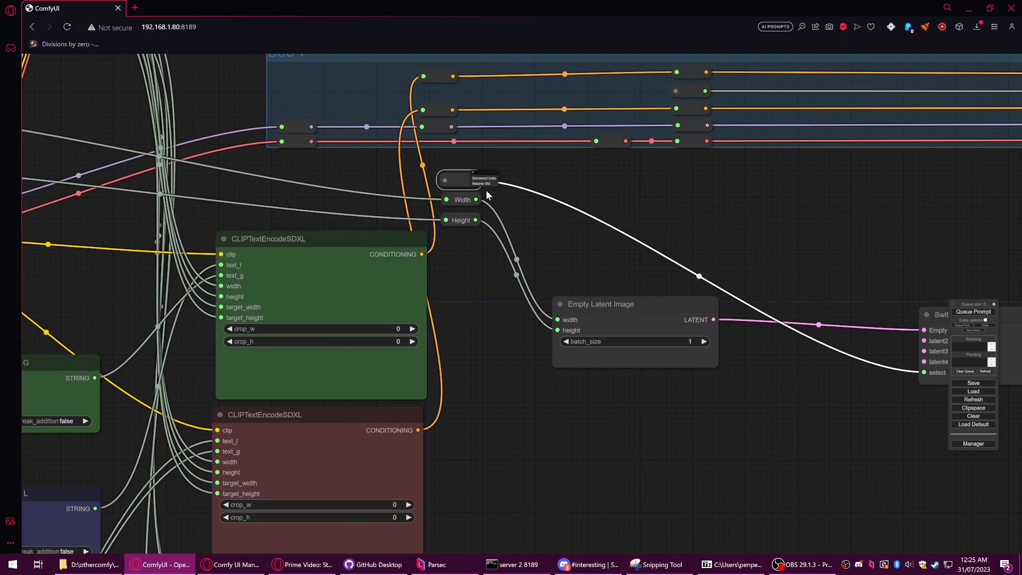
click(488, 184)
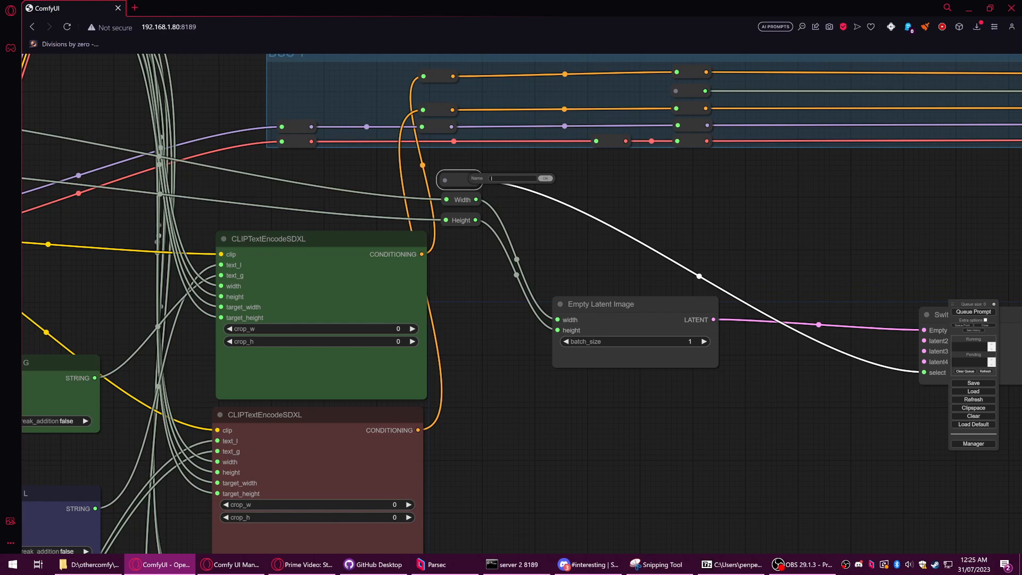
text(Selector)
key(Return)
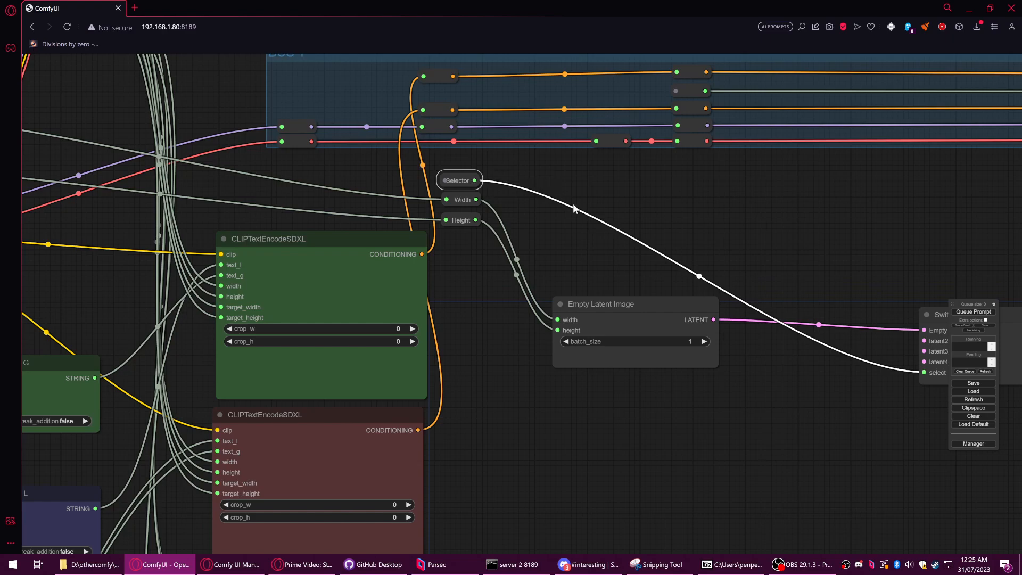
Step: Add a Constant Number node above the Width (initial) node and remove it again
scroll(574, 206, down, 3)
drag(665, 221, 313, 155)
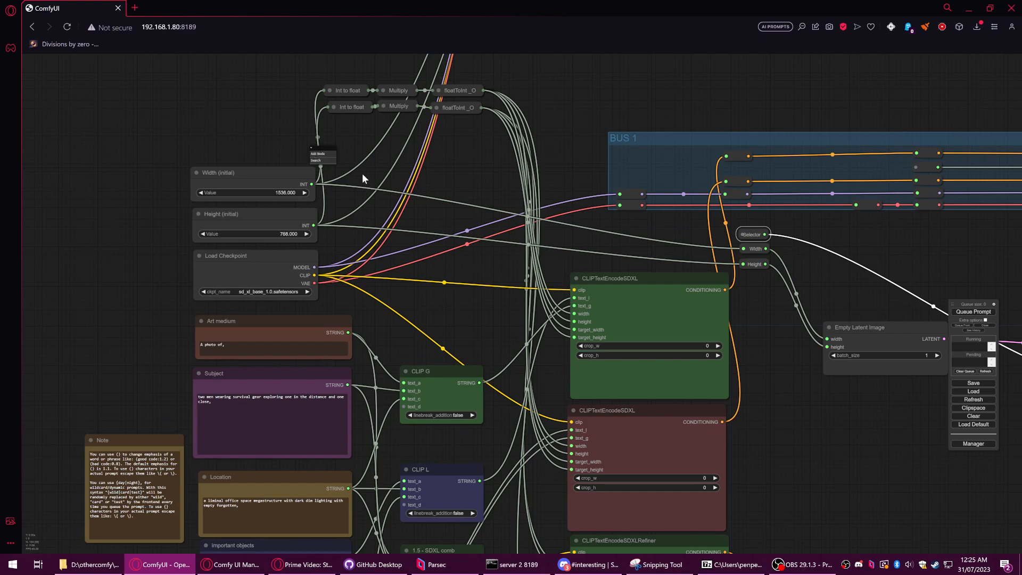
click(318, 154)
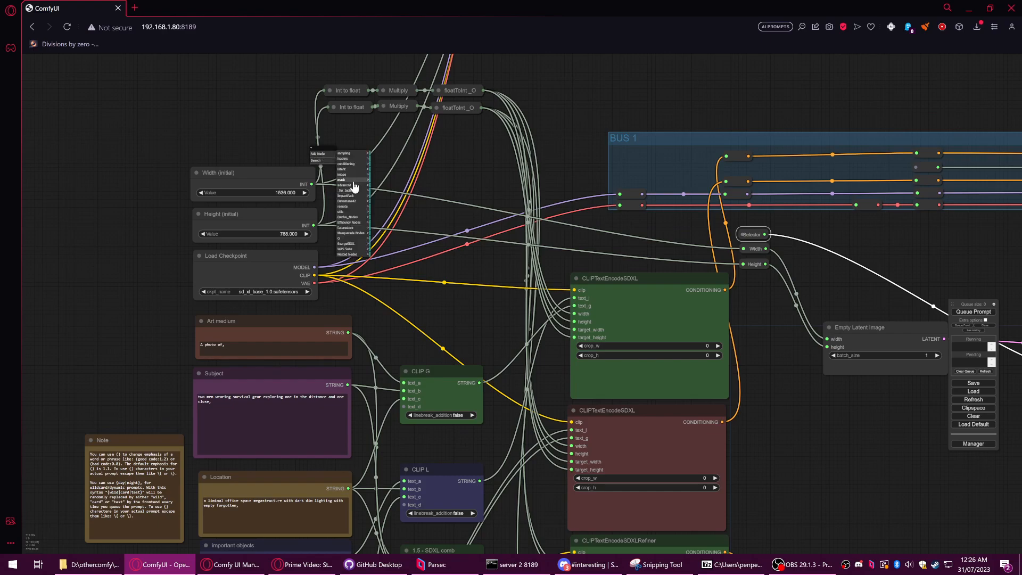
double_click(202, 133)
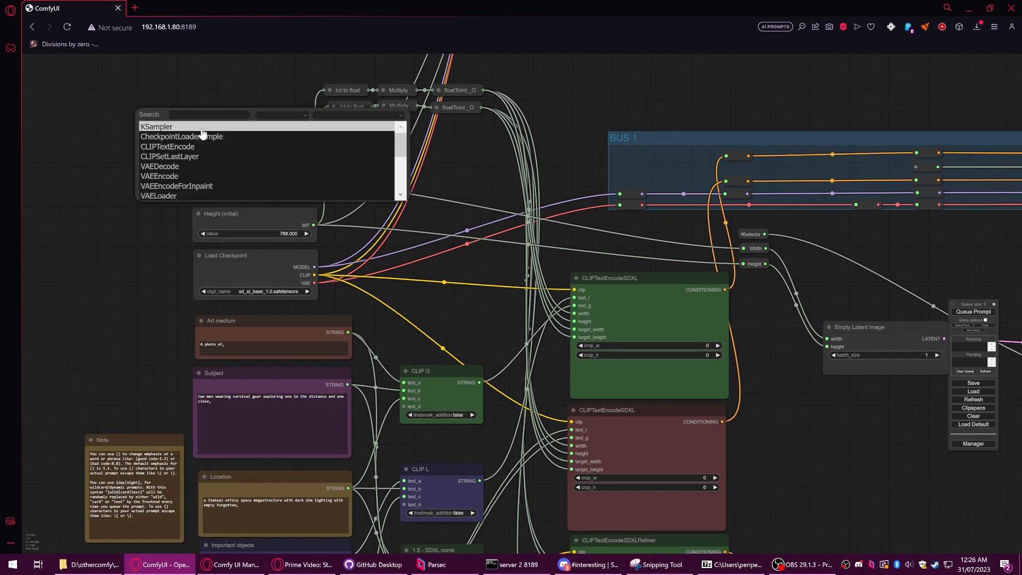
text(constan)
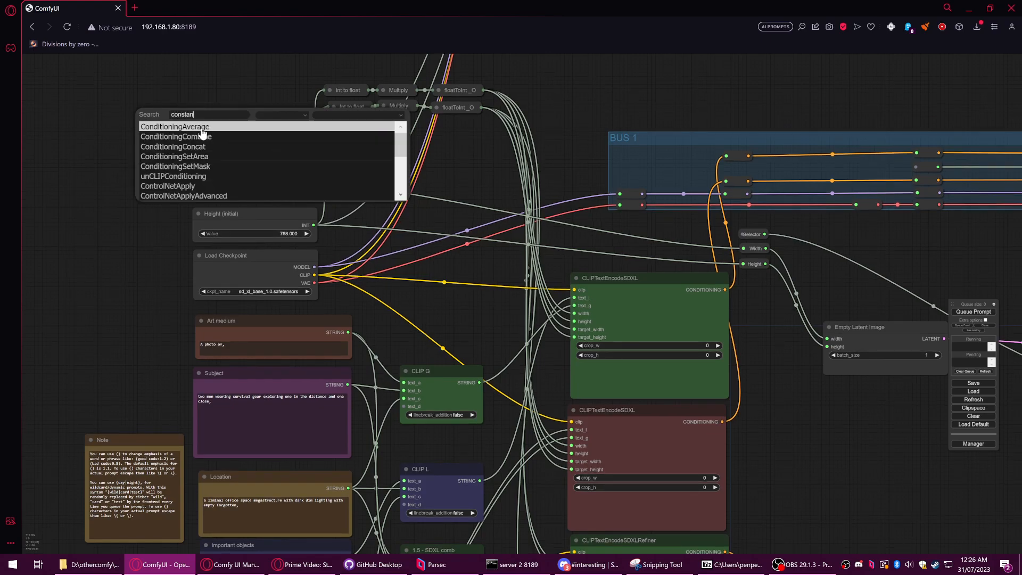
text(t)
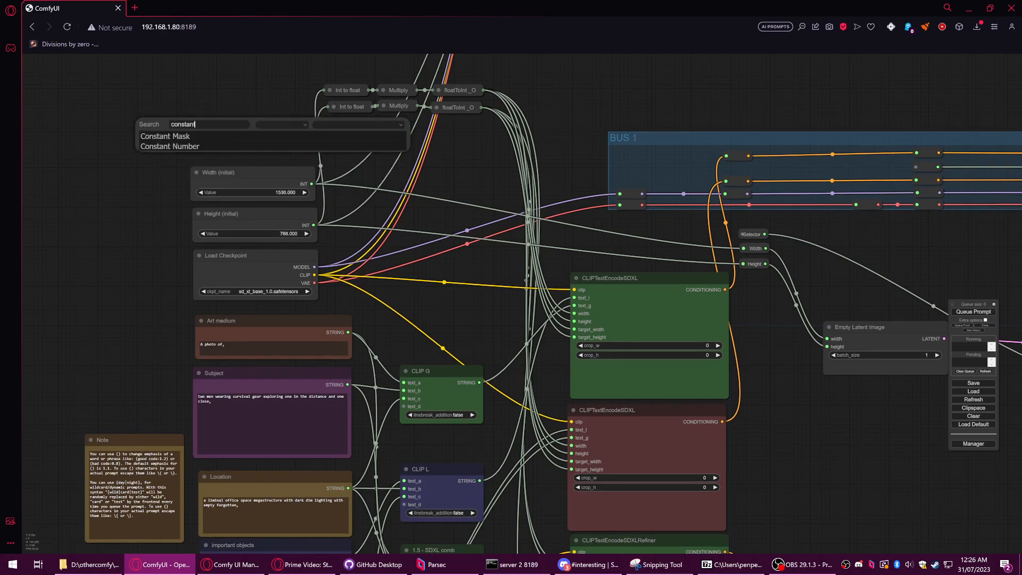
click(197, 147)
drag(249, 106, 247, 105)
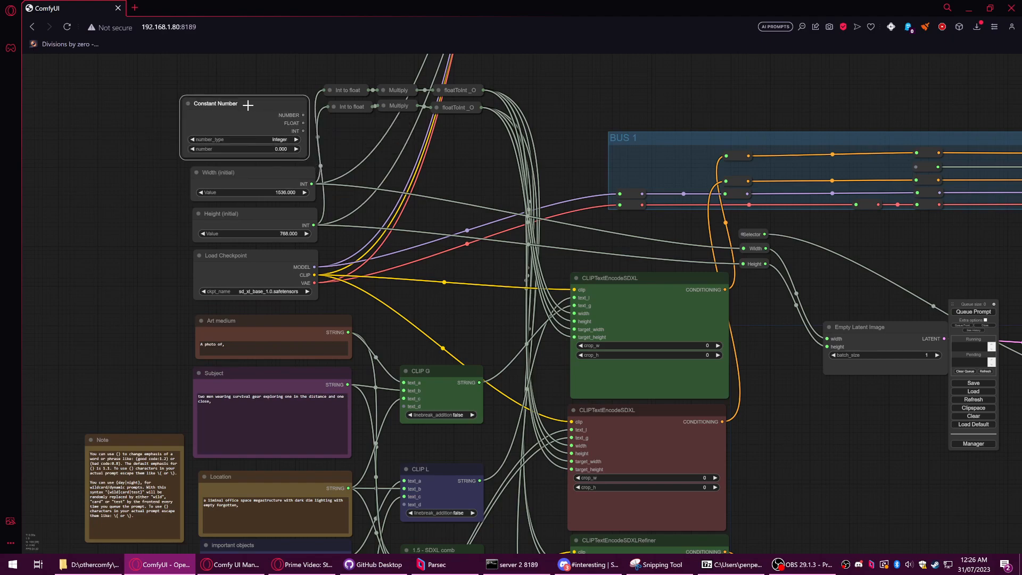
right_click(255, 109)
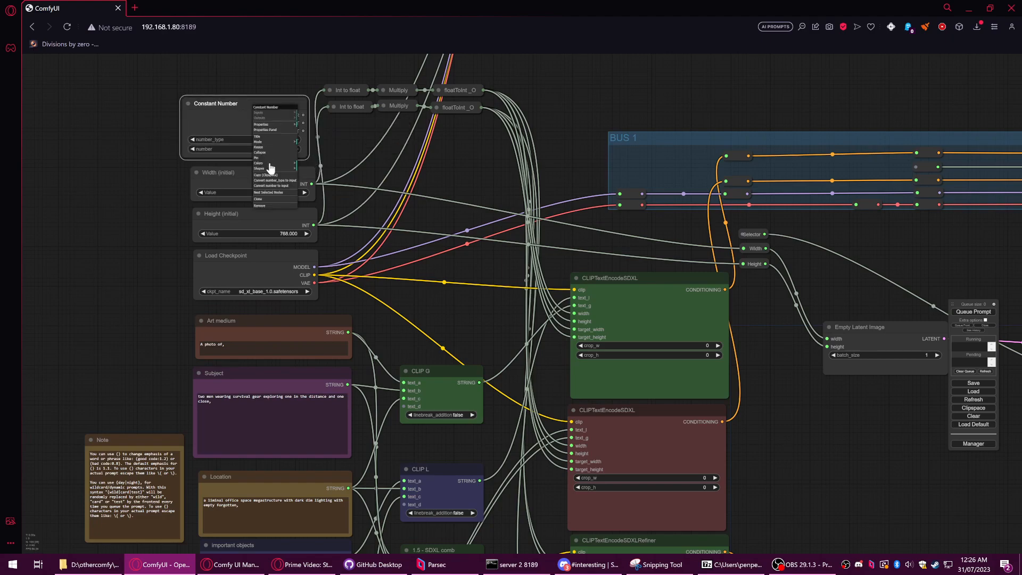
click(270, 206)
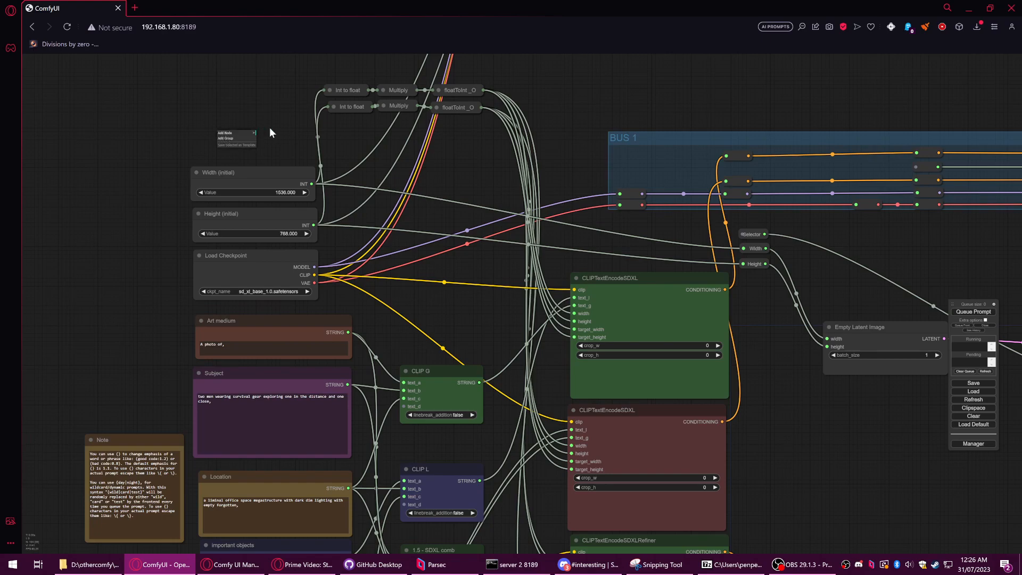
Step: Try a Primitive node from the Selector reroute's input above Width (initial), and remove it
drag(744, 234, 288, 143)
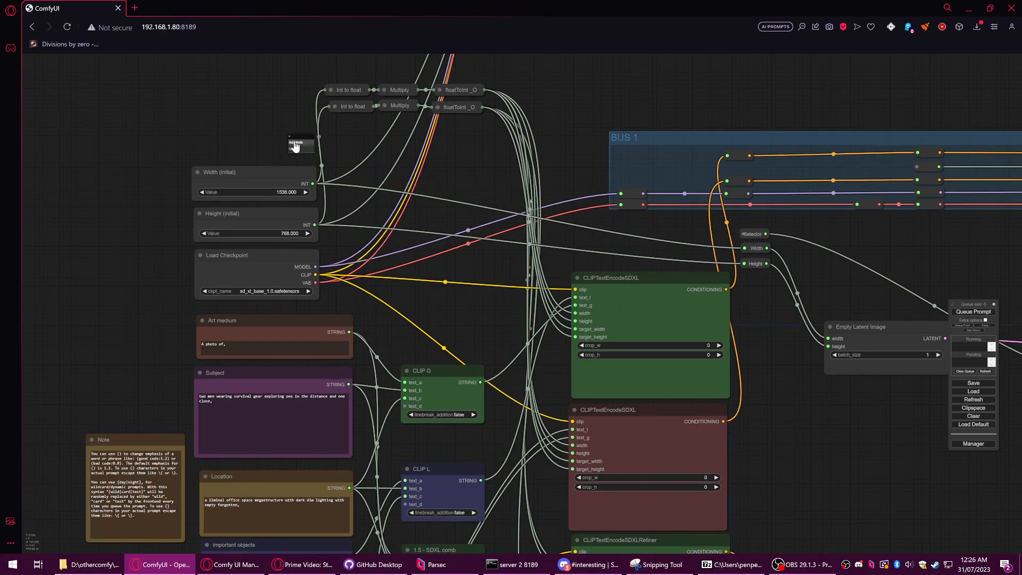
click(296, 142)
click(330, 200)
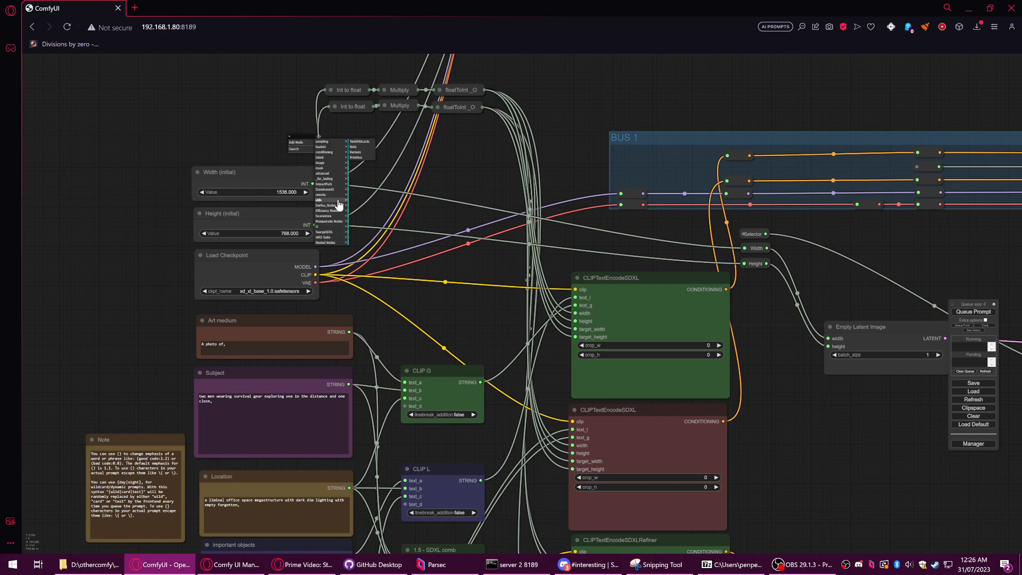
click(360, 158)
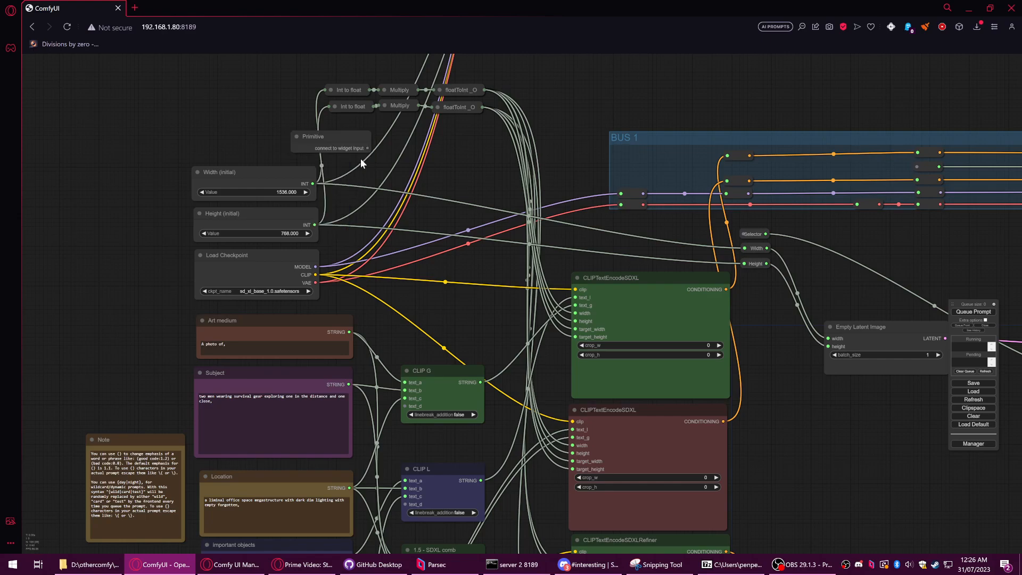
right_click(355, 138)
click(364, 208)
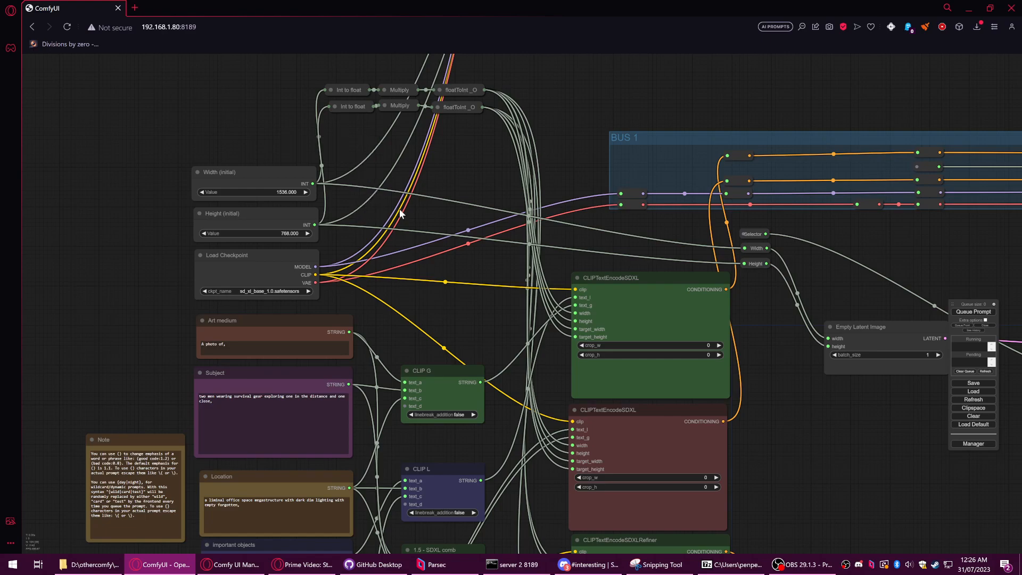
drag(745, 235, 311, 153)
click(314, 153)
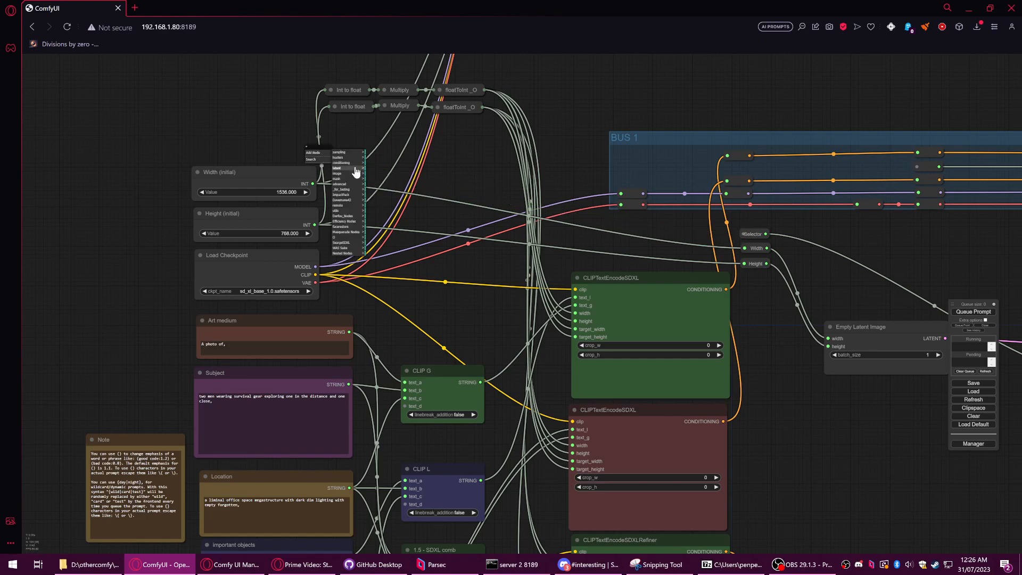
key(ctrl+v)
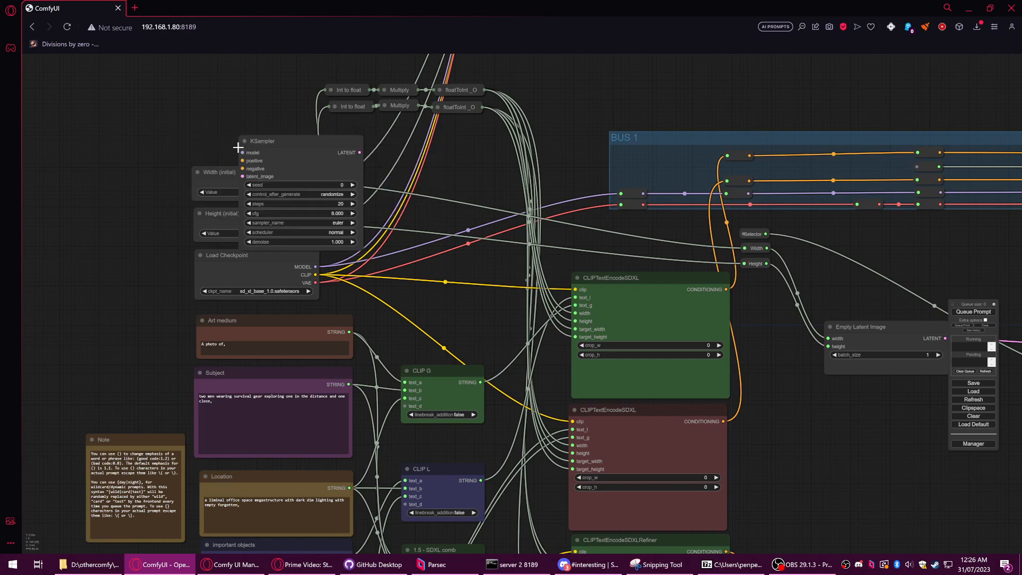
right_click(261, 142)
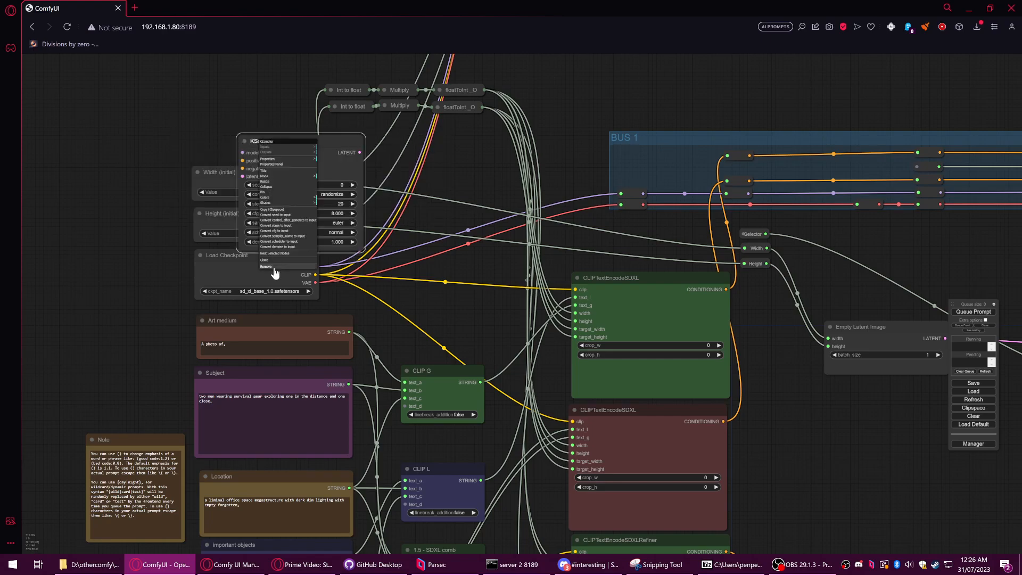
click(275, 270)
Step: Add a Float node above Width (initial) and connect its output to the Selector reroute's input
right_click(232, 118)
click(238, 119)
double_click(191, 113)
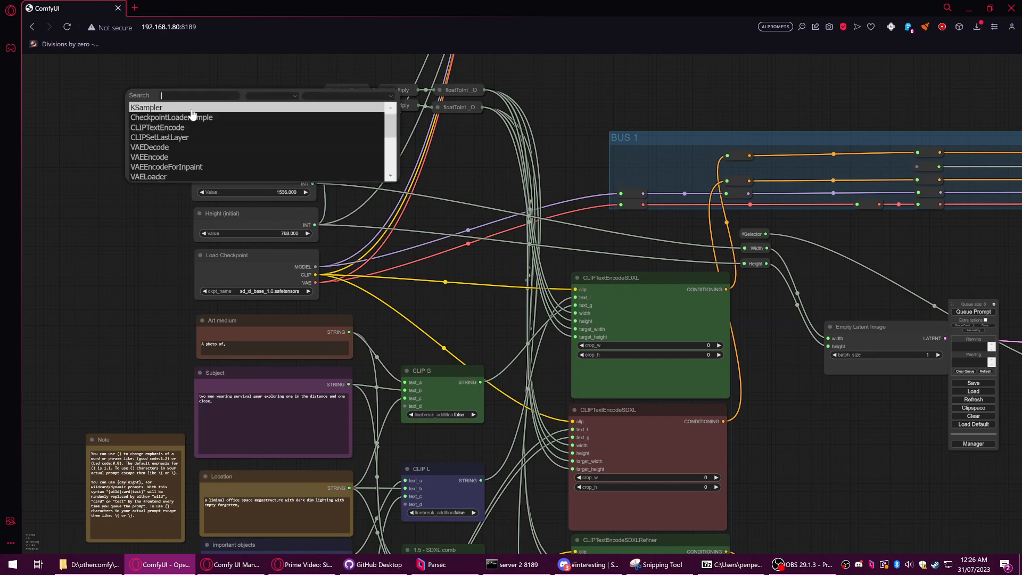
text(const)
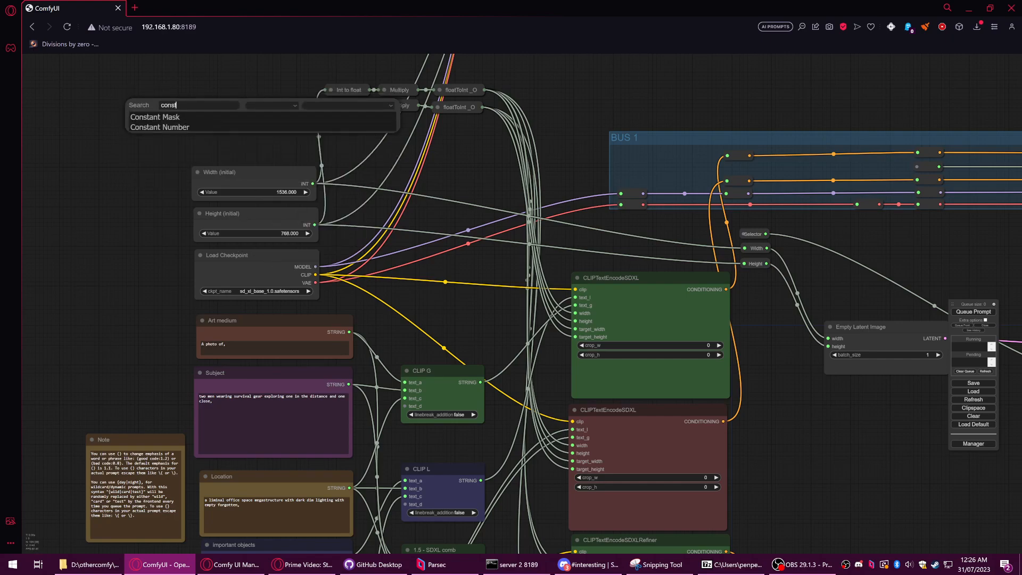
key(BackSpace)
key(BackSpace)
text(floa)
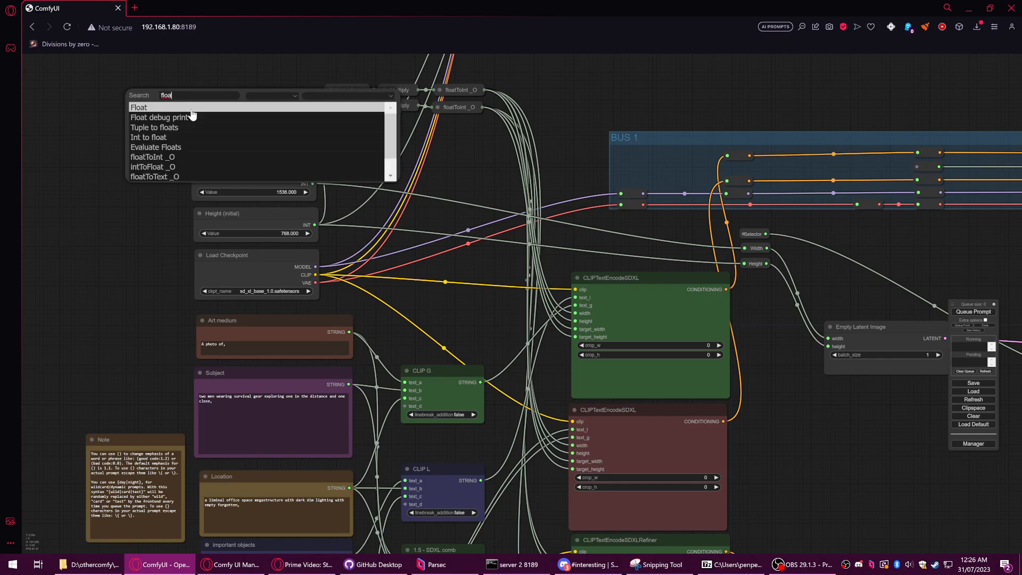
click(192, 111)
drag(278, 117, 744, 236)
Step: Add an Integer node feeding the Switch (latent) node's select input and place it above Empty Latent Image
drag(828, 253, 582, 216)
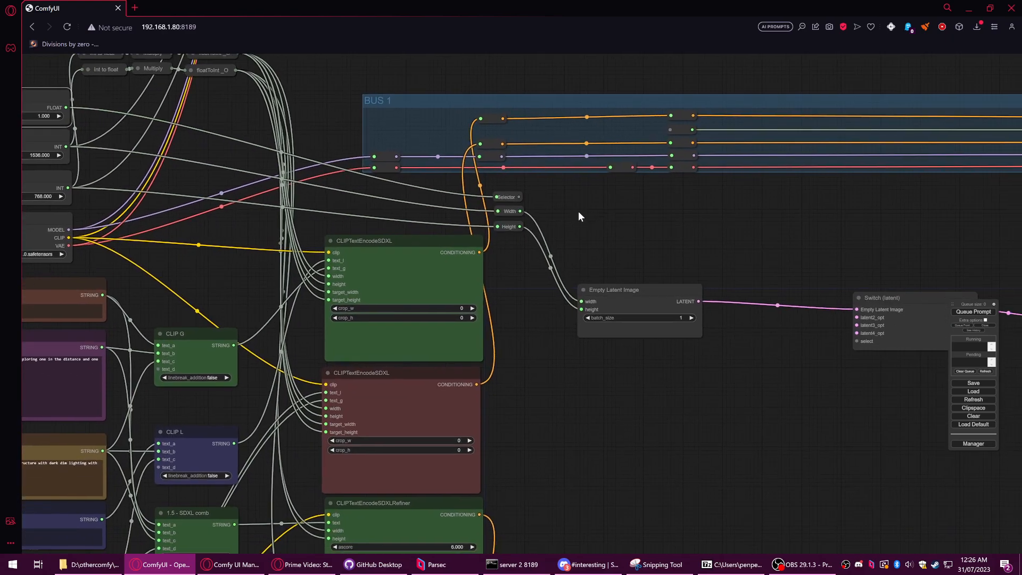
drag(855, 340, 746, 251)
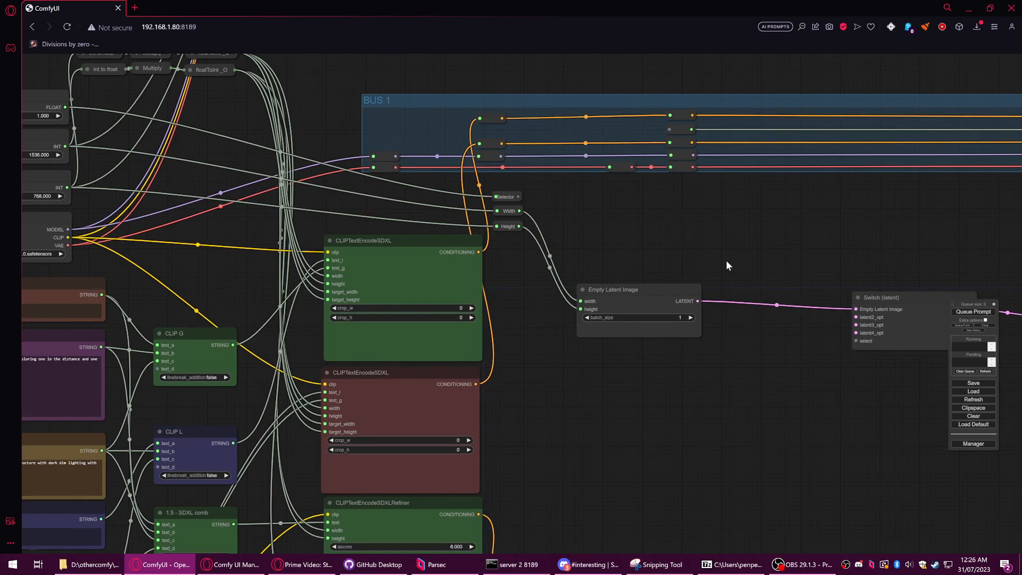
drag(854, 343, 745, 258)
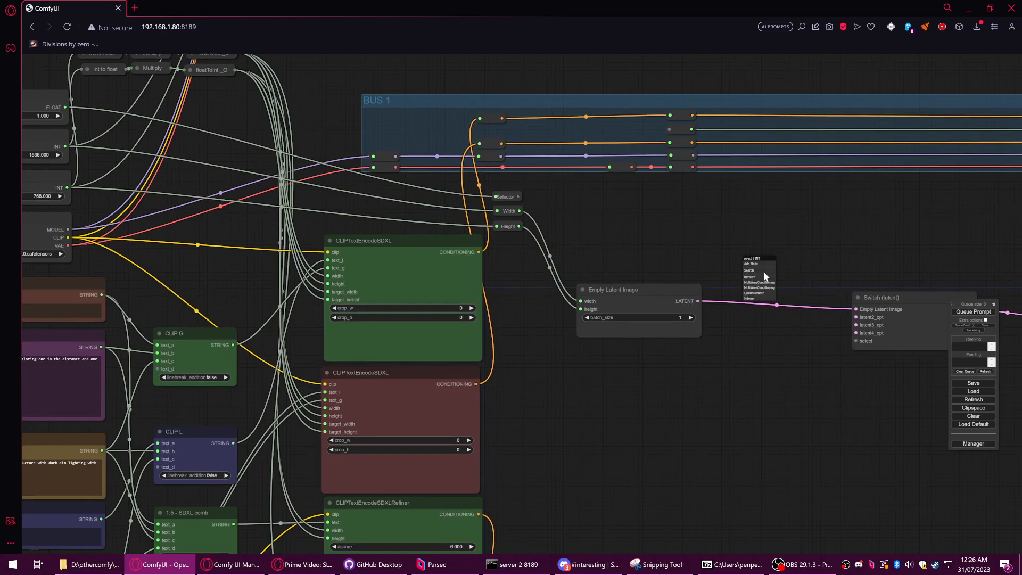
click(763, 269)
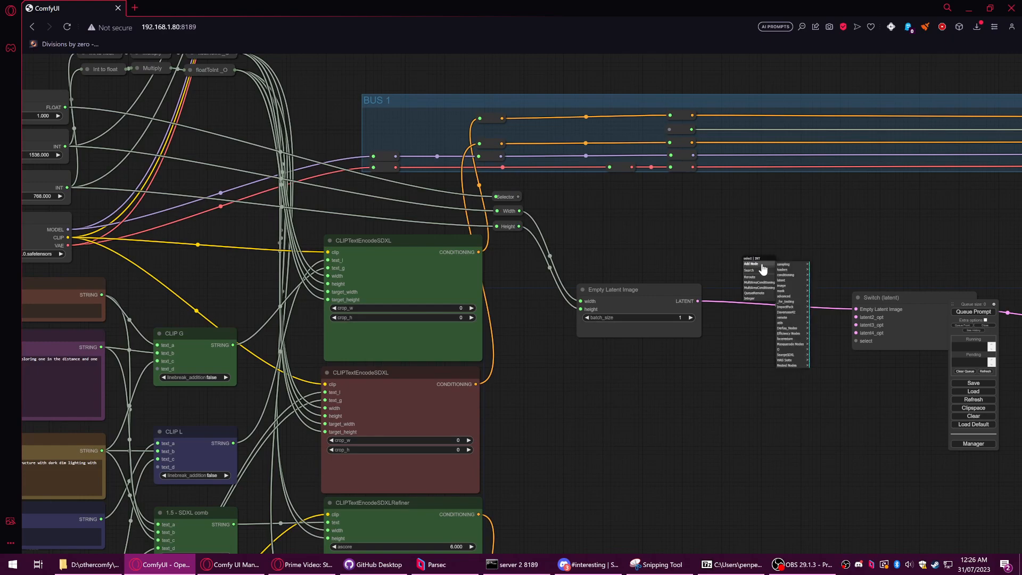
click(752, 298)
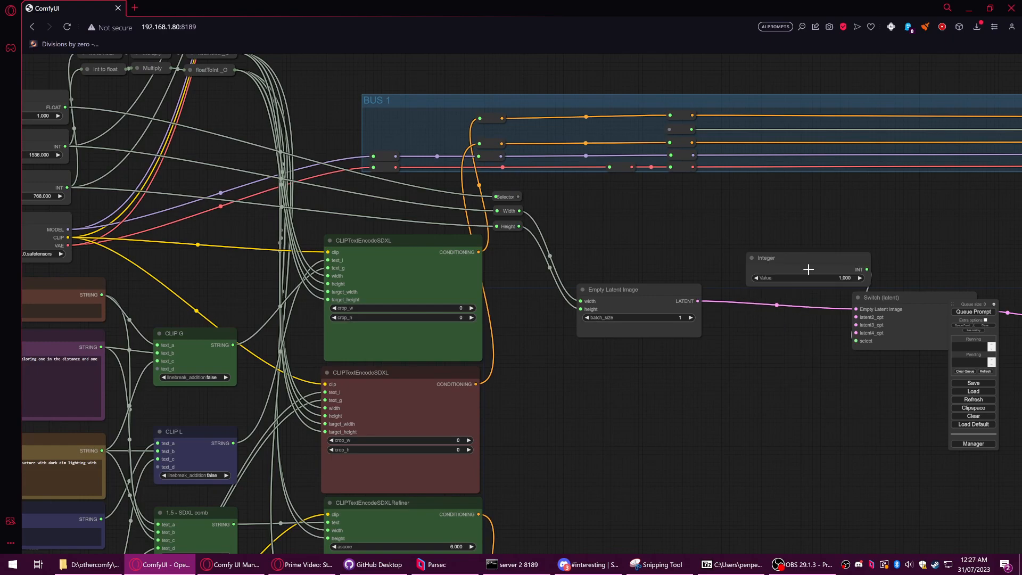
drag(808, 274, 661, 227)
Step: Connect the Selector reroute's output to the Switch (latent) node's select input
scroll(644, 213, down, 2)
drag(627, 198, 736, 237)
drag(639, 231, 915, 350)
drag(919, 350, 919, 350)
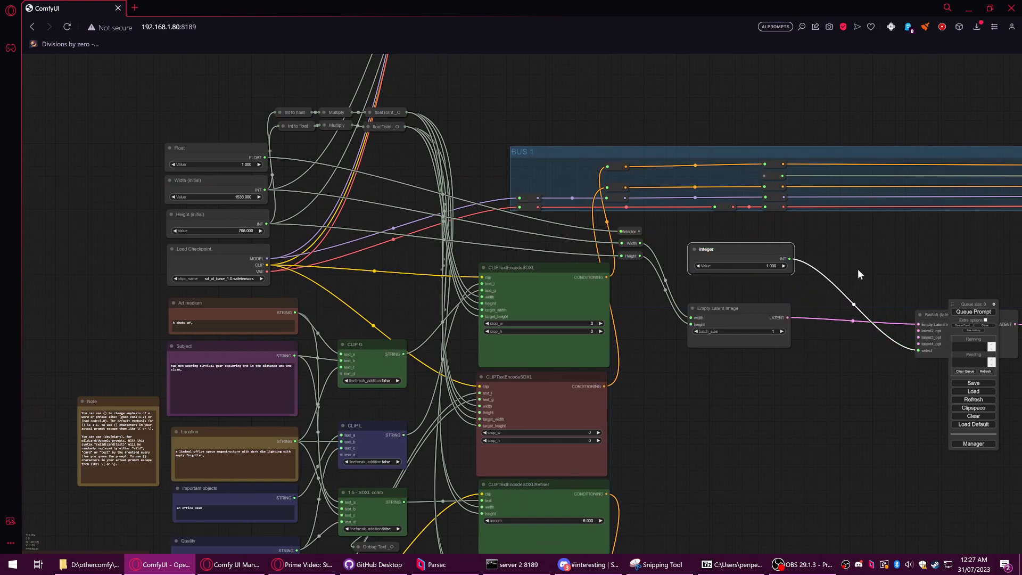
drag(638, 232, 918, 350)
Step: Remove the Integer node above Empty Latent Image and the Float node above Width (initial)
right_click(752, 261)
click(766, 350)
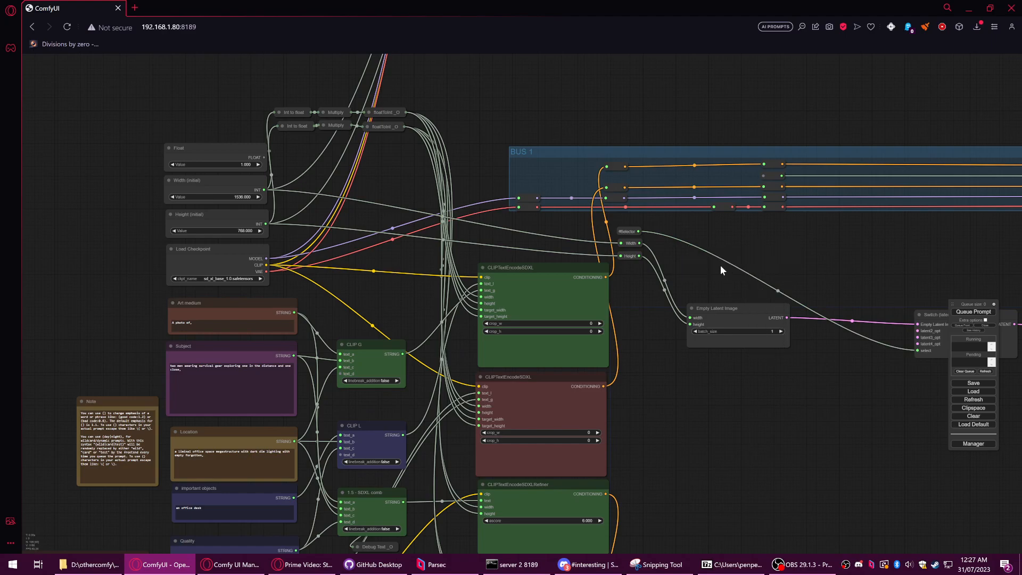
drag(681, 250, 893, 299)
right_click(424, 205)
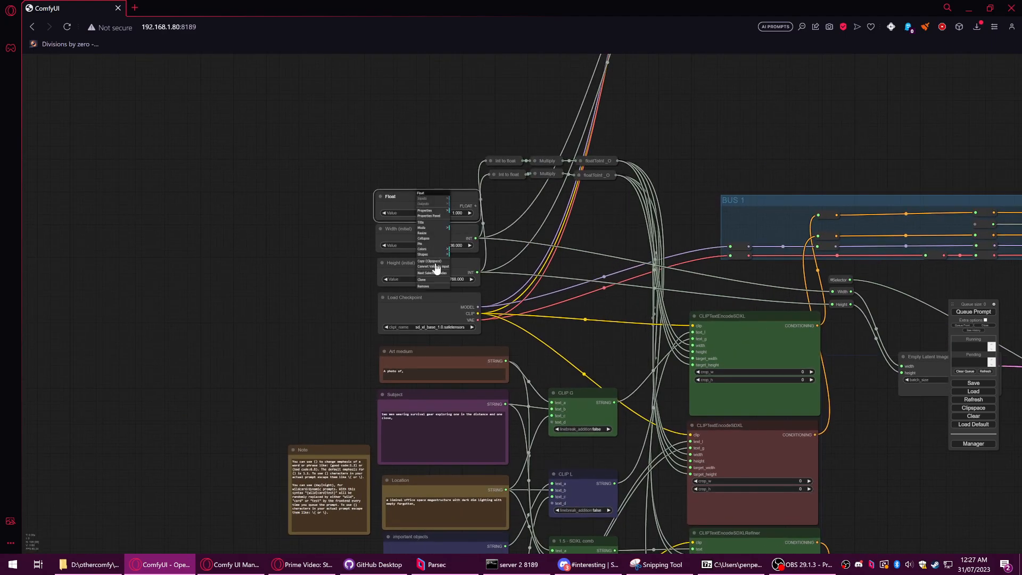
click(429, 292)
Step: Add an Integer node above Width (initial) and connect its output to the Selector reroute's input
right_click(409, 187)
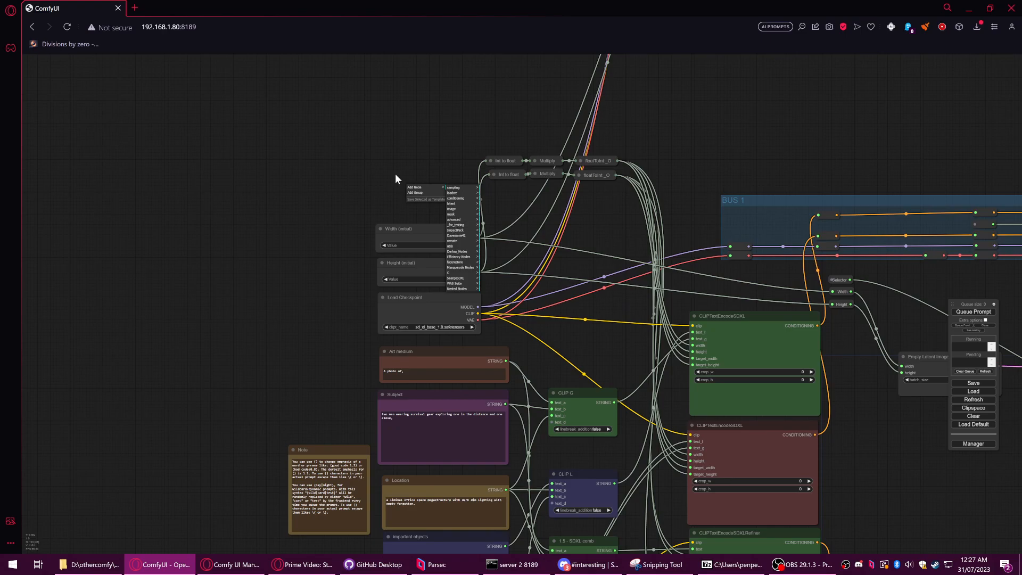
double_click(395, 173)
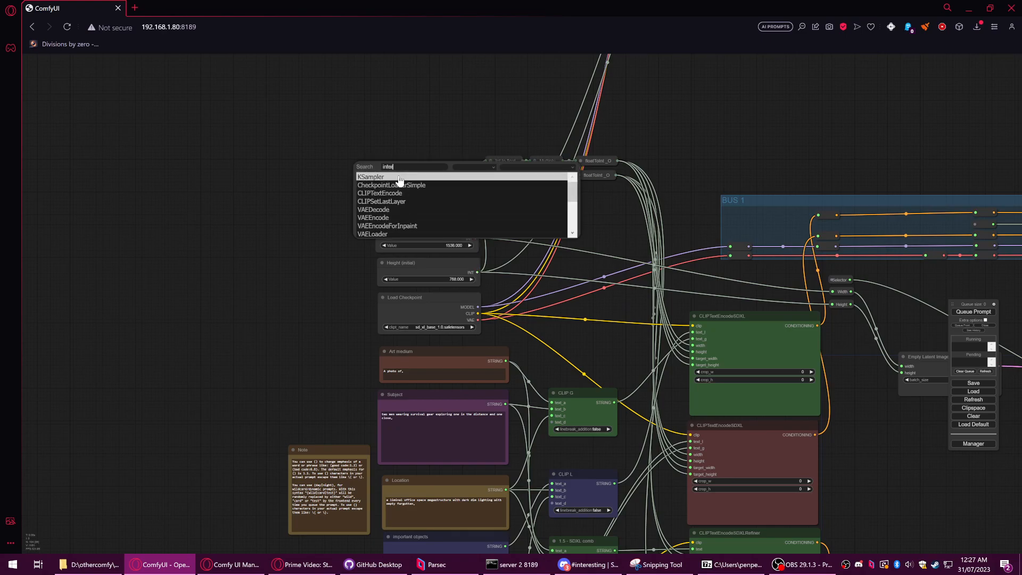
text(inter)
key(BackSpace)
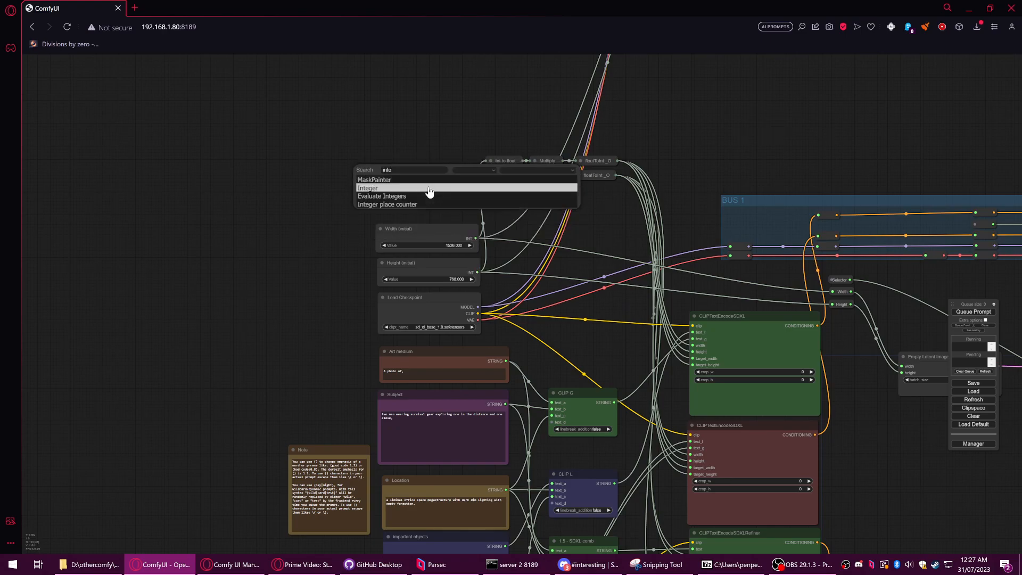
click(391, 190)
drag(460, 172, 730, 245)
Step: Set the Integer node's value to 1 and move the node closer to Width (initial)
drag(323, 162, 329, 171)
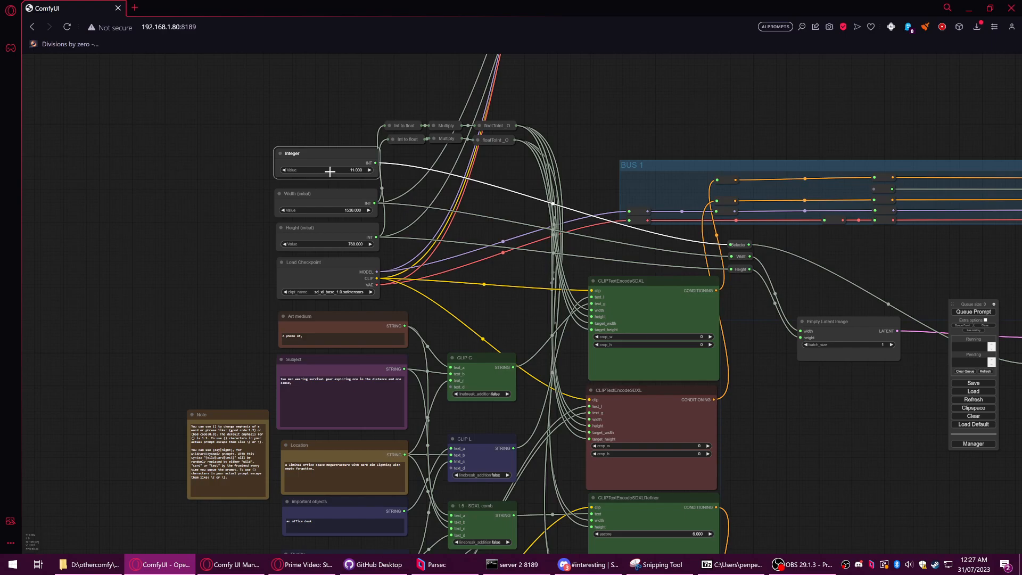
click(328, 170)
text(3)
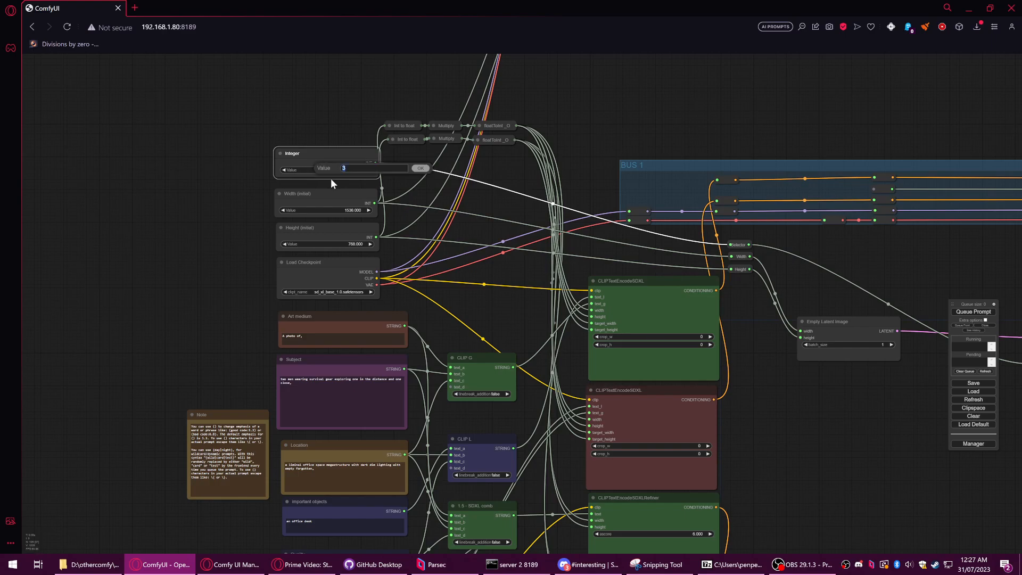
text(1)
key(Return)
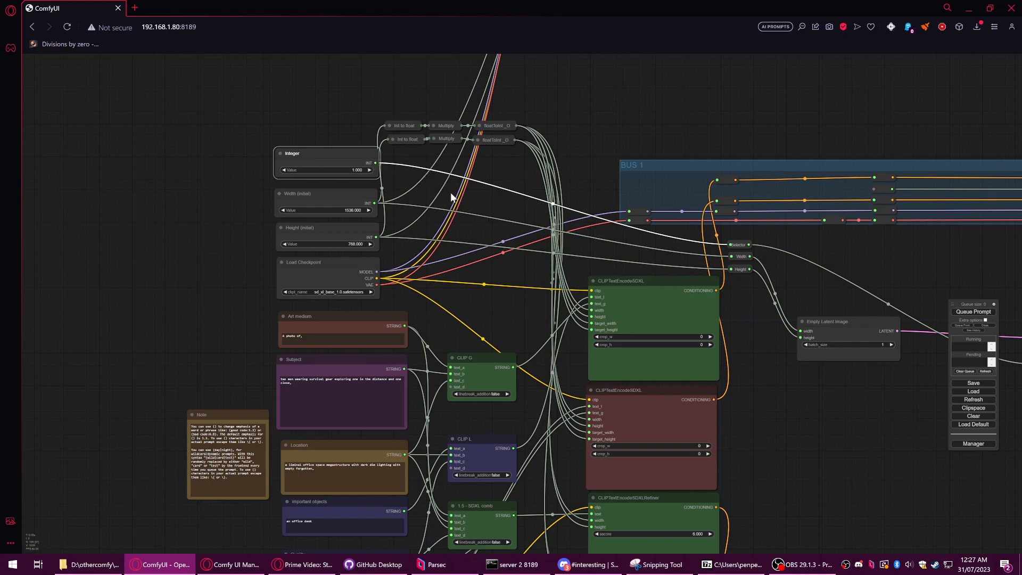
drag(396, 174, 370, 186)
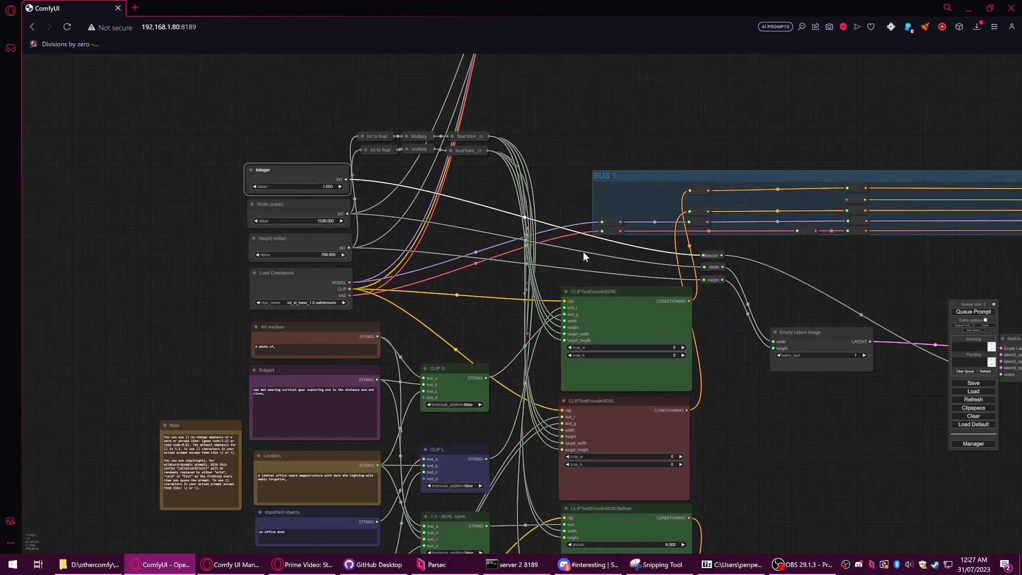
drag(797, 254, 485, 180)
click(771, 268)
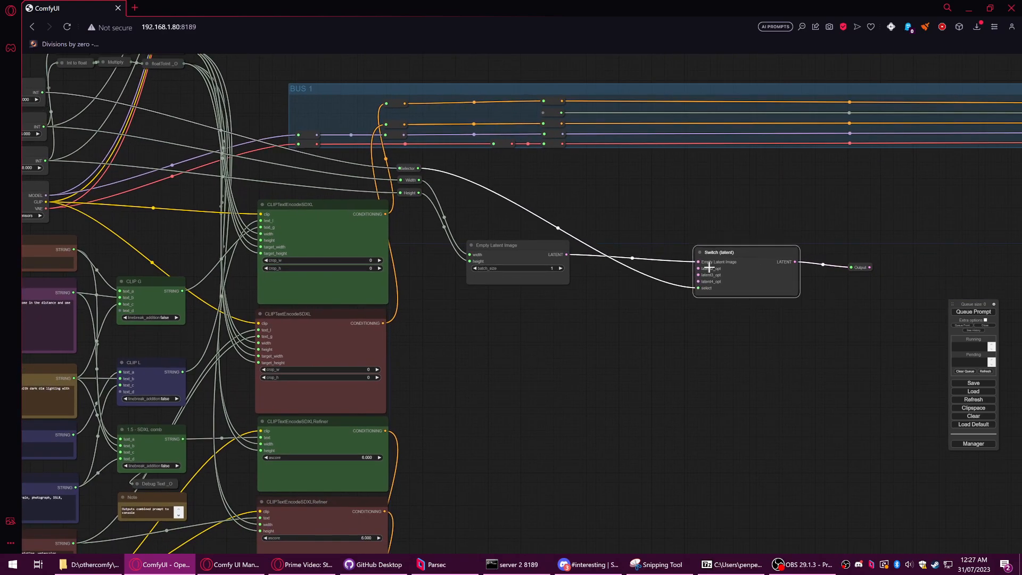
drag(847, 326, 777, 328)
click(791, 270)
drag(730, 356, 499, 213)
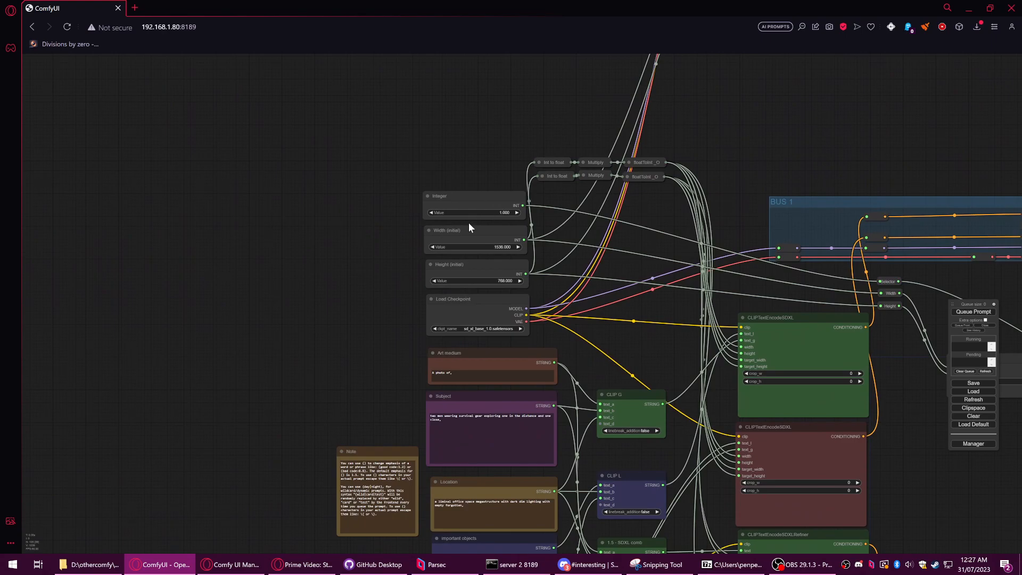
Step: Rename the Integer node above Width (initial) as "Source Switch" and align it with the nodes below
right_click(446, 194)
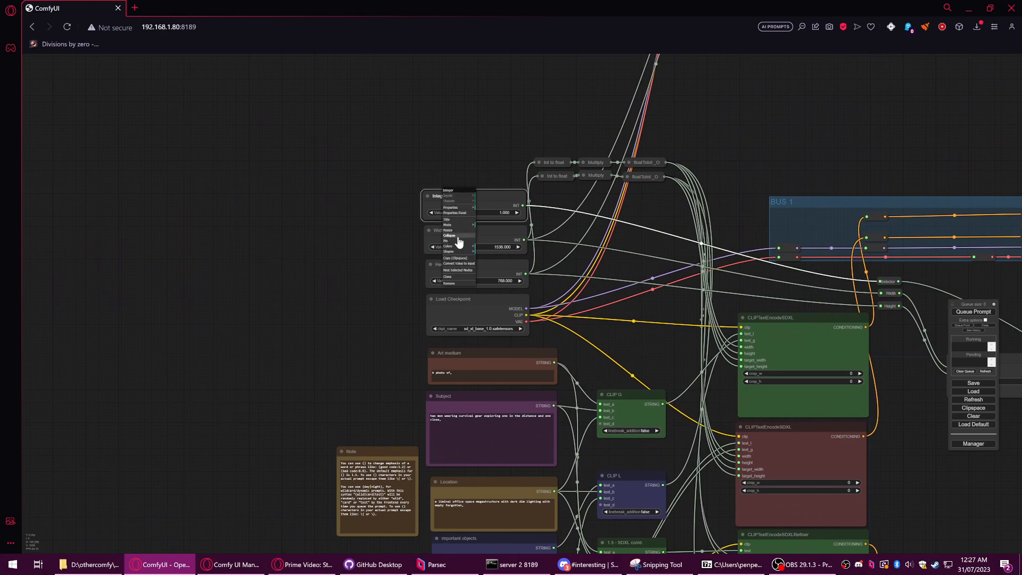
click(457, 220)
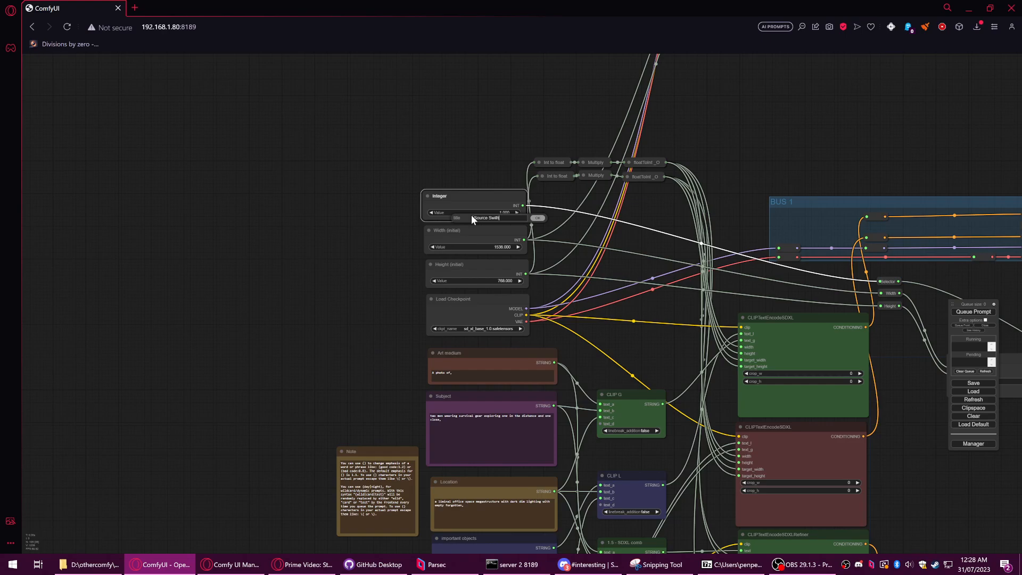
text(Source Switch)
key(Return)
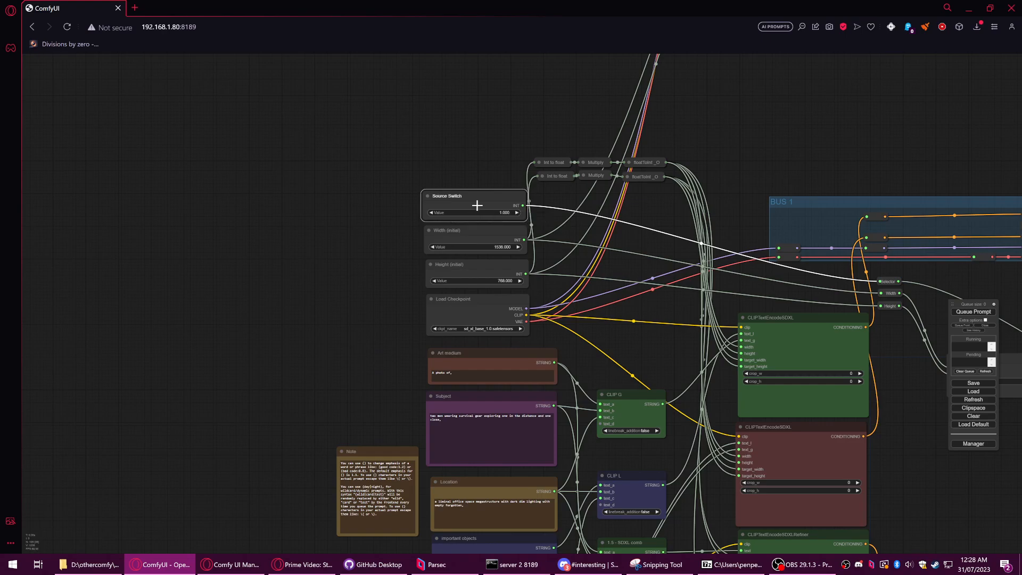
drag(490, 196, 493, 195)
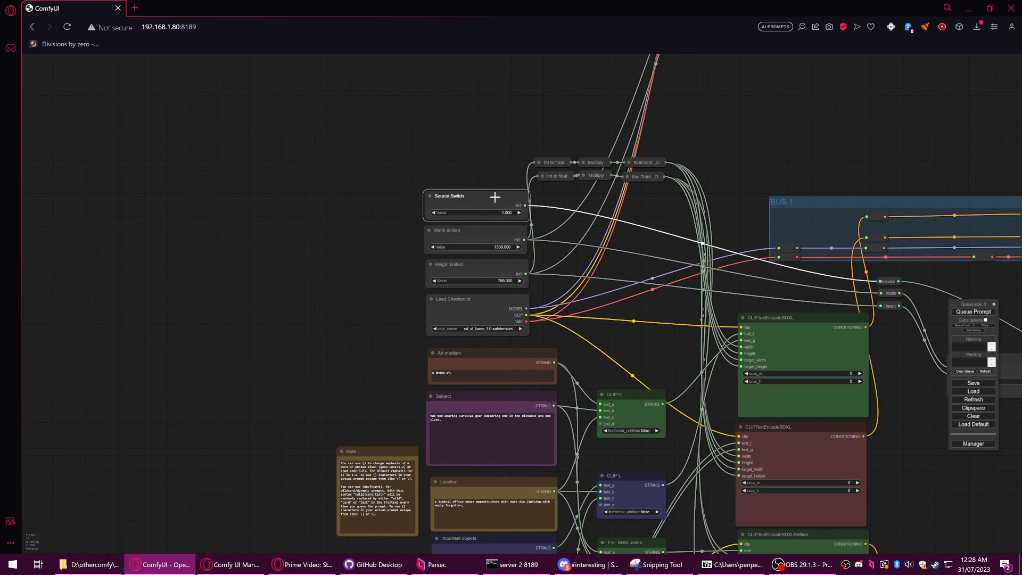
Step: Add a Note node beside Source Switch reading "1 - Empty latent" and resize it to a compact box
right_click(331, 192)
click(331, 192)
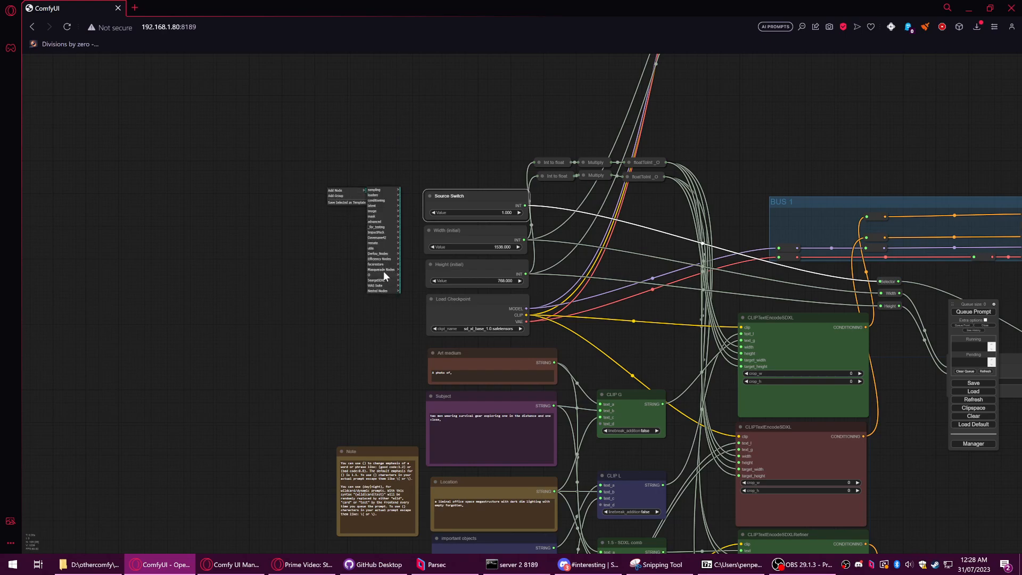
click(379, 248)
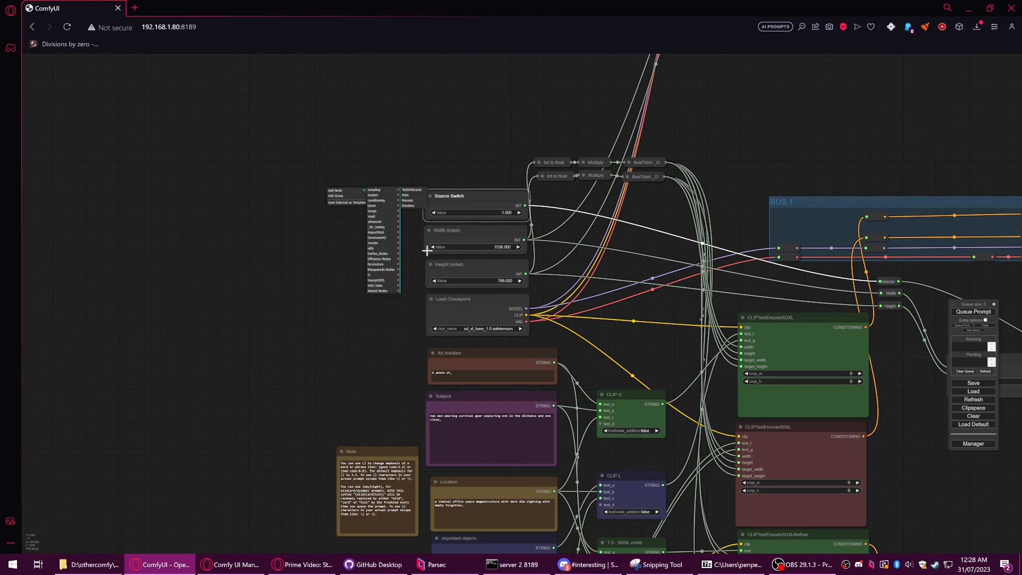
click(406, 194)
drag(397, 207, 416, 239)
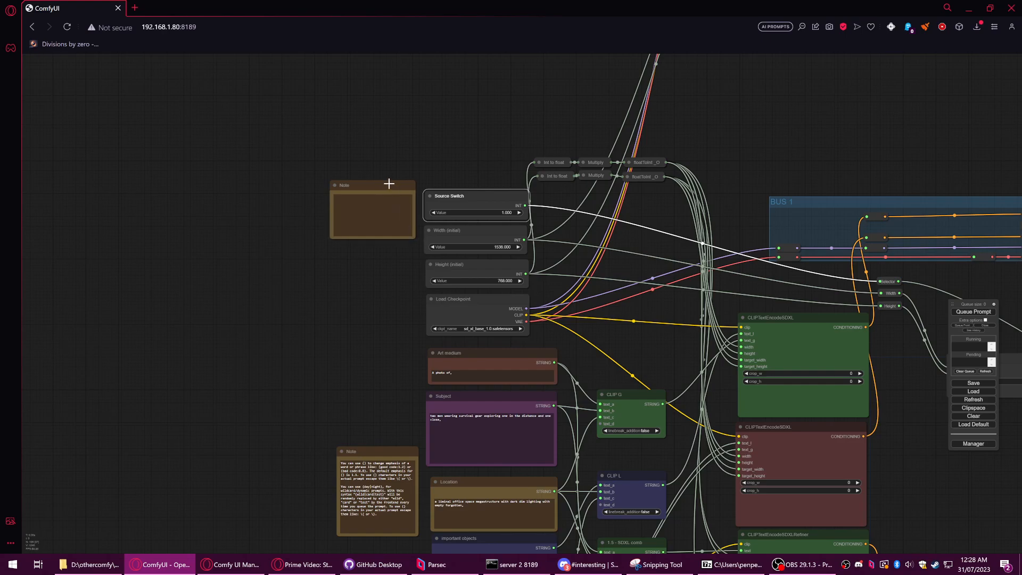
drag(391, 183, 372, 172)
click(357, 205)
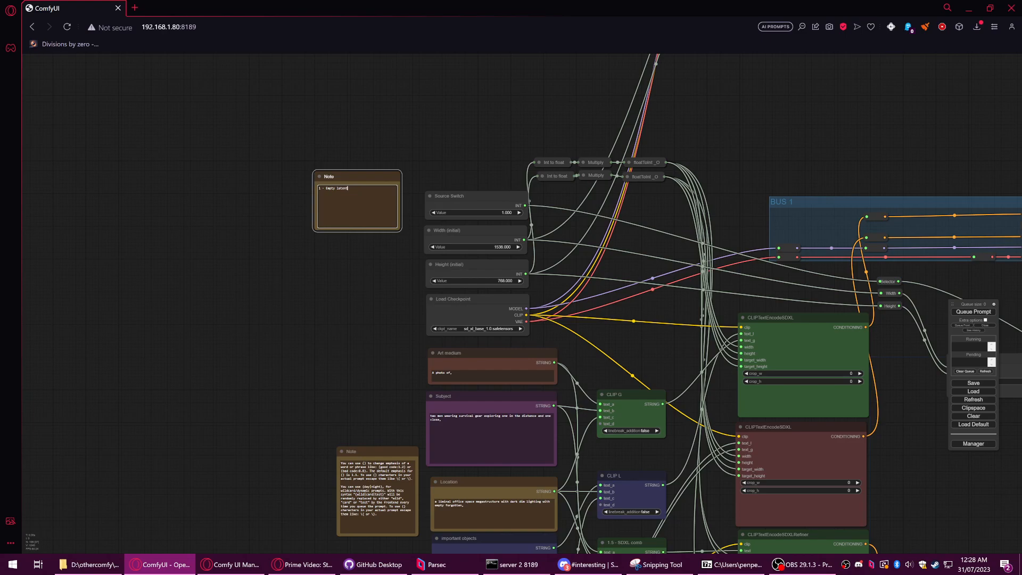
drag(384, 173, 394, 190)
drag(410, 245, 406, 228)
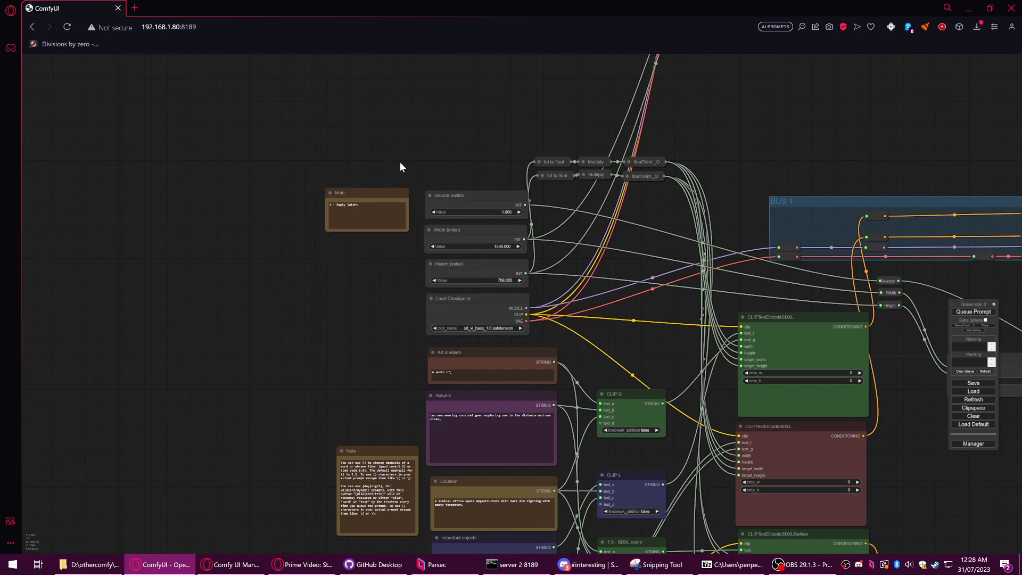
Step: Rename the Switch (latent) node's second latent input as "Prediffusion"
drag(591, 301, 482, 273)
drag(548, 275, 436, 263)
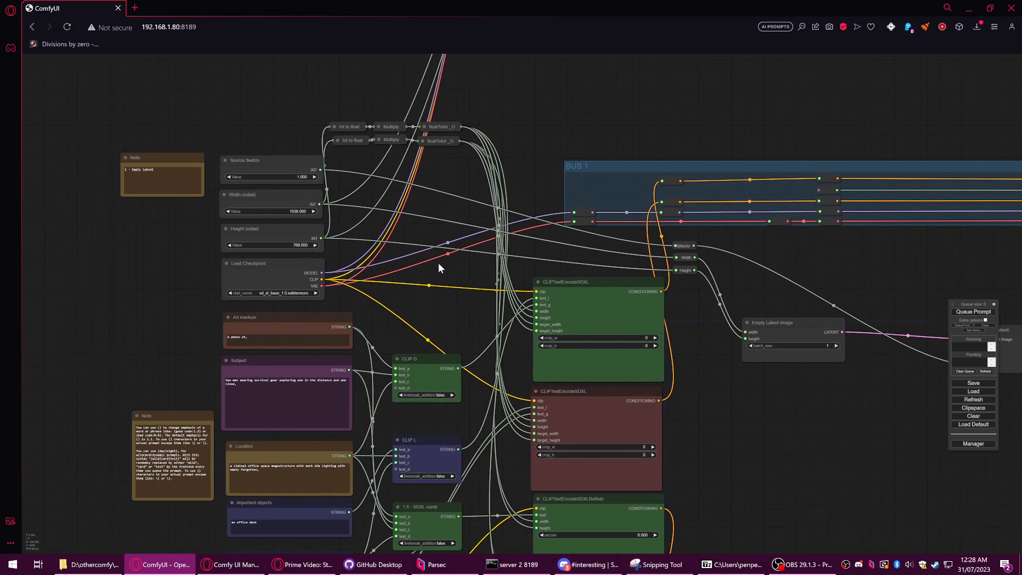
drag(573, 301, 422, 263)
drag(535, 337, 503, 326)
drag(703, 346, 462, 306)
drag(578, 237, 594, 234)
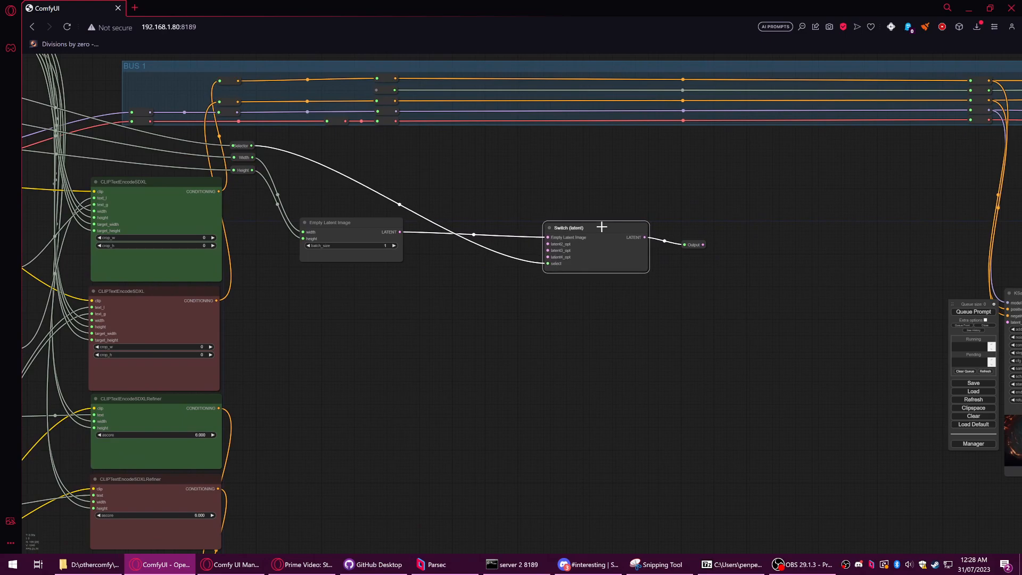
click(356, 231)
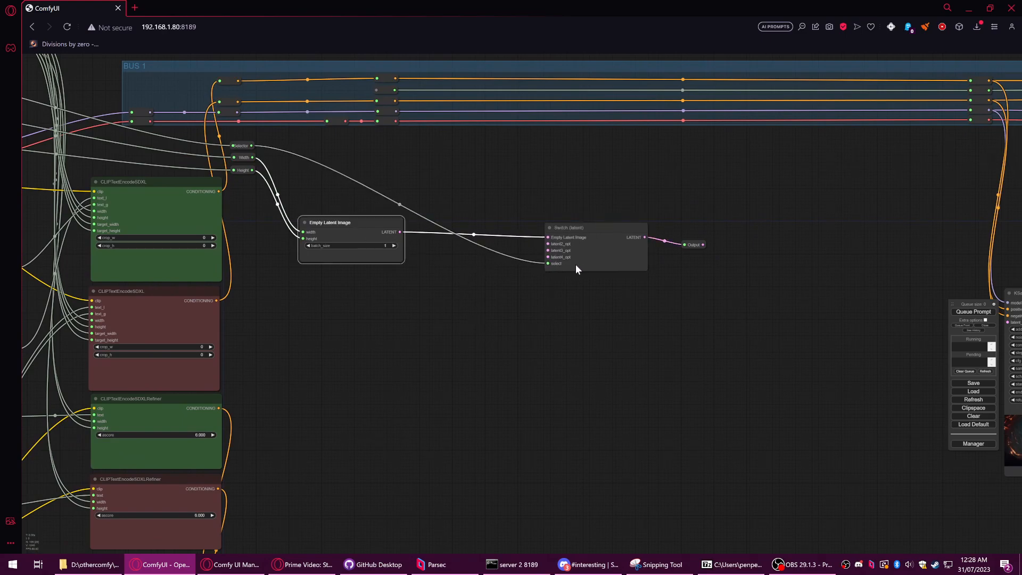
right_click(551, 238)
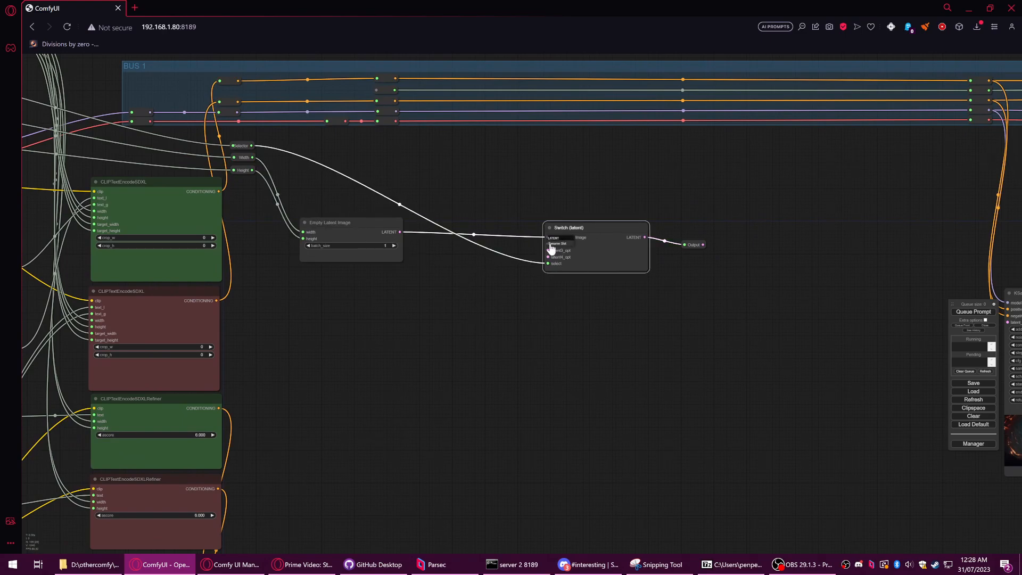
click(558, 244)
key(Return)
Step: Add a KSampler feeding the Prediffusion input and connect Empty Latent Image's output to its latent_image input
drag(552, 243, 600, 269)
click(539, 299)
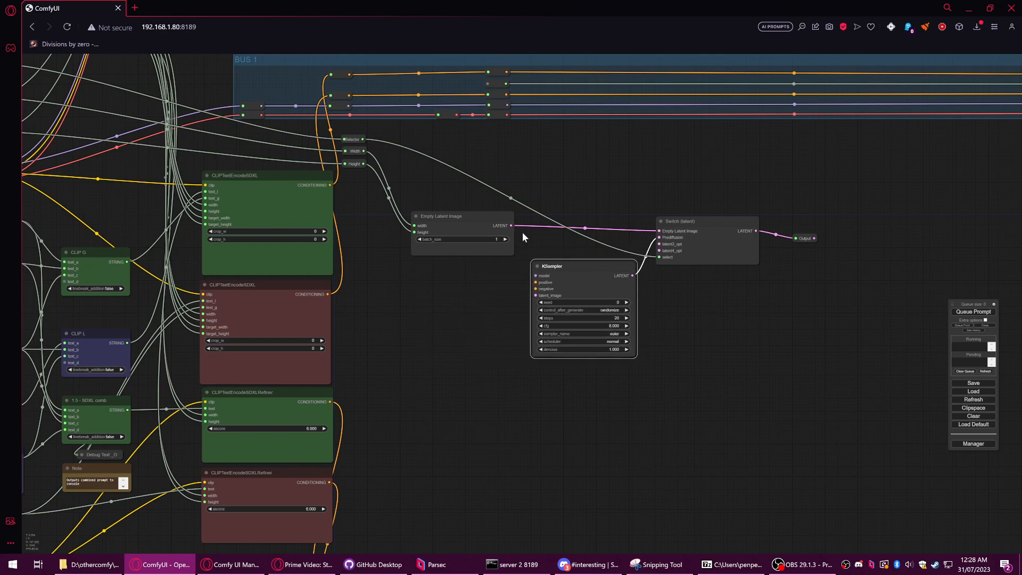
drag(510, 225, 562, 271)
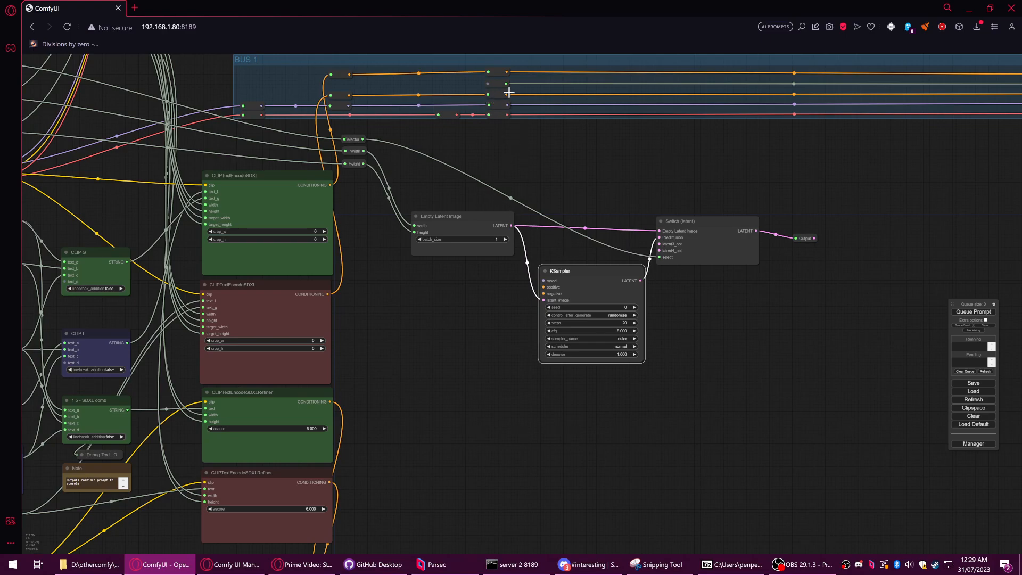
Step: Add reroutes for the base Load Checkpoint's CLIP and VAE outputs beneath the Height reroute
drag(580, 170, 716, 159)
drag(612, 158, 653, 205)
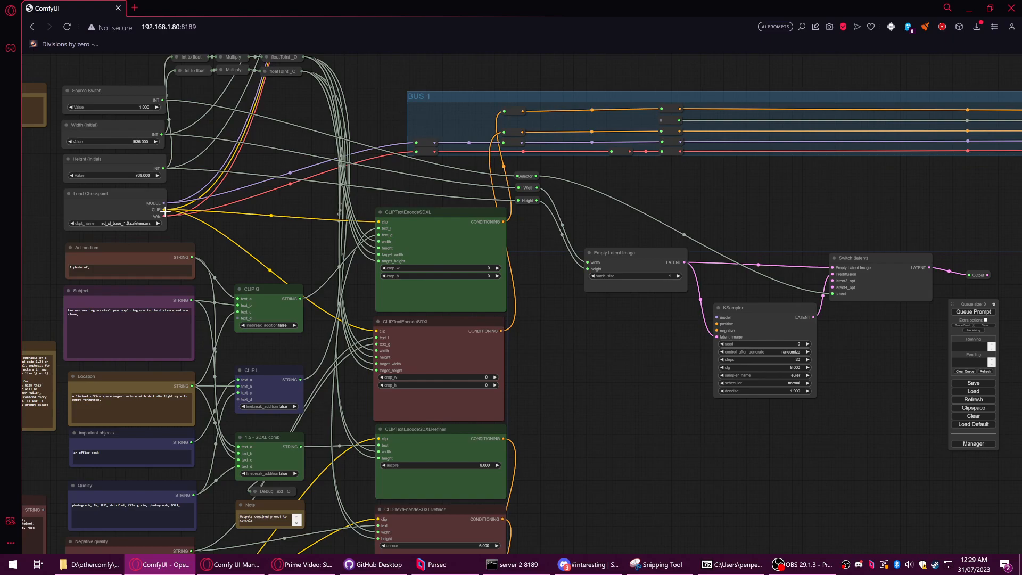
drag(165, 211, 517, 213)
click(528, 229)
click(528, 215)
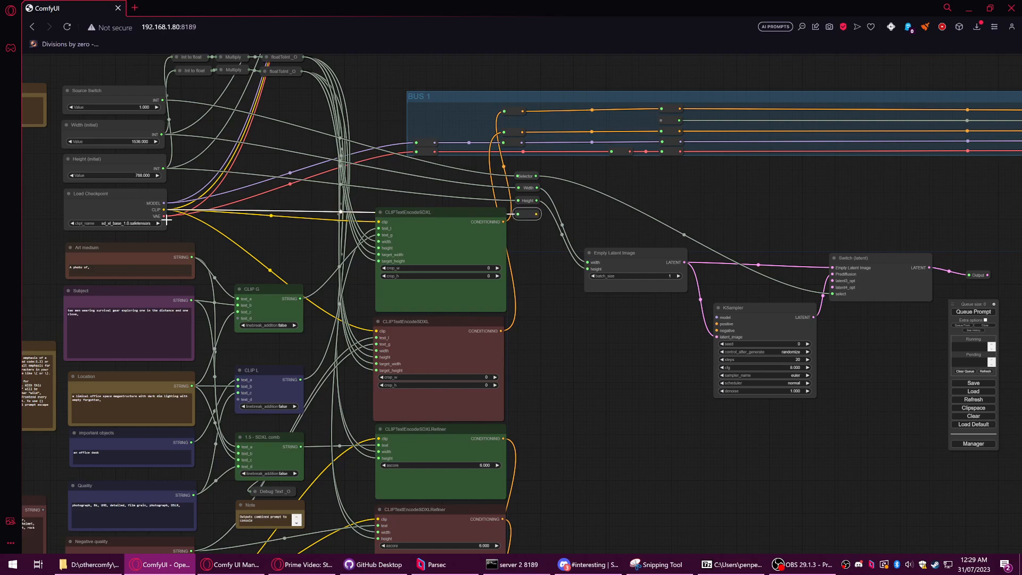
drag(165, 215, 528, 186)
click(531, 238)
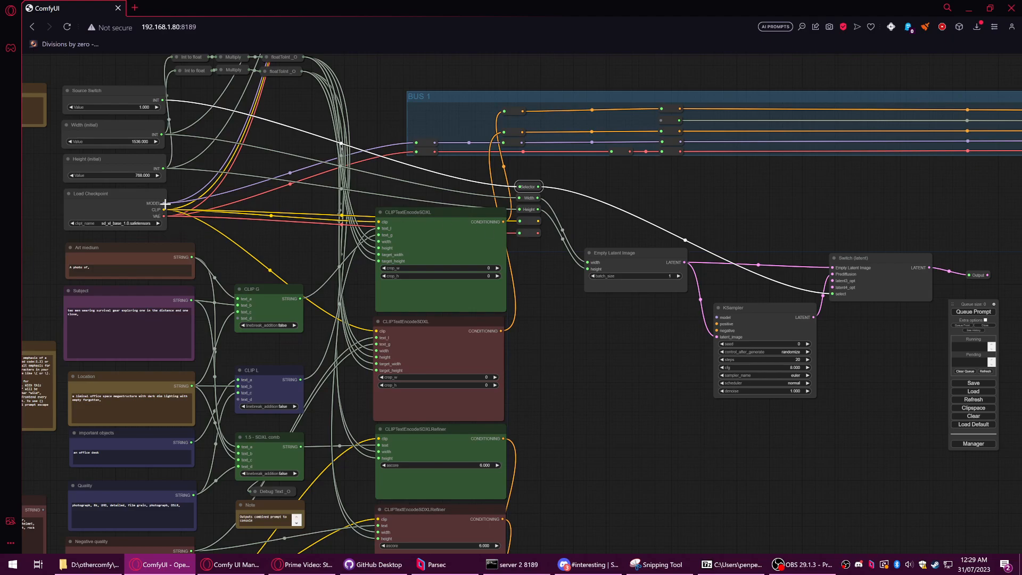
Step: Add a reroute for the checkpoint's MODEL output below the VAE reroute and space out the reroute stack evenly
drag(165, 203, 516, 241)
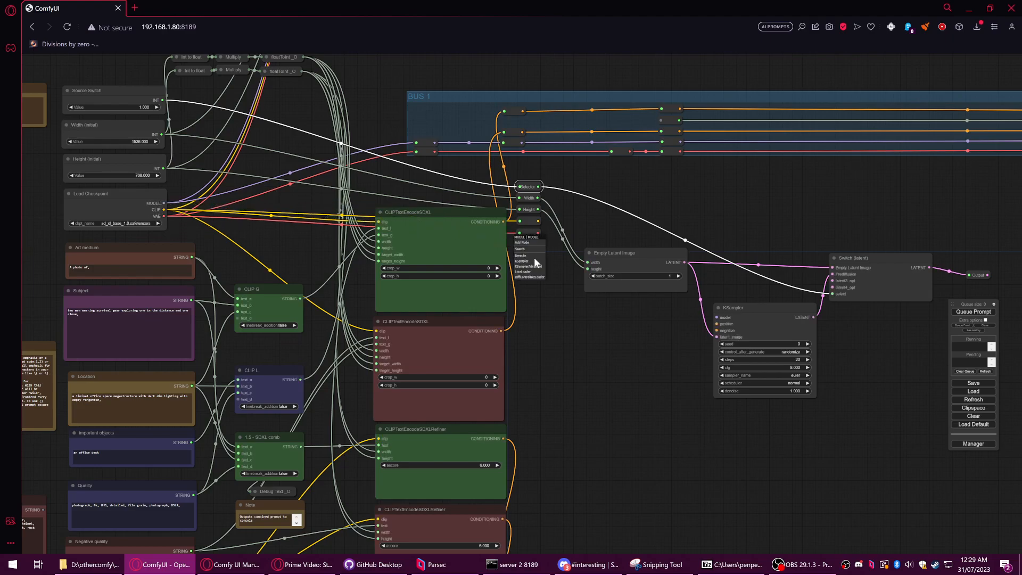
click(529, 257)
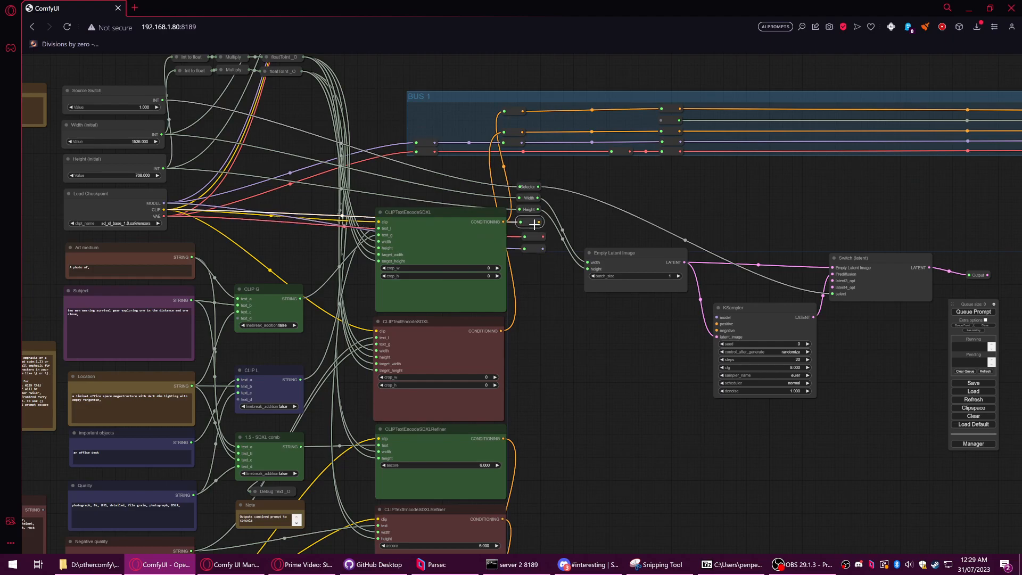
drag(529, 209, 533, 211)
click(528, 186)
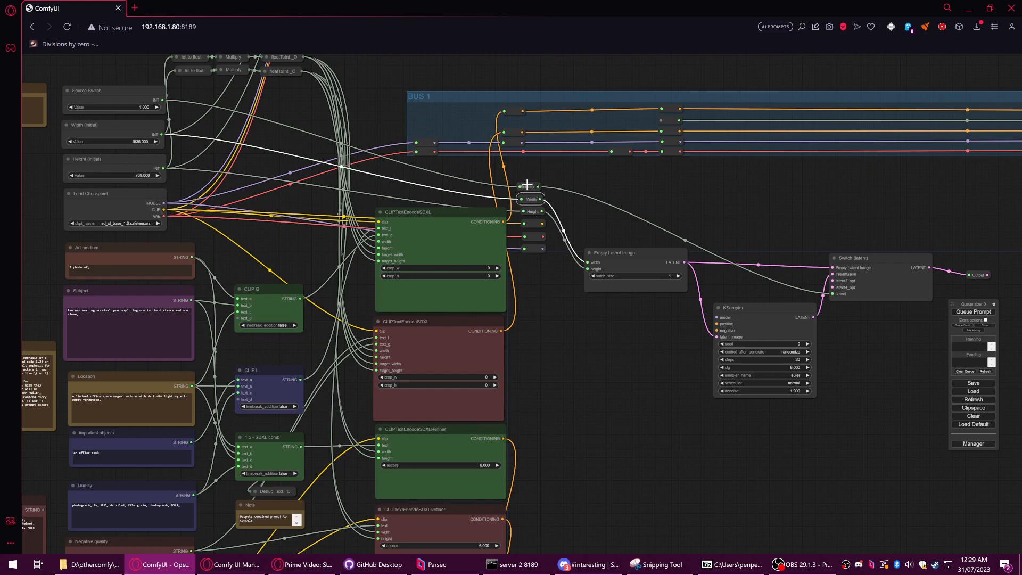
drag(614, 187, 511, 172)
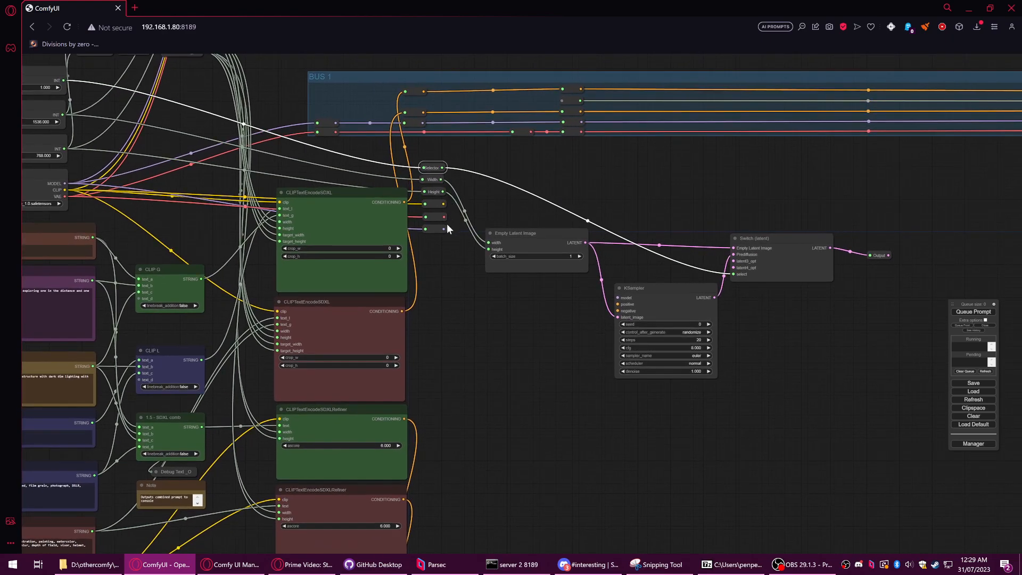
click(496, 391)
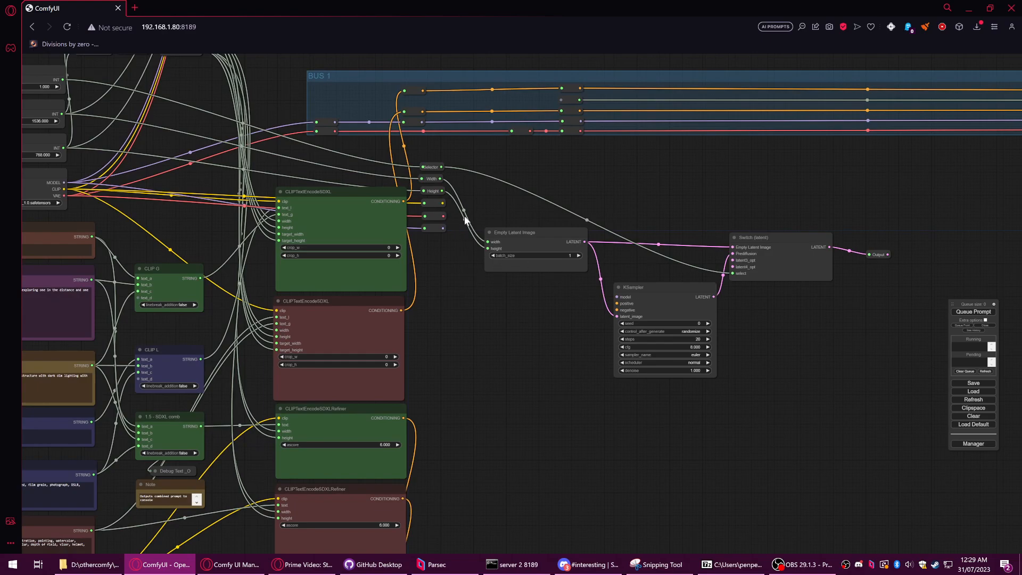
Step: Add two CLIP Text Encode (Prompt) nodes below Empty Latent Image, both fed by the CLIP reroute
drag(441, 202, 442, 202)
drag(453, 263, 479, 332)
click(492, 356)
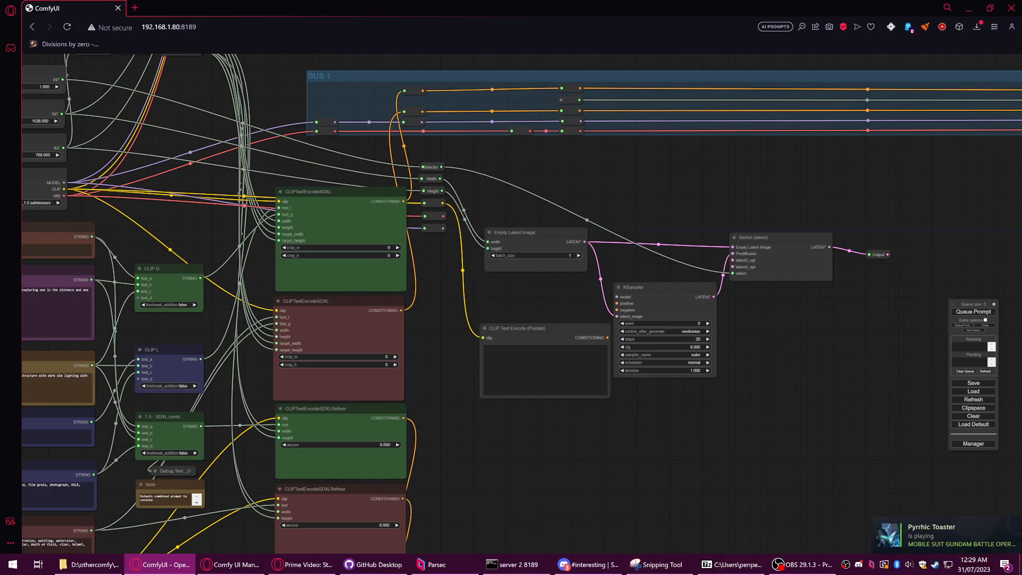
drag(530, 330, 442, 203)
click(534, 379)
drag(541, 346, 538, 377)
Step: Connect the two CLIP Text Encode outputs to the KSampler's positive and negative inputs and align the encoders vertically
drag(542, 256, 617, 303)
drag(601, 377, 616, 310)
drag(557, 372, 548, 378)
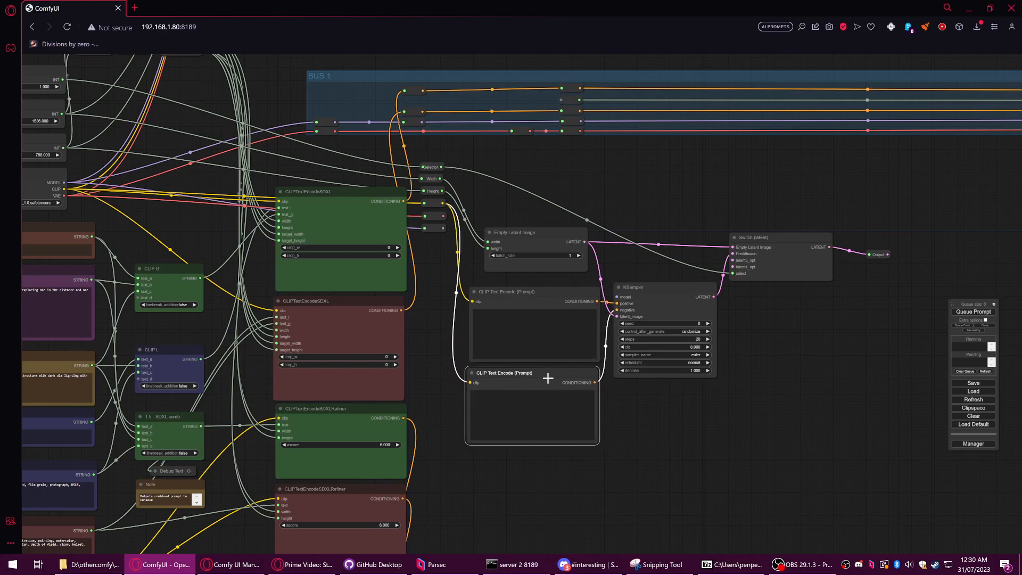
drag(525, 293, 524, 294)
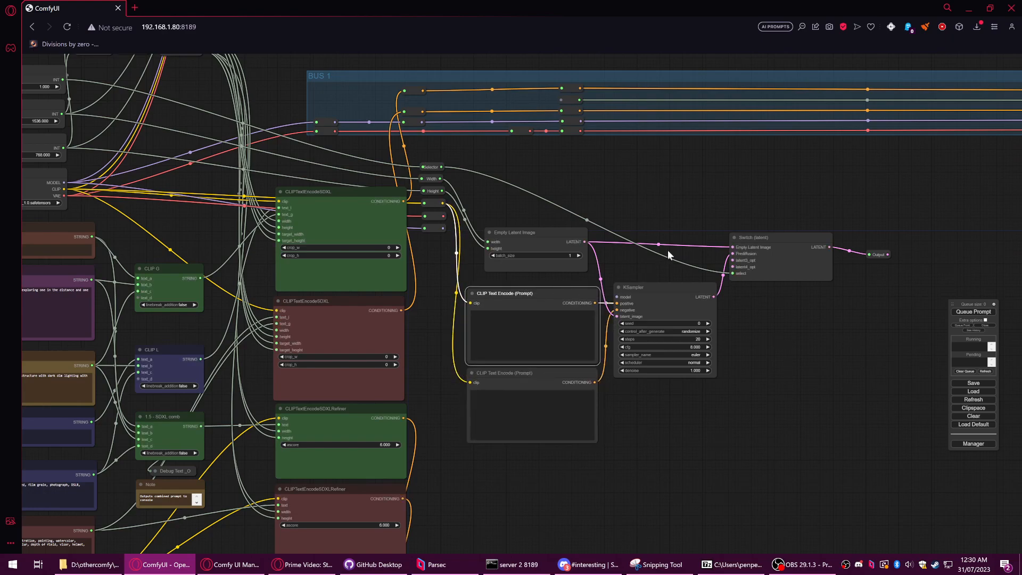
Step: Move the new KSampler node slightly lower beside the two CLIP Text Encode nodes
drag(619, 182, 794, 174)
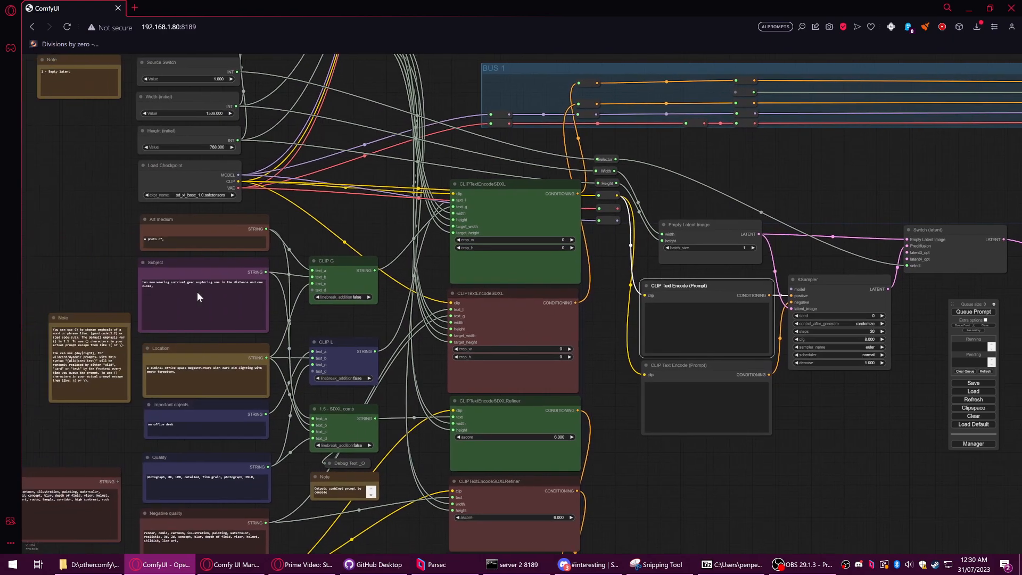
drag(75, 230, 92, 193)
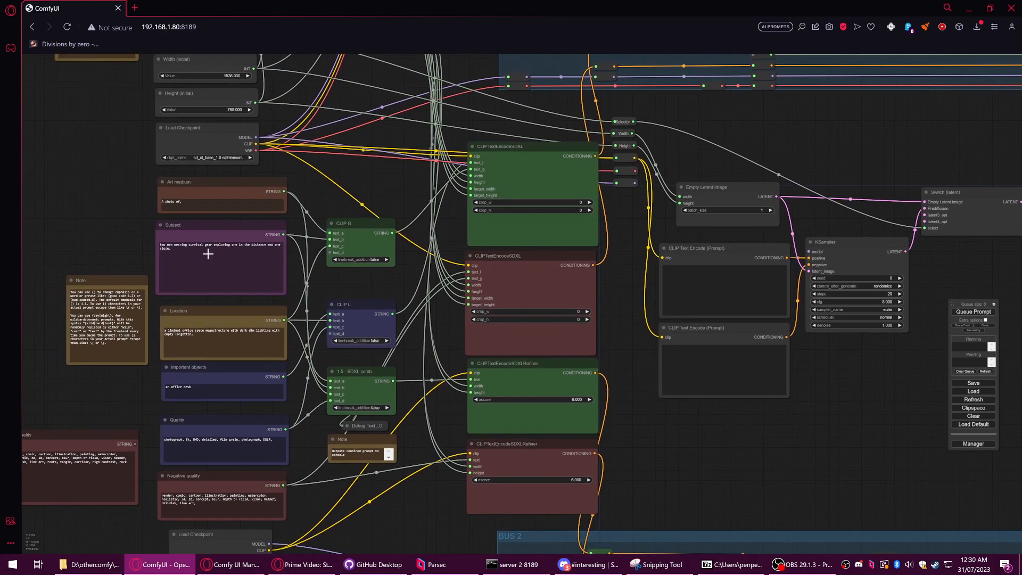
drag(782, 411, 608, 445)
drag(801, 350, 754, 358)
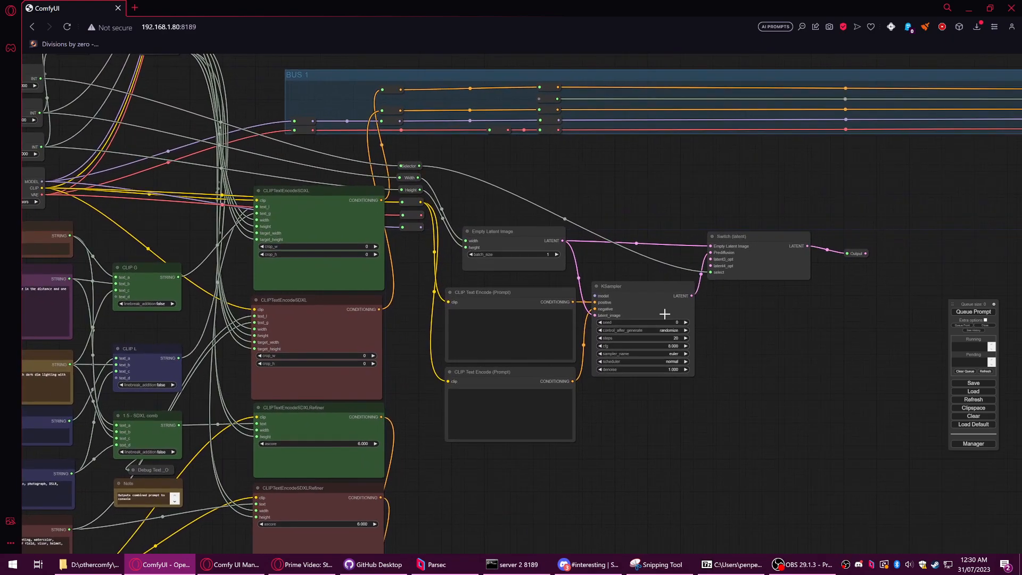
click(678, 327)
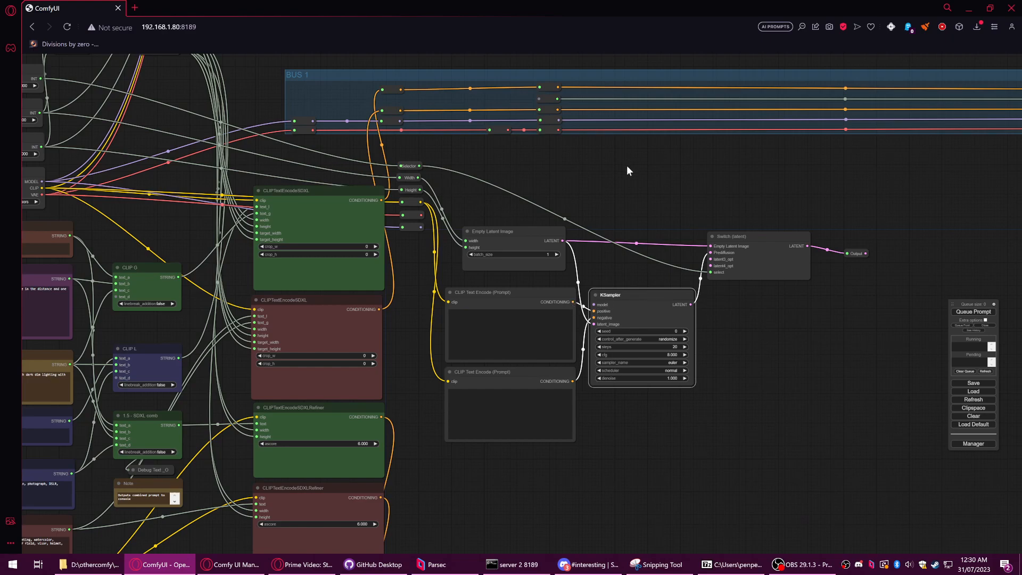
Step: Enter "A grey room with a dark figure center left" in the upper CLIP Text Encode node and nudge the neighbouring nodes into place
mouse_move(662, 170)
mouse_down()
mouse_move(755, 177)
mouse_move(806, 202)
mouse_move(667, 159)
mouse_up()
drag(547, 208, 543, 219)
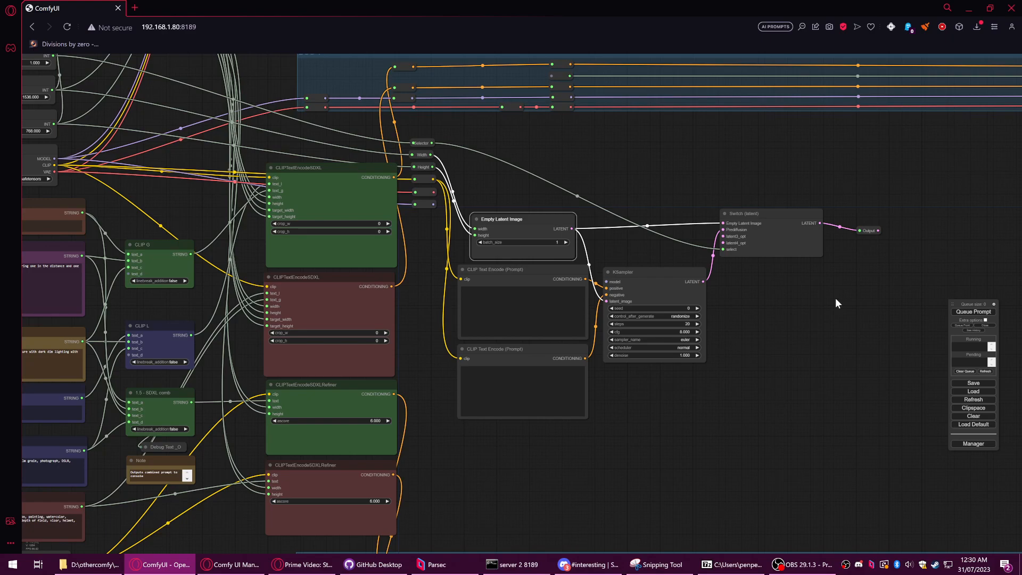
click(534, 314)
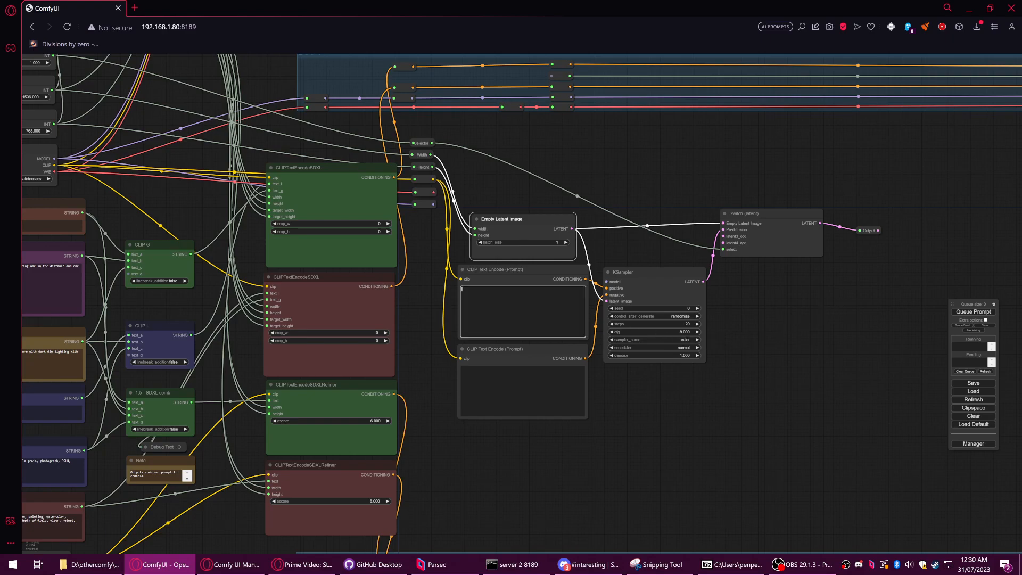
drag(656, 280, 649, 289)
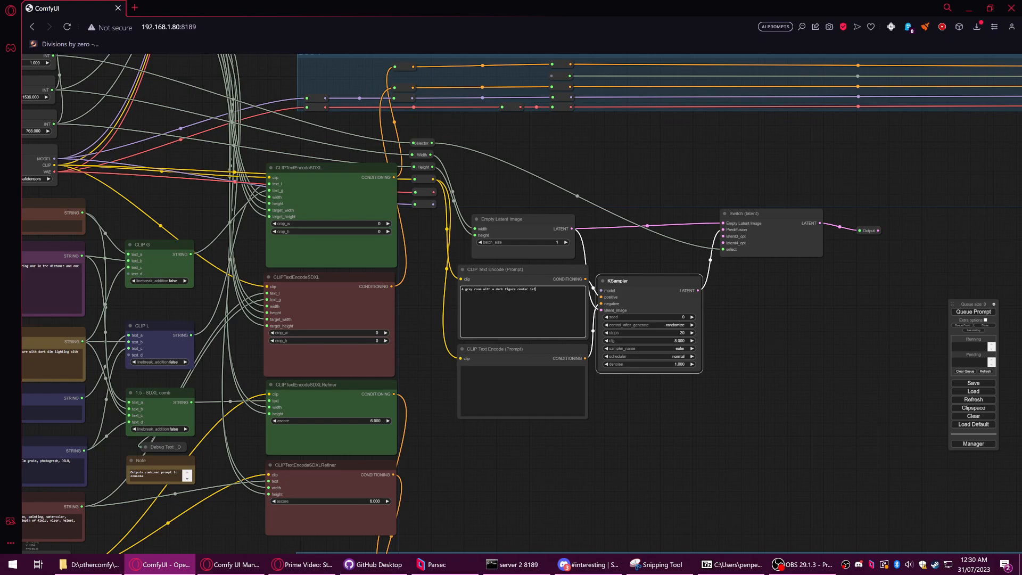
Step: Colour the lower CLIP Text Encode node red and the upper one, holding the grey room prompt, green
click(522, 391)
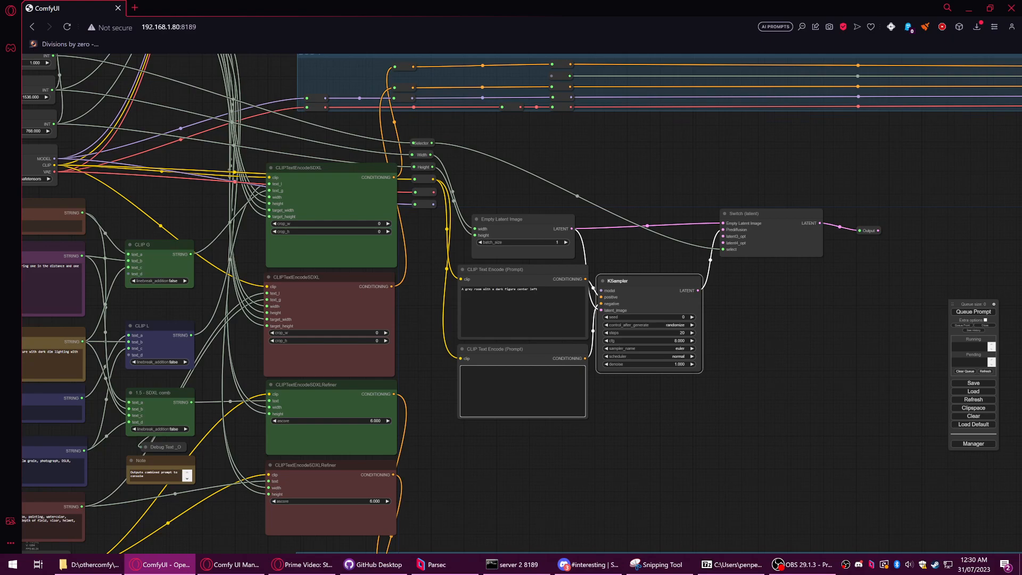
right_click(526, 358)
mouse_move(543, 407)
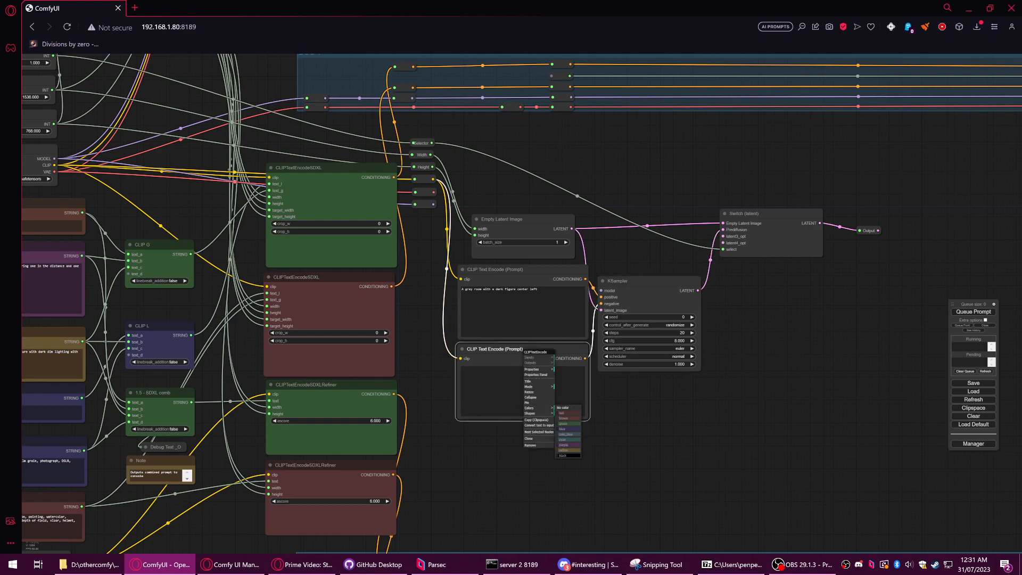
click(574, 414)
right_click(530, 273)
mouse_move(546, 329)
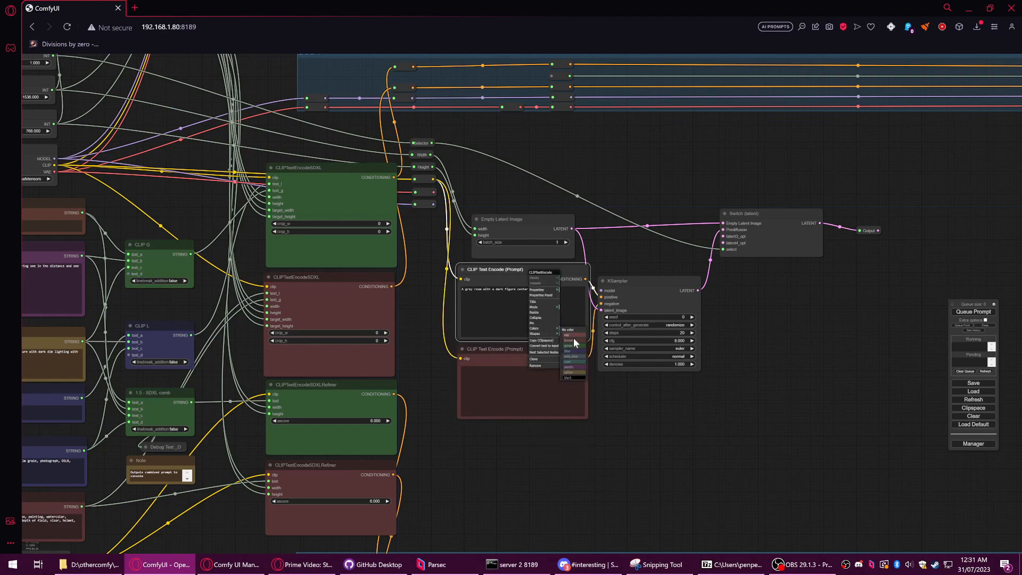
click(574, 345)
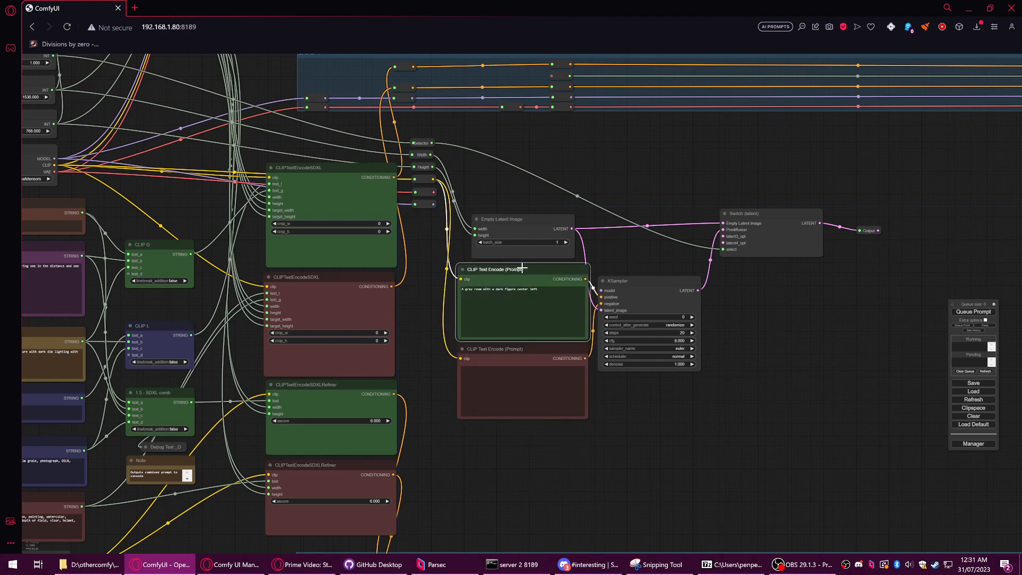
Step: Nudge the KSampler and Empty Latent Image nodes away from the prompt nodes and set the KSampler's sampler_name to ddim
drag(647, 290, 654, 292)
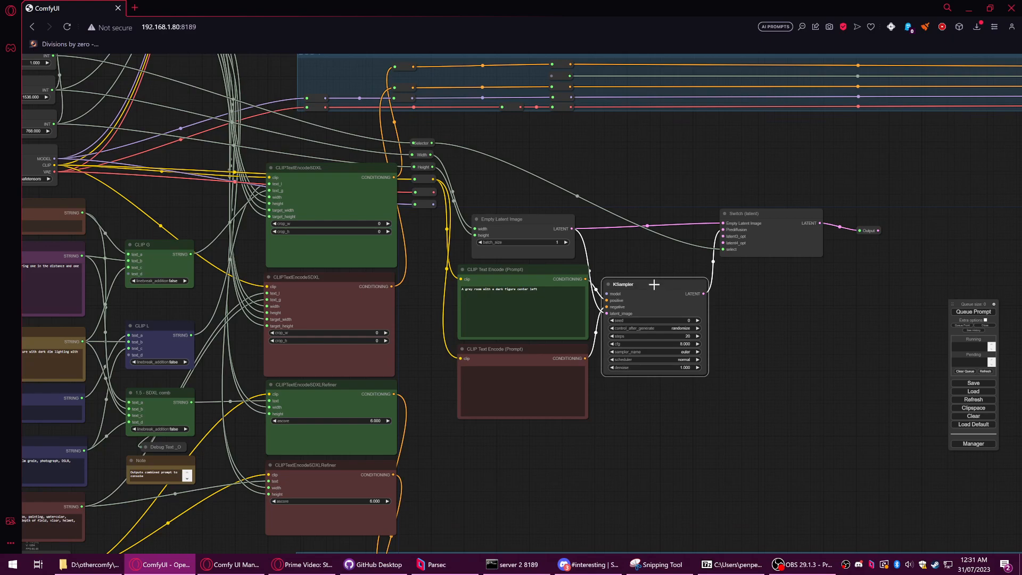
mouse_move(539, 217)
mouse_down()
mouse_move(529, 218)
mouse_move(548, 222)
mouse_up()
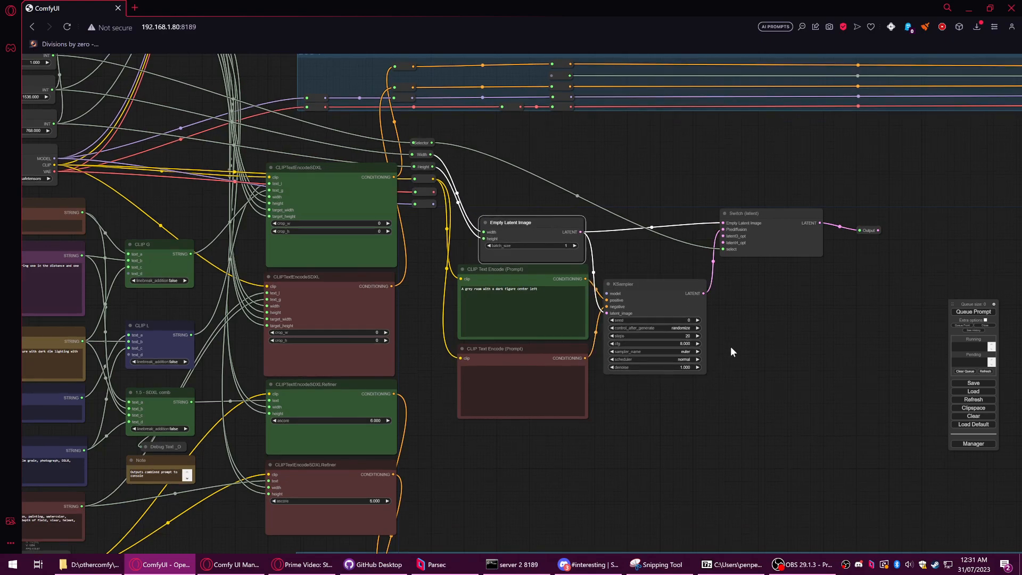
drag(731, 347, 722, 331)
scroll(700, 336, up, 7)
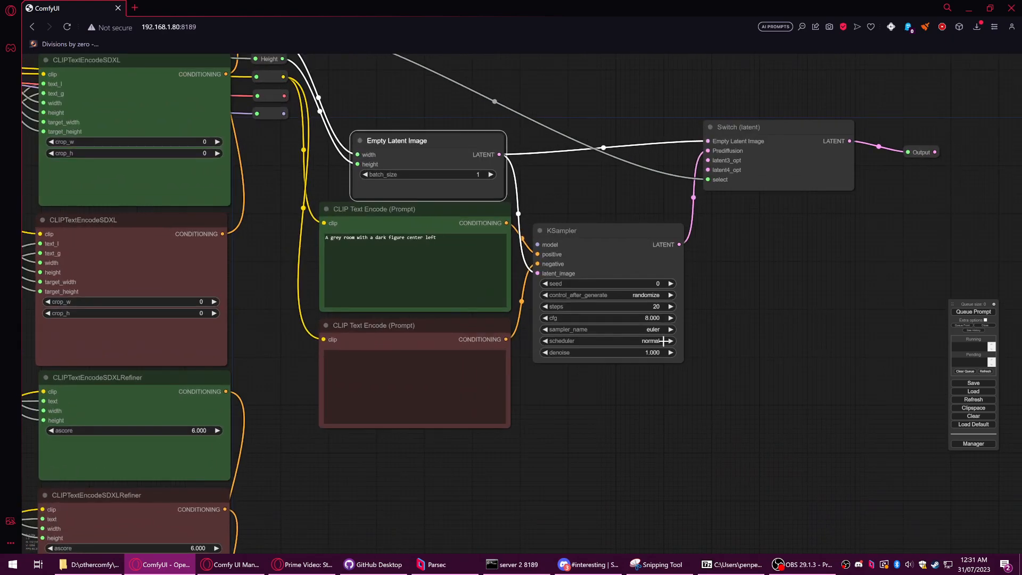
click(606, 325)
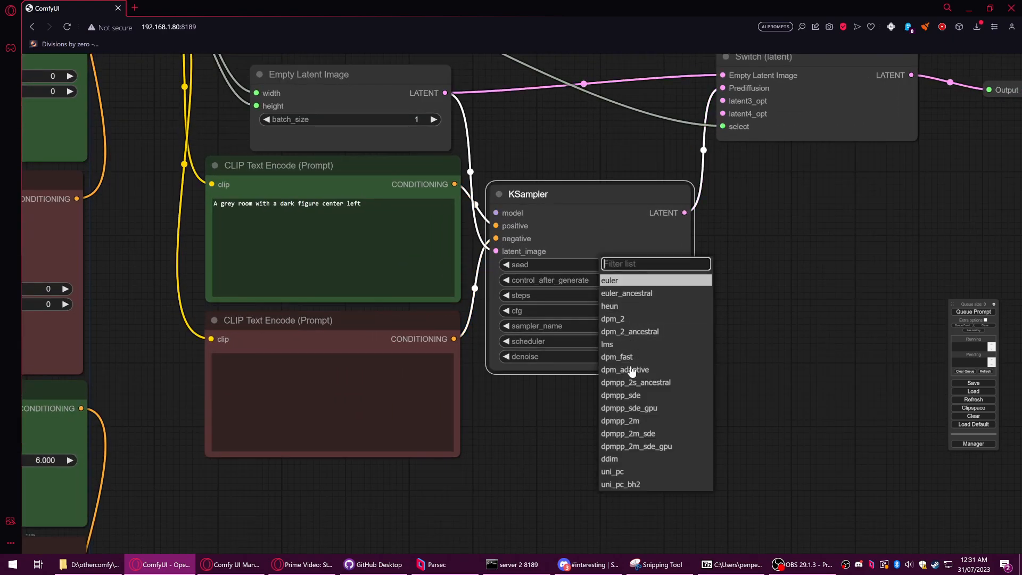
click(622, 459)
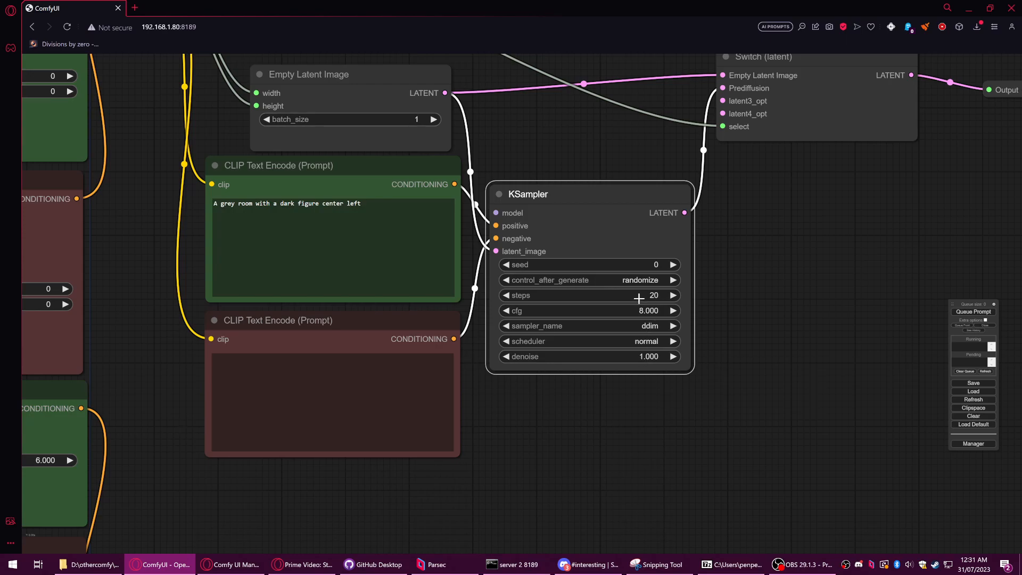
Step: Set the KSampler to 10 steps, control_after_generate to fixed and the seed to 33
drag(642, 296, 635, 297)
click(632, 284)
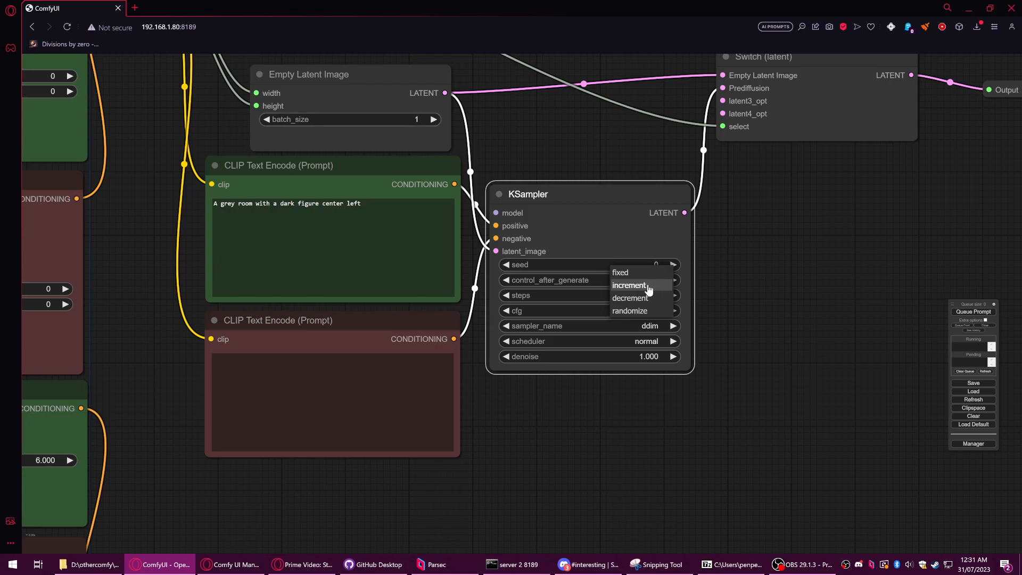
click(626, 273)
drag(630, 266, 642, 275)
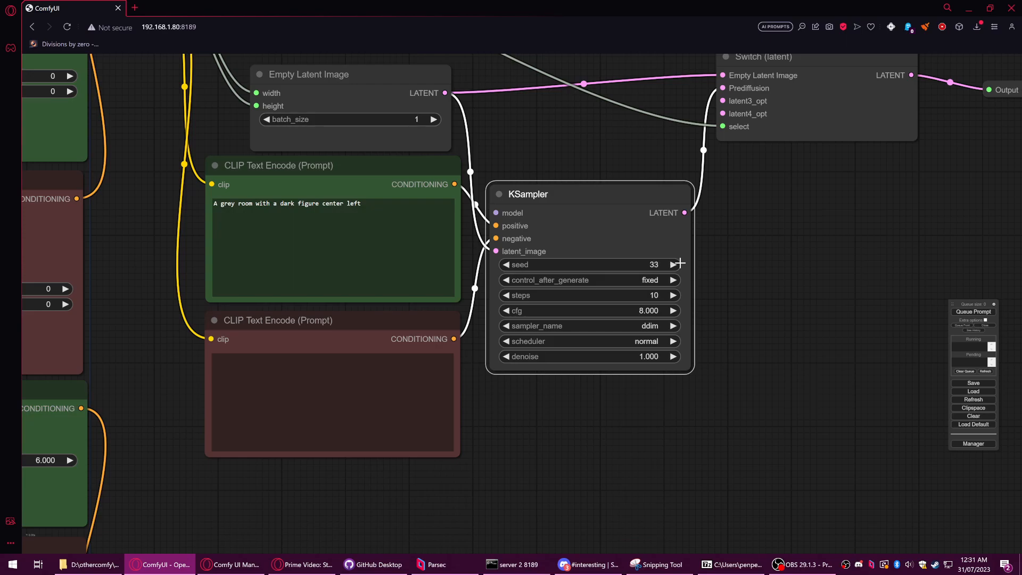
Step: Add a VAE Decode node fed by the KSampler's LATENT output and connect its vae input to the red VAE reroute
scroll(675, 264, down, 3)
drag(828, 244, 698, 303)
click(549, 272)
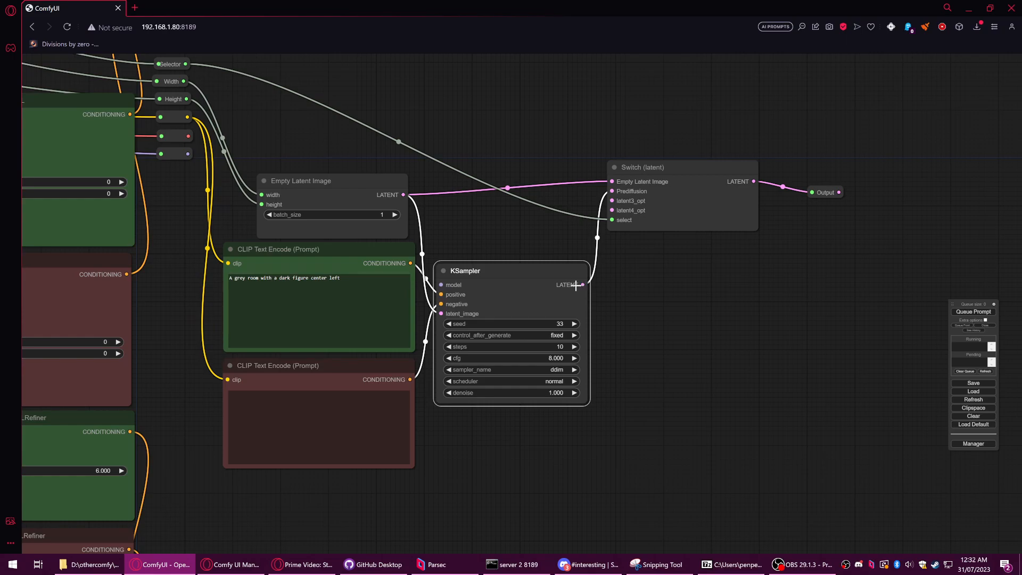
mouse_move(560, 274)
mouse_down()
mouse_move(552, 326)
mouse_move(554, 257)
mouse_up()
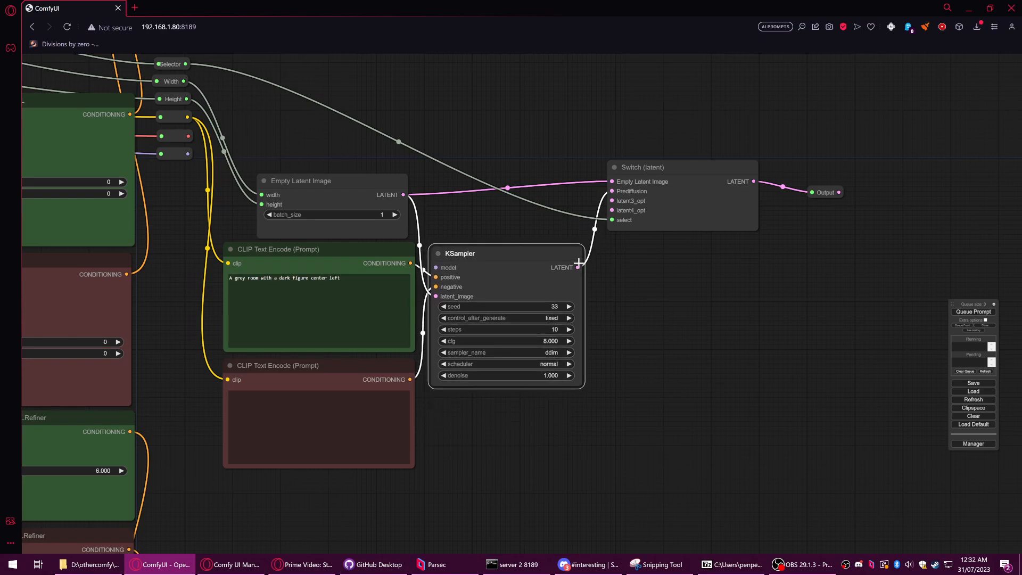
drag(575, 266, 602, 265)
click(614, 290)
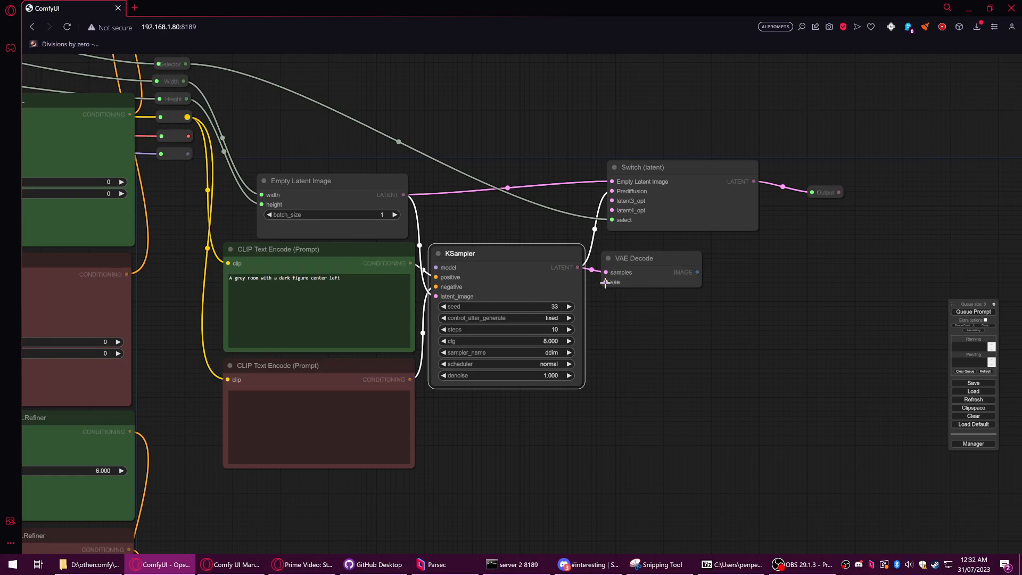
drag(188, 136, 620, 258)
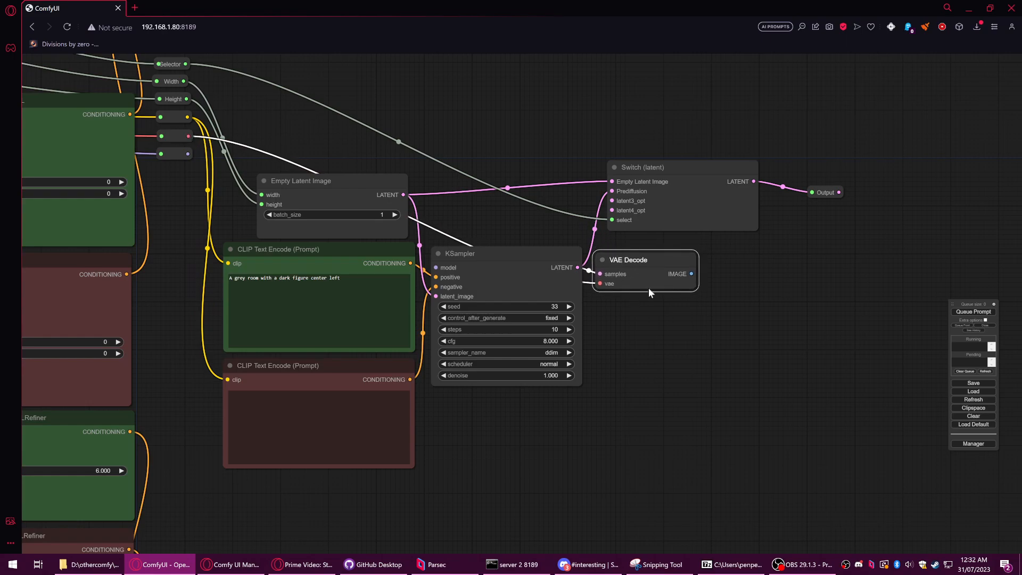
Step: Add a Preview Image node from the VAE Decode's IMAGE output, place it under that node and enlarge it
drag(692, 274, 605, 302)
click(619, 336)
drag(678, 310, 668, 315)
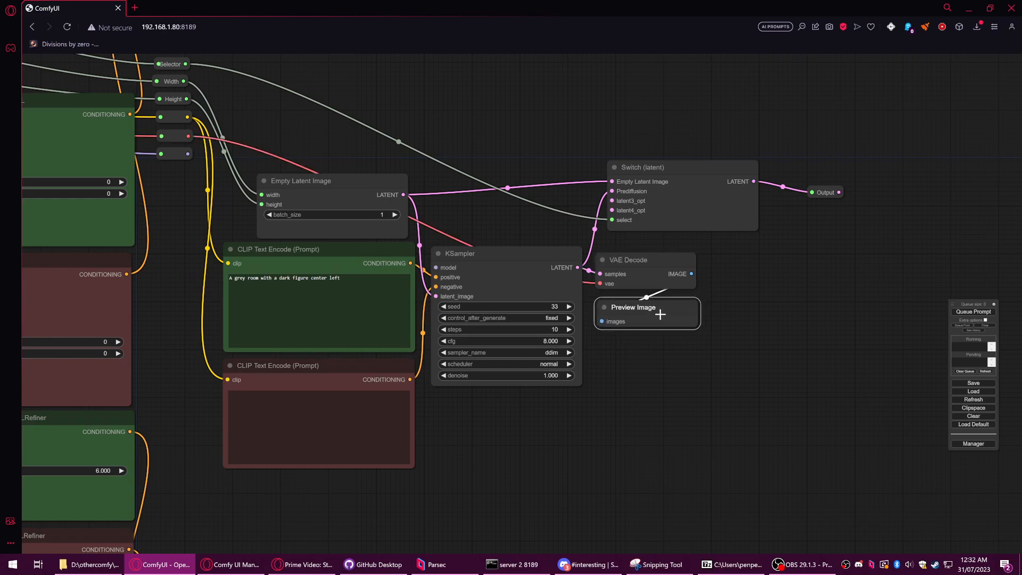
scroll(701, 331, down, 6)
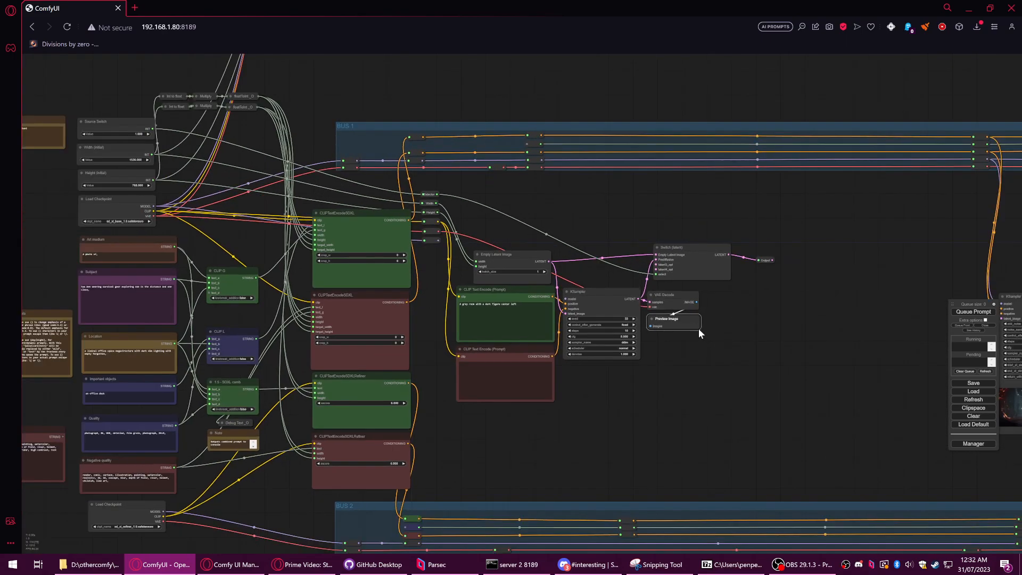
drag(698, 327, 771, 415)
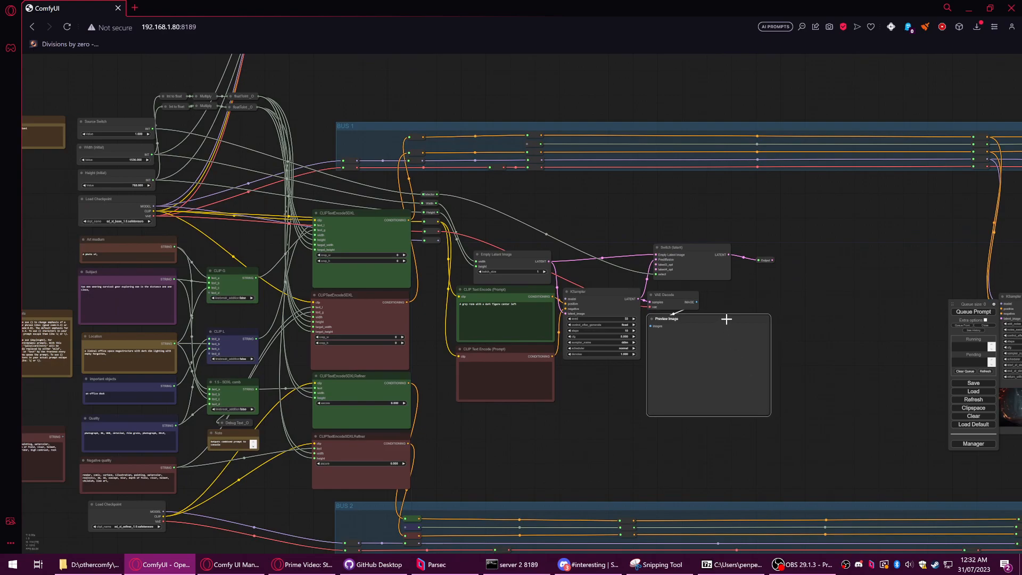
drag(673, 295, 704, 310)
Step: Rename the latent3_opt input of the Switch (latent) node to img2img
scroll(659, 266, up, 2)
scroll(659, 266, up, 1)
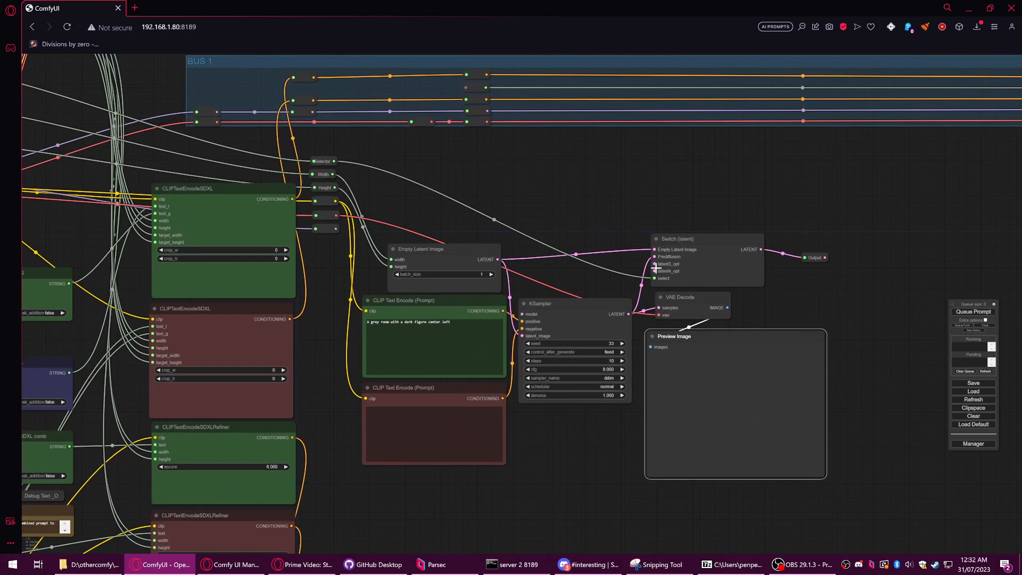
right_click(658, 264)
scroll(658, 268, up, 1)
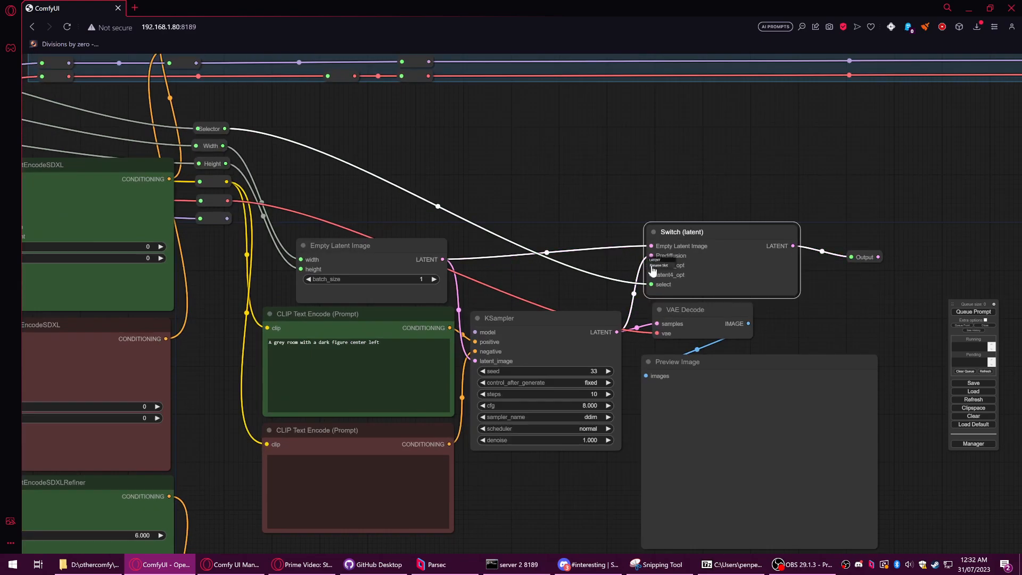
click(661, 265)
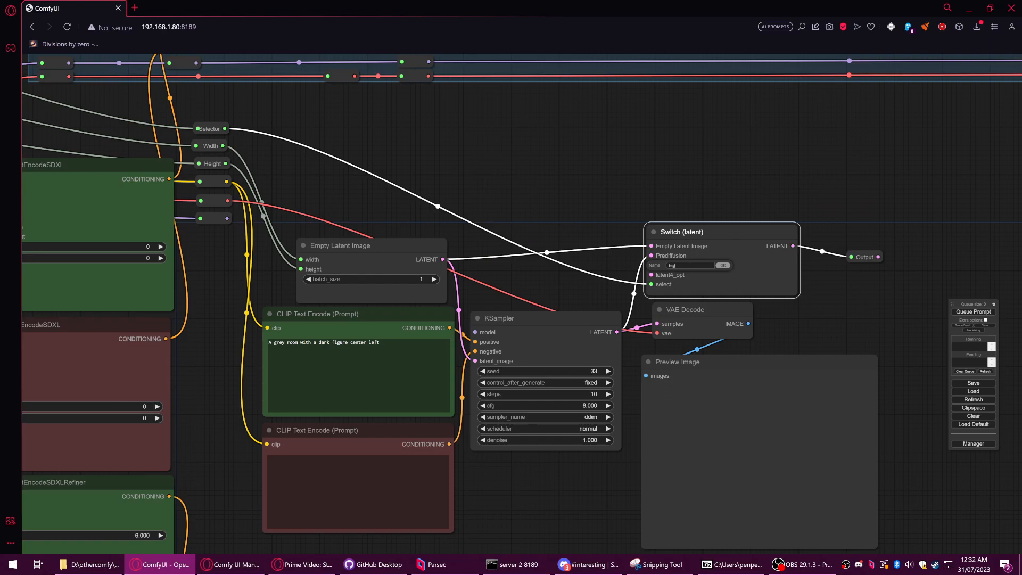
key(Return)
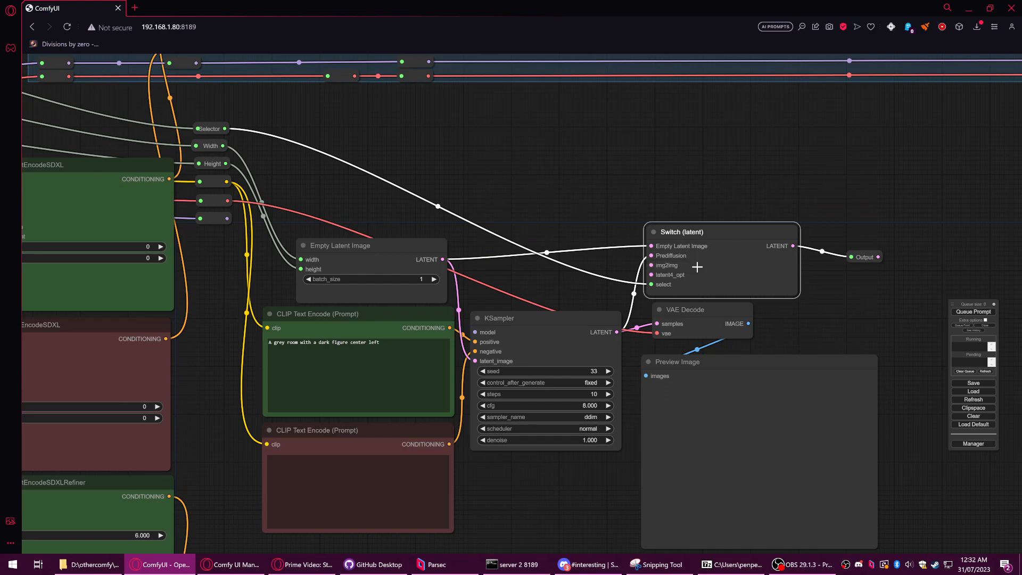
Step: Add a VAE Encode node feeding the Switch node's img2img input
drag(651, 265, 618, 260)
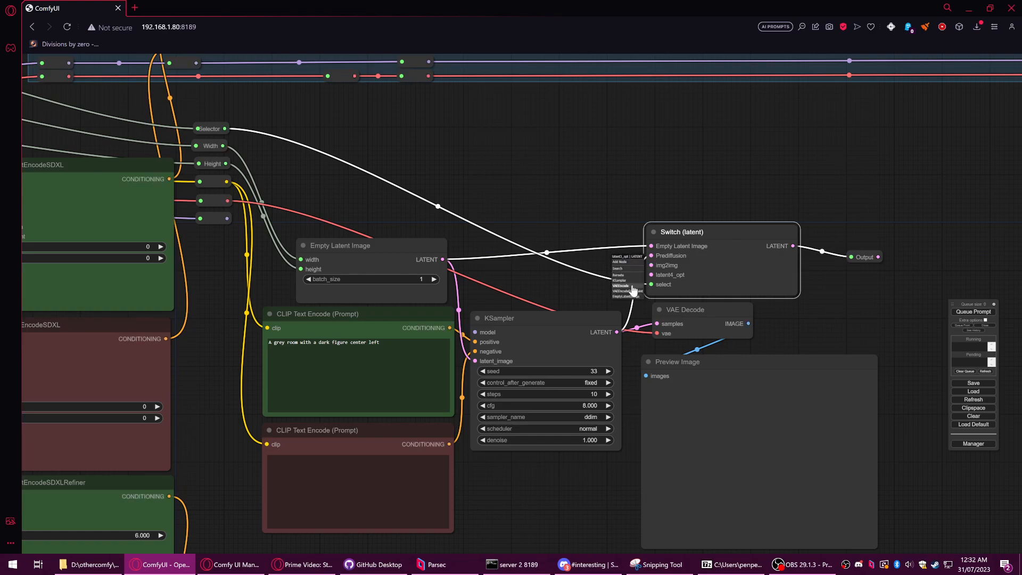
click(626, 286)
scroll(618, 298, down, 4)
scroll(624, 313, down, 2)
Step: Add a Load Image node feeding the VAE Encode's pixels input and place it below the KSampler
drag(637, 282, 554, 408)
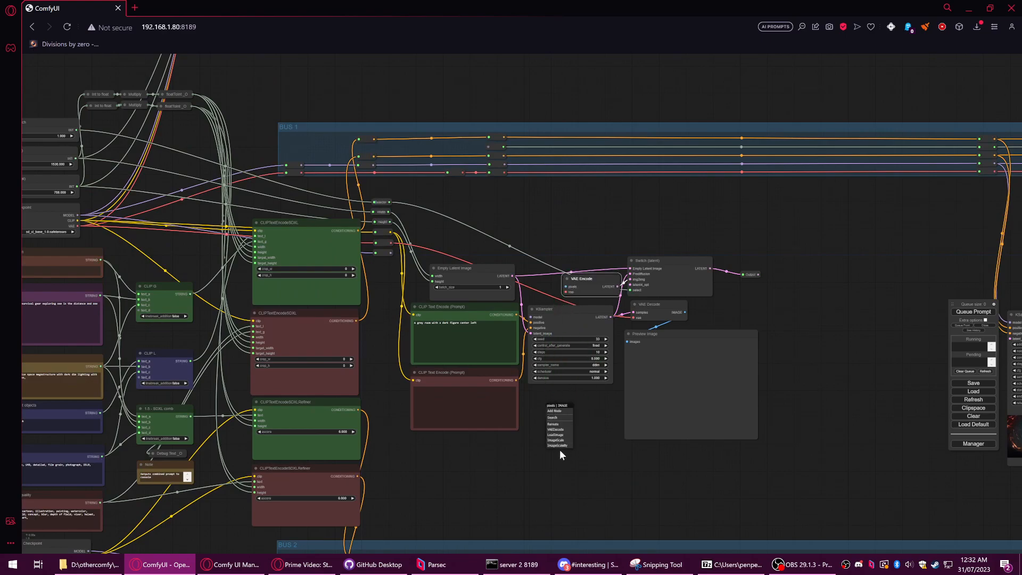
click(555, 435)
scroll(601, 426, down, 4)
mouse_move(657, 366)
mouse_down()
mouse_move(670, 365)
mouse_move(660, 363)
mouse_up()
mouse_move(588, 439)
mouse_down()
mouse_move(718, 389)
mouse_move(735, 394)
mouse_move(592, 445)
mouse_move(577, 425)
mouse_up()
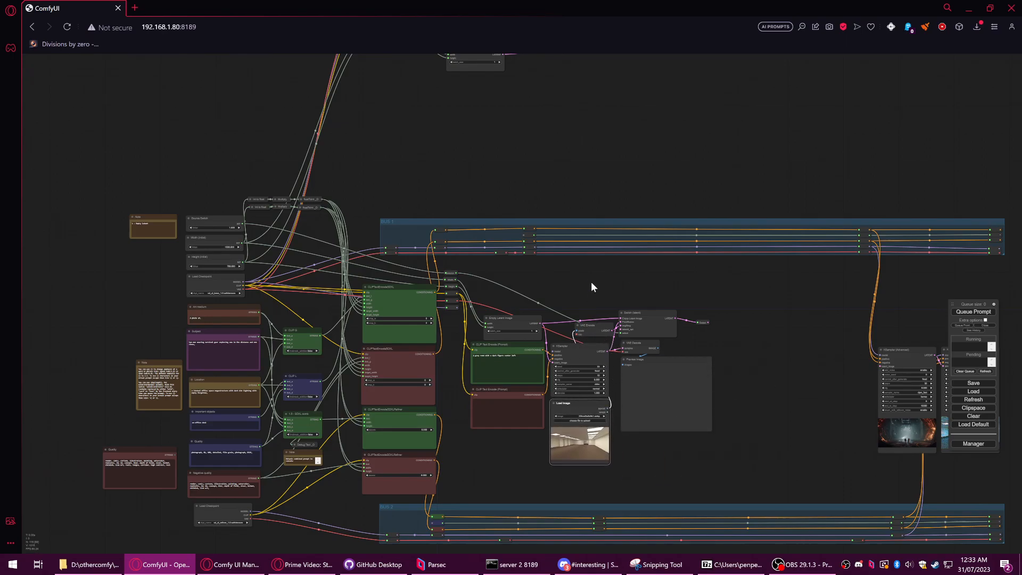
Step: Move the Switch (latent) node and its Output reroute away from the KSampler to make room for the VAE nodes
drag(591, 286, 600, 231)
drag(656, 261, 681, 239)
drag(718, 267, 745, 244)
drag(675, 242, 691, 246)
Step: Collapse the VAE Decode and VAE Encode nodes and stack them beside the Switch node's inputs
mouse_move(656, 288)
mouse_down()
mouse_move(655, 279)
mouse_move(647, 287)
mouse_up()
click(624, 286)
click(584, 269)
drag(585, 270, 646, 251)
drag(636, 287, 646, 259)
Step: Move the Load Image node above the KSampler, and place the Preview Image node under the Switch node and enlarge it
drag(668, 302, 711, 317)
drag(595, 350, 616, 283)
drag(586, 231, 592, 230)
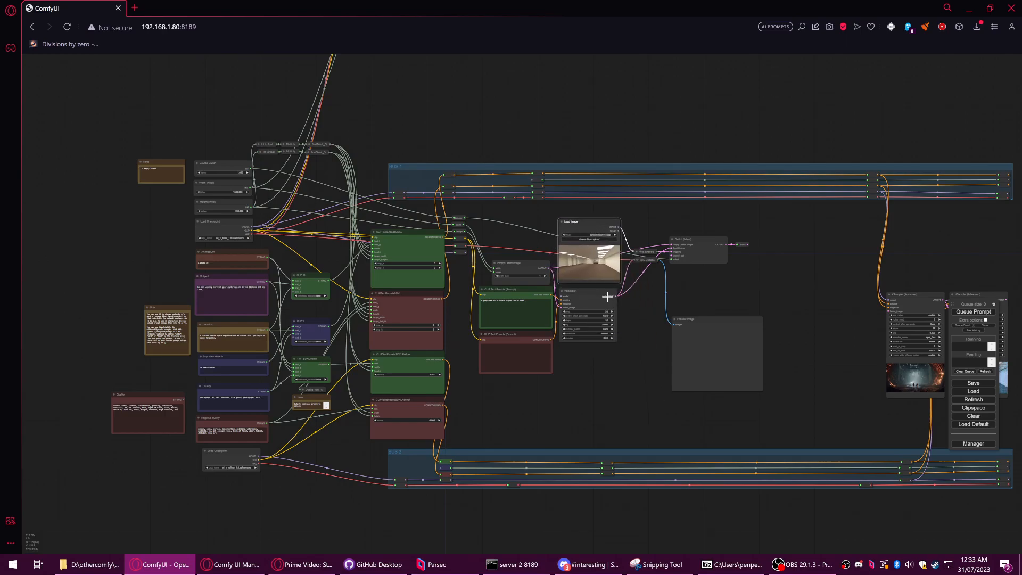
drag(703, 319, 666, 276)
drag(717, 344, 725, 368)
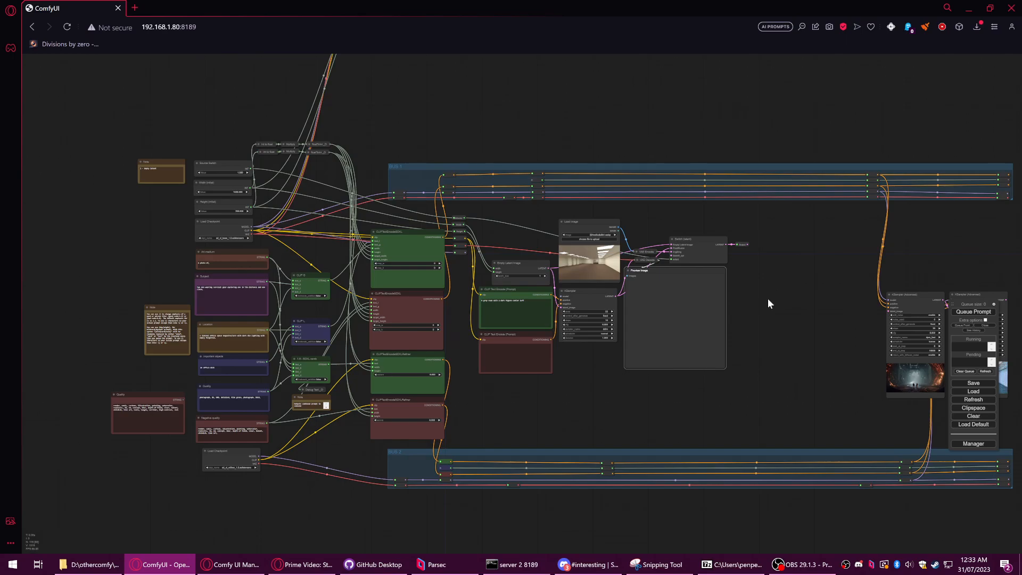
scroll(675, 267, up, 5)
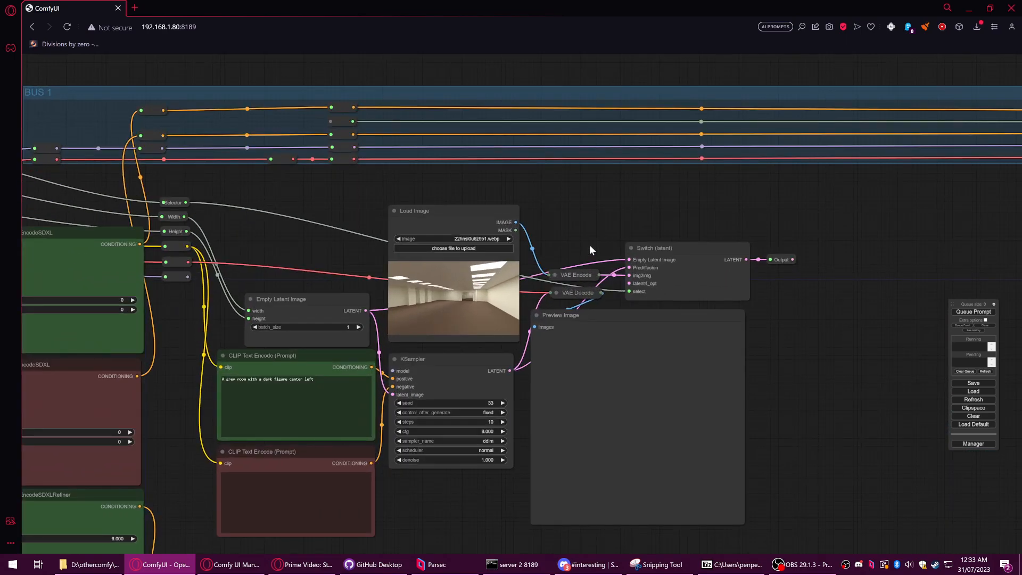
drag(467, 217, 463, 216)
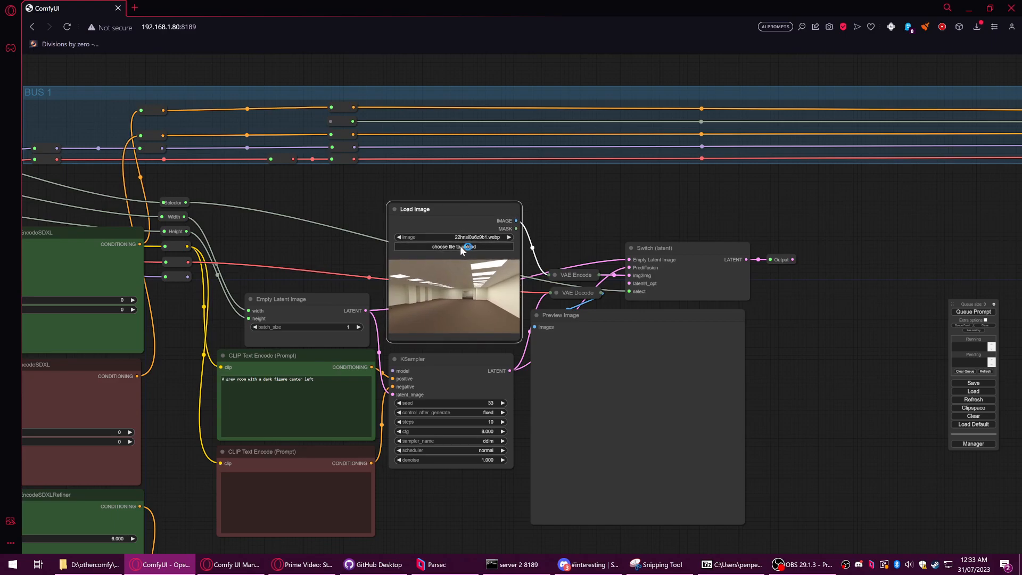
click(458, 248)
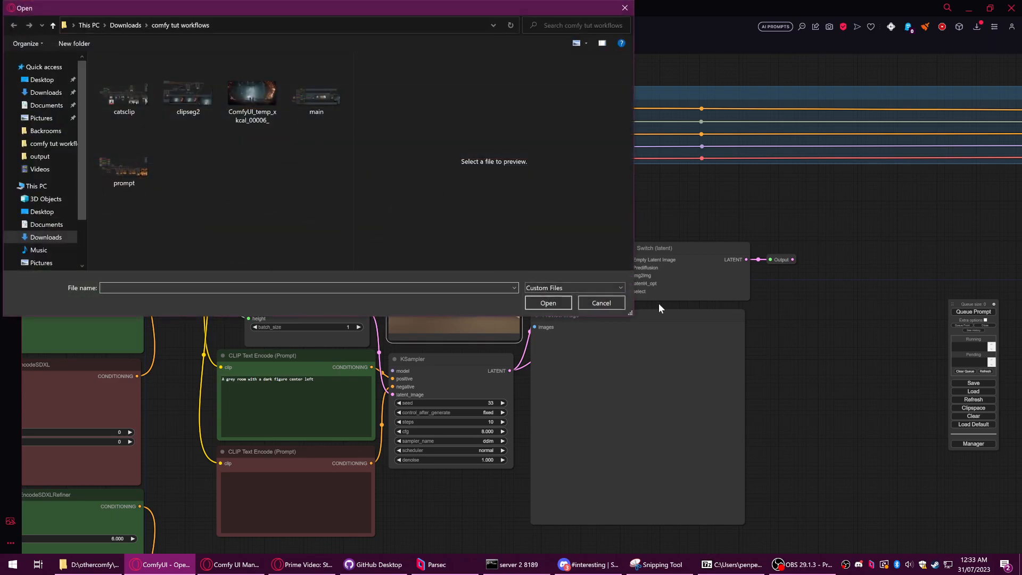
click(607, 304)
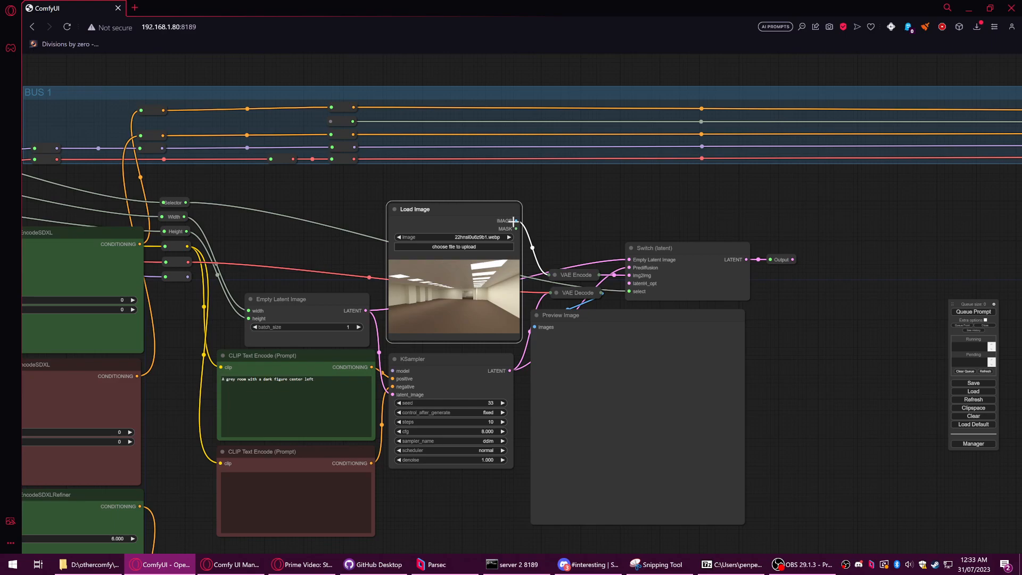
Step: Move the collapsed VAE Encode node up between the Load Image and Switch nodes, and nudge the Switch node
drag(581, 279, 579, 267)
drag(583, 265, 599, 238)
click(690, 248)
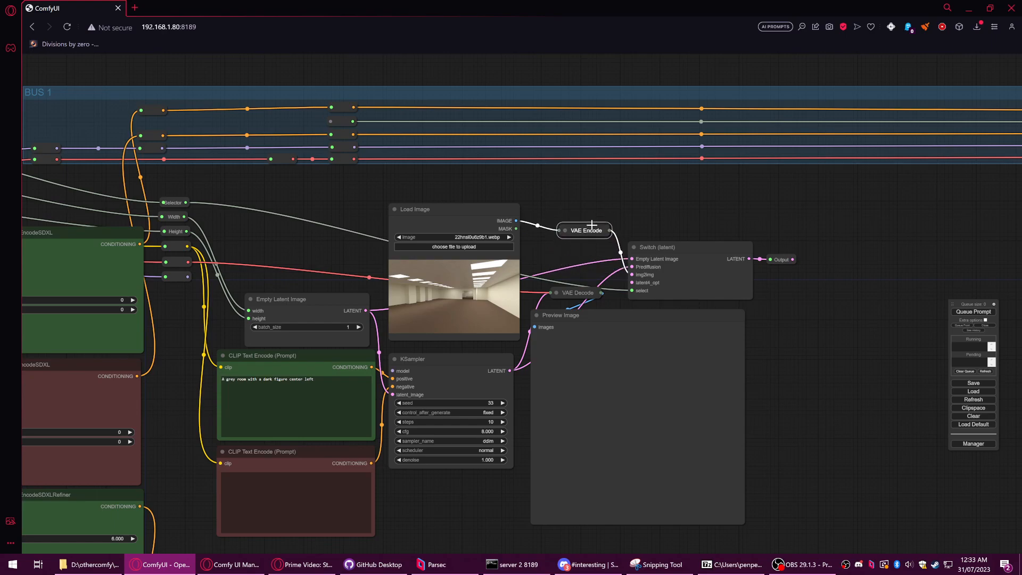
Step: Fine-tune the positions of the Load Image and Switch (latent) nodes around the collapsed VAE Encode node
drag(476, 223, 478, 222)
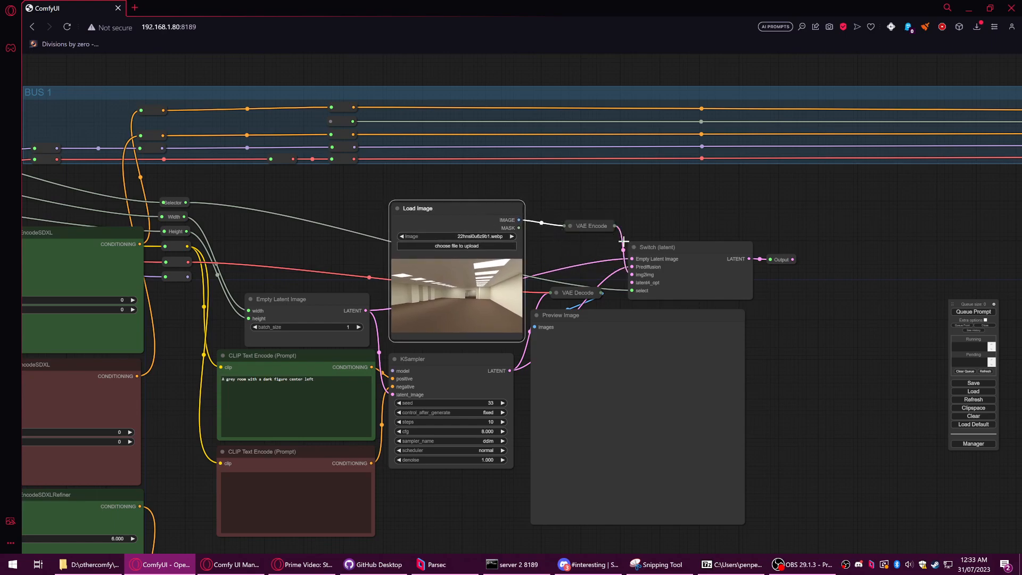
drag(661, 246, 653, 249)
drag(574, 219, 657, 180)
scroll(585, 191, down, 3)
drag(574, 199, 569, 202)
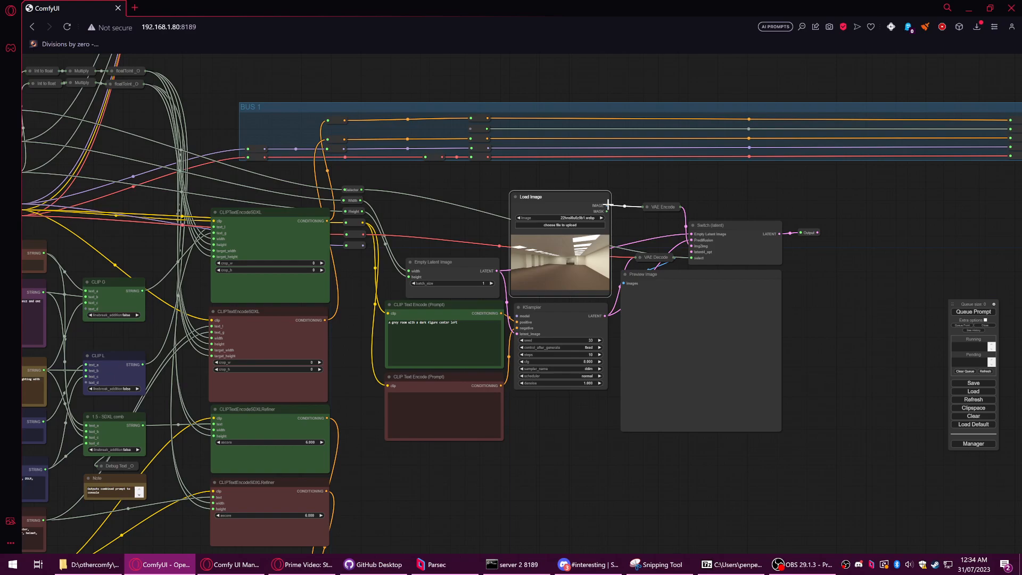
drag(607, 204, 617, 194)
click(618, 182)
double_click(617, 182)
text(upscal)
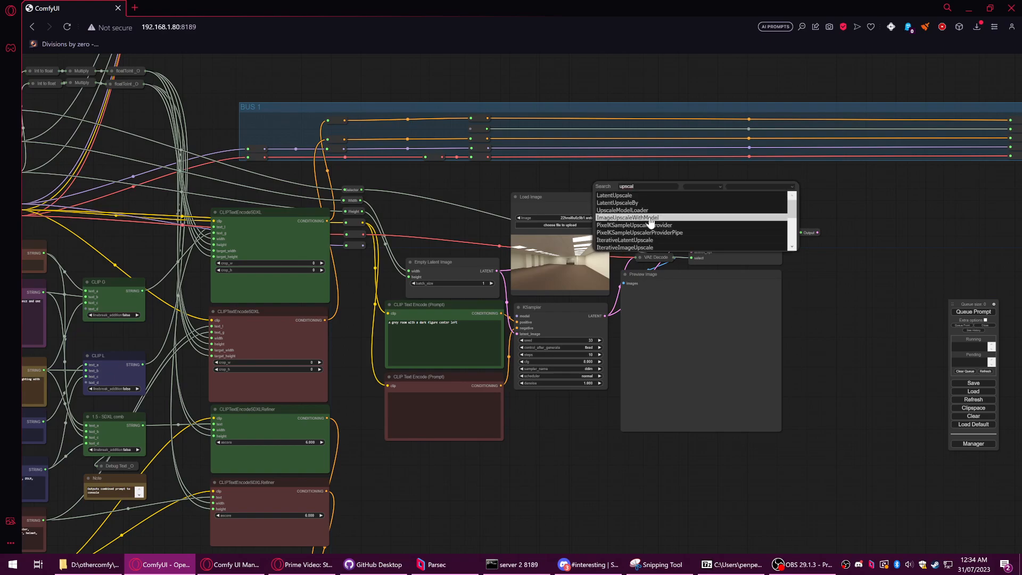
scroll(647, 244, down, 3)
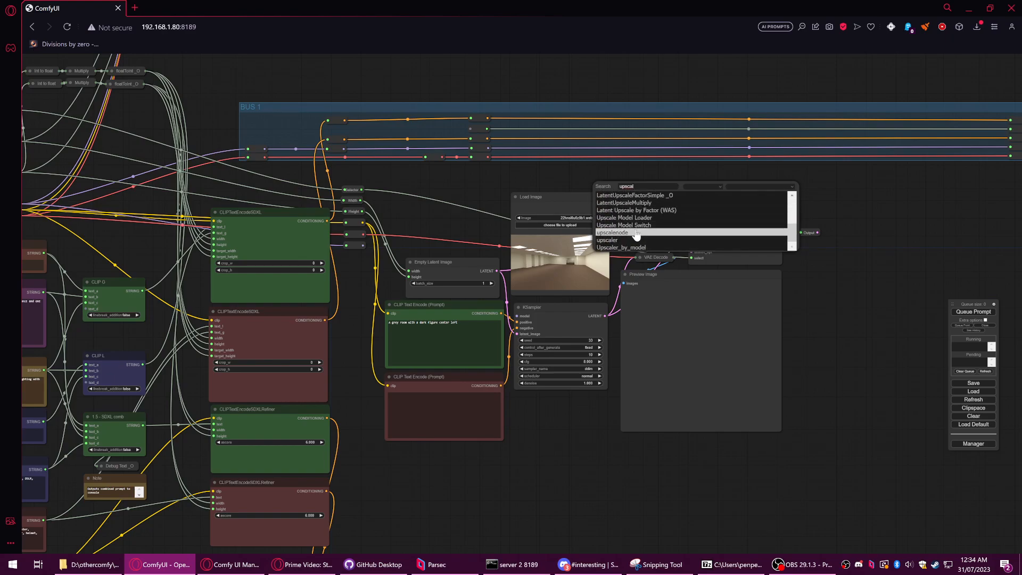
scroll(634, 239, down, 3)
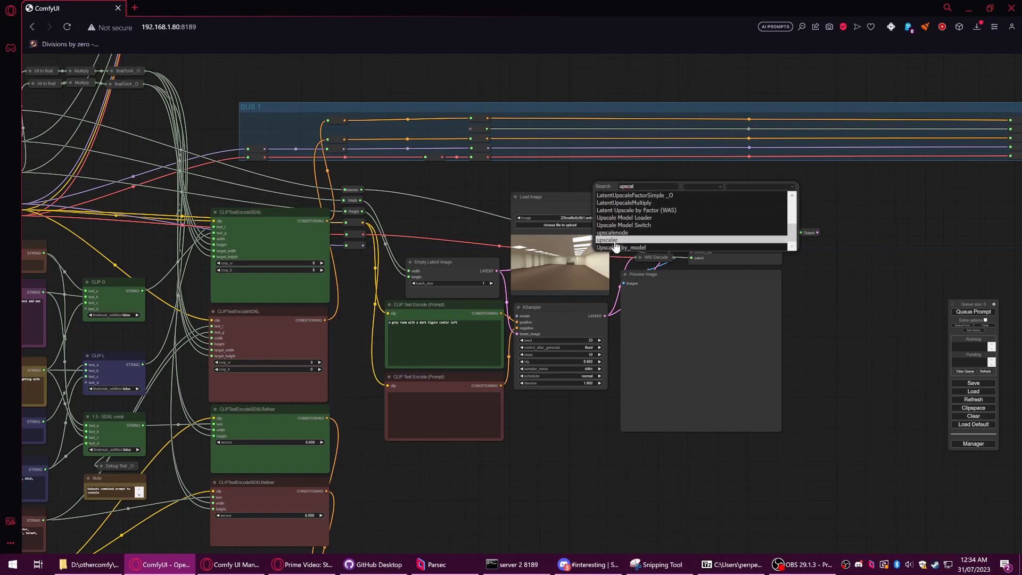
Step: Add an Upscale Image node and place it just above the Switch (latent) node
right_click(691, 166)
click(694, 168)
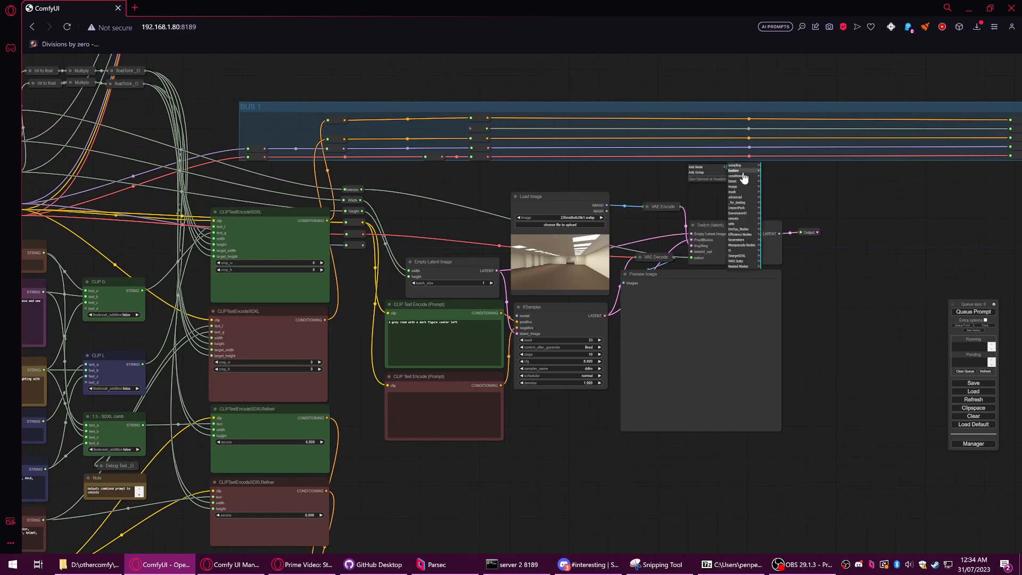
click(735, 186)
click(770, 165)
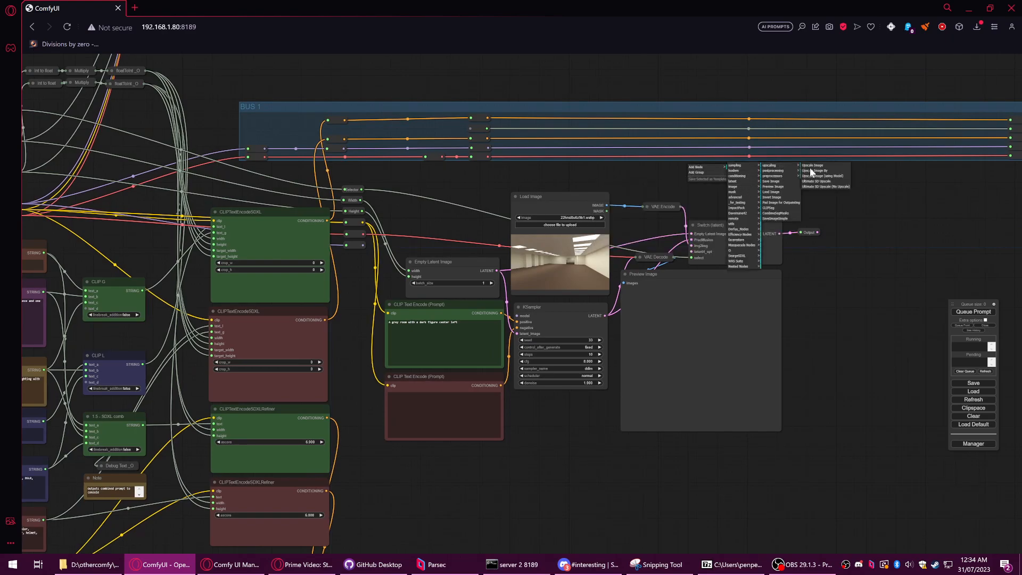
click(814, 165)
mouse_move(729, 167)
mouse_down()
mouse_move(719, 172)
mouse_move(736, 173)
mouse_up()
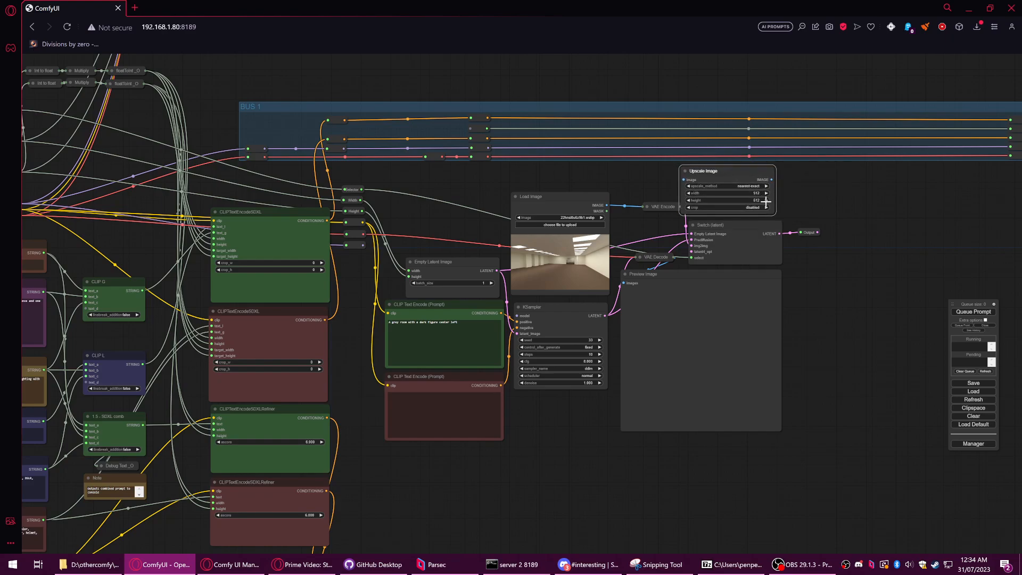
Step: Convert the Upscale Image node's height and width to inputs and connect them to the Height and Width reroutes
right_click(724, 194)
click(756, 277)
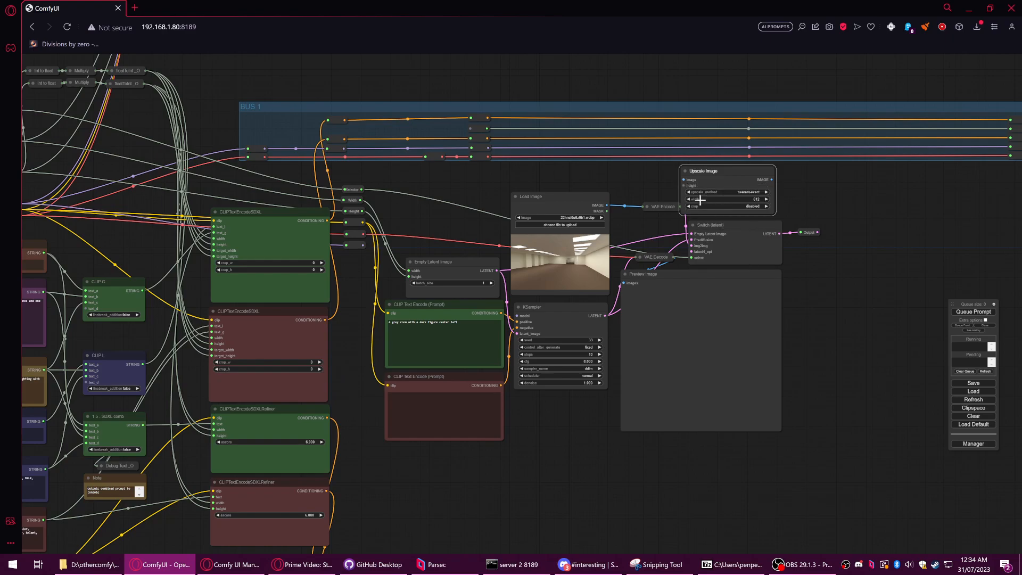
right_click(702, 201)
click(733, 277)
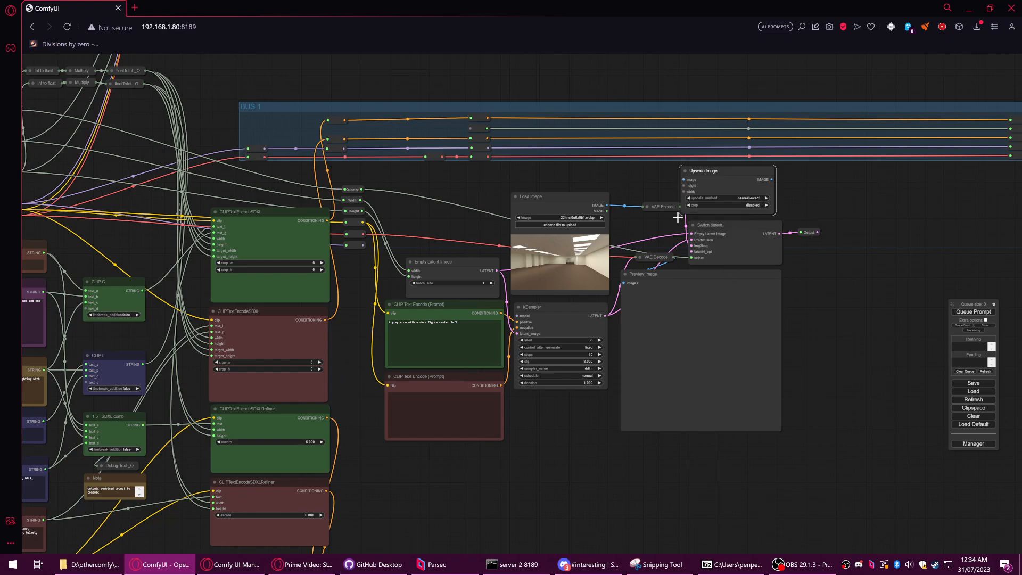
drag(682, 186, 361, 211)
drag(685, 191, 362, 200)
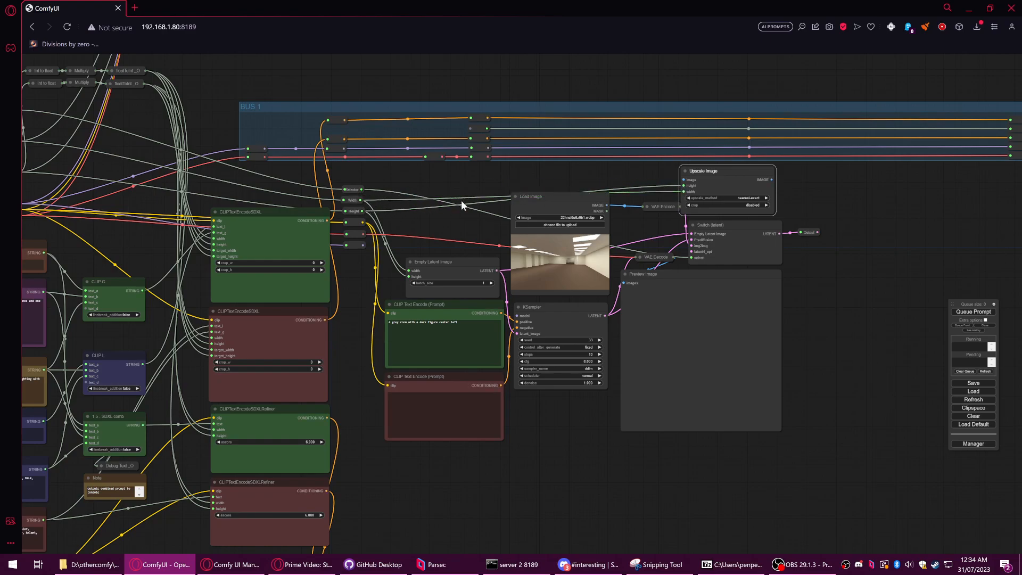
Step: Route the Load Image output through Upscale Image into VAE Encode, and fit the collapsed Upscale Image between the Load Image and Switch nodes
drag(721, 175, 669, 180)
drag(810, 232, 827, 246)
drag(702, 179, 743, 181)
drag(607, 205, 516, 163)
drag(582, 172, 652, 246)
drag(548, 166, 653, 172)
click(411, 199)
click(675, 169)
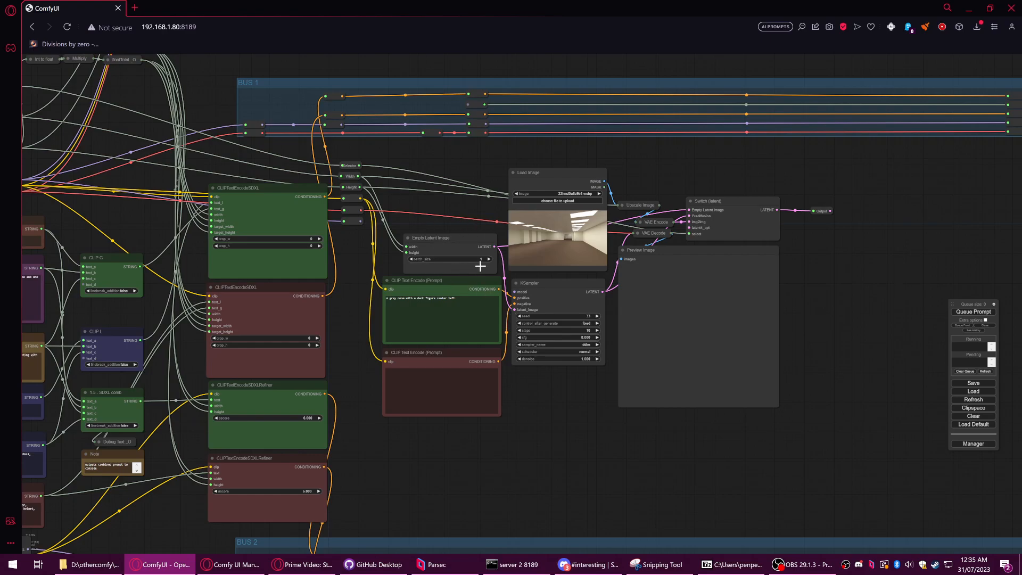
drag(733, 200, 737, 202)
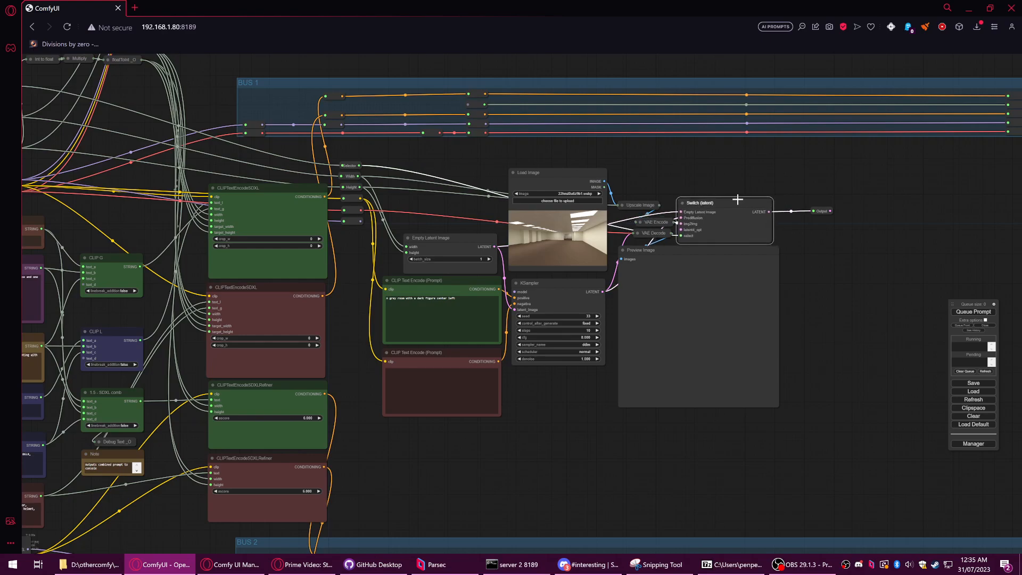
Step: Review the Source Switch, Width (initial) and Height (initial) nodes and the wires leaving them
drag(483, 211, 1000, 328)
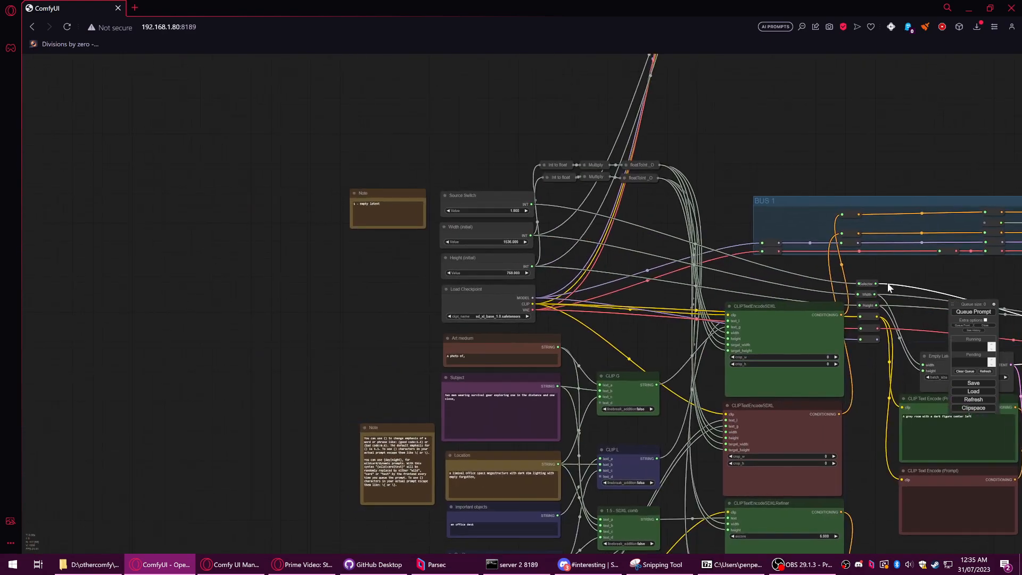
scroll(501, 212, up, 5)
click(484, 190)
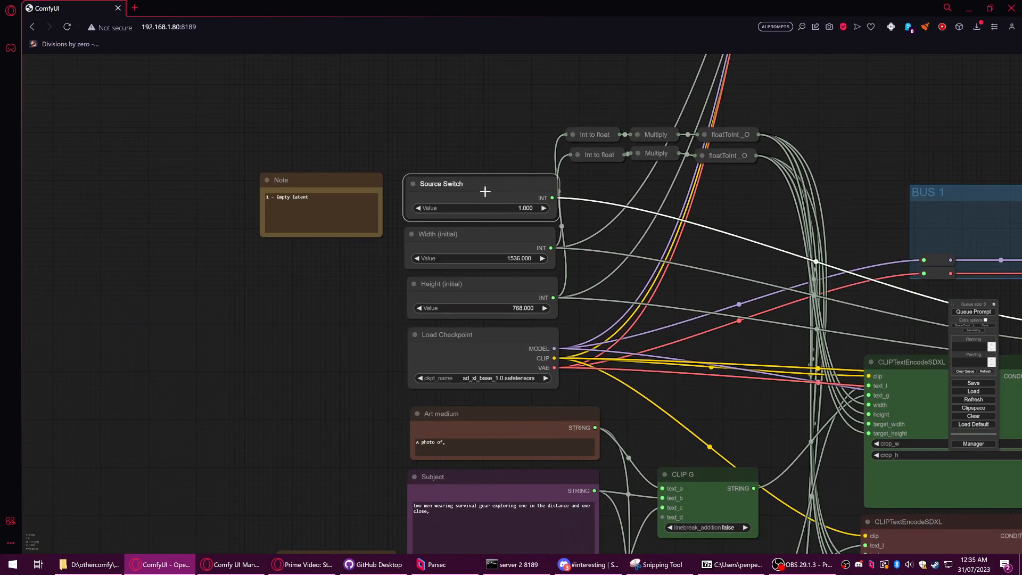
click(489, 238)
click(489, 292)
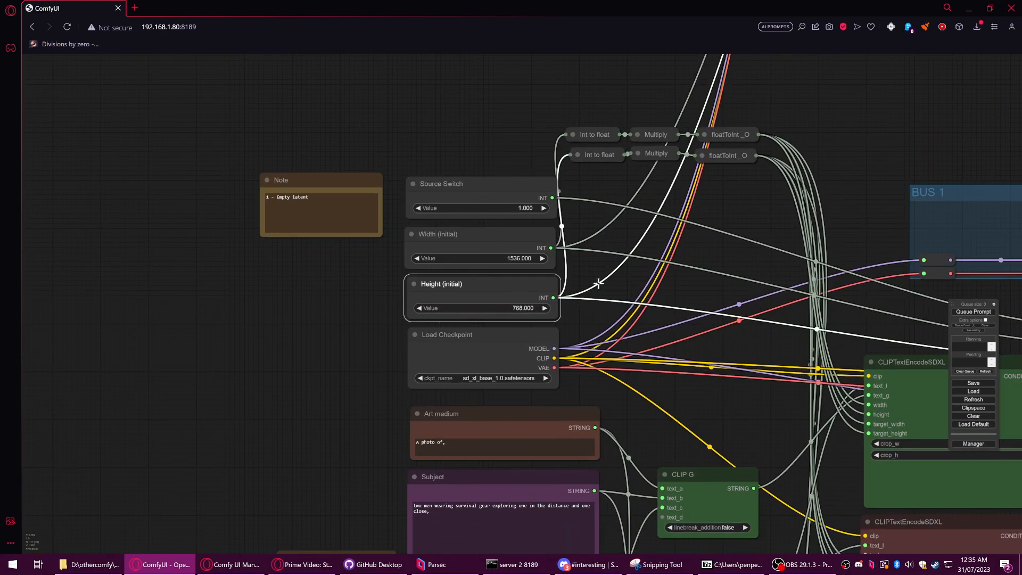
scroll(572, 285, down, 7)
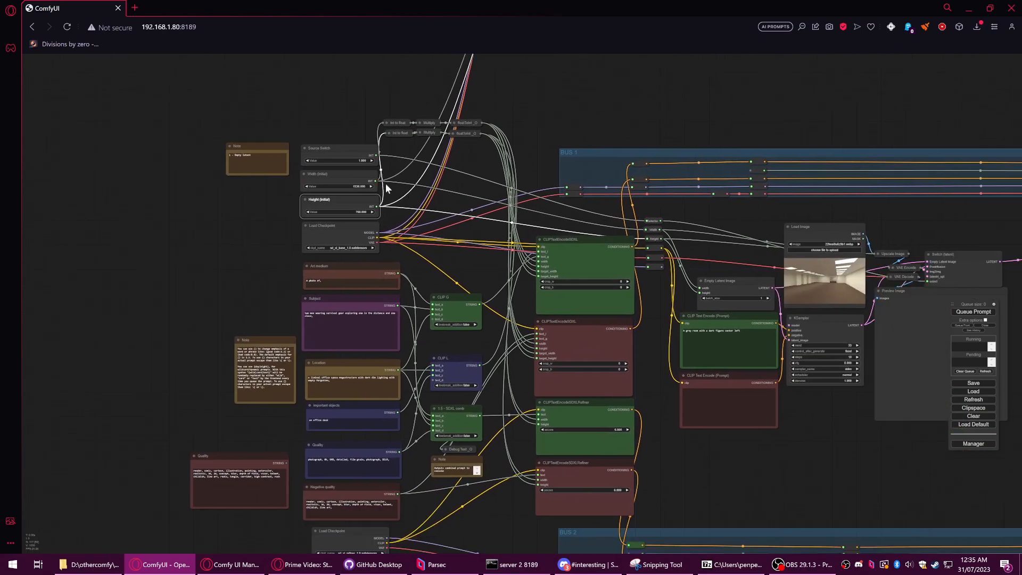
Step: Connect the Output reroute to the first KSampler (Advanced)'s latent_image input and move the reroute along that wire's path
drag(861, 405, 702, 371)
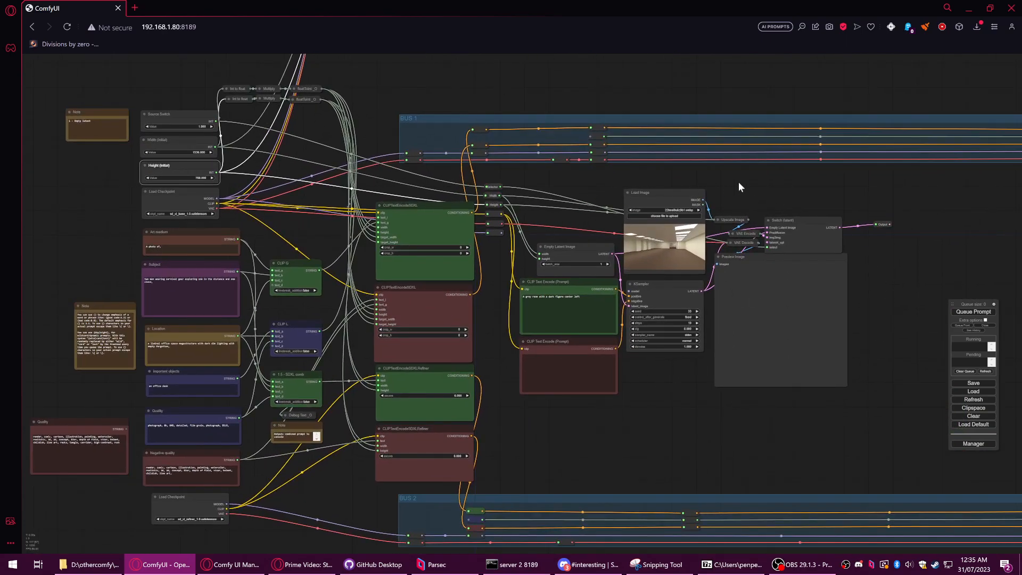
drag(899, 225, 882, 314)
scroll(723, 234, up, 1)
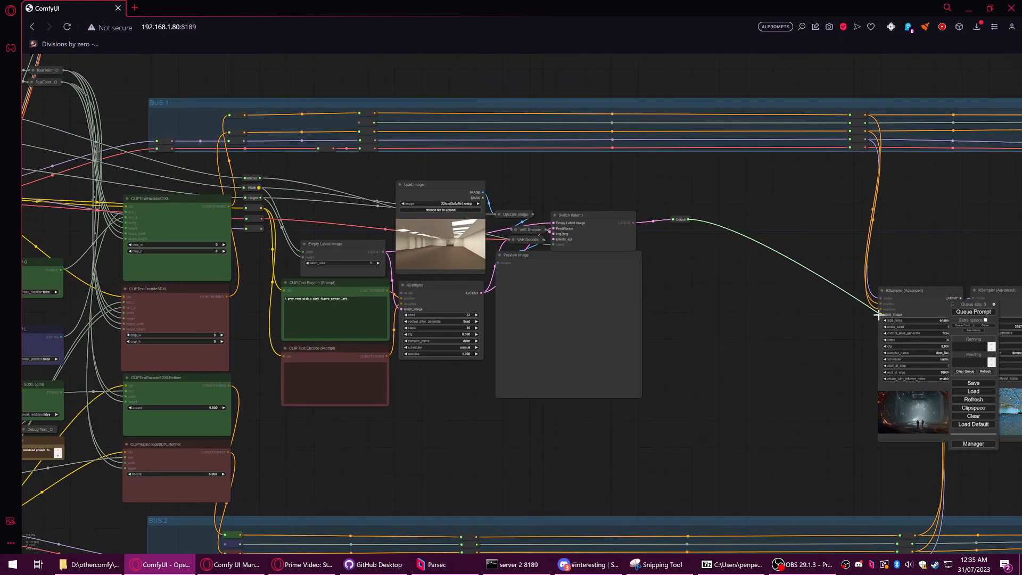
drag(683, 218, 724, 240)
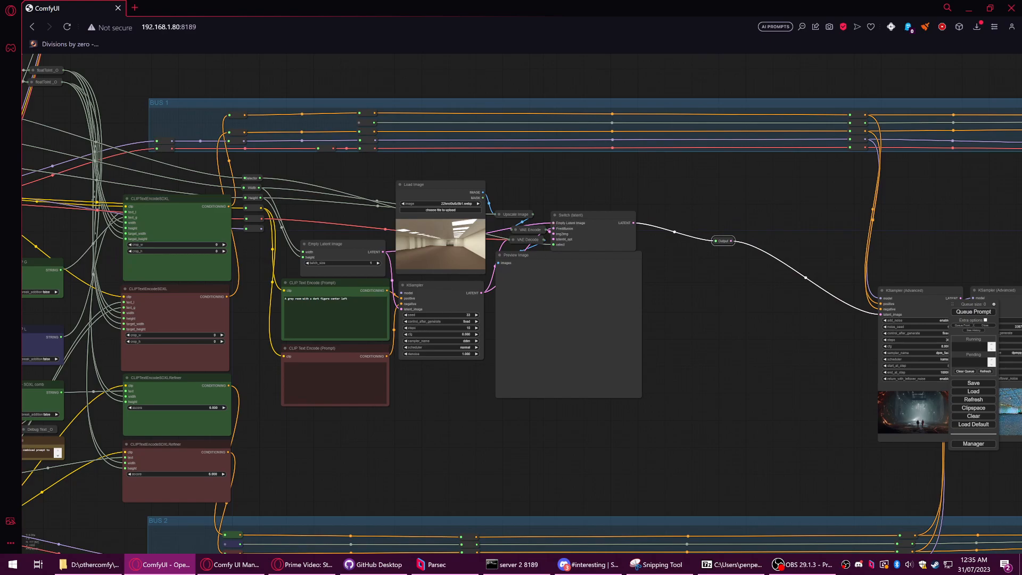
Step: Examine how the initial width and height nodes feed the size inputs of the first CLIPTextEncodeSDXL node
drag(717, 382, 896, 417)
drag(292, 220, 462, 285)
scroll(286, 234, up, 8)
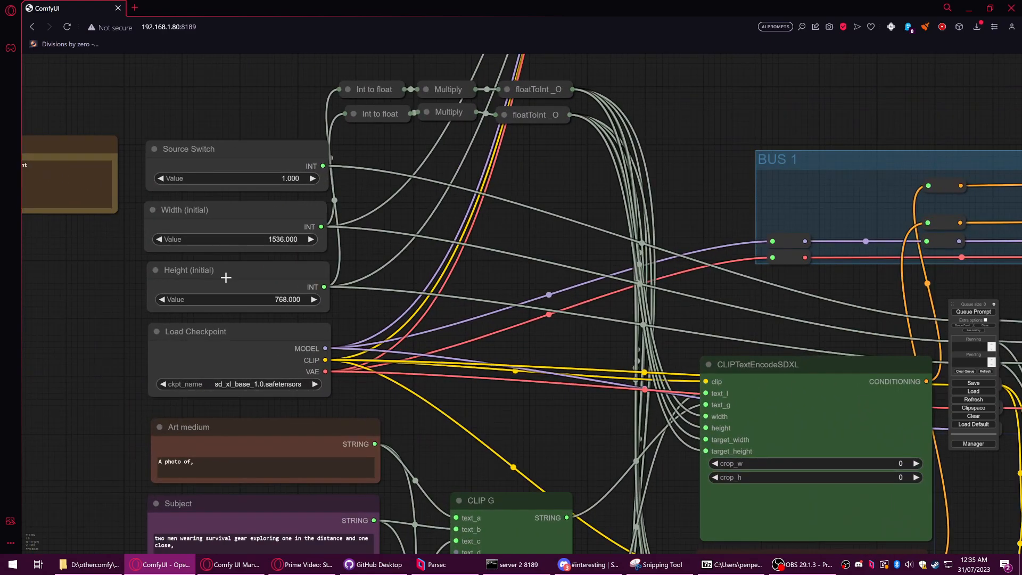
scroll(285, 299, down, 7)
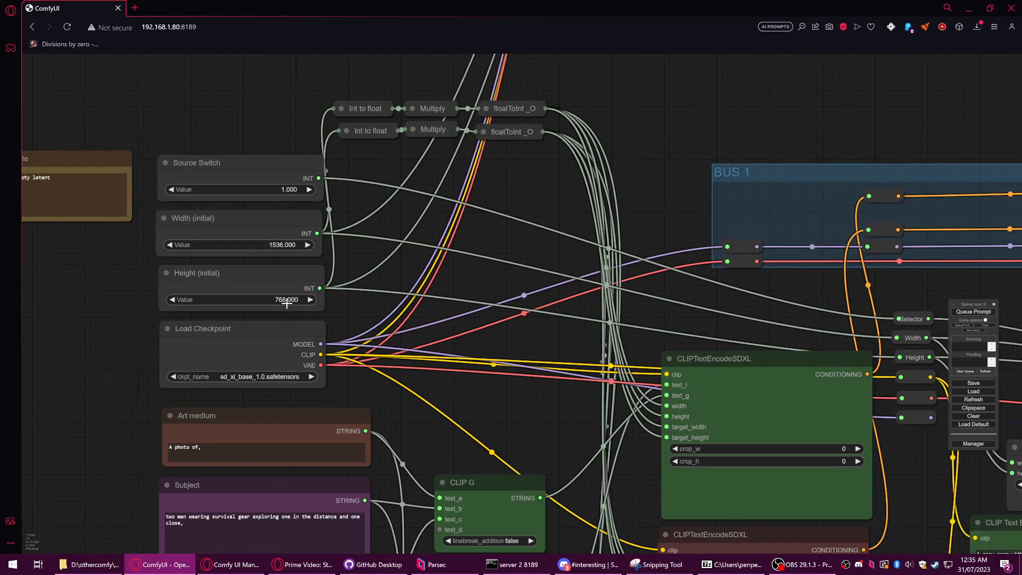
drag(425, 316, 376, 260)
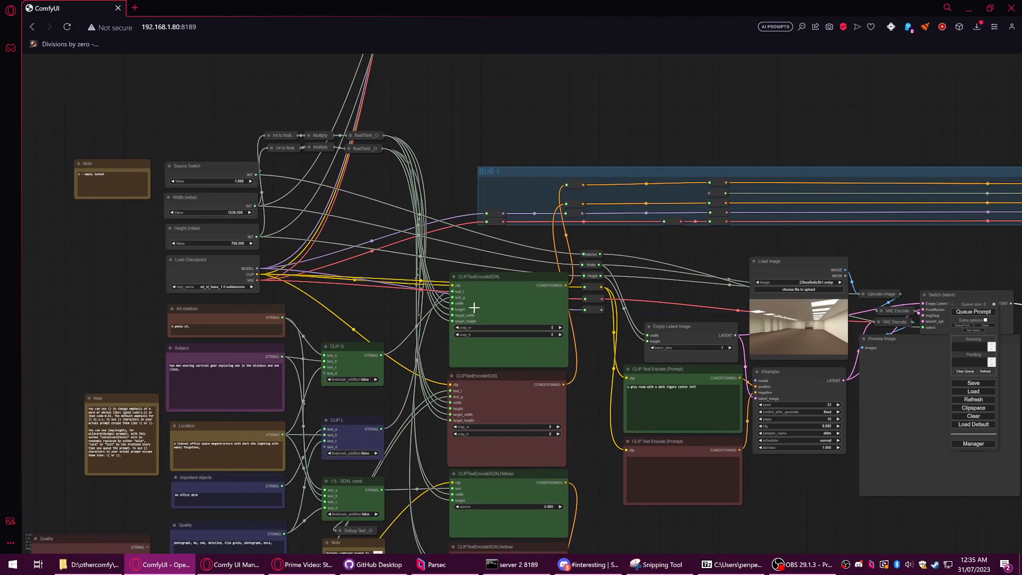
scroll(519, 283, up, 10)
click(516, 262)
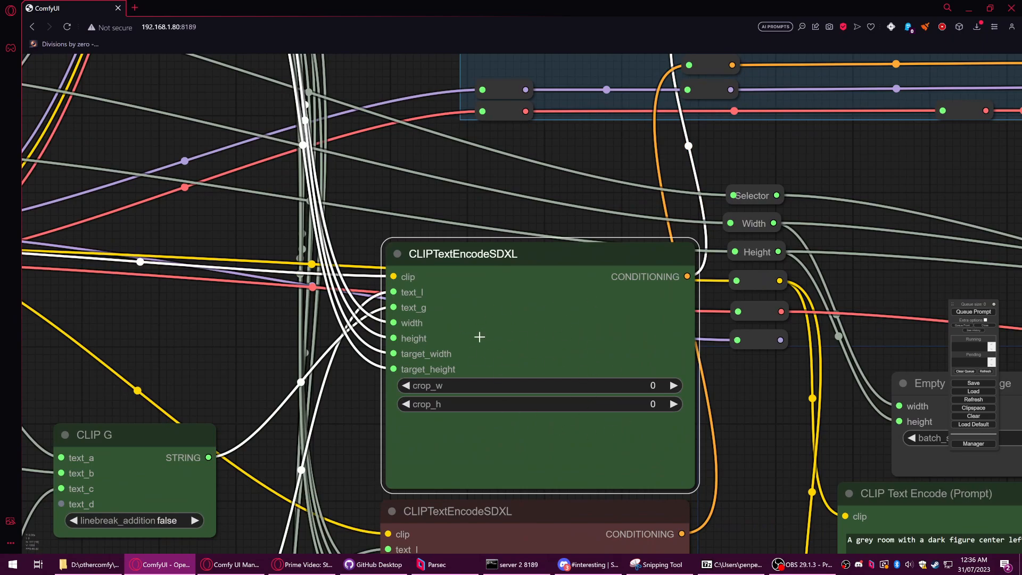
scroll(569, 304, down, 10)
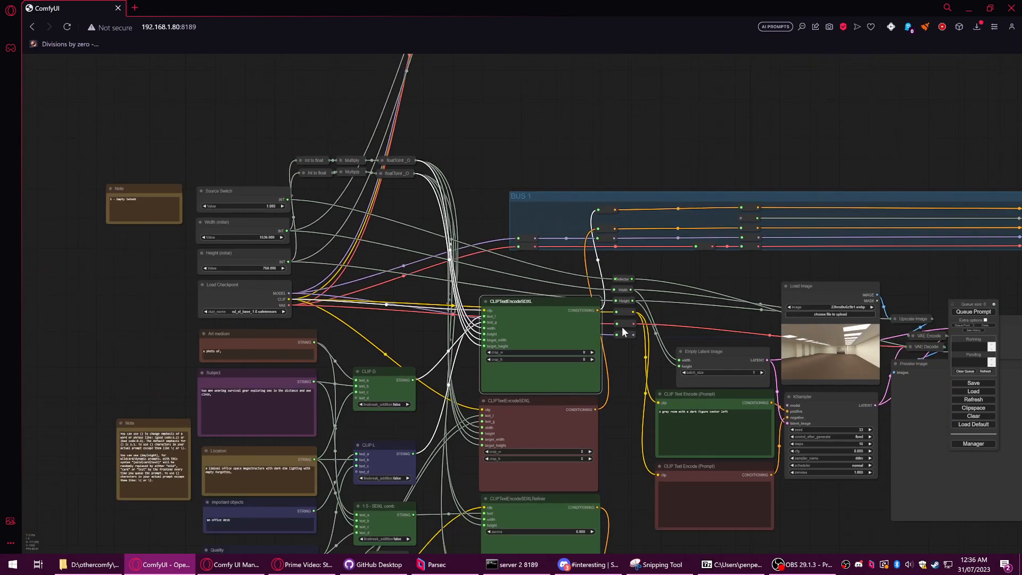
Step: Add a VAE Decode and a Preview Image node after the second KSampler (Advanced), taking the VAE from the end of BUS 1
drag(720, 293, 481, 212)
drag(822, 354, 589, 303)
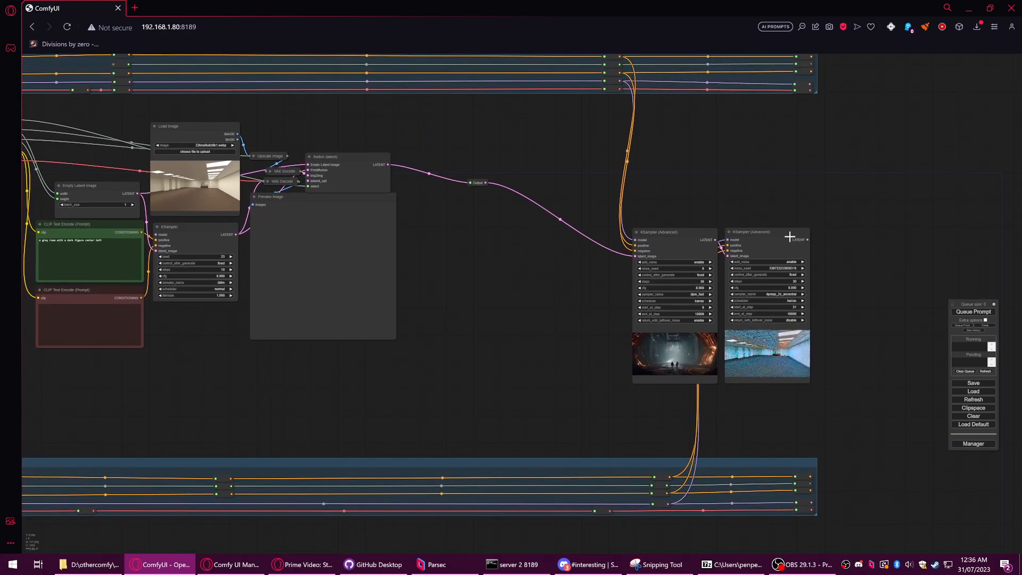
mouse_move(854, 244)
mouse_down()
mouse_move(740, 248)
mouse_move(848, 245)
mouse_up()
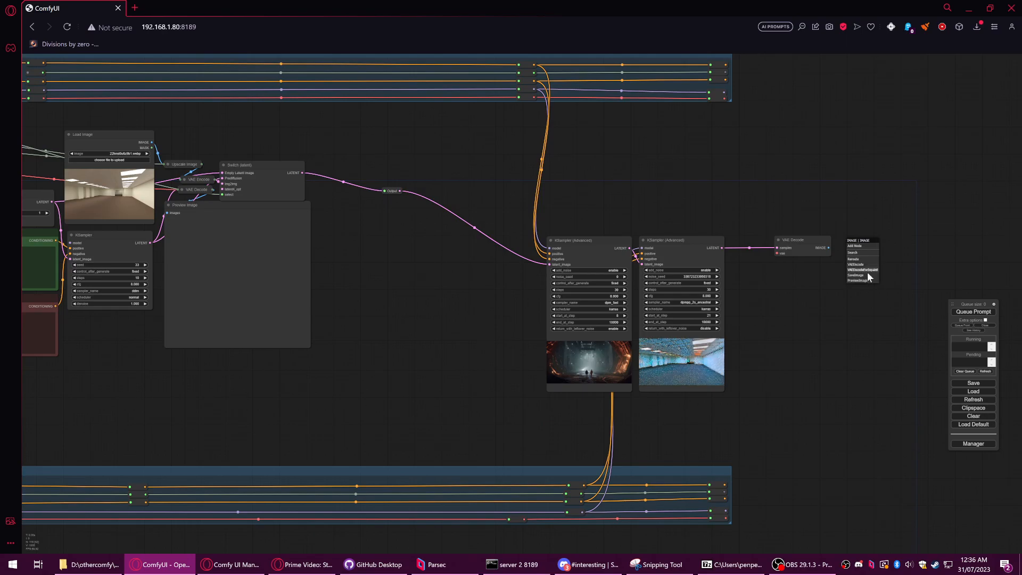
click(863, 283)
drag(776, 254, 716, 98)
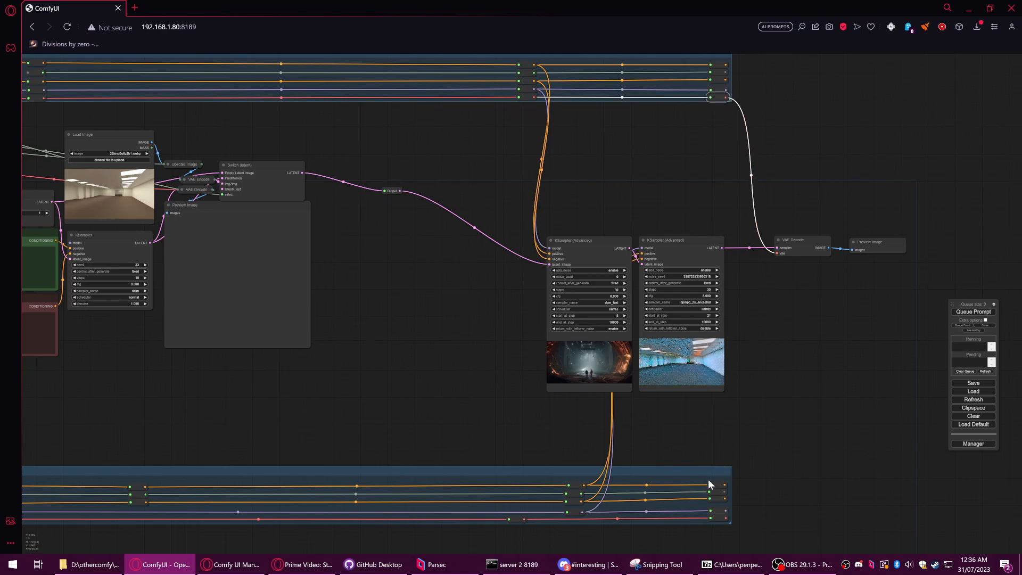
Step: Examine the second KSampler (Advanced)'s connections and trace its lines back along BUS 2
drag(691, 242, 797, 335)
drag(802, 381, 690, 247)
drag(511, 436, 1008, 360)
drag(116, 439, 116, 406)
drag(722, 475, 384, 467)
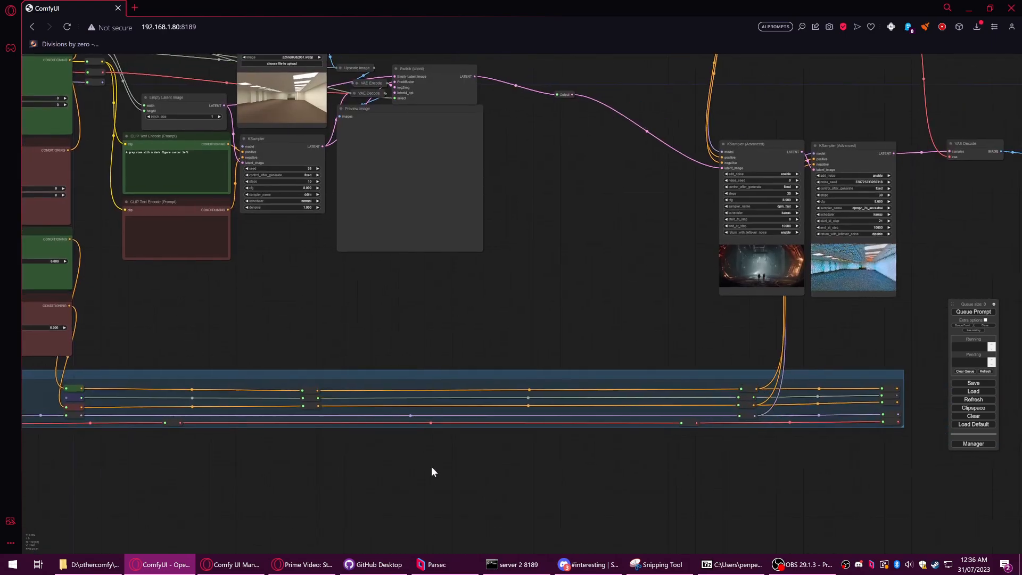
drag(609, 469, 381, 484)
Step: Pull the second KSampler (Advanced) and the VAE Decode node away from the first sampler and inspect both sampler previews
drag(588, 159, 615, 191)
mouse_move(746, 160)
mouse_down()
mouse_move(738, 153)
mouse_move(755, 164)
mouse_up()
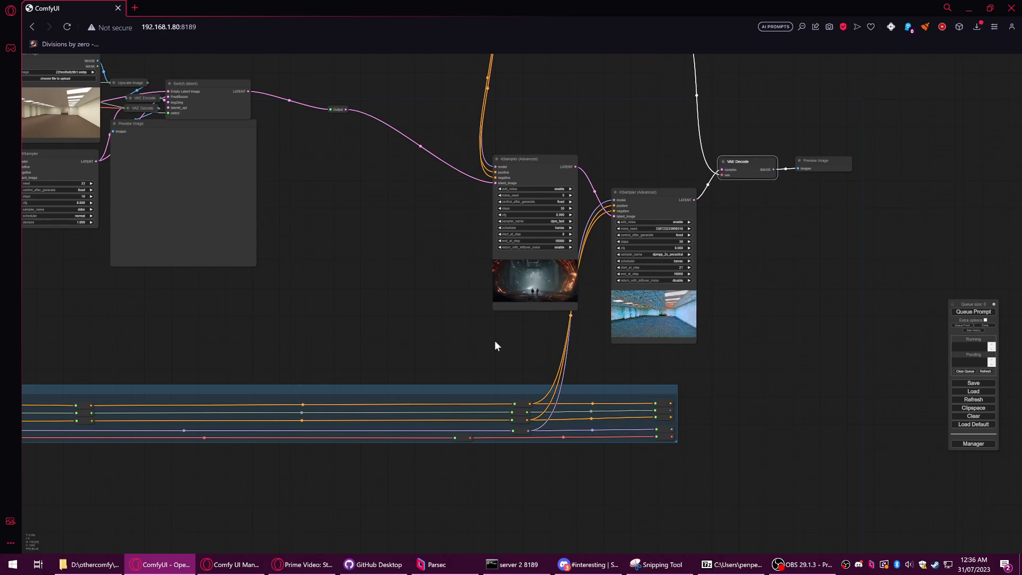
drag(649, 199, 635, 179)
drag(576, 167, 597, 152)
scroll(653, 313, up, 3)
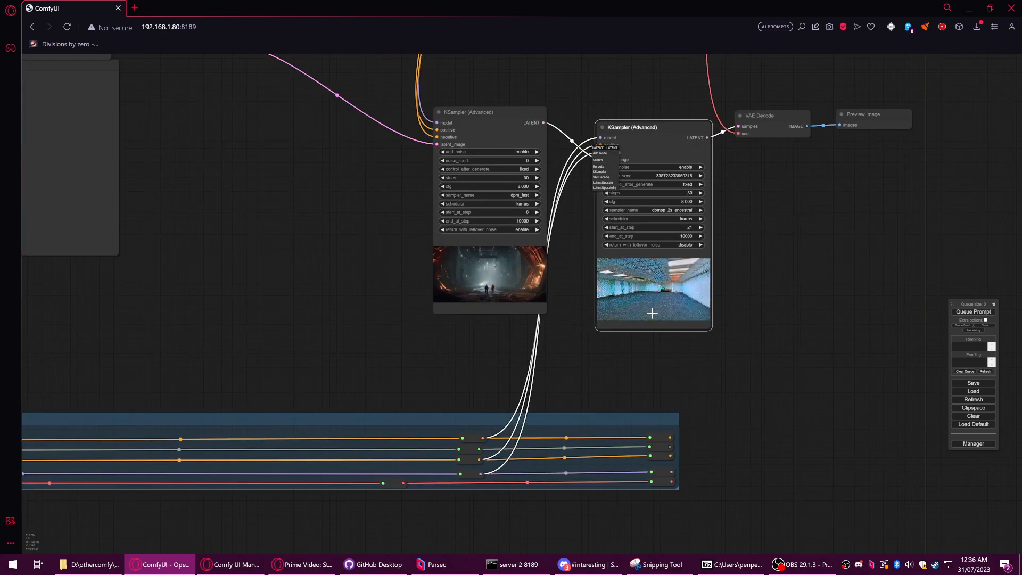
scroll(654, 313, up, 10)
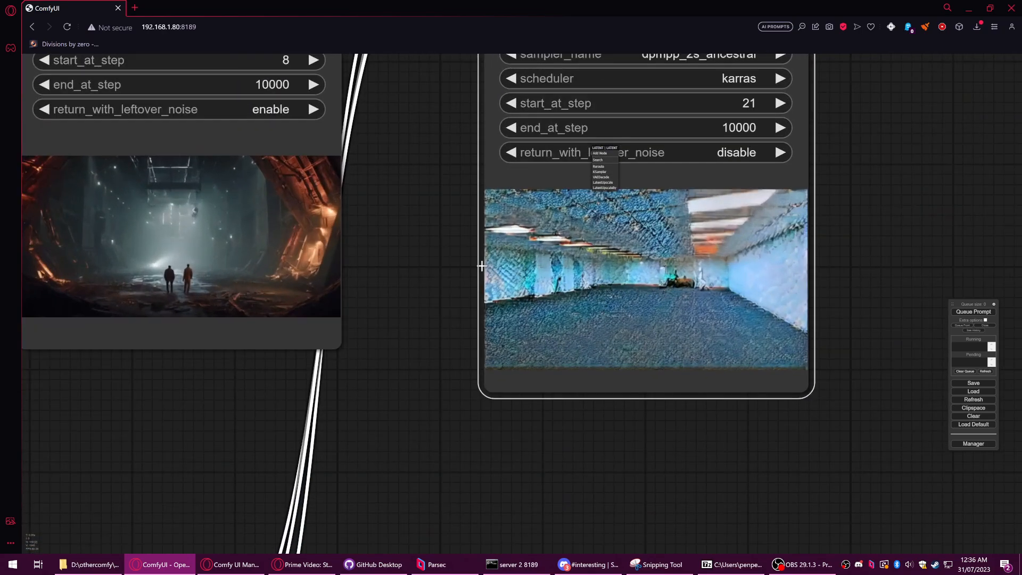
scroll(459, 230, down, 9)
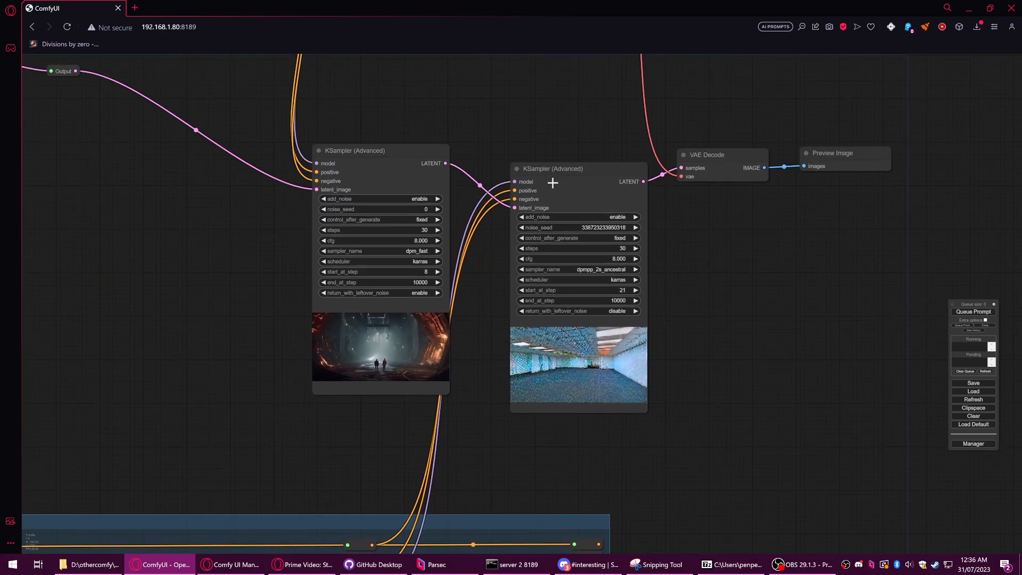
Step: Line up the second KSampler (Advanced) beside the first, and move the VAE Decode and Preview Image nodes closer to it
drag(553, 183, 522, 164)
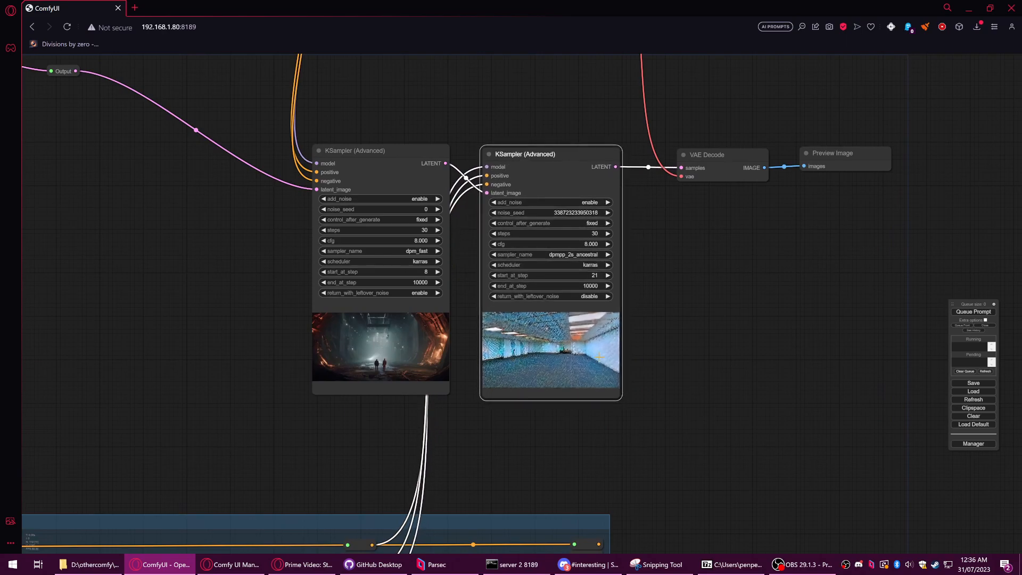
drag(708, 298, 746, 282)
drag(763, 147, 732, 145)
click(868, 145)
drag(869, 145, 837, 143)
scroll(794, 244, down, 5)
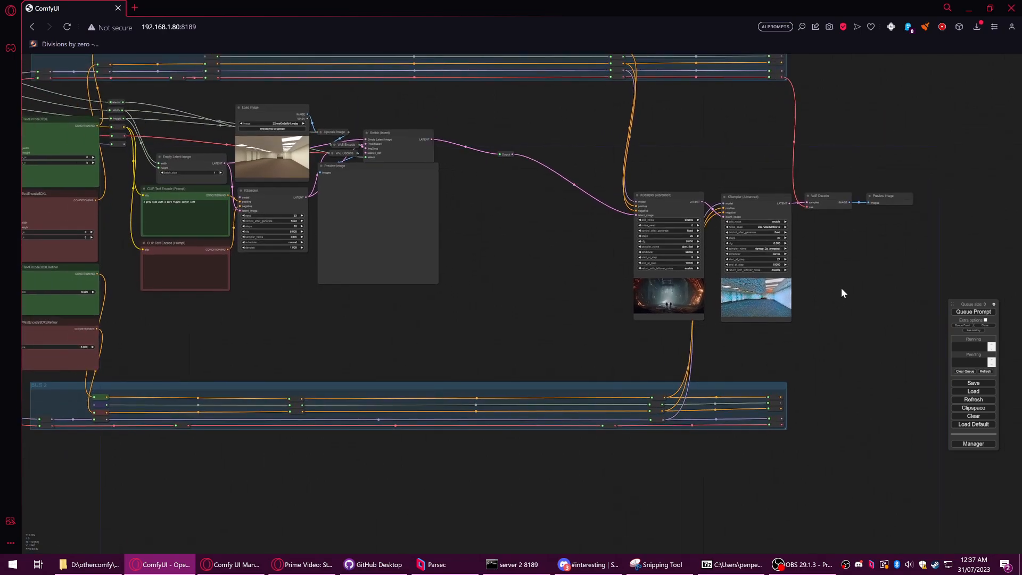
Step: Queue the prompt and examine the prediffusion KSampler's input connections
click(968, 312)
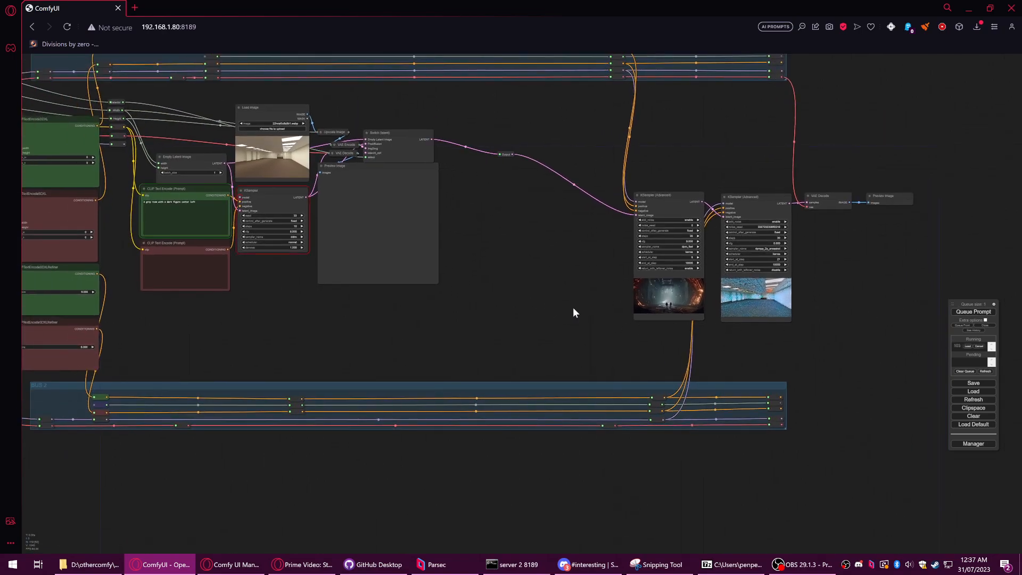
scroll(559, 307, up, 7)
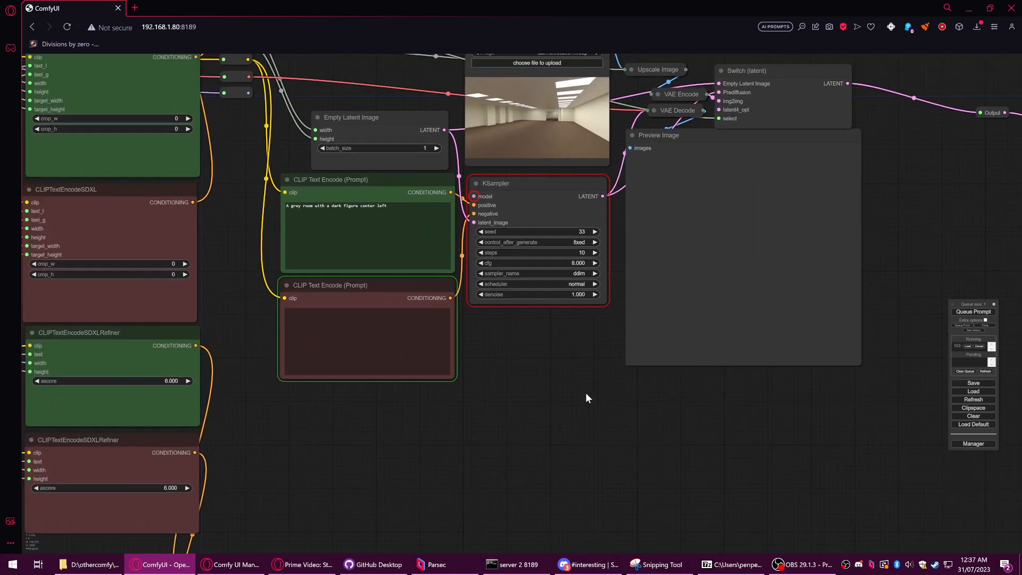
drag(570, 381, 740, 504)
scroll(509, 224, down, 4)
scroll(473, 253, up, 7)
Step: Connect the model line to the prediffusion KSampler's model input through a new Reroute node above Empty Latent Image
drag(467, 250, 713, 266)
click(701, 280)
click(522, 335)
drag(740, 334, 762, 387)
drag(721, 267, 707, 265)
scroll(571, 179, down, 5)
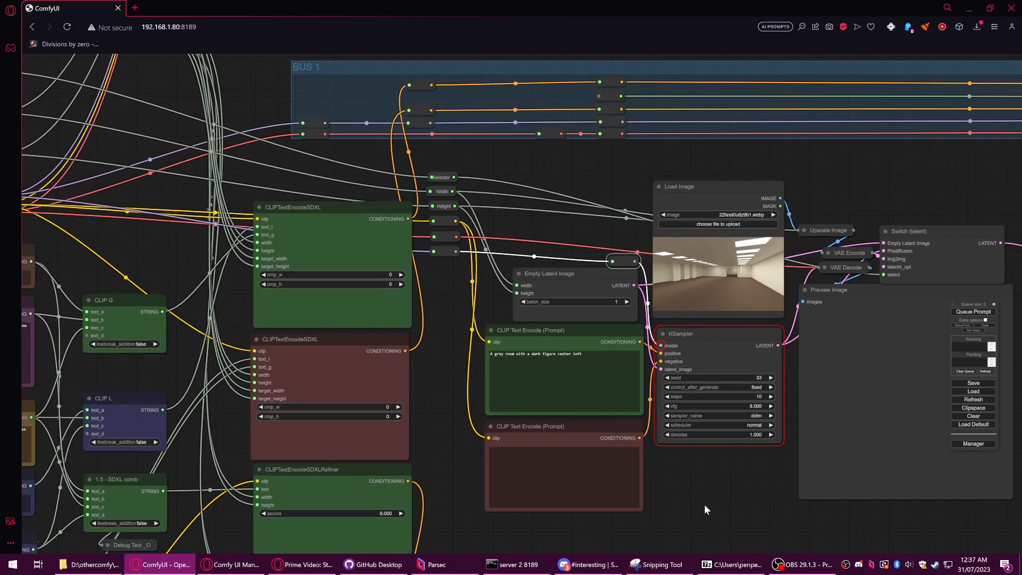
Step: Bring the Output reroute closer to Switch (latent) and add a group that encloses the latent source nodes
drag(705, 505, 454, 385)
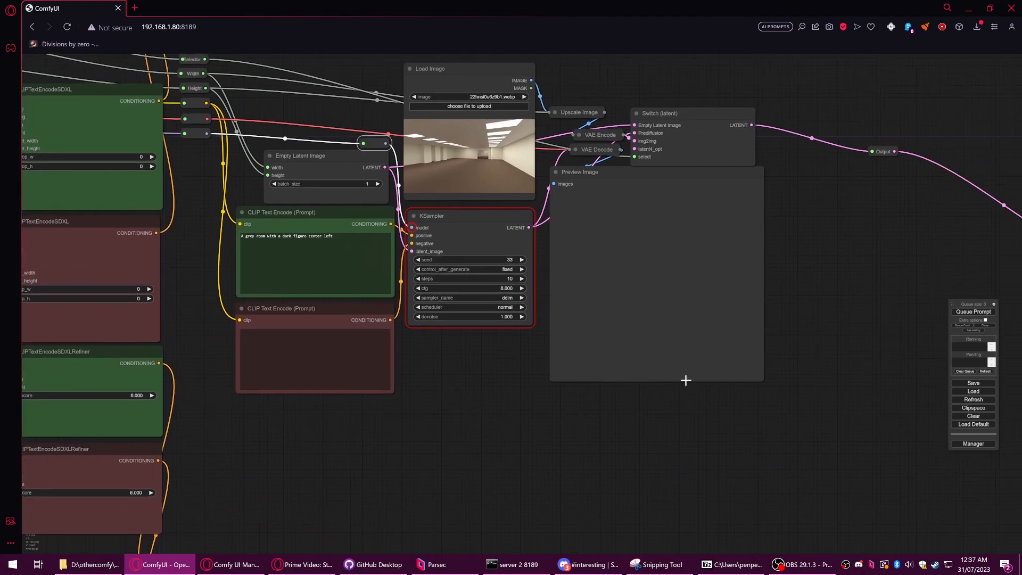
scroll(857, 396, down, 3)
drag(361, 145, 879, 405)
drag(733, 217, 767, 236)
drag(918, 238, 856, 253)
right_click(385, 156)
click(391, 159)
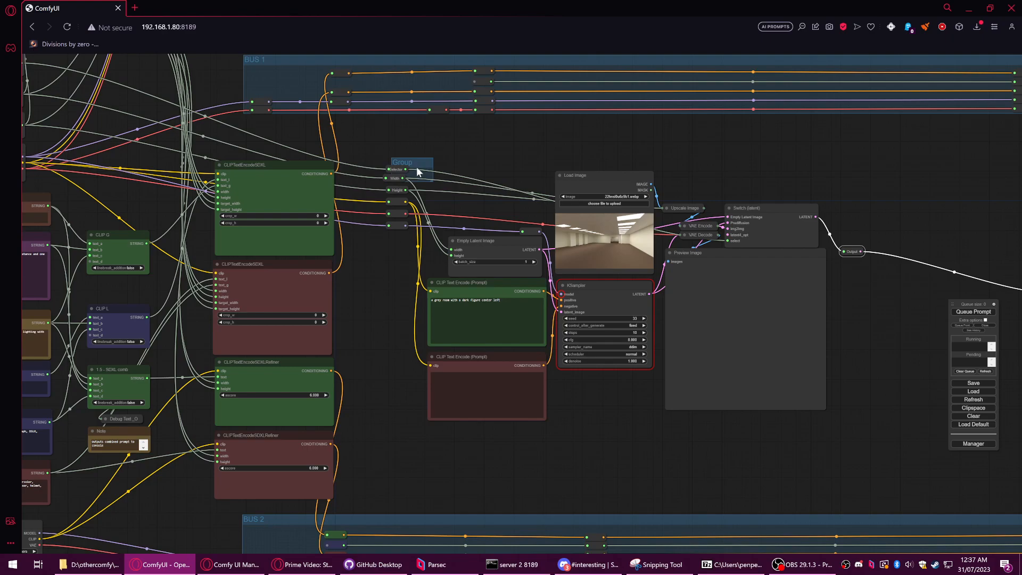
drag(433, 180, 876, 433)
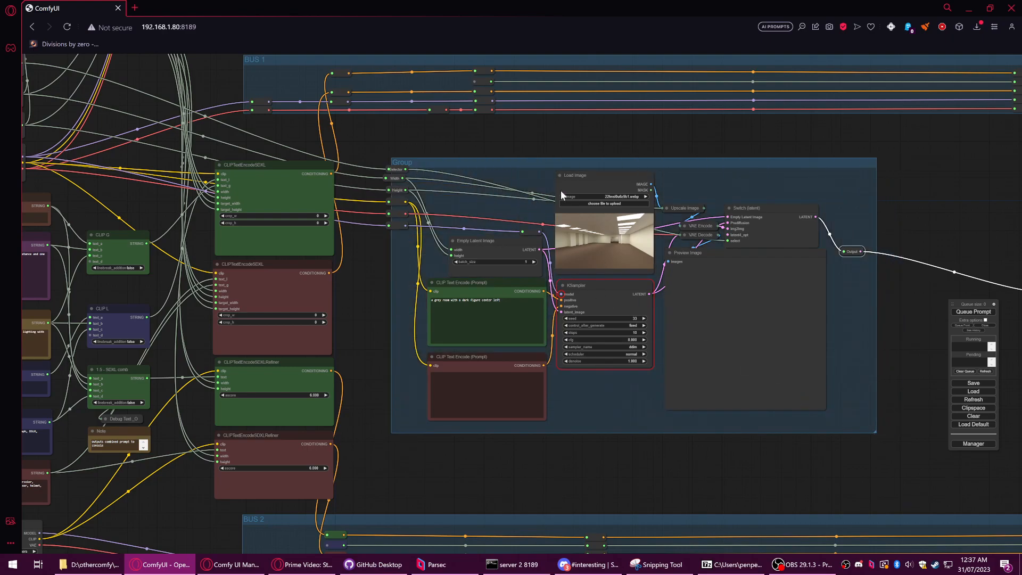
Step: Nudge Load Image and the input reroutes into place within the group, and shift the final Preview Image closer to its VAE Decode
mouse_move(591, 165)
mouse_down()
mouse_move(600, 178)
mouse_move(590, 176)
mouse_move(604, 169)
mouse_move(580, 171)
mouse_up()
drag(396, 237, 400, 185)
drag(399, 239, 402, 239)
drag(593, 137, 371, 134)
drag(655, 196, 351, 131)
drag(855, 198, 844, 198)
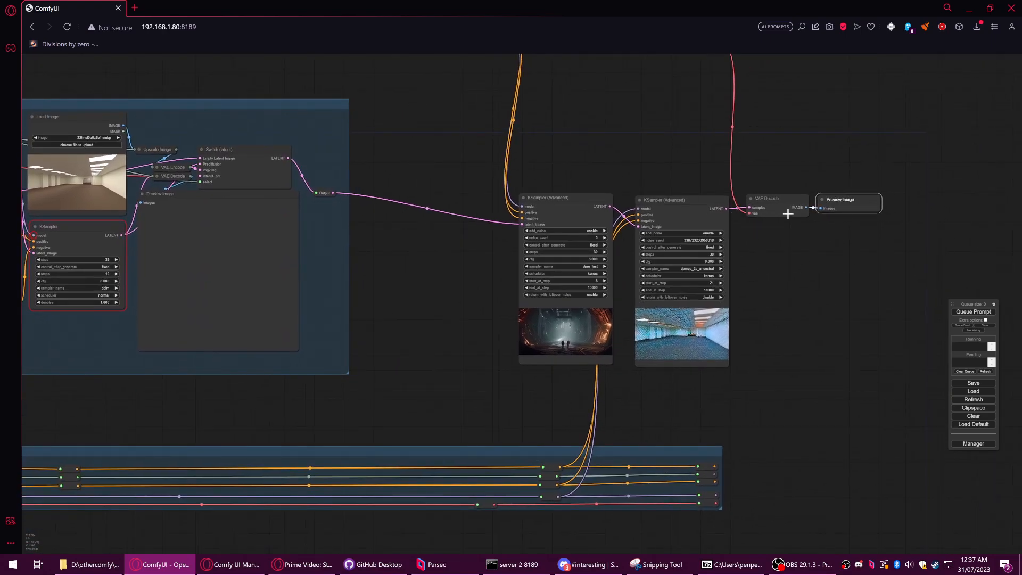
Step: Queue the prompt, watch the prediffusion KSampler and its preview, and dismiss the error report
click(969, 314)
drag(848, 382, 814, 380)
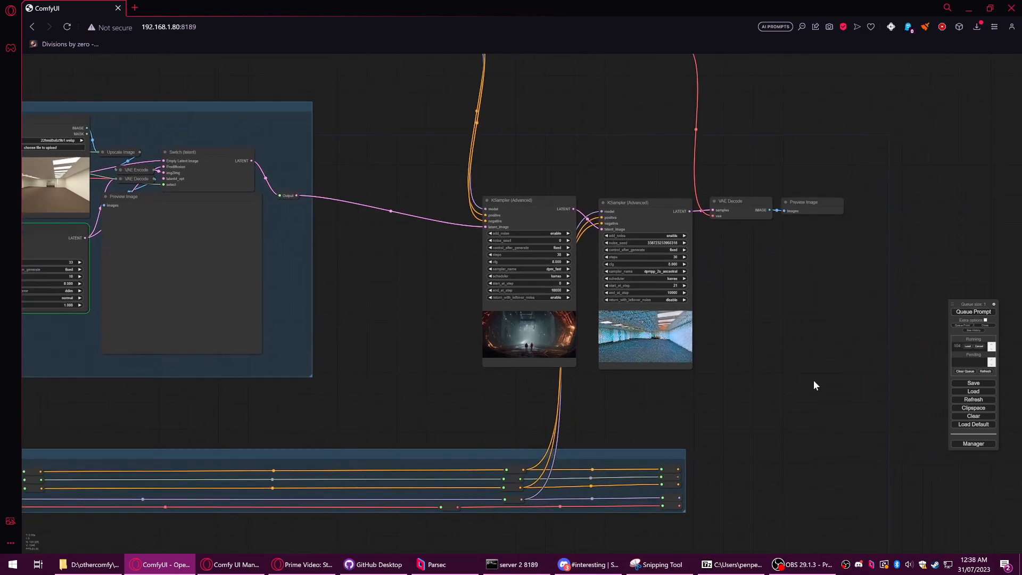
drag(457, 340, 746, 371)
drag(452, 318, 548, 318)
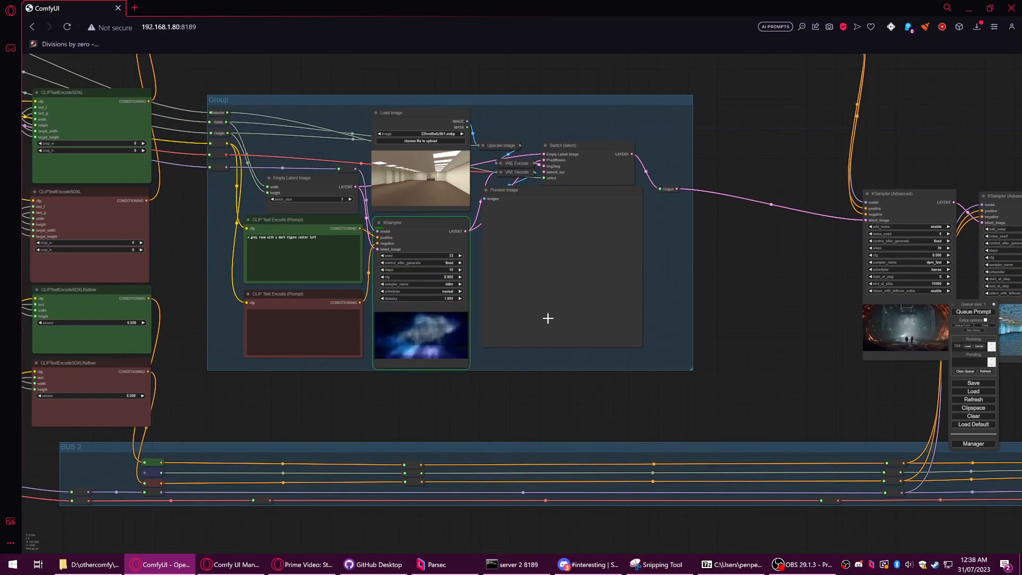
scroll(419, 284, up, 1)
scroll(420, 285, up, 4)
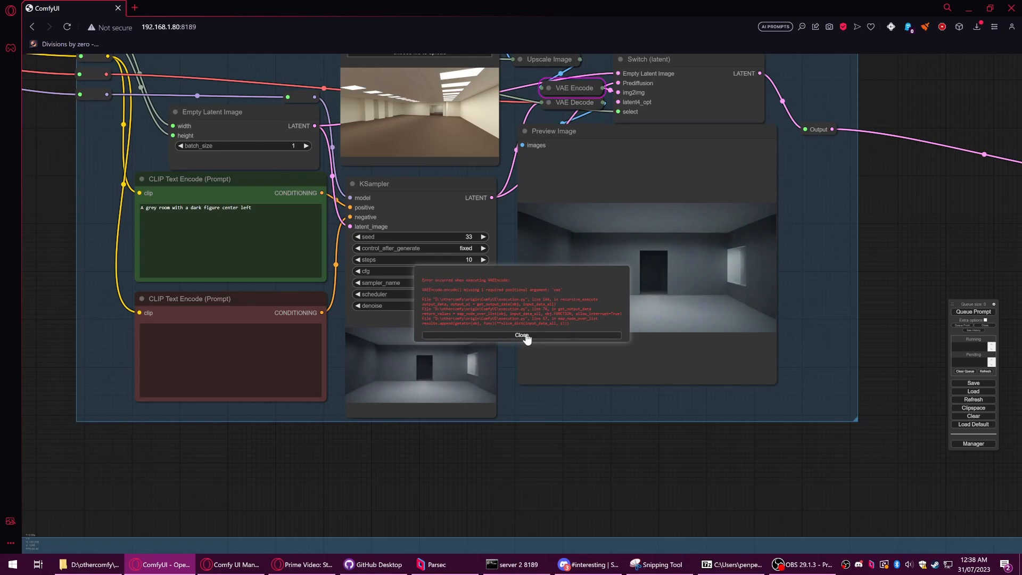
click(524, 336)
Step: Expand the VAE Encode node, connect the group's VAE reroute to its vae input, and collapse it again
drag(869, 274, 752, 346)
scroll(550, 283, down, 5)
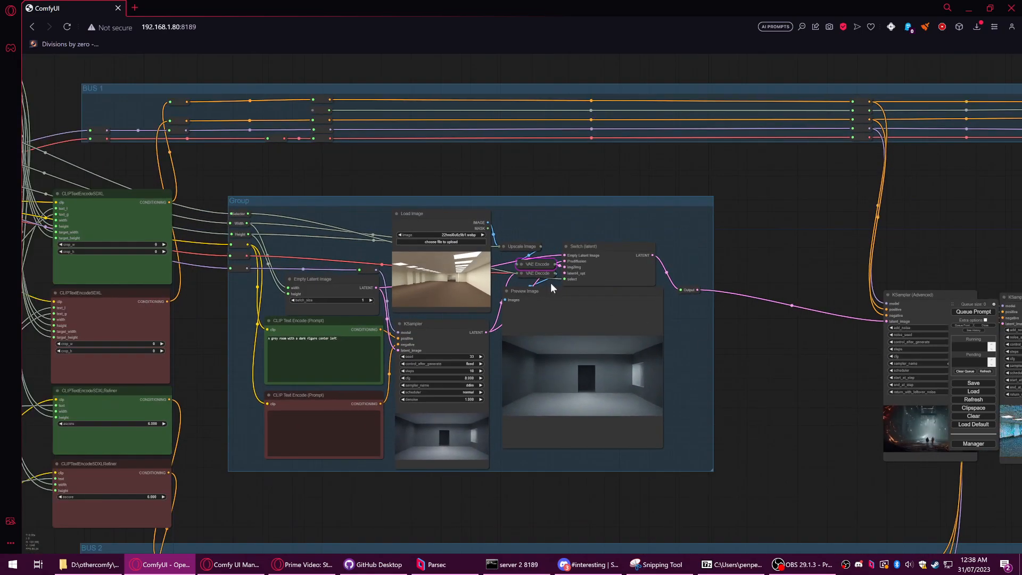
scroll(511, 261, up, 8)
click(501, 256)
scroll(504, 290, down, 3)
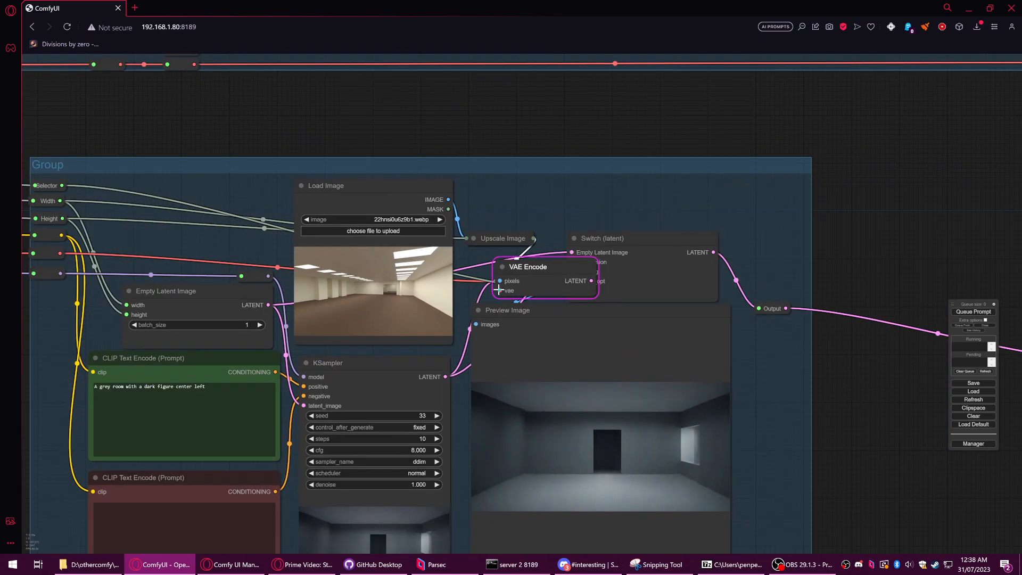
scroll(365, 261, down, 2)
drag(117, 255, 481, 286)
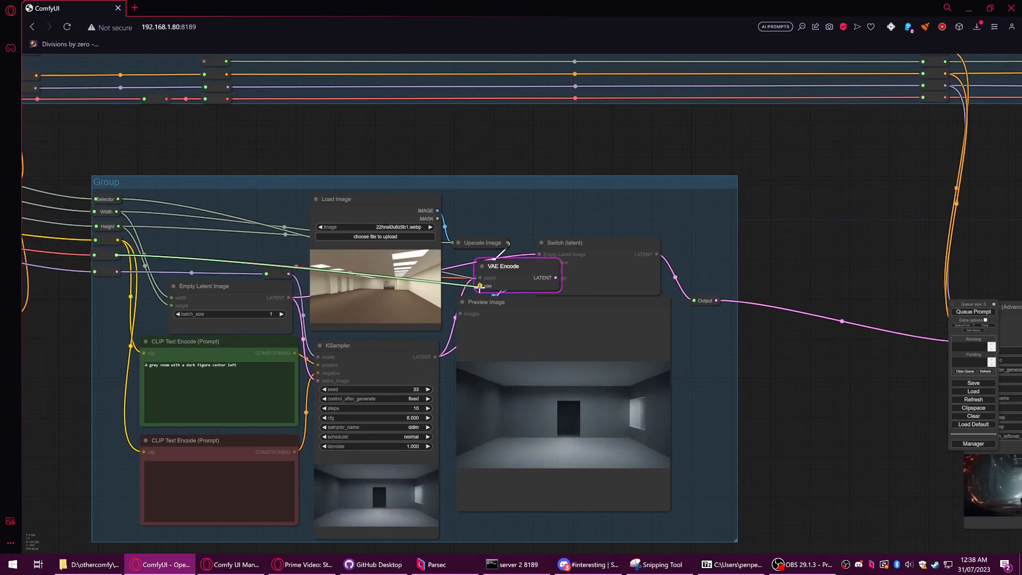
key(alt+c)
scroll(852, 335, down, 3)
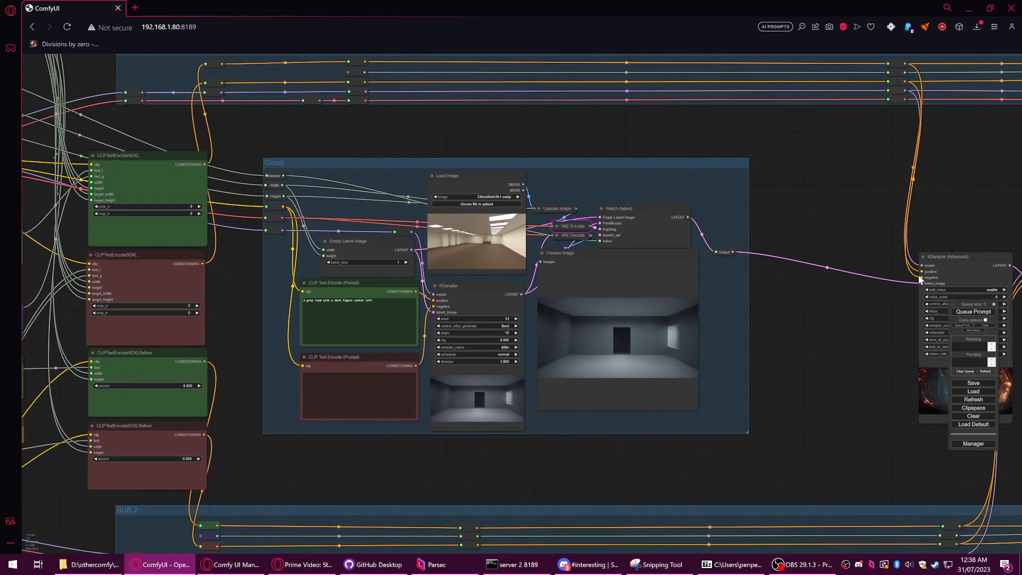
Step: Queue the prompt again and follow the run through to the first KSampler (Advanced)'s preview
click(973, 312)
drag(858, 368, 451, 184)
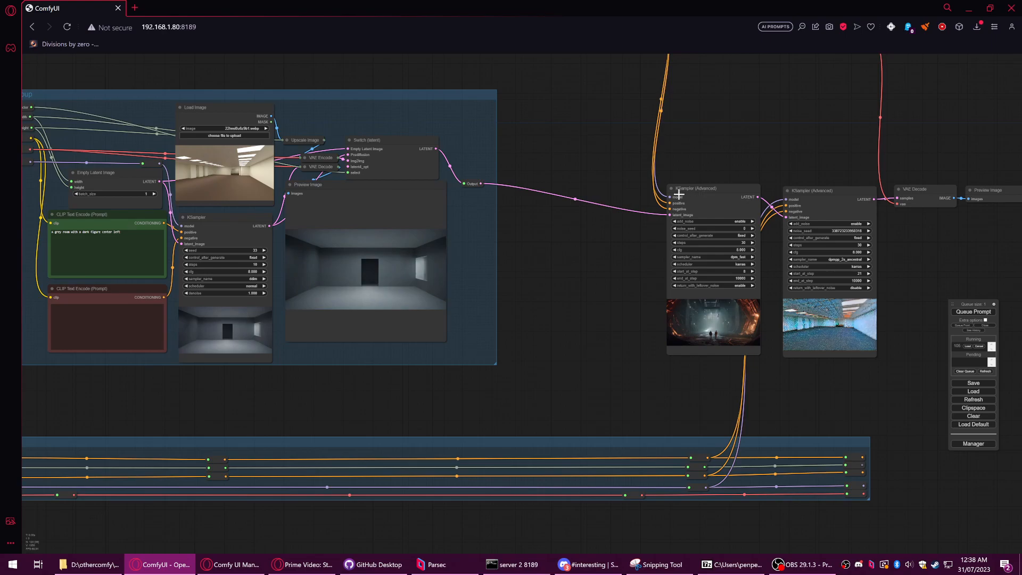
drag(621, 212, 649, 227)
scroll(649, 226, down, 3)
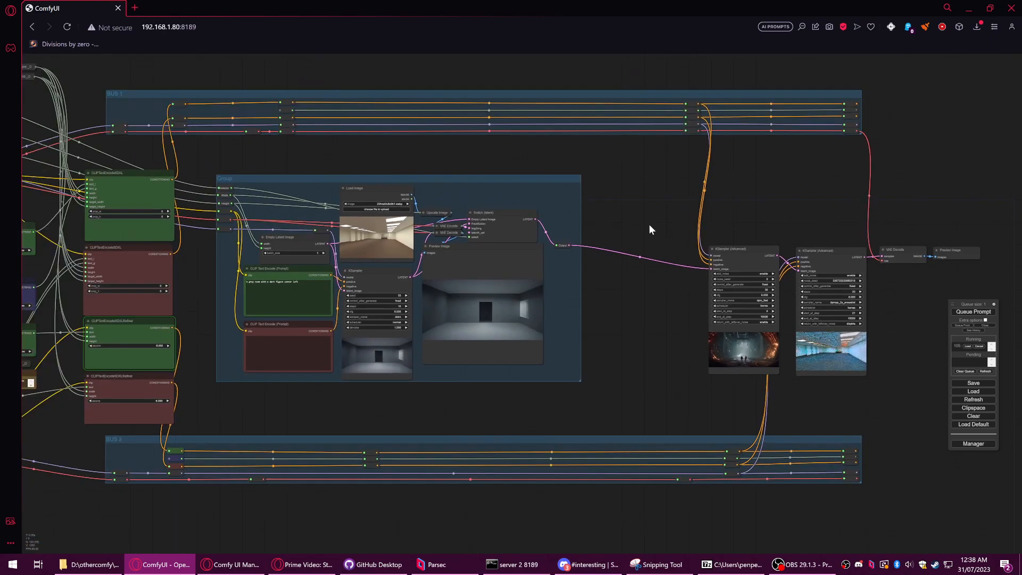
click(117, 376)
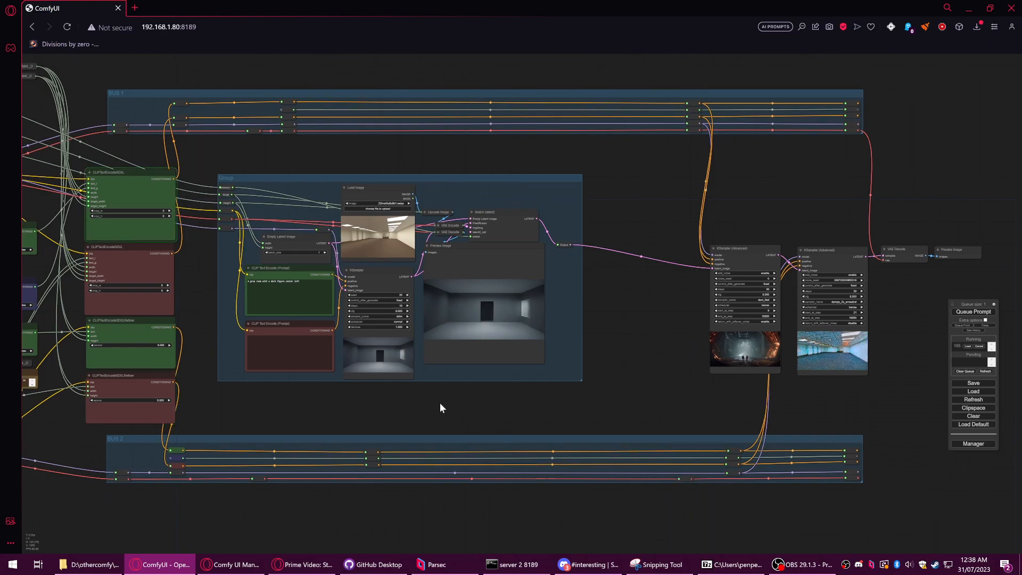
drag(98, 410, 303, 387)
drag(493, 393, 365, 365)
drag(538, 359, 612, 330)
scroll(683, 309, up, 8)
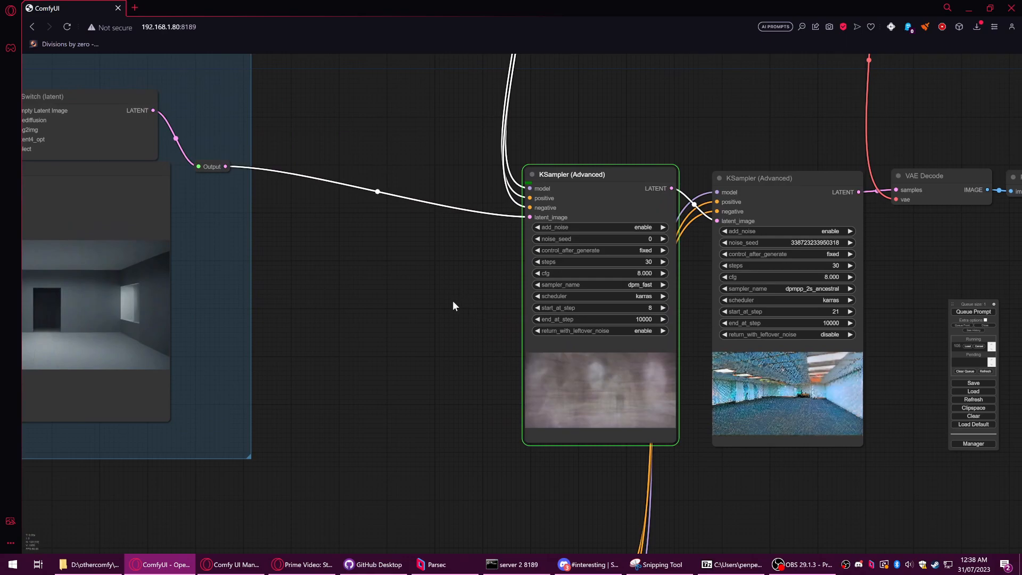
drag(455, 298, 440, 314)
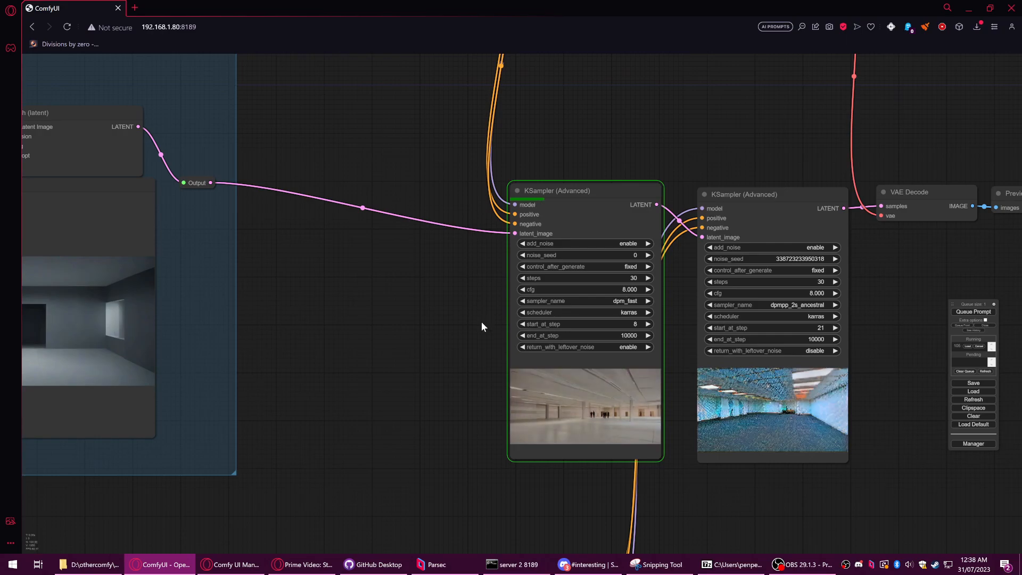
Step: Nudge the Switch (latent) node slightly away from the collapsed VAE nodes and the Preview Image
scroll(433, 362, down, 1)
drag(420, 371, 544, 345)
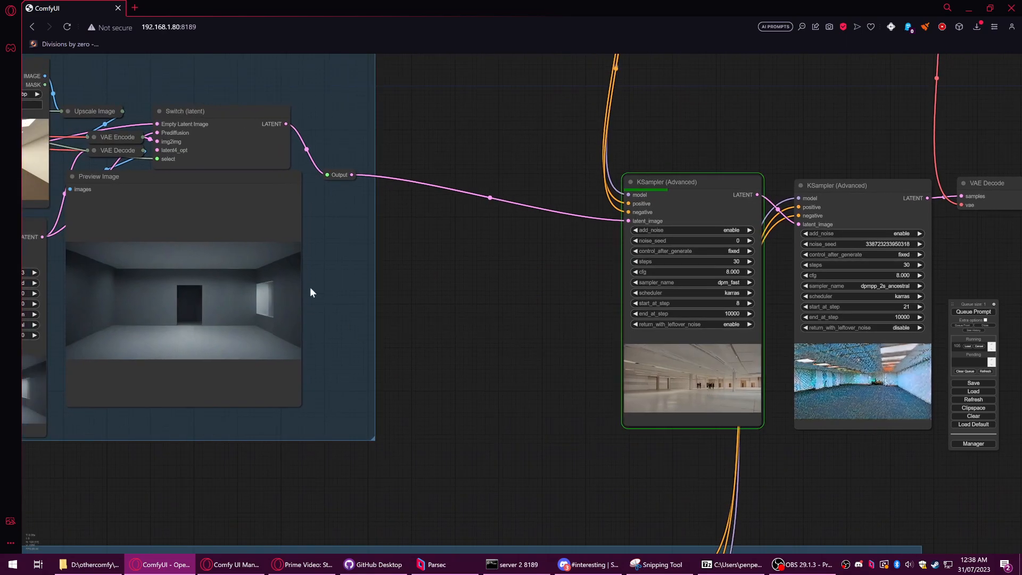
click(233, 219)
drag(567, 307, 751, 376)
click(390, 179)
drag(391, 179, 397, 176)
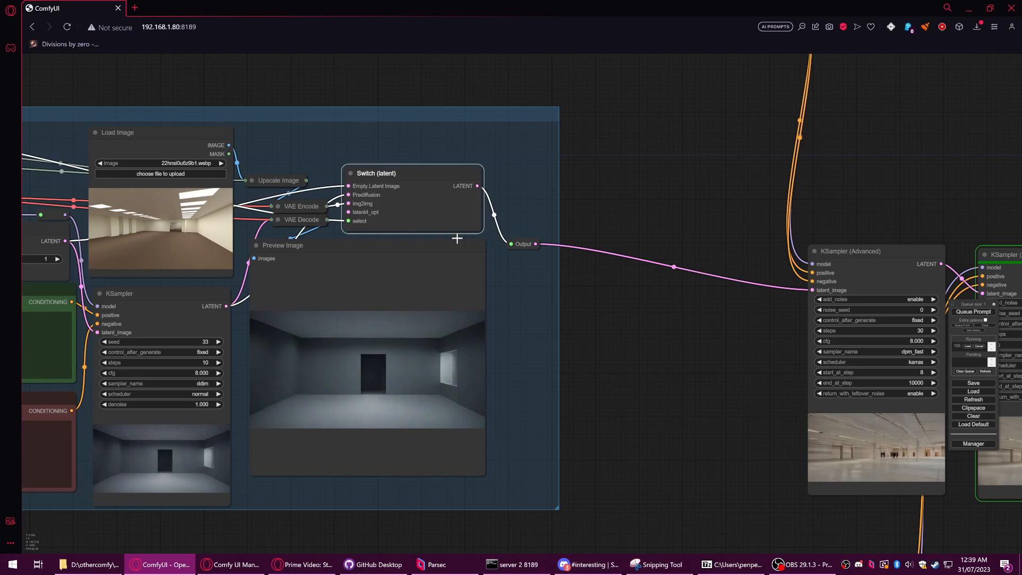
Step: Compare the previews of the two KSampler (Advanced) nodes as the run progresses
drag(696, 385, 505, 279)
drag(764, 426, 552, 418)
scroll(536, 338, up, 3)
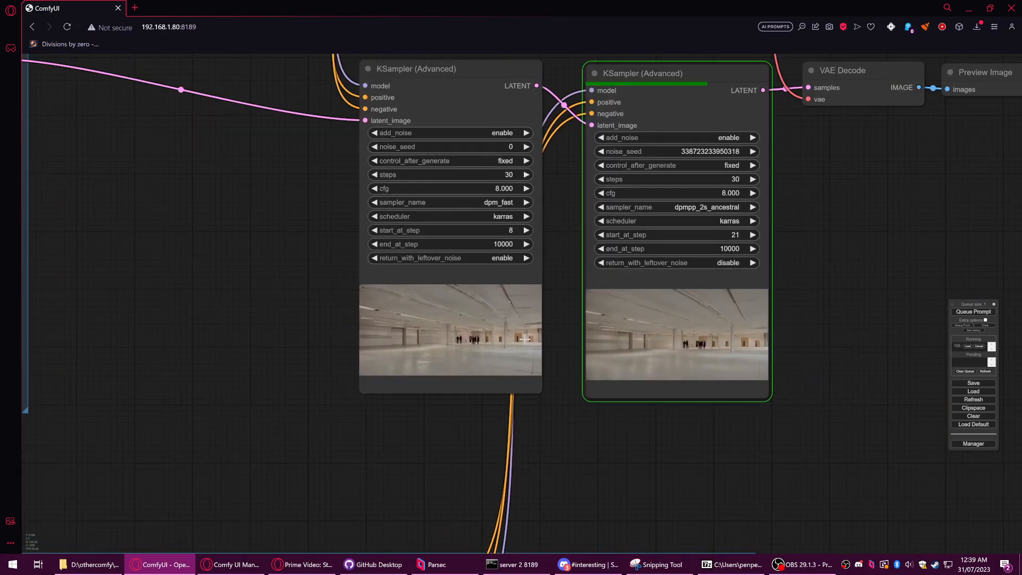
scroll(457, 359, up, 4)
scroll(417, 356, down, 12)
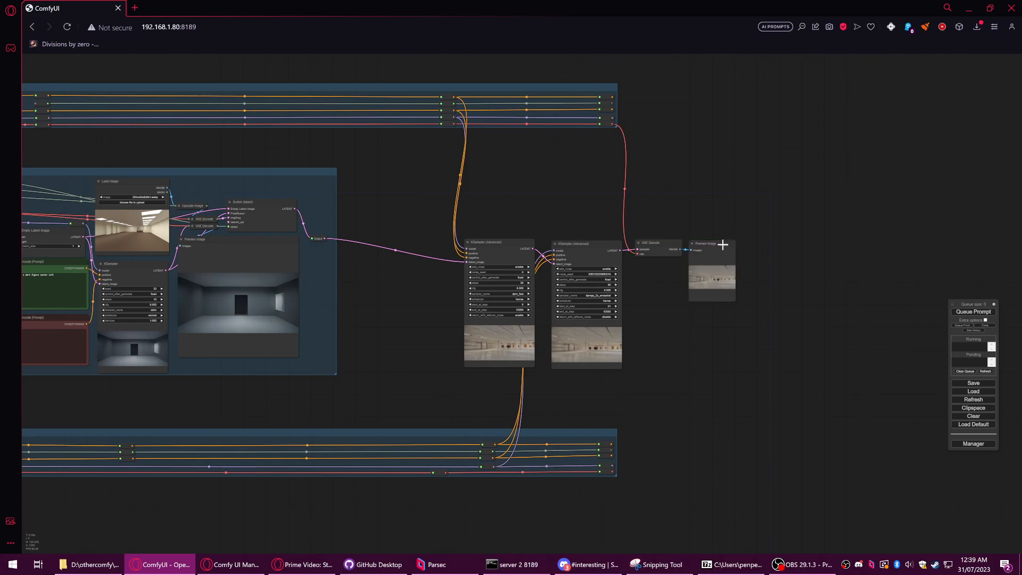
Step: Enlarge the final Preview Image node and examine the generated picture up close
drag(736, 302, 694, 445)
scroll(666, 365, up, 15)
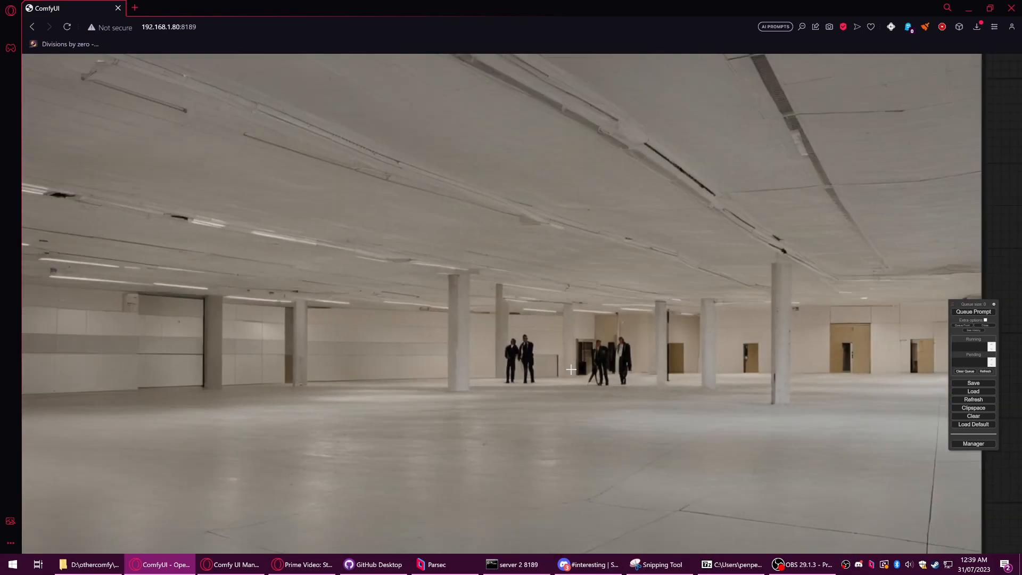
scroll(571, 369, down, 10)
Step: Set the Source Switch value to 2
drag(378, 399, 652, 394)
drag(404, 313, 772, 402)
drag(464, 263, 674, 229)
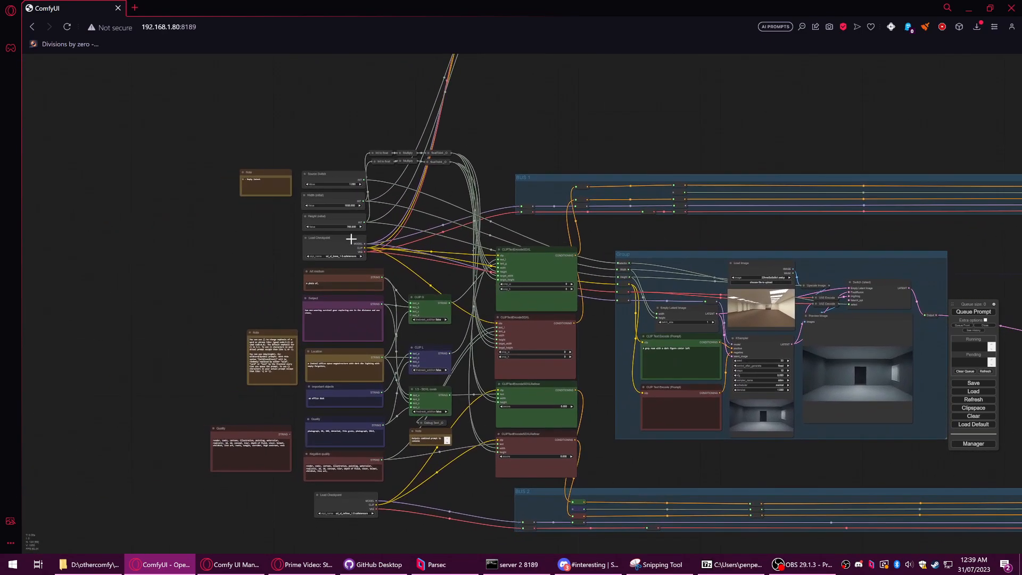
scroll(361, 250, up, 5)
click(339, 189)
text(2)
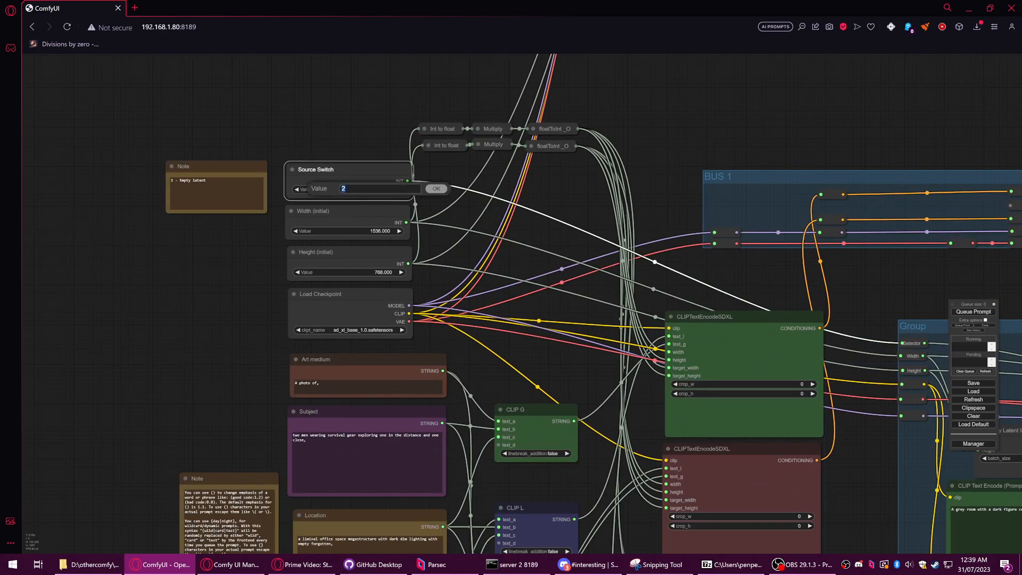
click(436, 188)
Step: Set start_at_step to 9 on the first KSampler (Advanced)
scroll(685, 266, down, 2)
drag(775, 276, 353, 168)
drag(782, 171, 479, 113)
drag(797, 341, 558, 310)
mouse_move(715, 216)
mouse_down()
mouse_move(722, 210)
mouse_move(709, 215)
mouse_up()
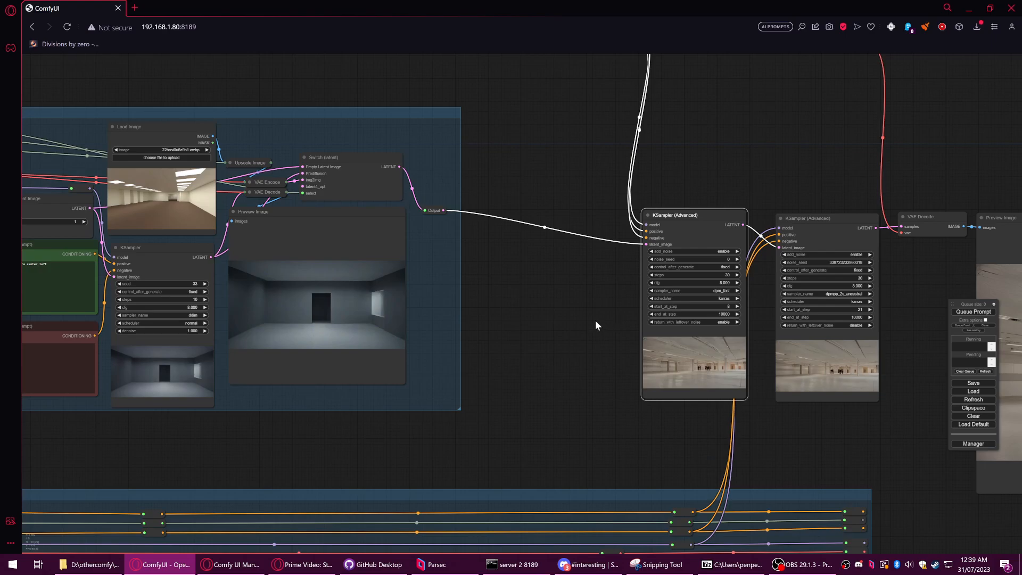
scroll(692, 312, up, 8)
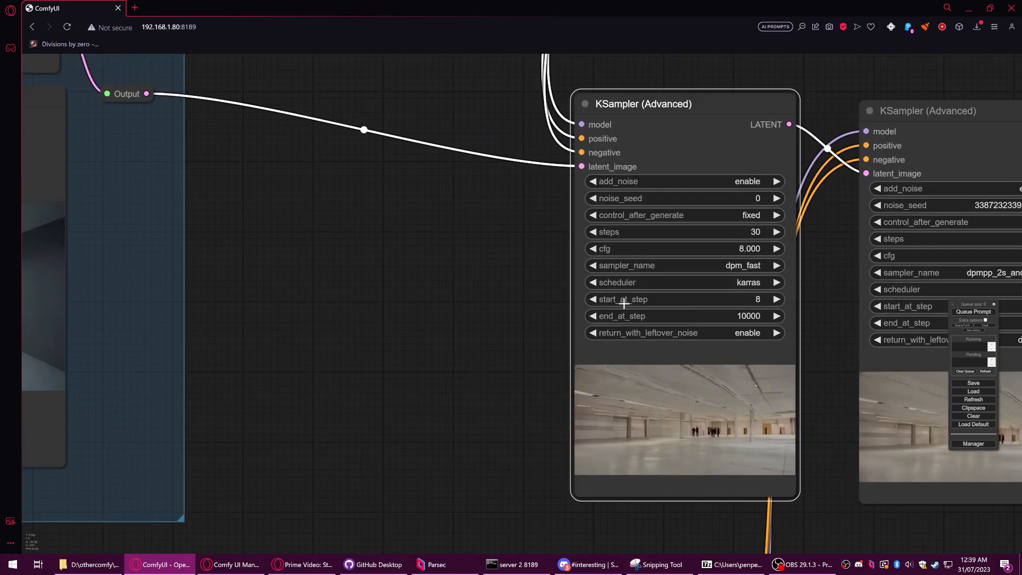
click(639, 299)
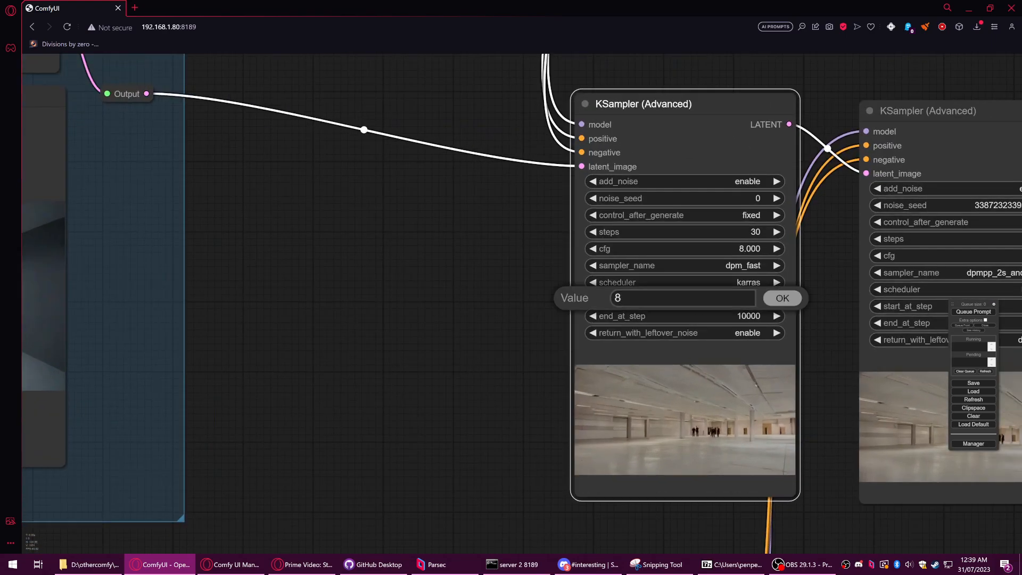
click(769, 302)
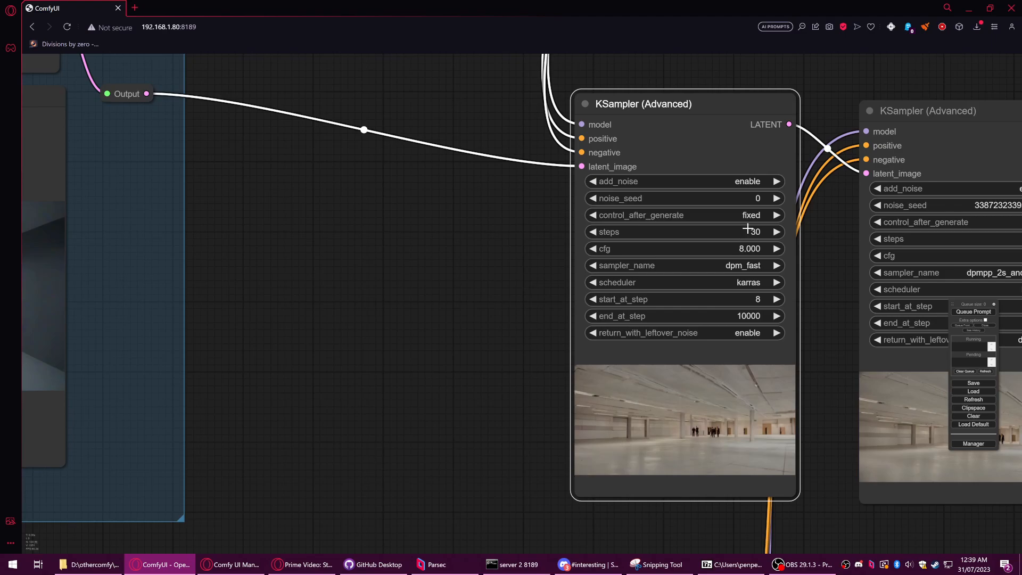
click(694, 300)
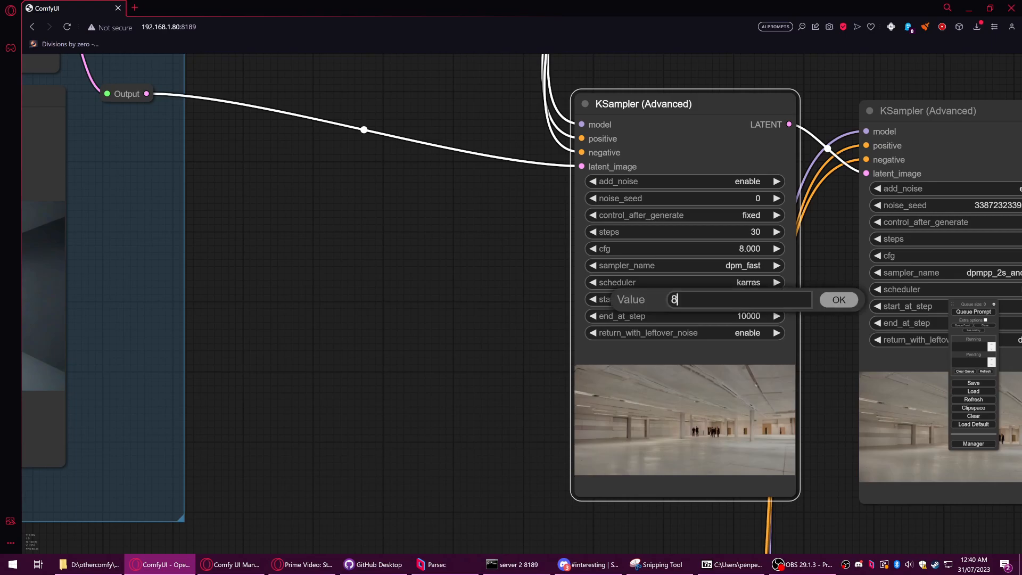
click(835, 299)
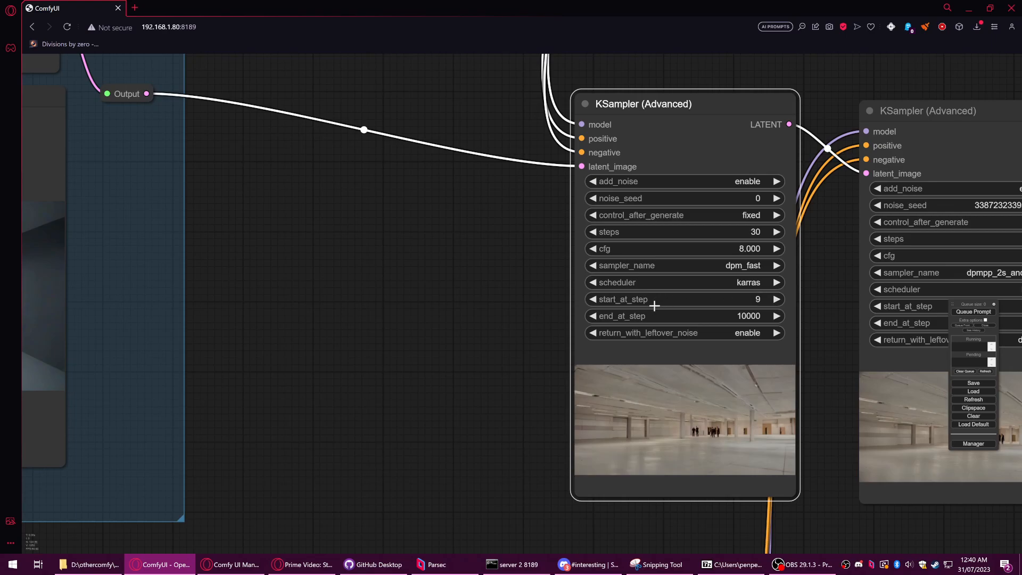
Step: Queue the prompt with the changed source and start step, and watch the first KSampler (Advanced)'s preview
scroll(644, 305, down, 5)
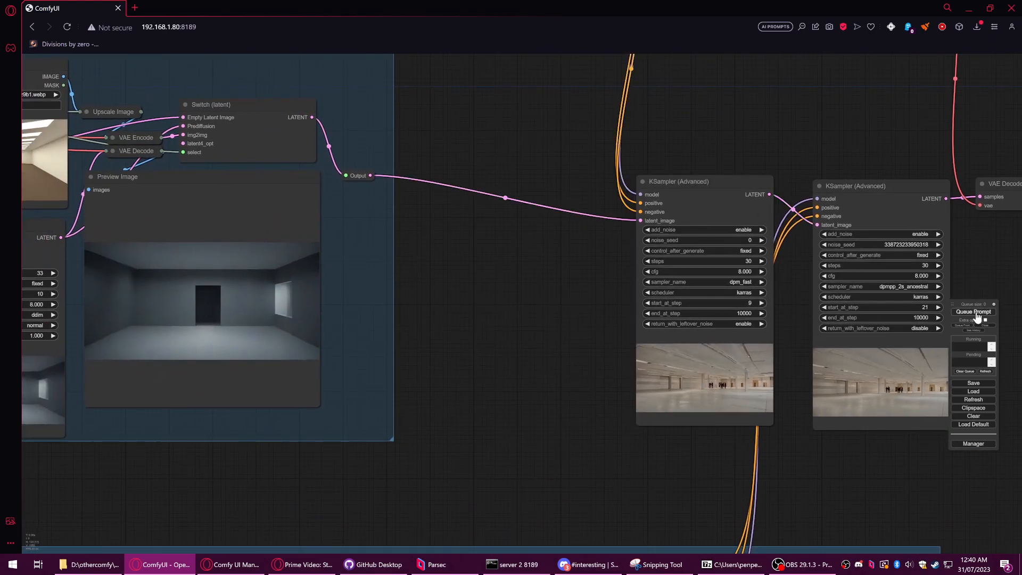
click(975, 312)
scroll(847, 479, down, 1)
drag(844, 479, 761, 447)
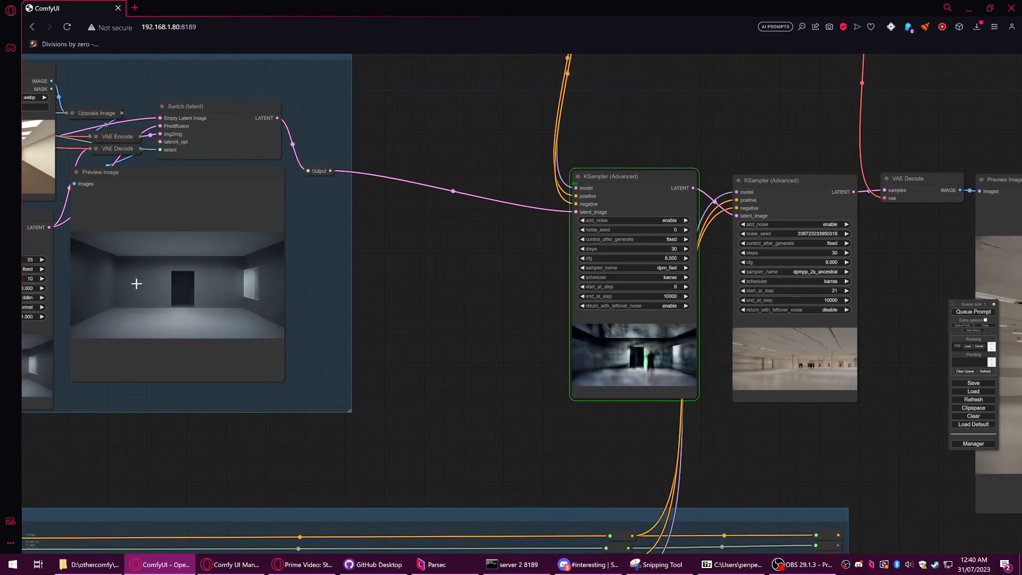
scroll(641, 368, up, 4)
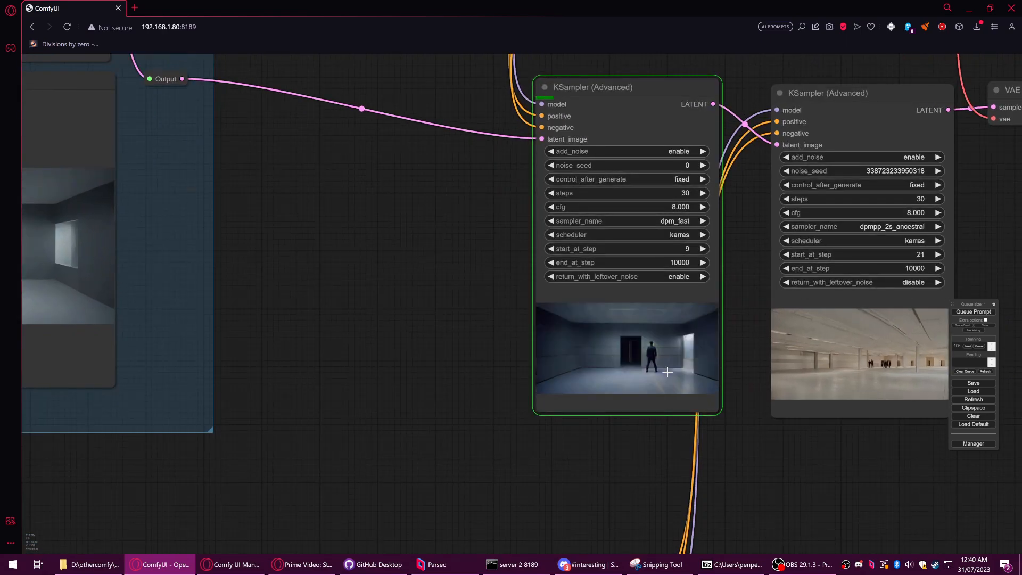
Step: Inspect the first KSampler (Advanced)'s preview up close and compare it with the prediffused image in the latent source group
scroll(660, 378, up, 10)
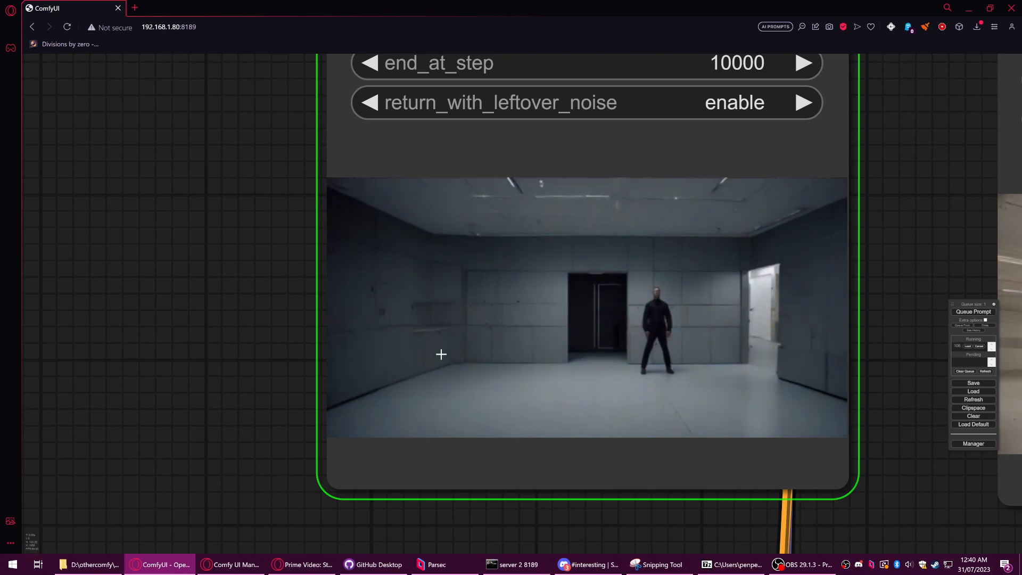
scroll(448, 342, down, 3)
scroll(509, 347, down, 3)
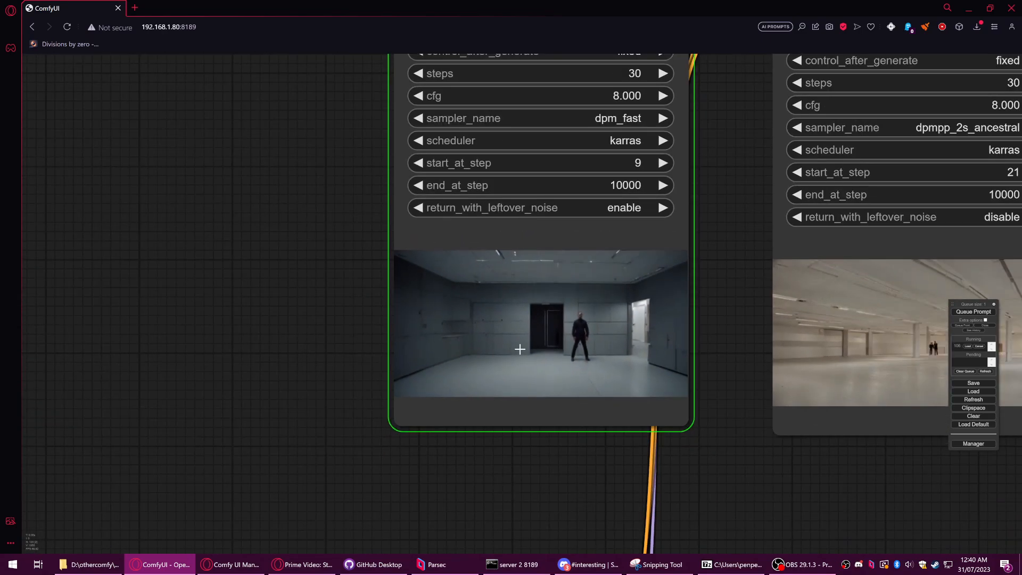
scroll(520, 349, down, 6)
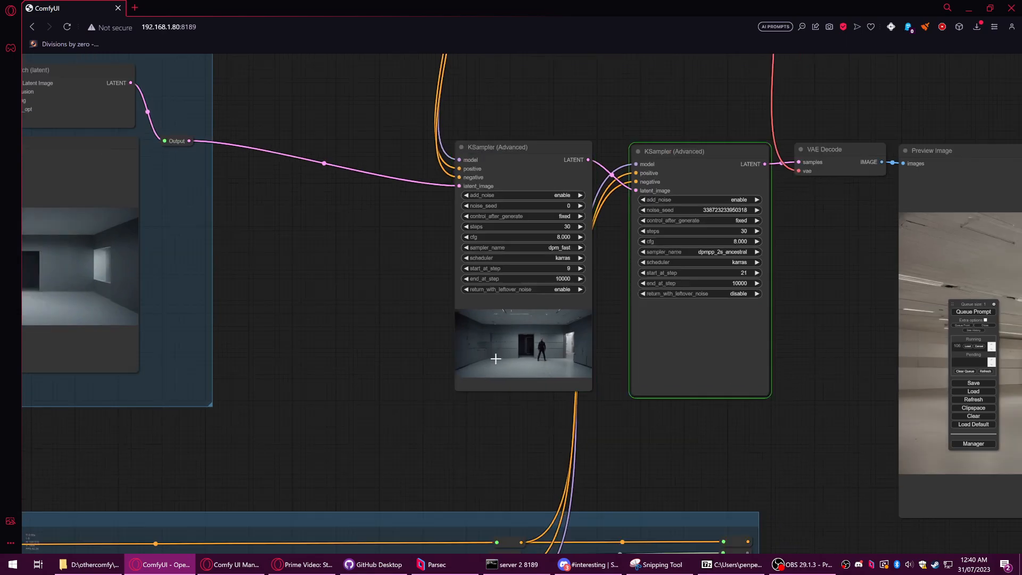
drag(356, 417, 606, 414)
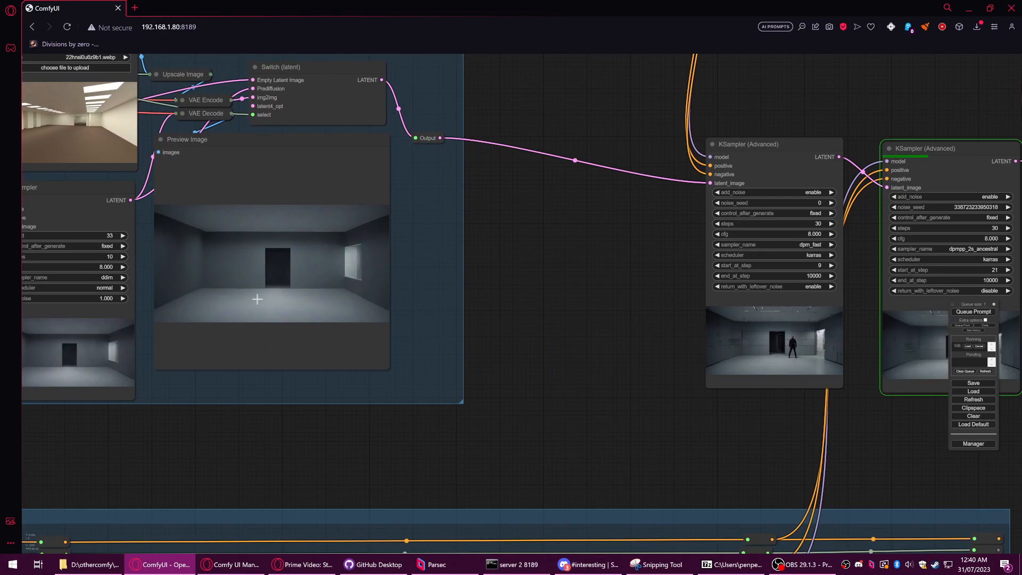
Step: Follow the run through the second KSampler (Advanced) and examine the finished picture in the final Preview Image node
drag(787, 433, 551, 429)
drag(647, 393, 428, 355)
drag(596, 402, 511, 365)
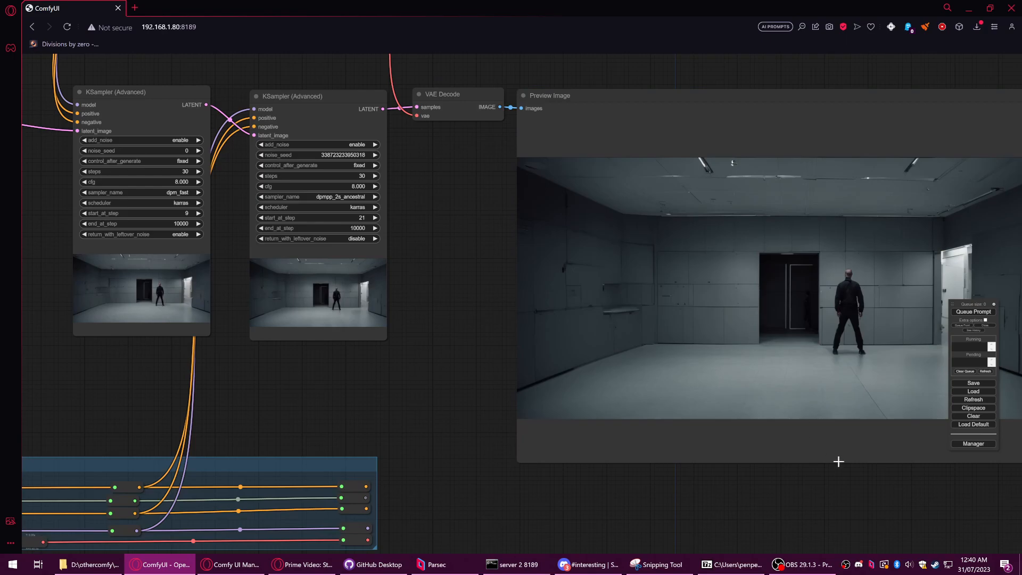
drag(830, 493, 687, 501)
scroll(695, 282, up, 8)
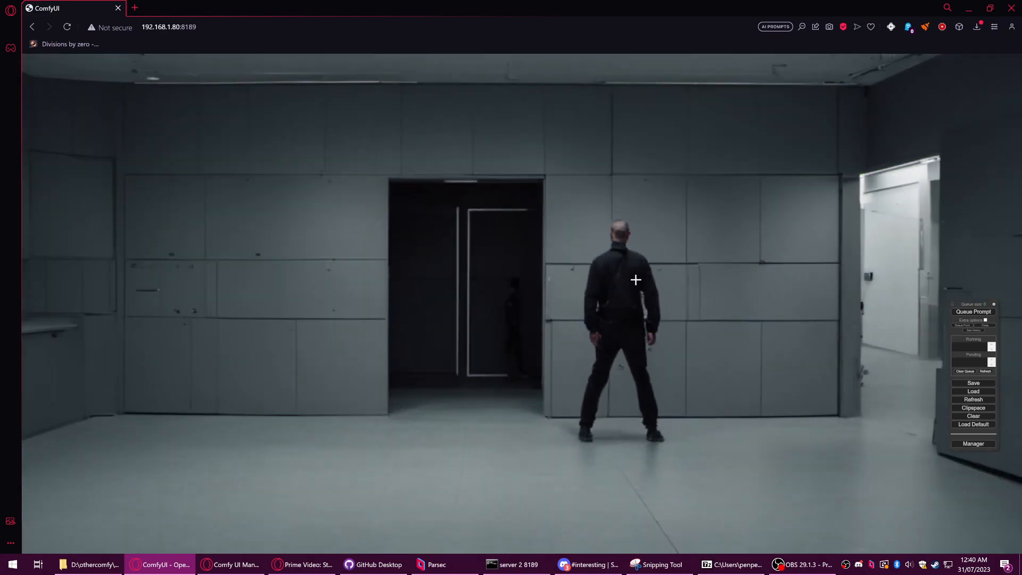
scroll(636, 280, down, 8)
drag(202, 217, 318, 283)
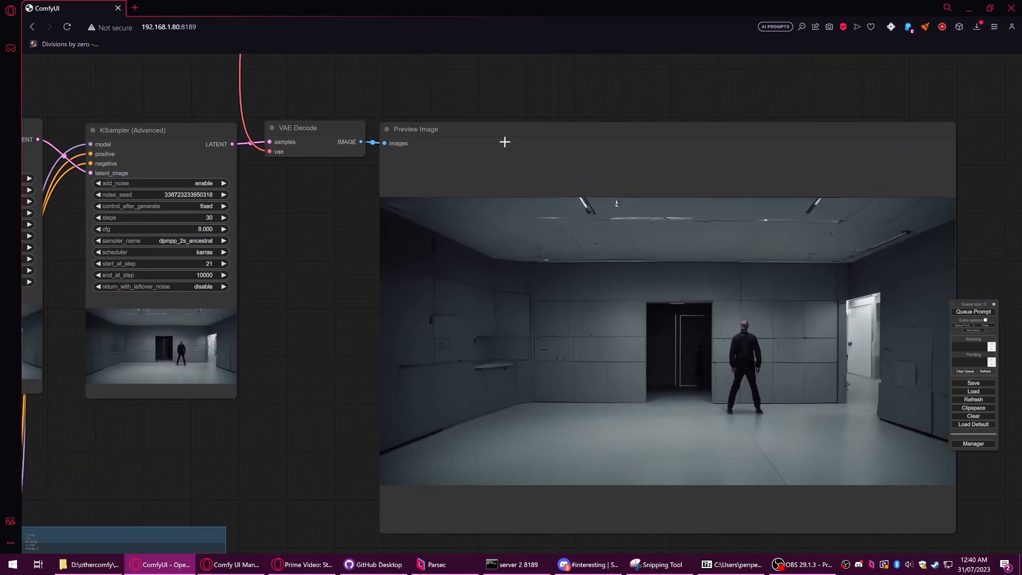
scroll(511, 213, down, 6)
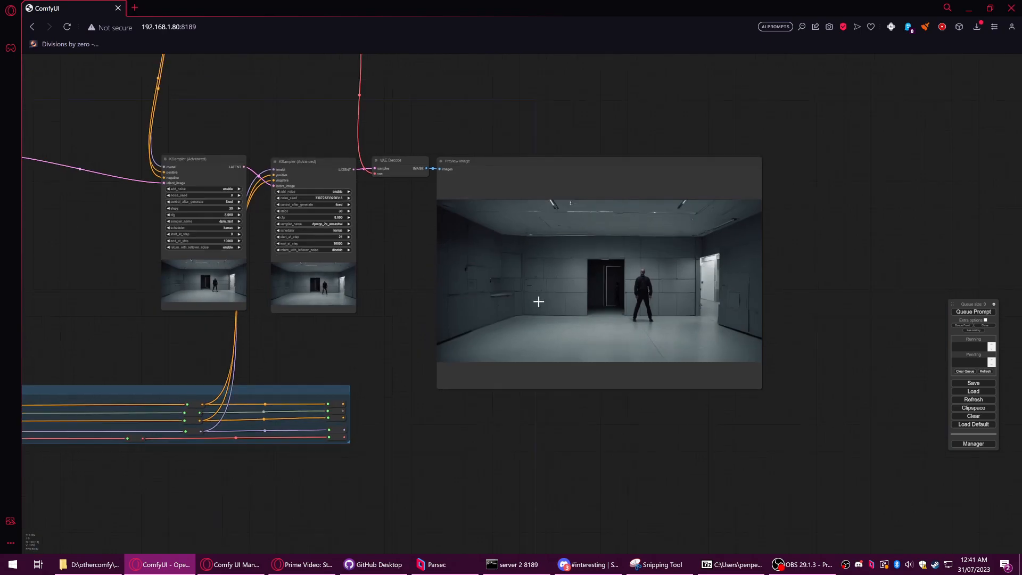
drag(401, 324, 691, 350)
click(624, 208)
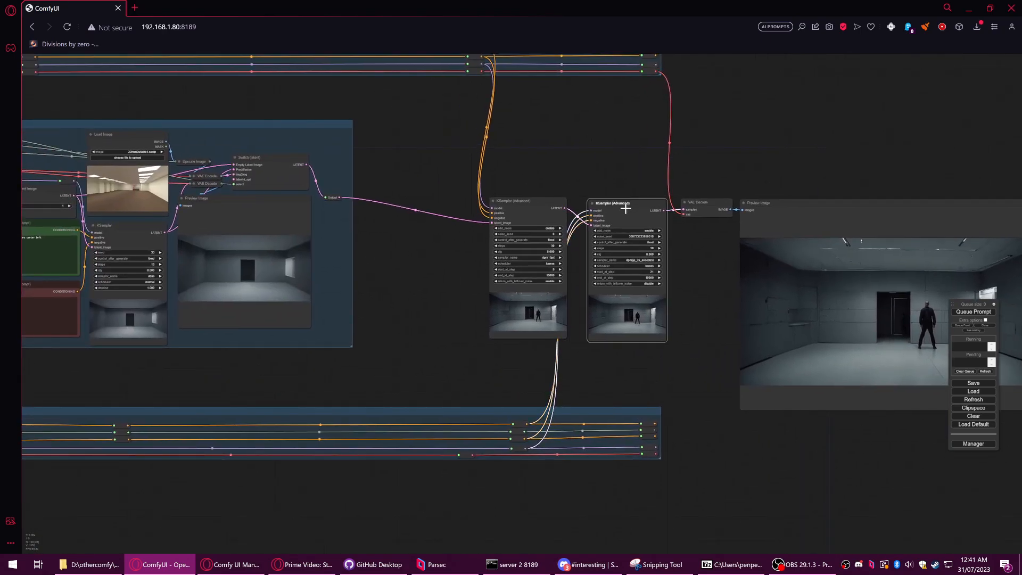
click(795, 209)
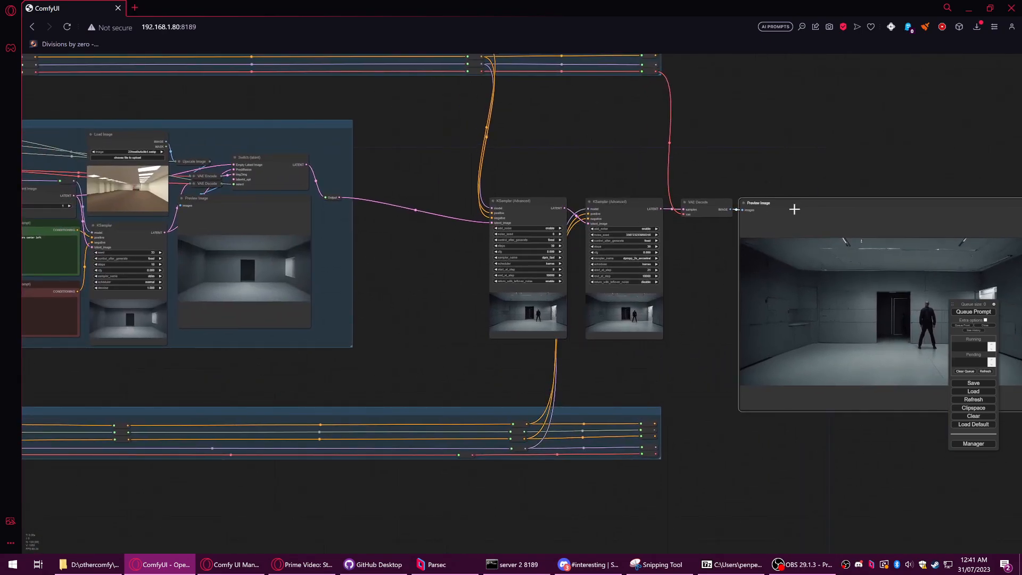
drag(774, 167, 806, 178)
drag(445, 164, 688, 181)
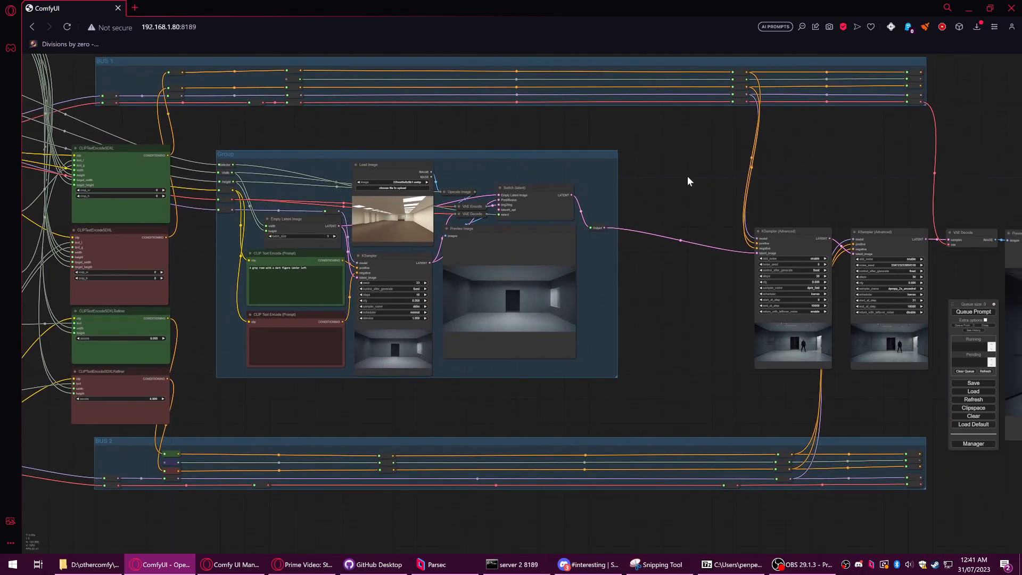
drag(679, 290, 548, 276)
Step: Compare the preview images of the two KSampler (Advanced) nodes up close, focusing on the figure and the doorway
scroll(635, 303, up, 20)
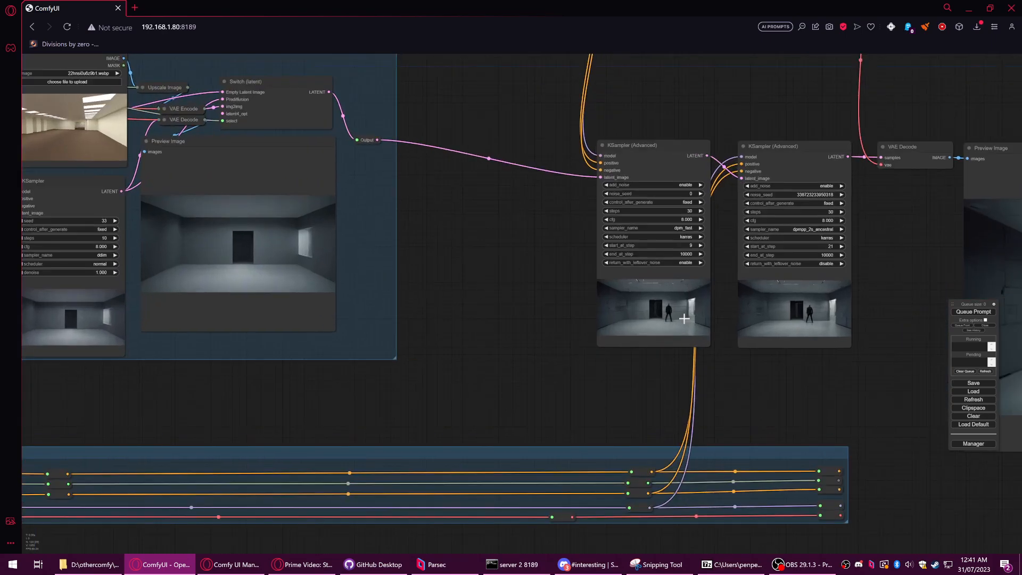
scroll(635, 304, up, 2)
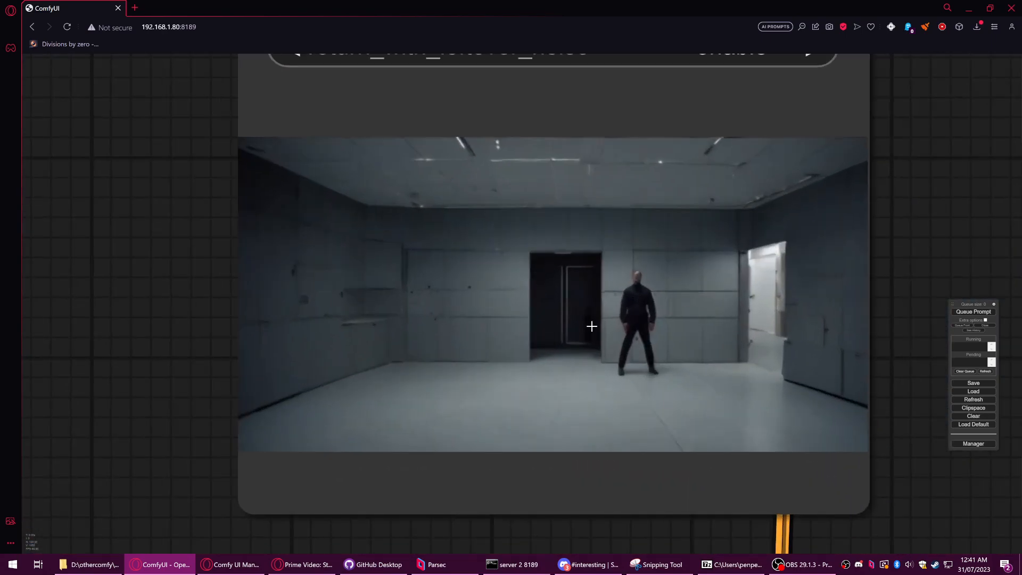
scroll(595, 321, down, 3)
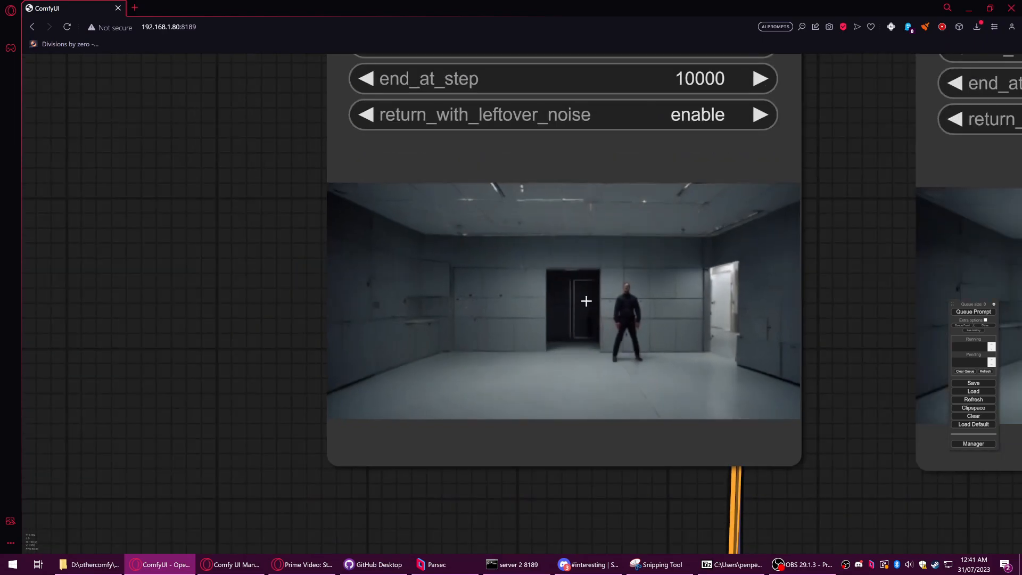
scroll(584, 303, down, 4)
scroll(676, 313, down, 2)
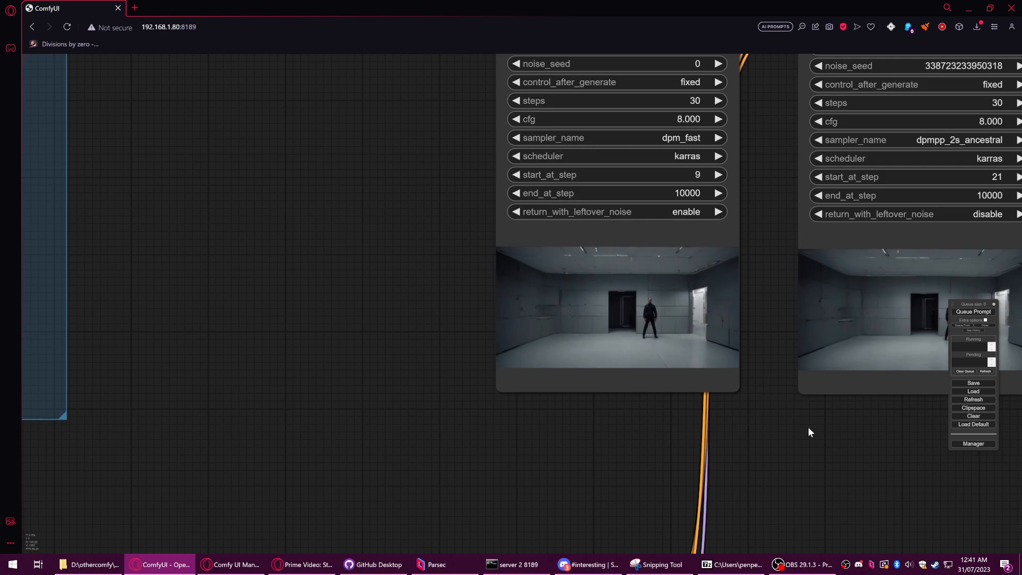
drag(803, 428, 760, 437)
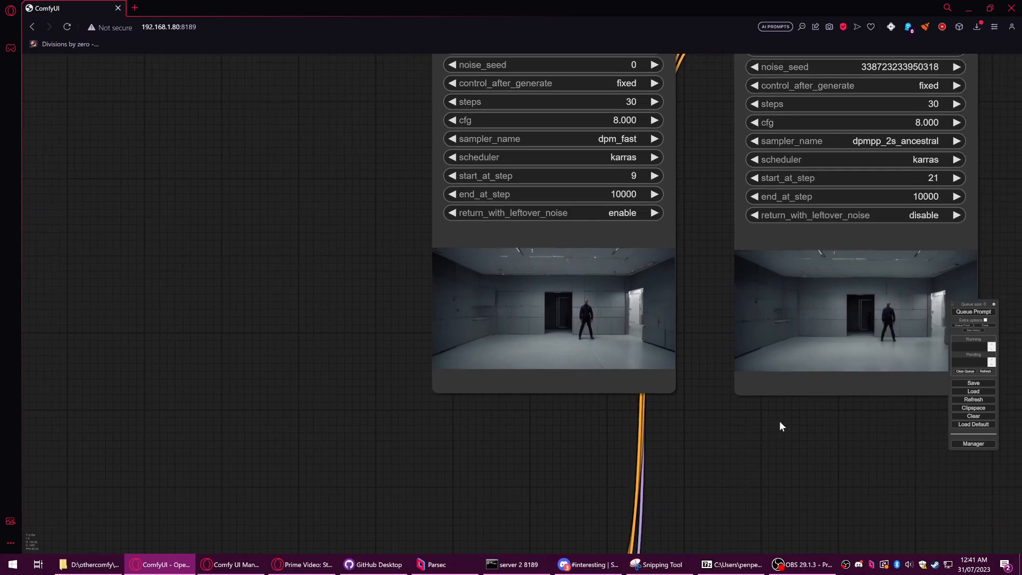
scroll(748, 400, up, 1)
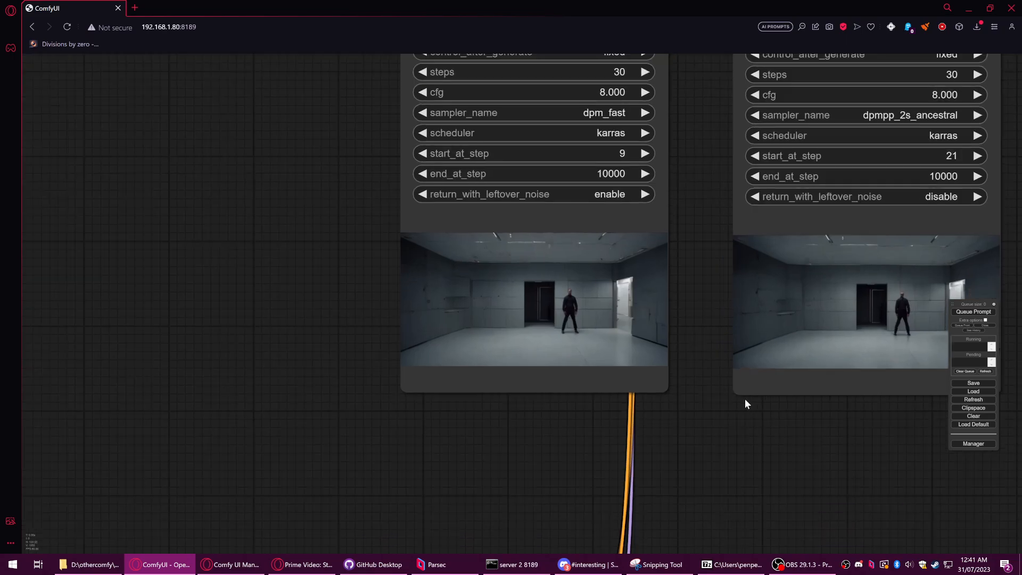
scroll(586, 314, up, 9)
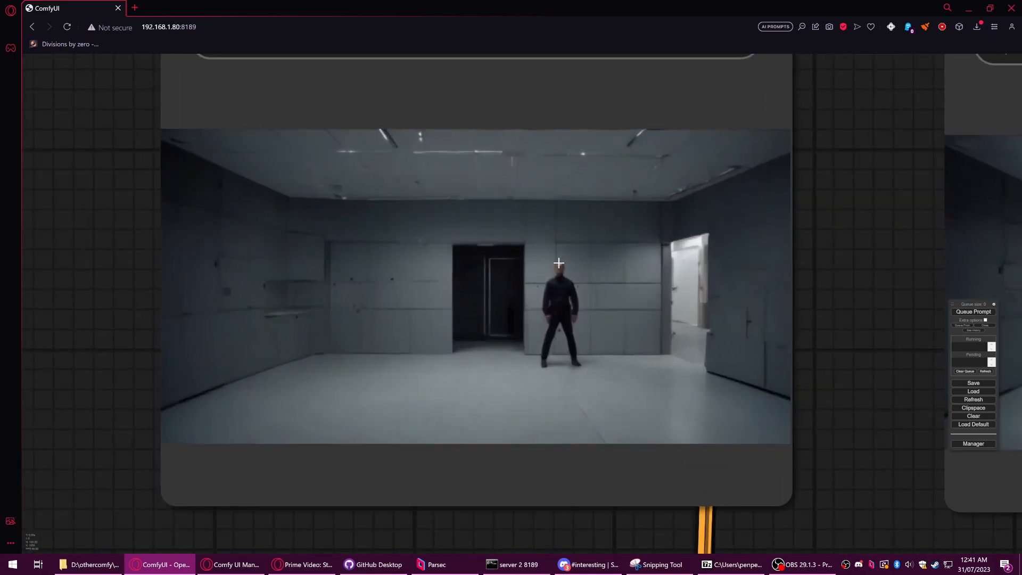
scroll(595, 276, down, 8)
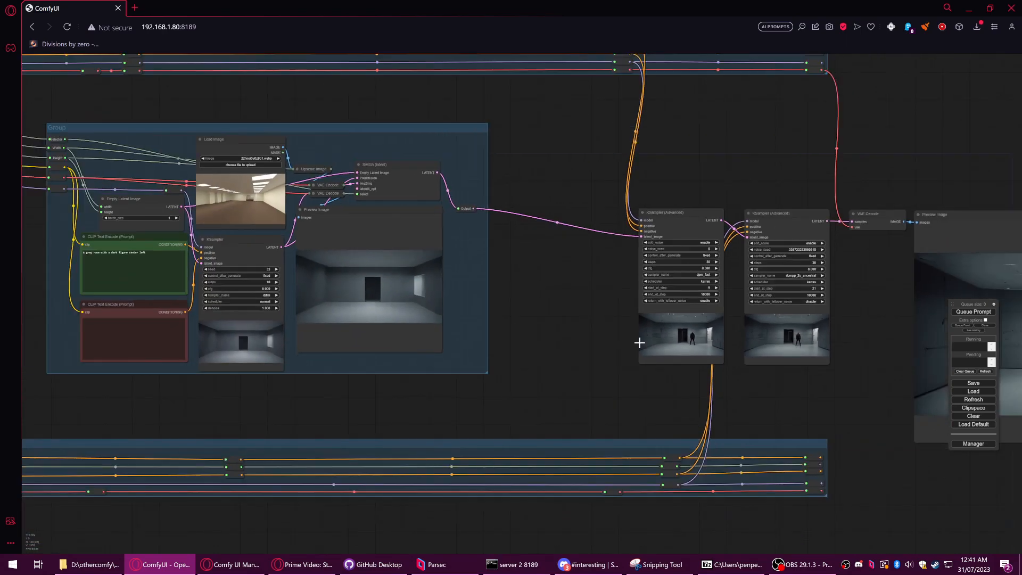
Step: Set the Source Switch value to 3
drag(608, 325, 791, 348)
drag(472, 128, 651, 172)
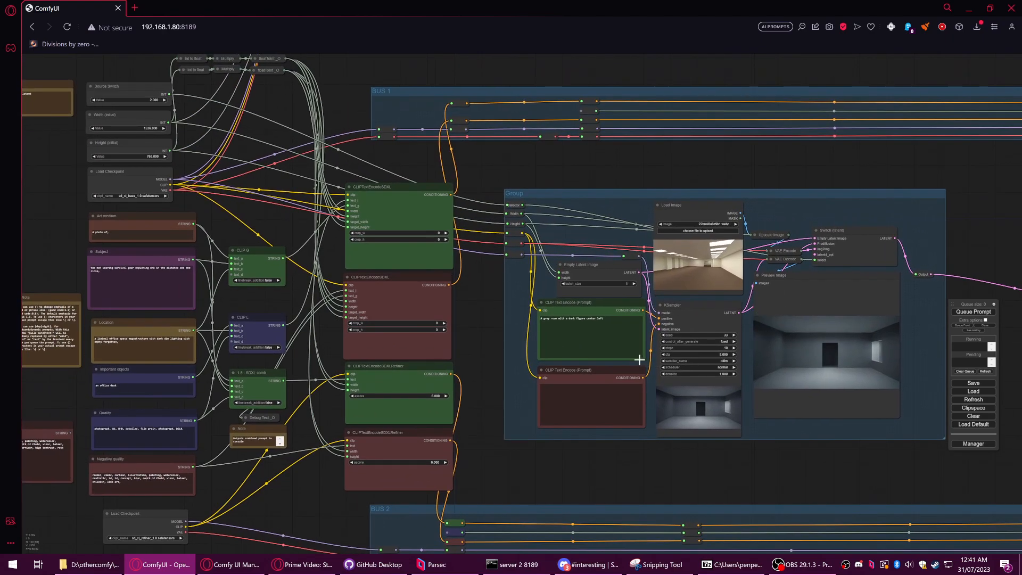
drag(837, 175, 652, 151)
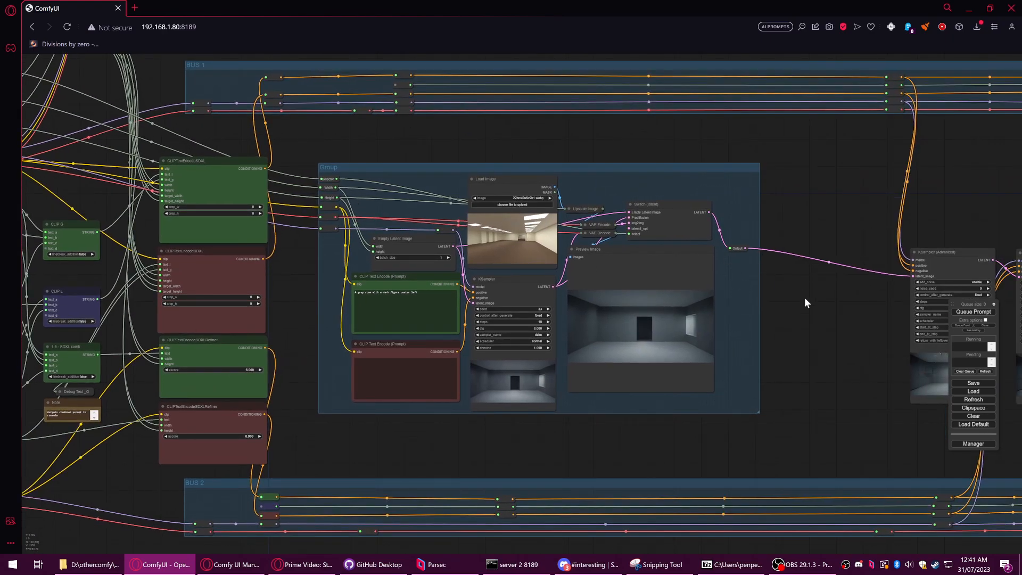
drag(382, 133, 875, 181)
scroll(421, 132, up, 8)
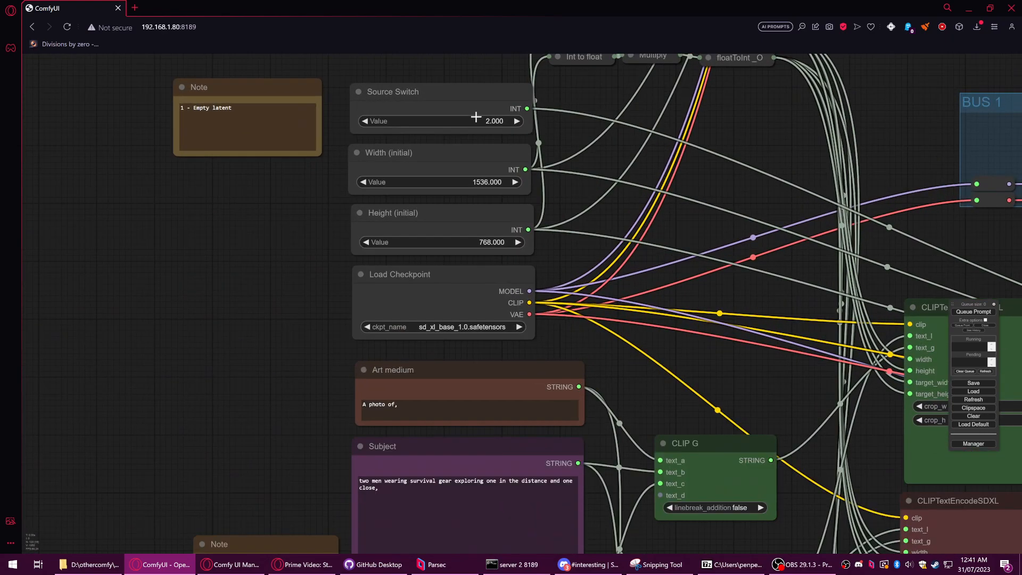
click(493, 119)
double_click(484, 117)
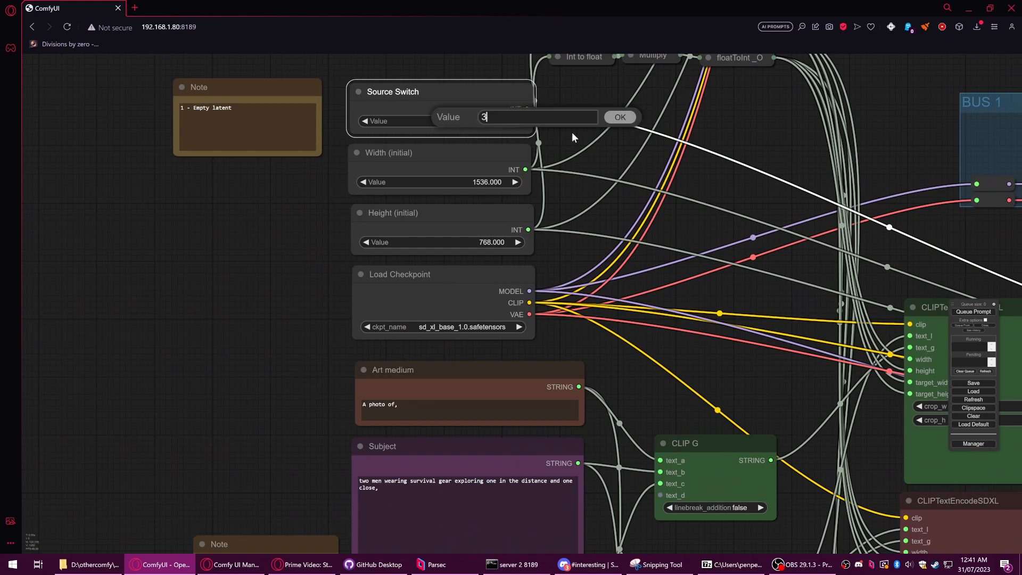
text(3)
click(619, 117)
Step: Extend the note beside Source Switch, listing option 2 as prediffusion and option 3 as img2img
scroll(624, 148, down, 4)
click(341, 123)
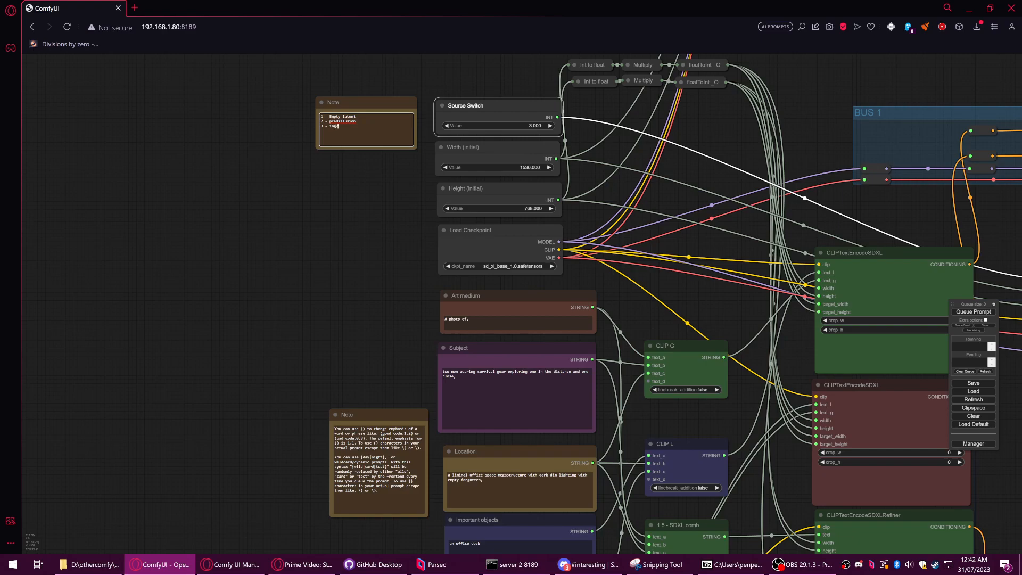
Step: Review the latent source group, checking the Switch (latent) inputs, the prediffusion KSampler and its positive prompt
drag(312, 241, 163, 201)
drag(841, 354, 497, 252)
drag(545, 314, 282, 278)
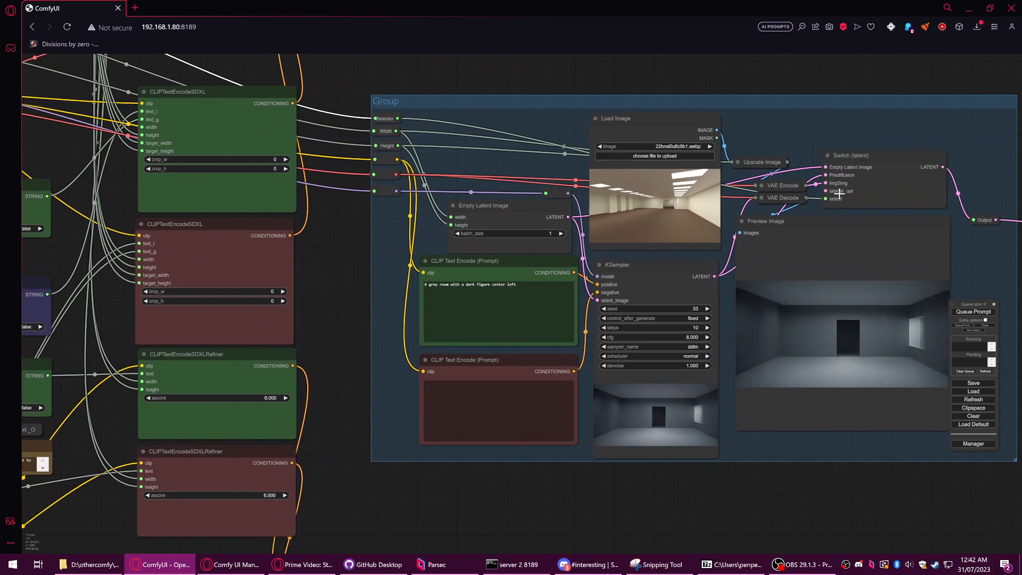
drag(826, 191, 810, 137)
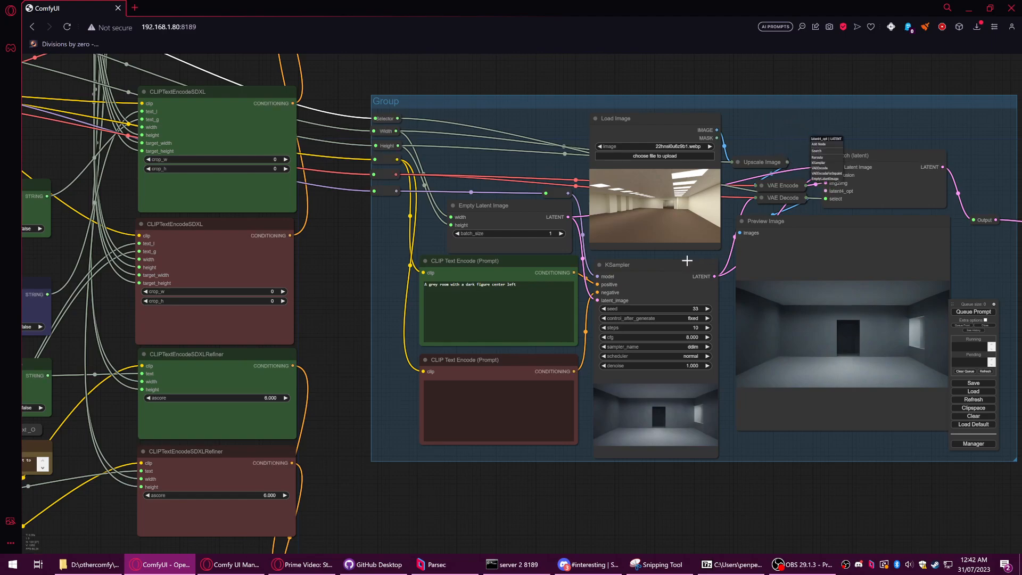
click(646, 266)
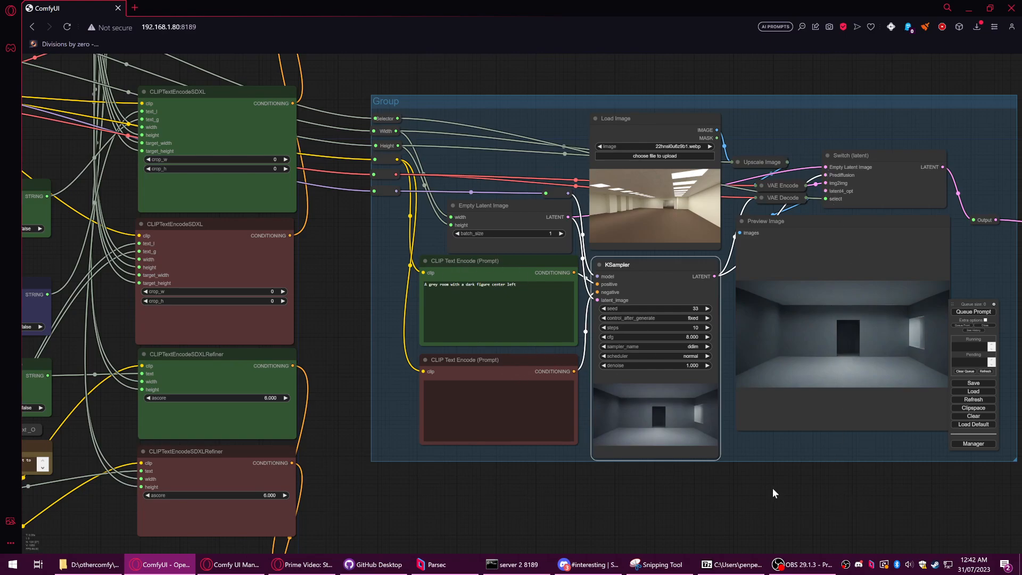
drag(800, 493, 589, 476)
scroll(684, 162, down, 7)
scroll(645, 264, up, 3)
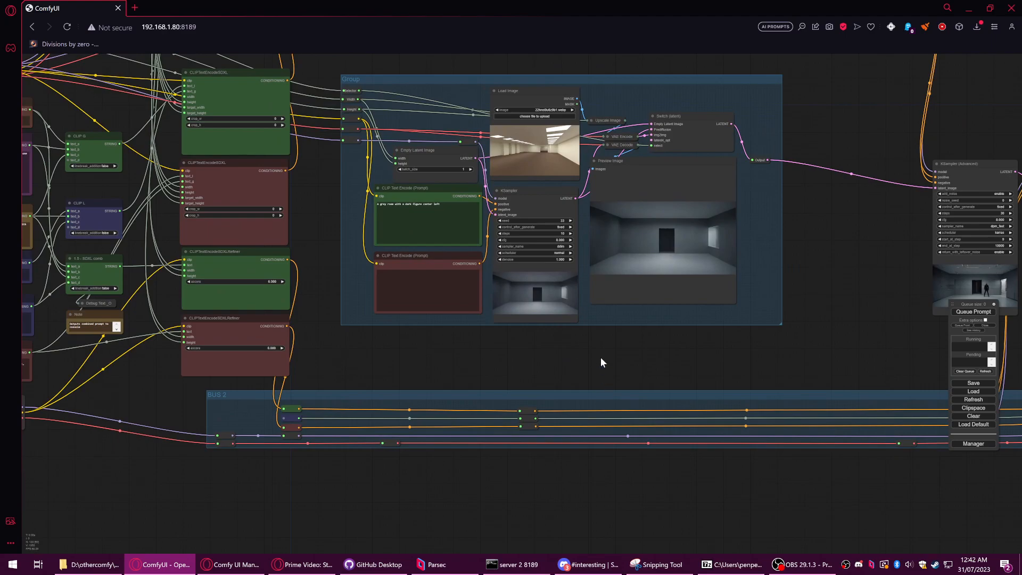
drag(601, 364, 730, 415)
scroll(582, 249, up, 5)
click(526, 250)
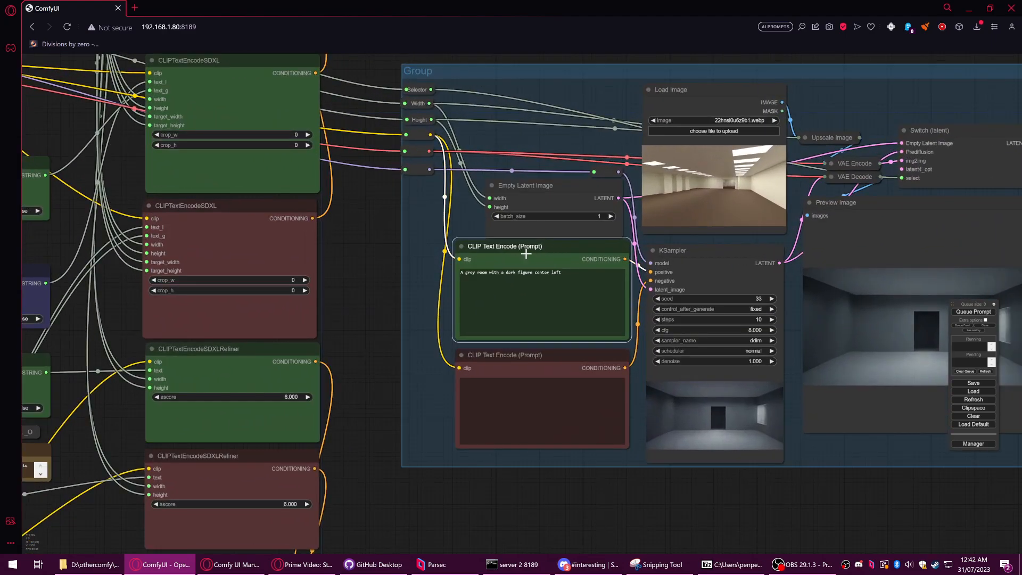
drag(360, 253, 420, 283)
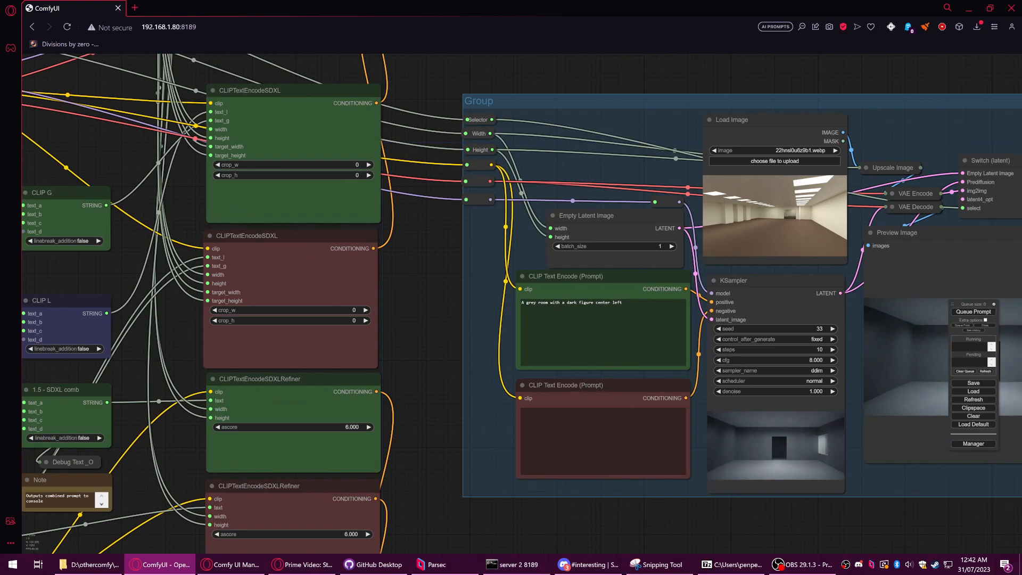
Step: Queue the prompt with the img2img source and examine the first KSampler (Advanced)'s preview up close
drag(803, 527, 466, 473)
drag(790, 500, 455, 494)
drag(644, 490, 405, 461)
scroll(666, 453, down, 5)
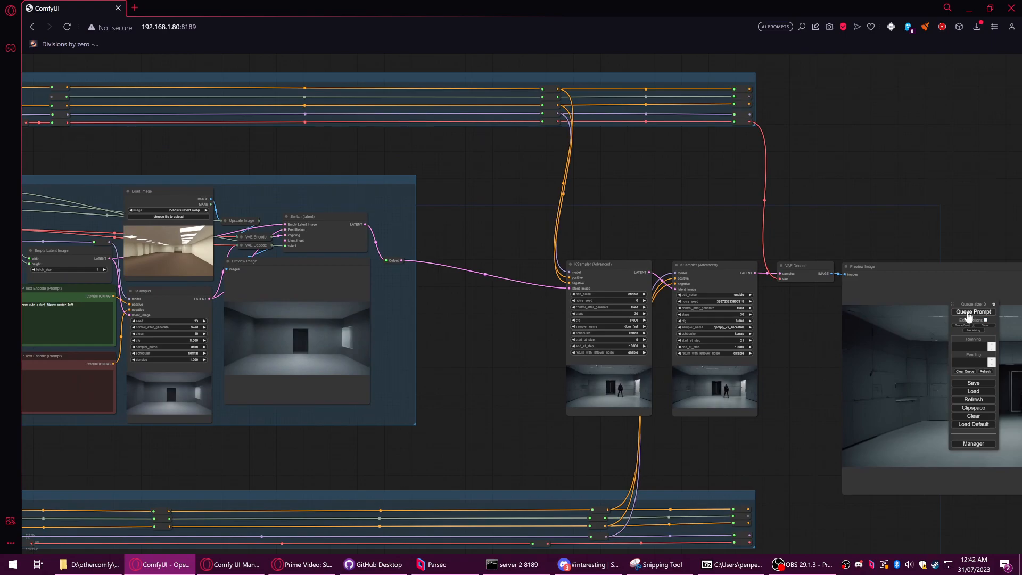
click(968, 317)
scroll(608, 386, up, 4)
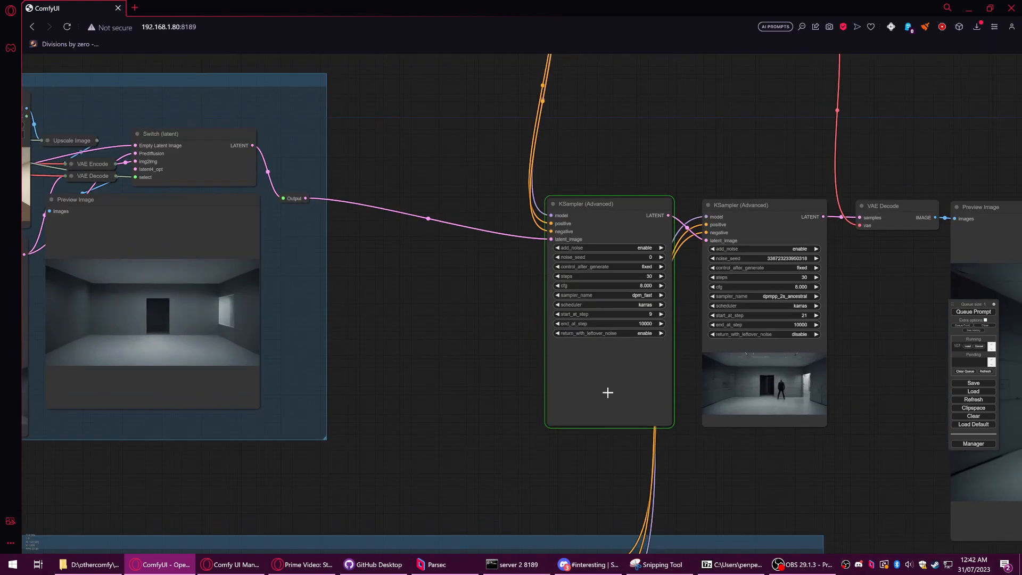
drag(536, 358, 576, 362)
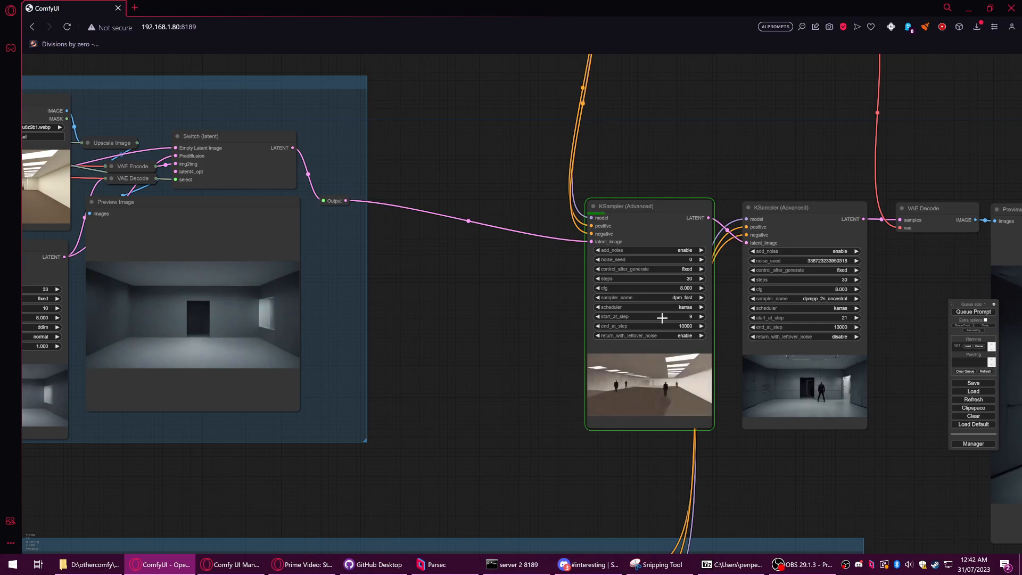
scroll(659, 404, up, 1)
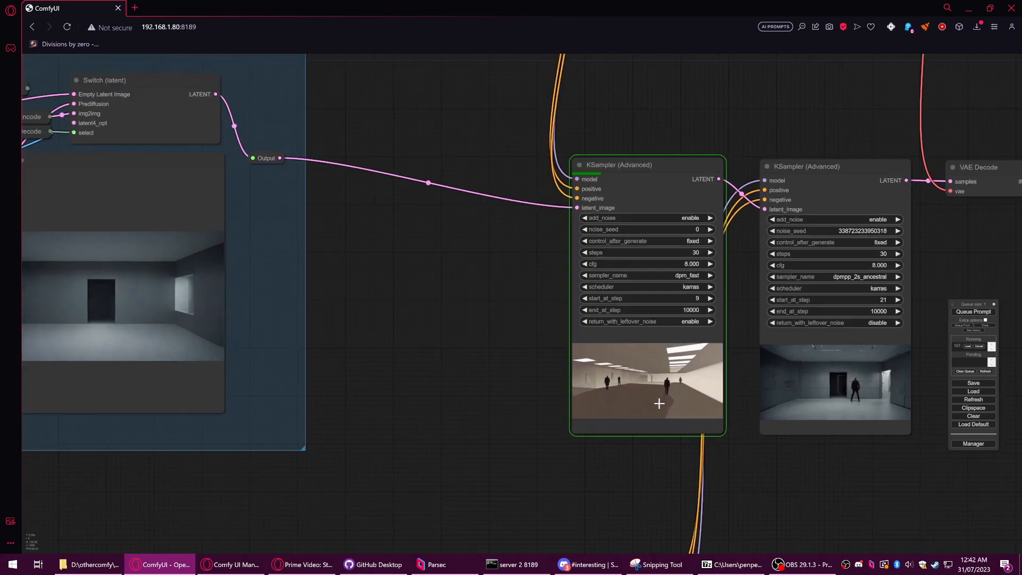
scroll(659, 404, up, 9)
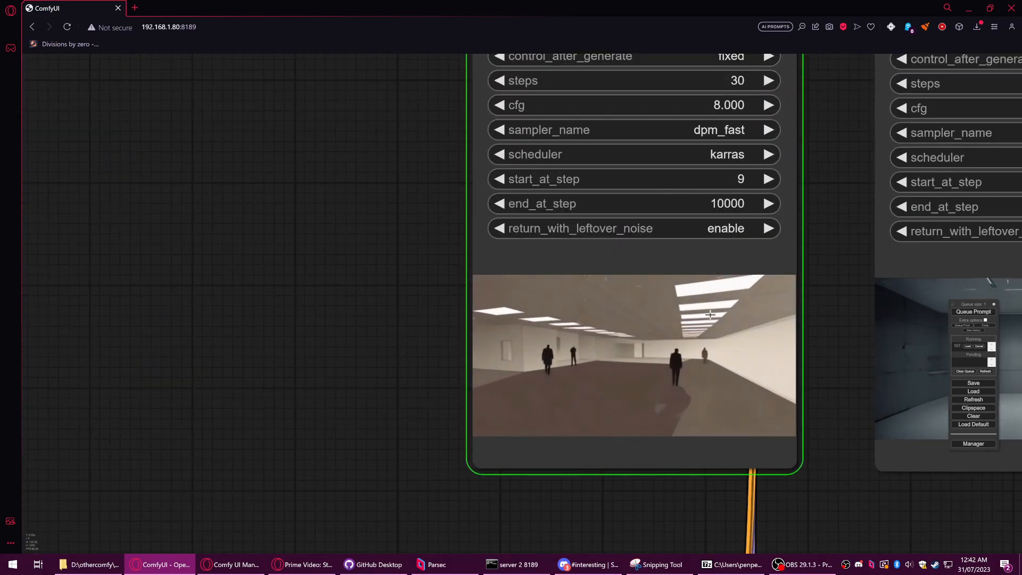
Step: Review the workflow from the two KSampler (Advanced) nodes back through the latent source group to the prompt and text encoder nodes
scroll(807, 445, down, 4)
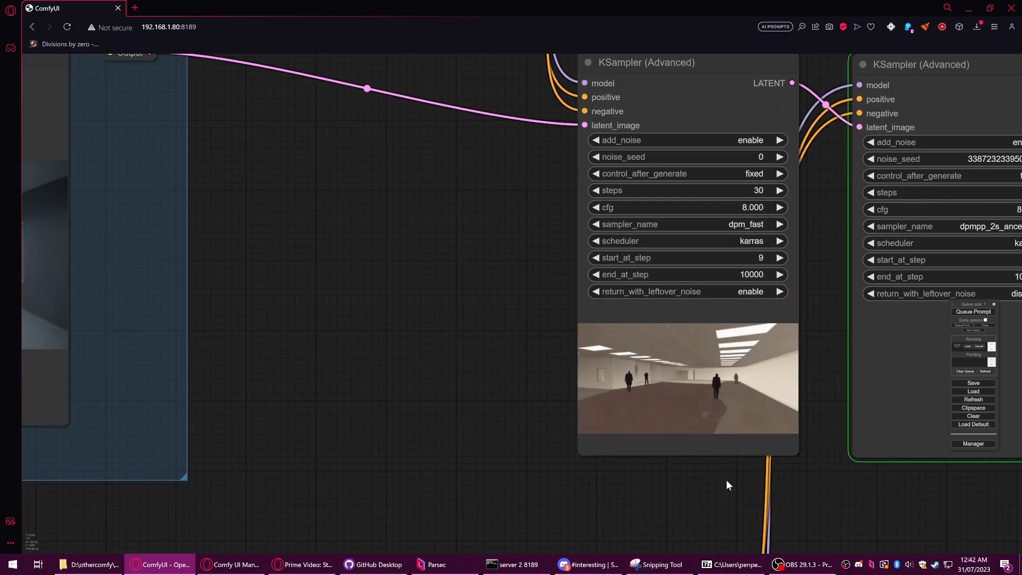
scroll(718, 482, down, 2)
drag(593, 480, 819, 471)
scroll(819, 471, down, 3)
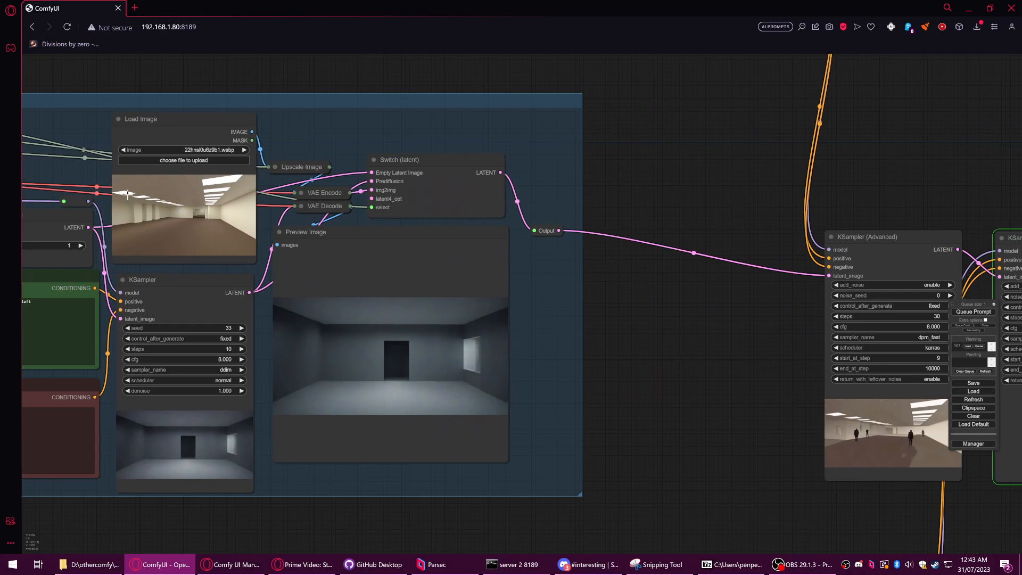
drag(755, 434, 599, 370)
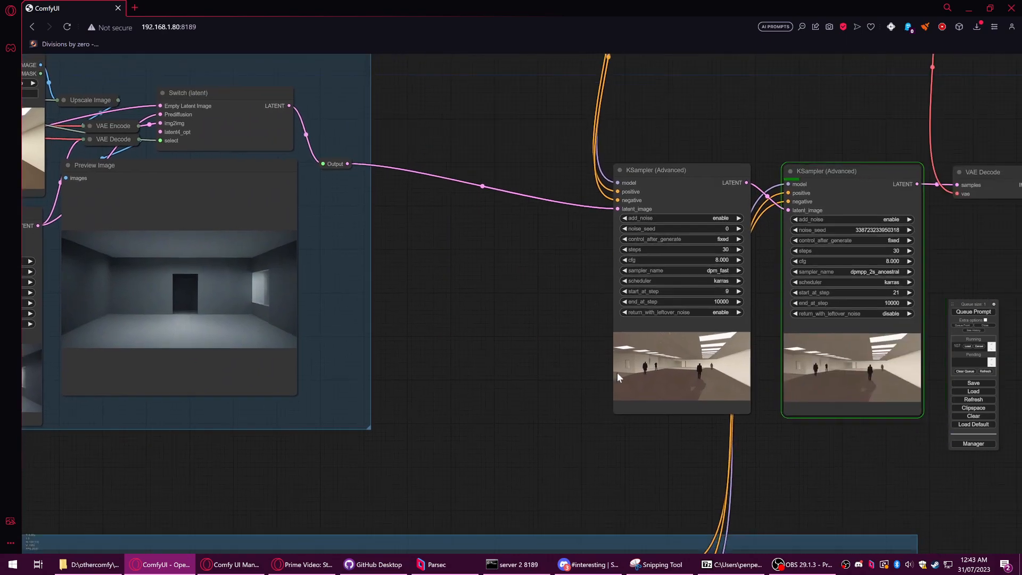
scroll(608, 441, down, 2)
scroll(608, 441, down, 4)
drag(608, 455, 847, 433)
drag(679, 443, 792, 439)
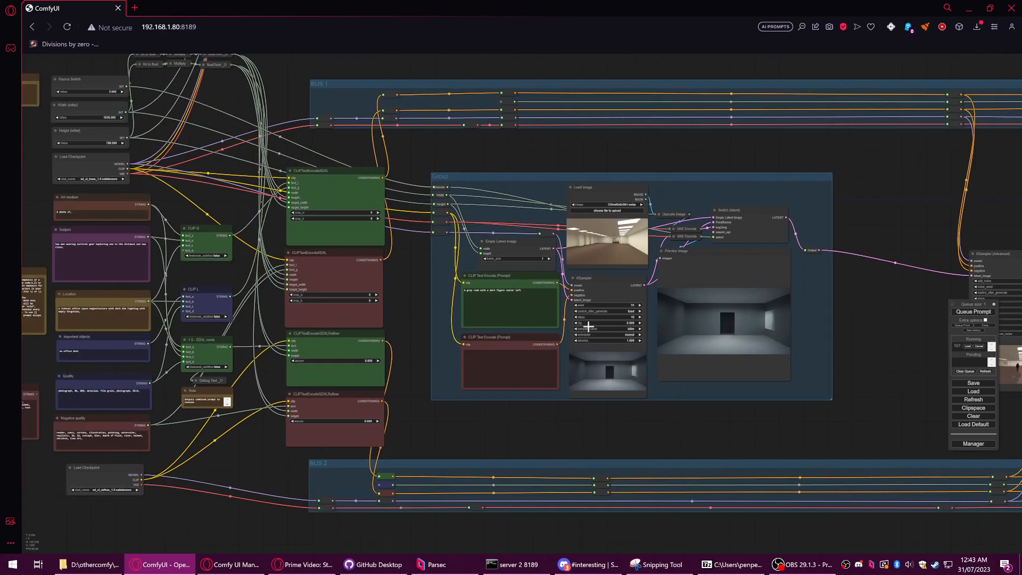
drag(426, 274, 710, 289)
scroll(342, 315, up, 2)
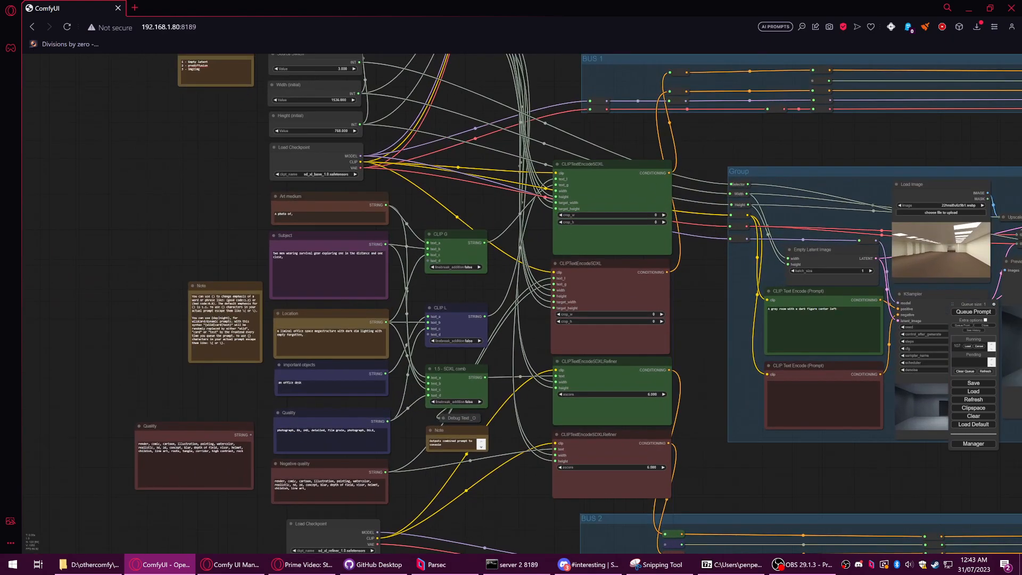
scroll(245, 237, up, 4)
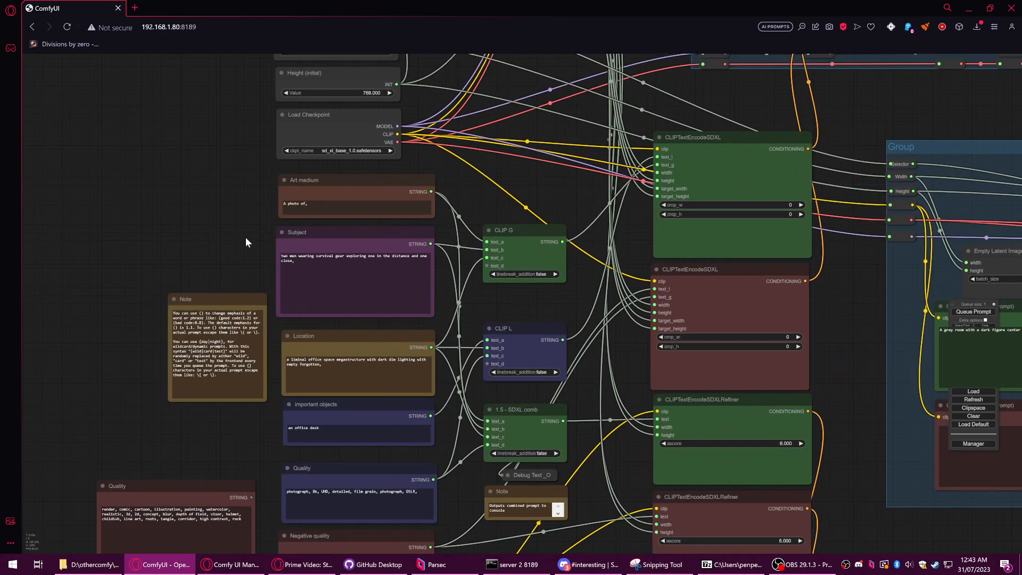
scroll(531, 338, down, 6)
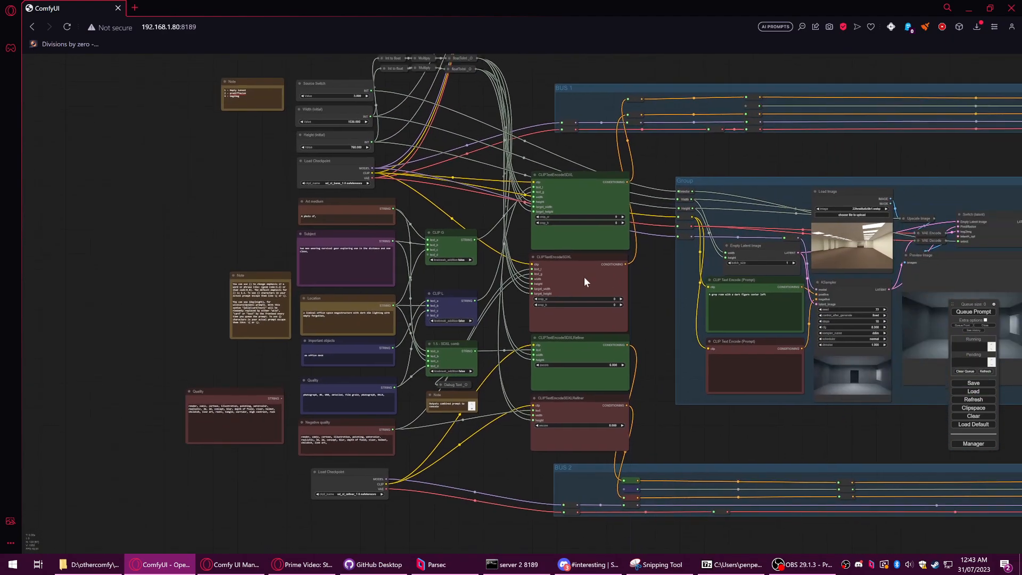
Step: Examine the img2img result up close in the final Preview Image node
drag(654, 308, 489, 299)
drag(671, 408, 413, 398)
drag(754, 414, 507, 407)
drag(576, 400, 372, 389)
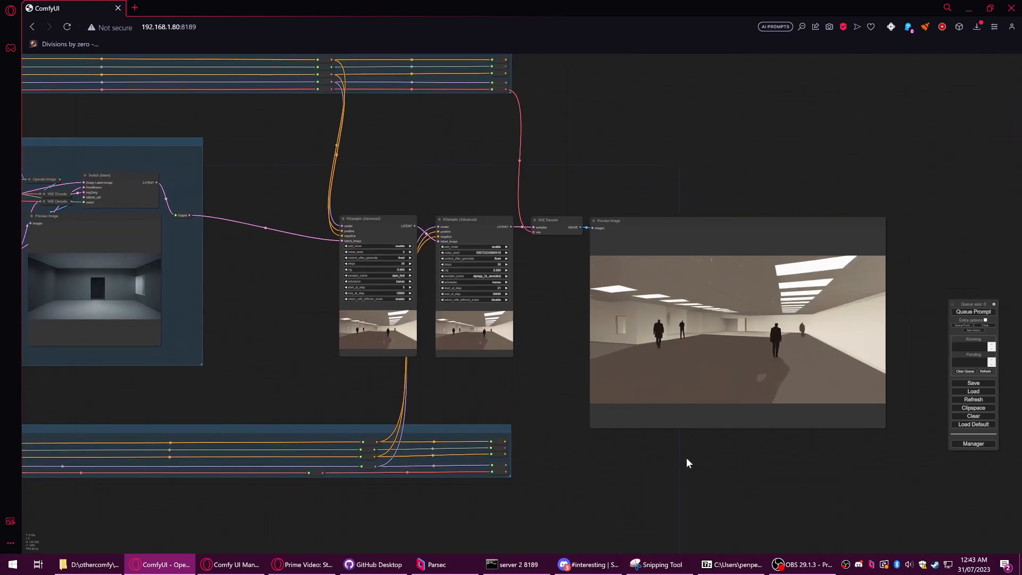
drag(712, 455, 586, 465)
scroll(604, 347, up, 5)
scroll(667, 328, up, 5)
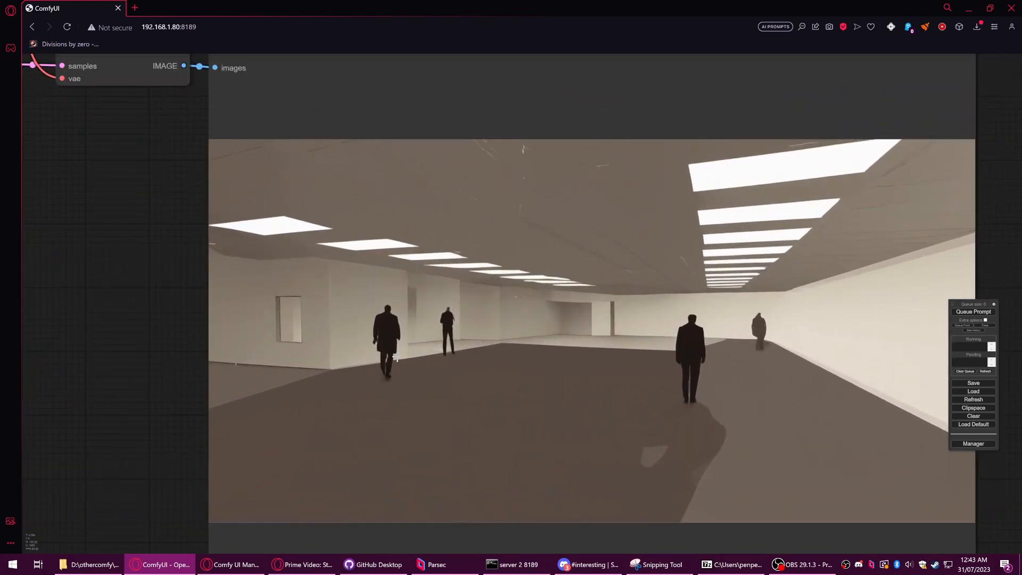
scroll(606, 351, down, 2)
scroll(606, 350, up, 4)
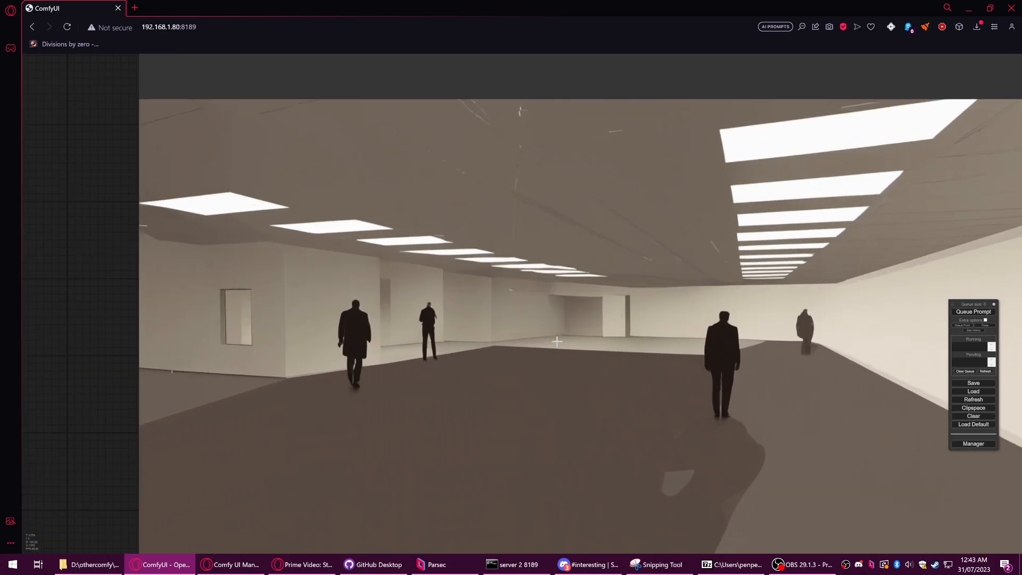
scroll(557, 341, down, 5)
Step: Examine the source picture in the Load Image node up close to compare it with the generated result
drag(342, 340, 718, 330)
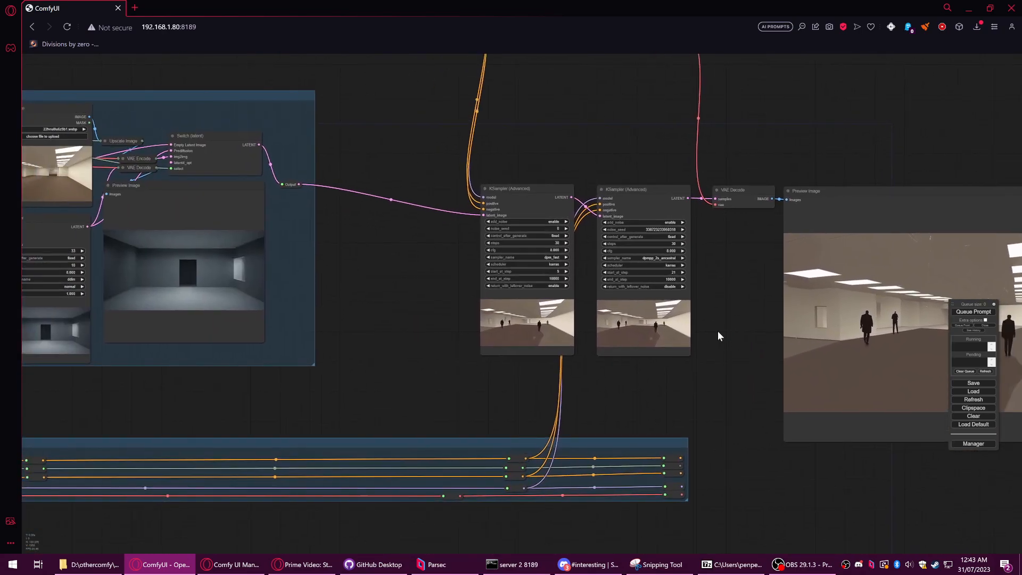
drag(291, 392, 726, 424)
scroll(517, 201, up, 13)
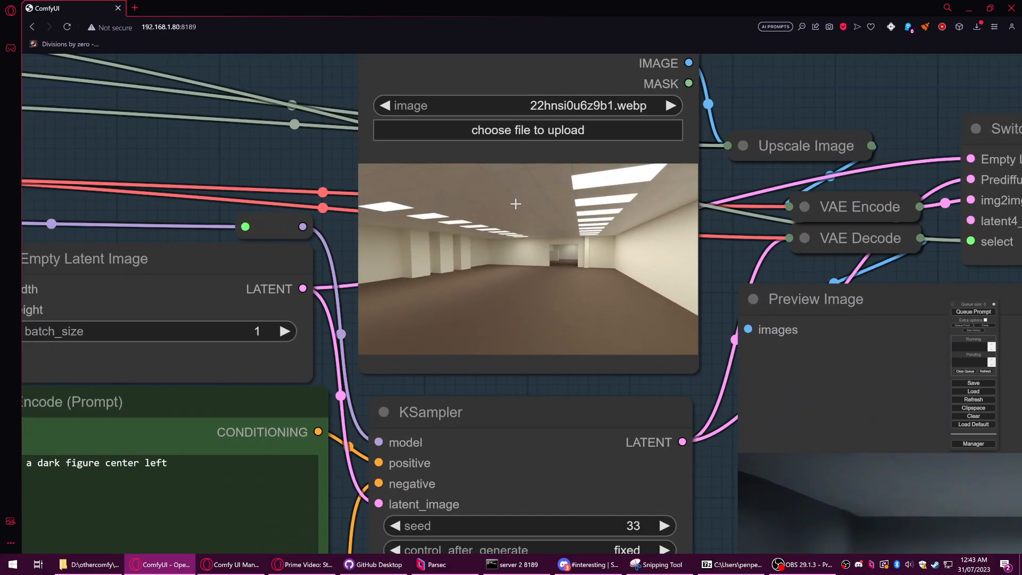
scroll(548, 282, down, 4)
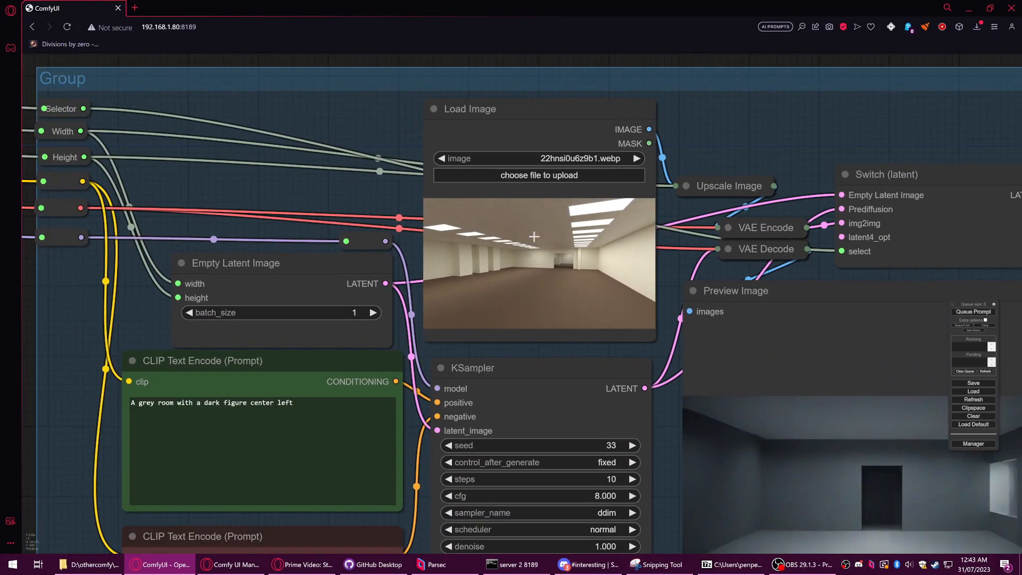
scroll(523, 239, up, 9)
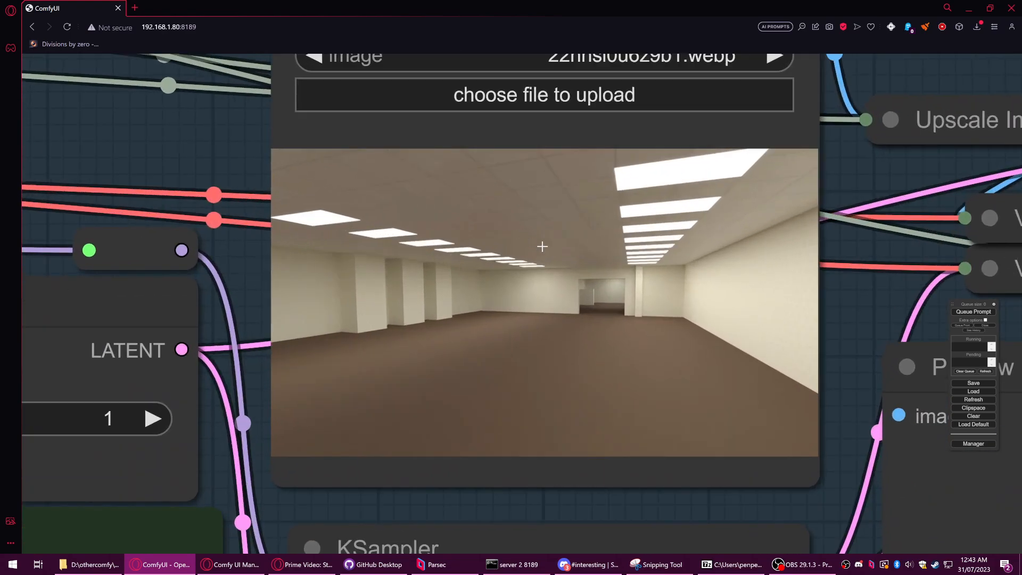
scroll(781, 323, up, 1)
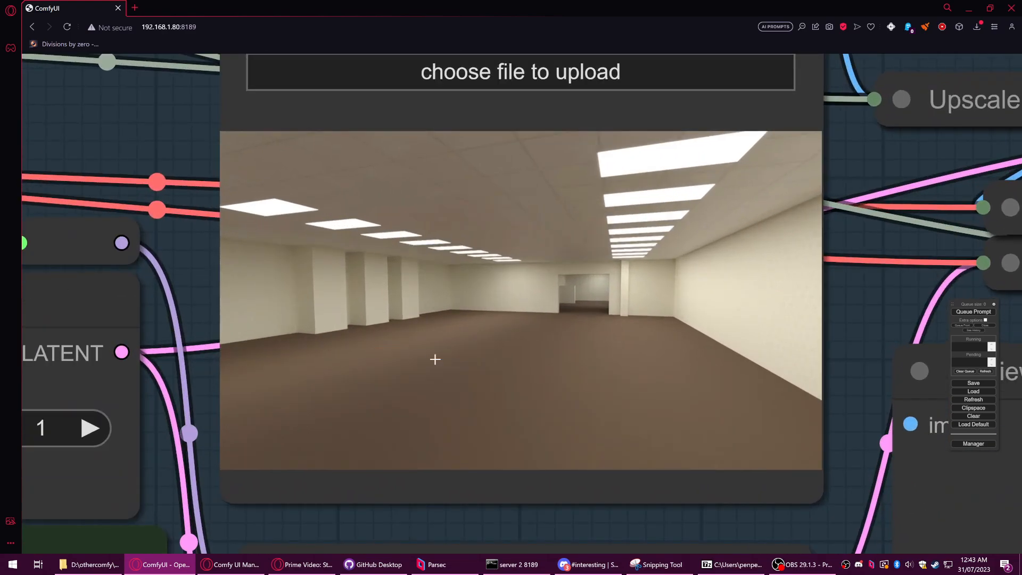
Step: Examine the prediffusion KSampler's settings and its Preview Image inside the latent source group
scroll(579, 386, down, 7)
drag(708, 453, 363, 172)
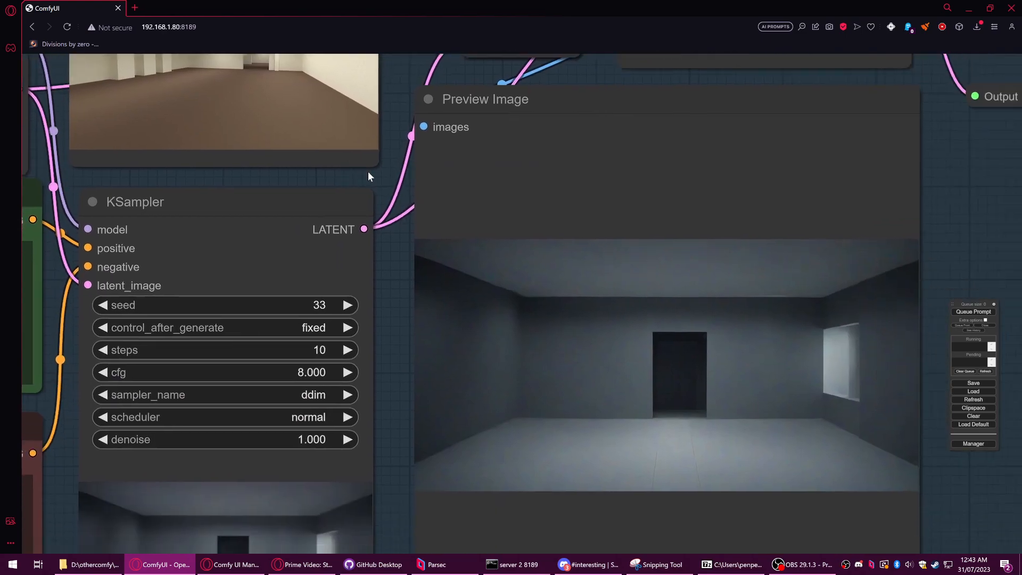
scroll(634, 287, up, 6)
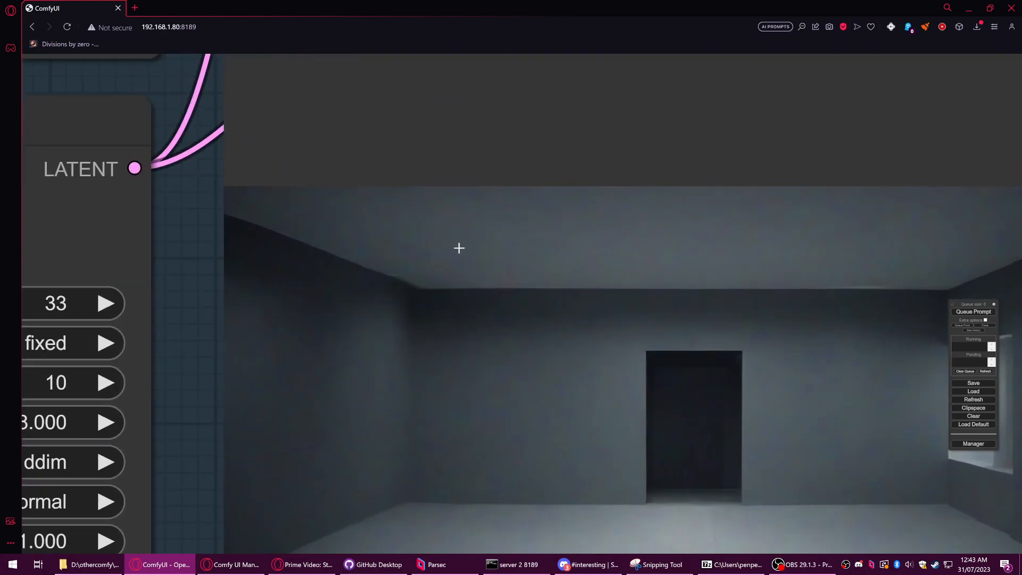
scroll(557, 415, down, 6)
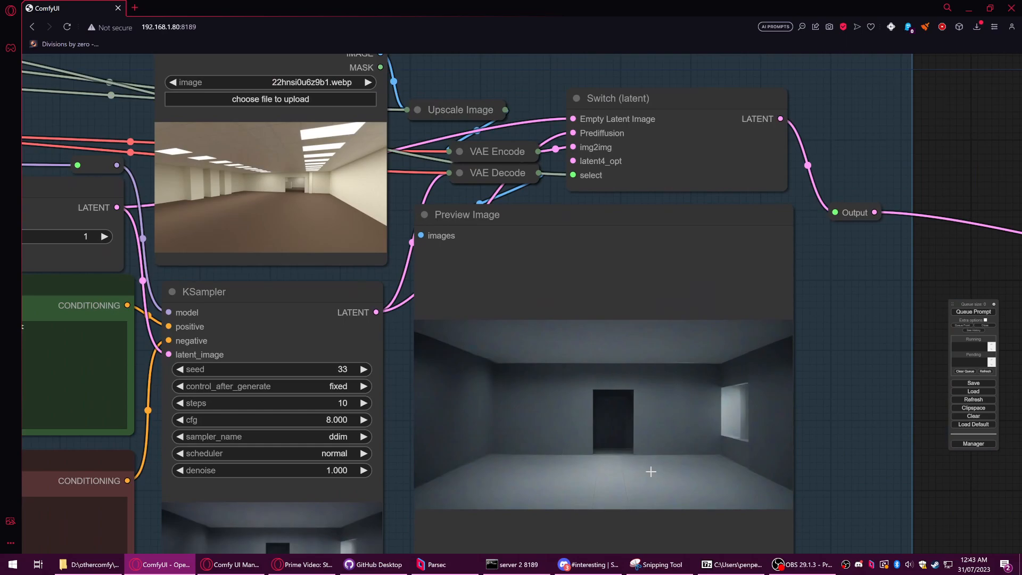
scroll(745, 437, down, 3)
Step: Set start_at_step to 6 on the first KSampler (Advanced) and queue the prompt
drag(816, 374, 271, 231)
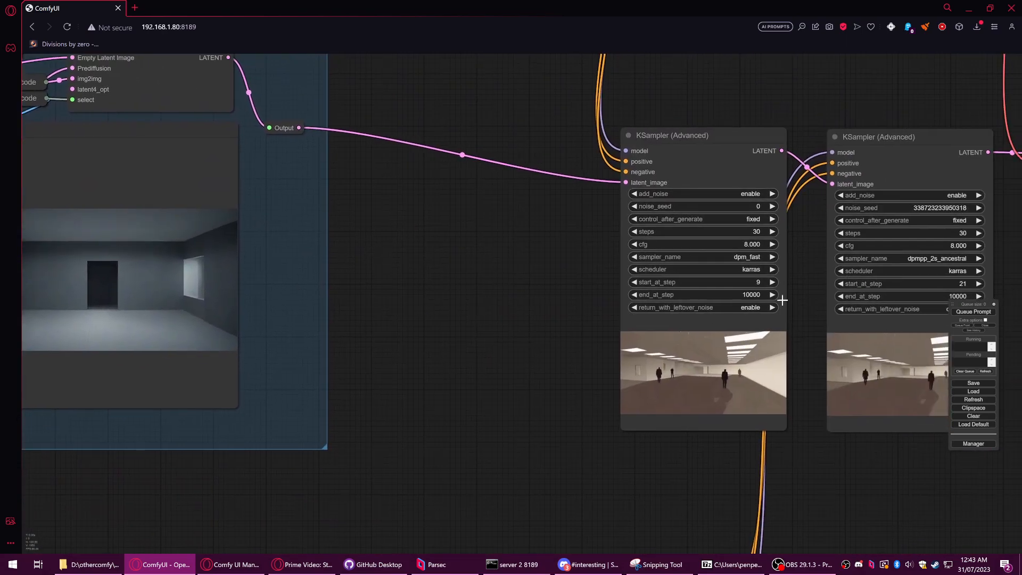
click(635, 282)
click(635, 282)
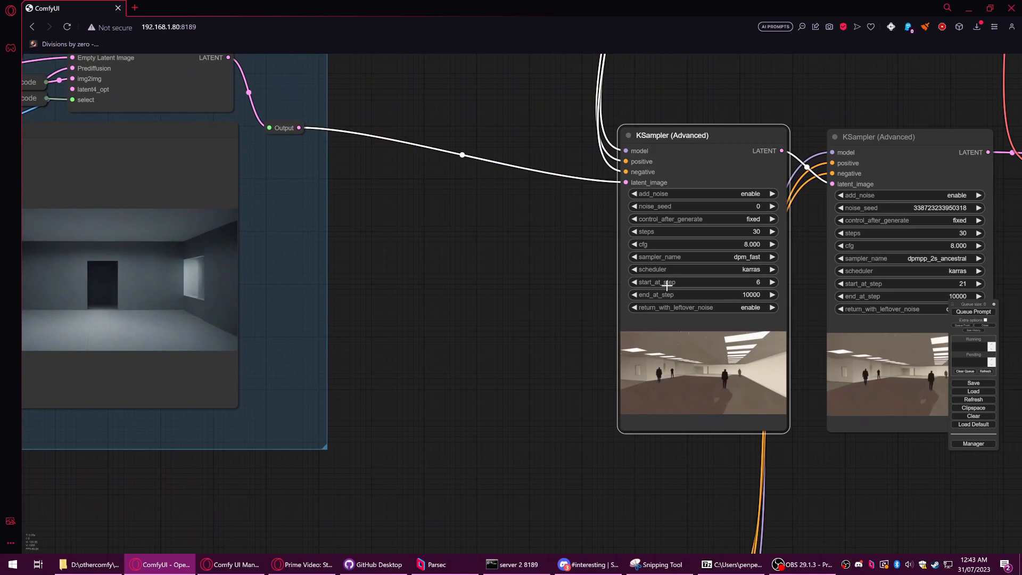
click(974, 312)
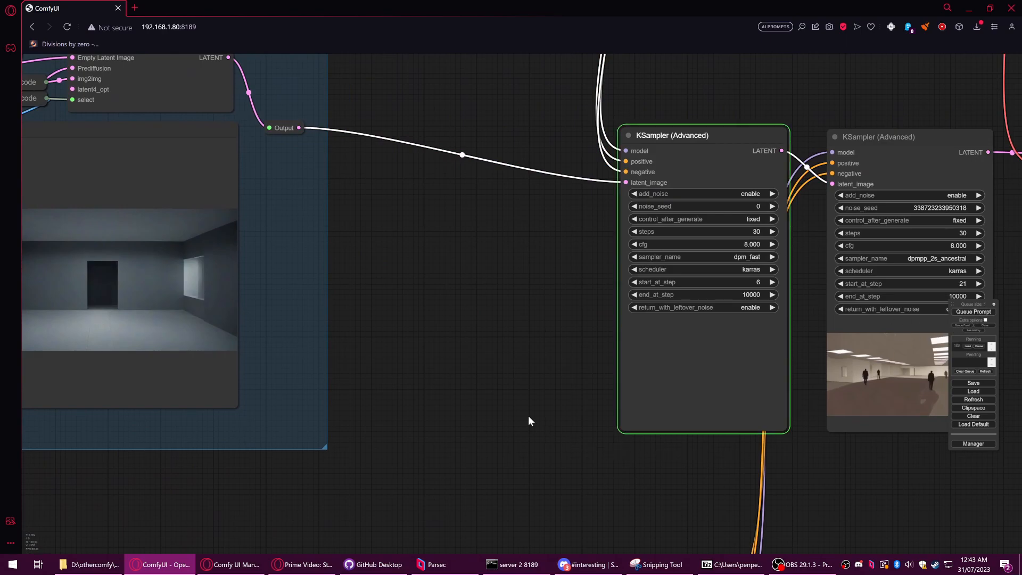
Step: Examine the first KSampler (Advanced)'s live preview up close while it samples
scroll(507, 391, down, 3)
drag(527, 376, 425, 296)
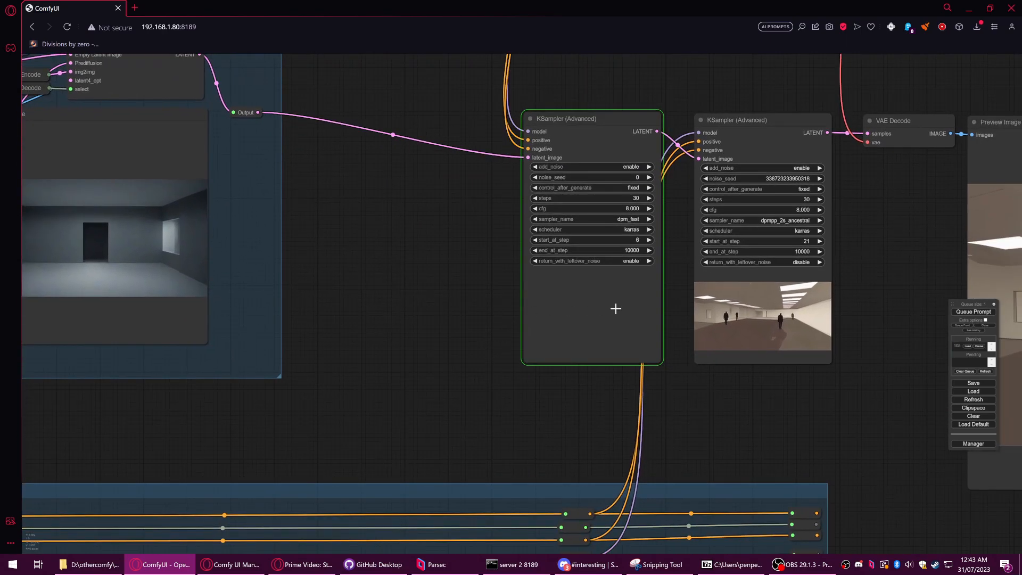
scroll(616, 309, up, 5)
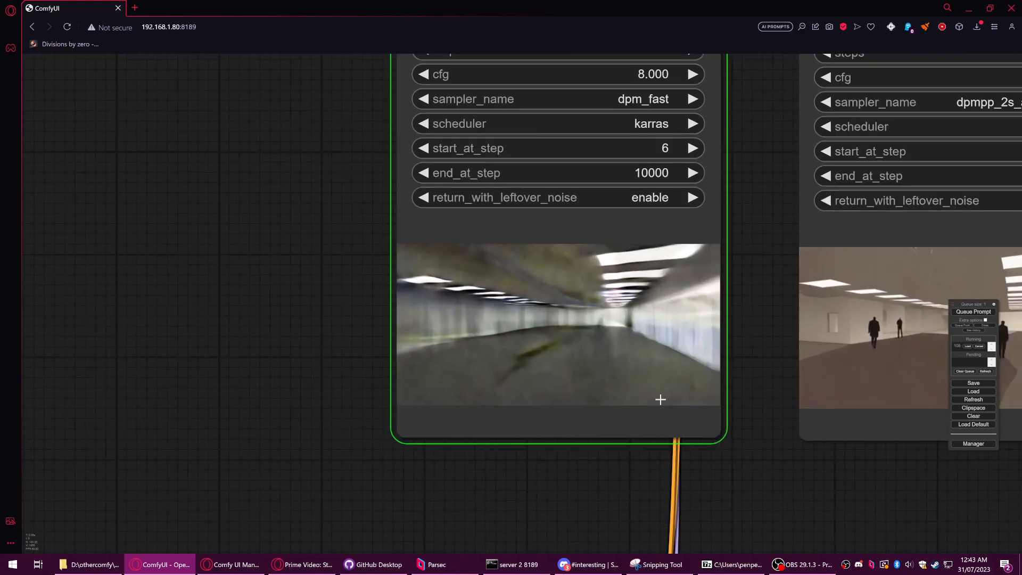
scroll(660, 400, down, 2)
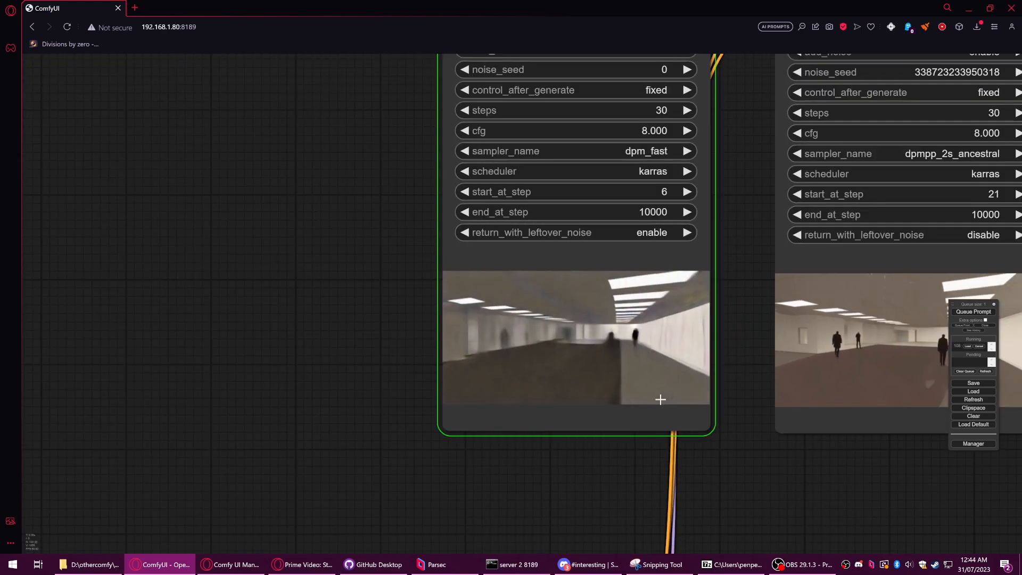
scroll(660, 400, down, 5)
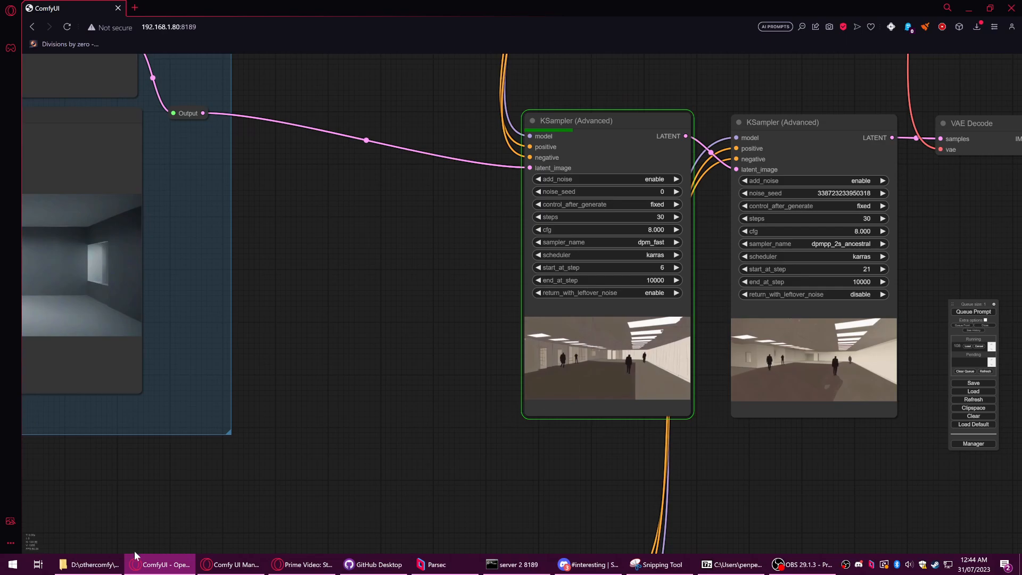
Step: Switch to File Explorer and inspect the run_nvidia_gpu 2 batch file's --preview-method auto argument in the ComfyUI folder
click(101, 567)
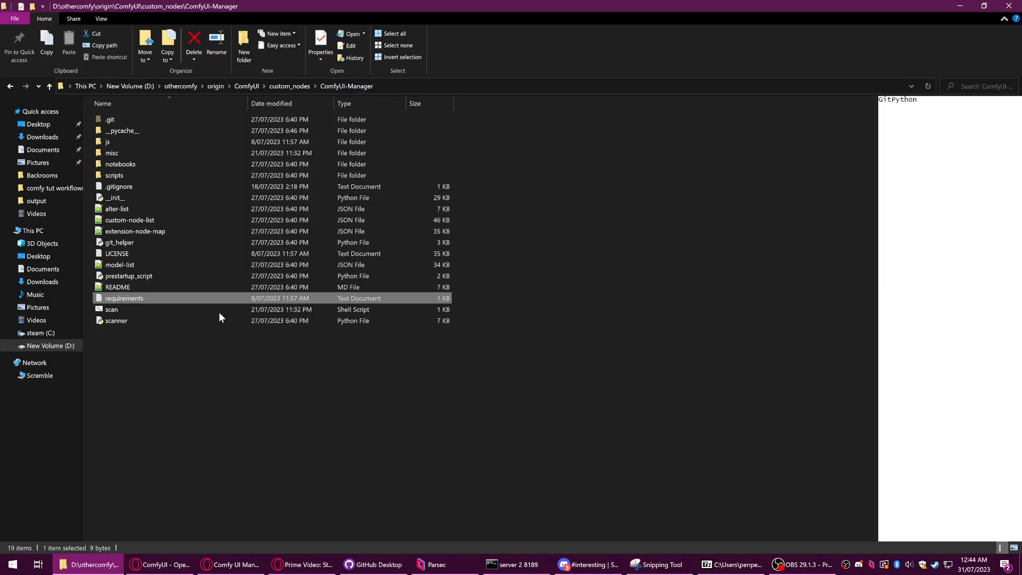
click(246, 87)
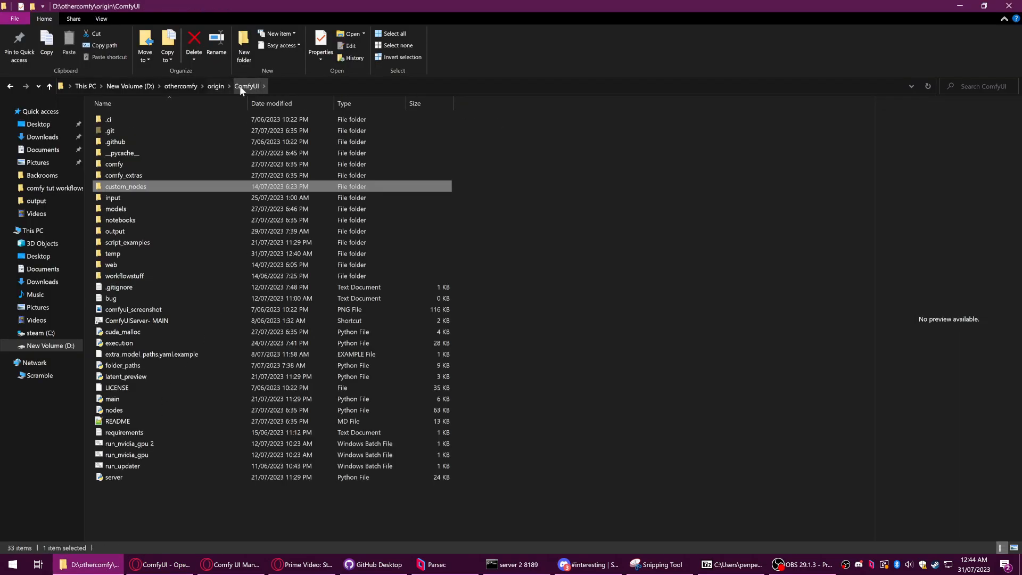
click(118, 446)
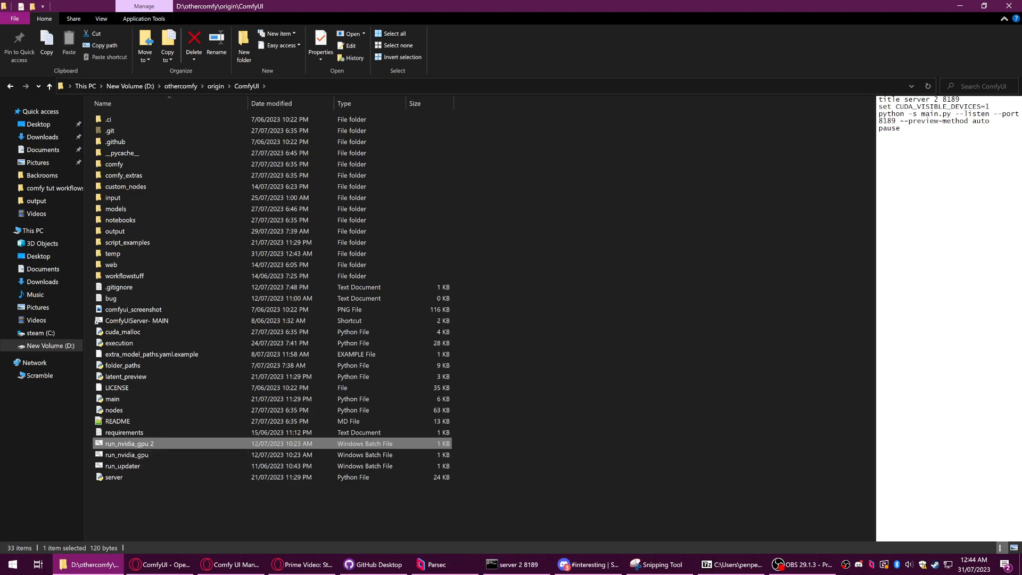
click(994, 121)
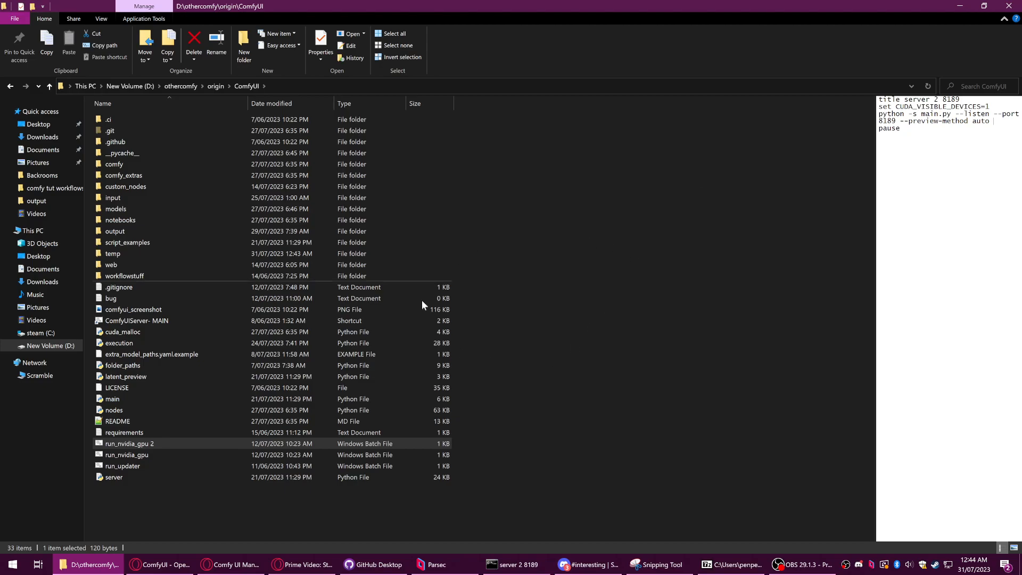
Step: Switch back to ComfyUI and examine the new result in the final Preview Image node up close
click(168, 564)
drag(411, 462, 259, 437)
drag(413, 434, 194, 428)
drag(481, 411, 211, 392)
scroll(582, 315, up, 8)
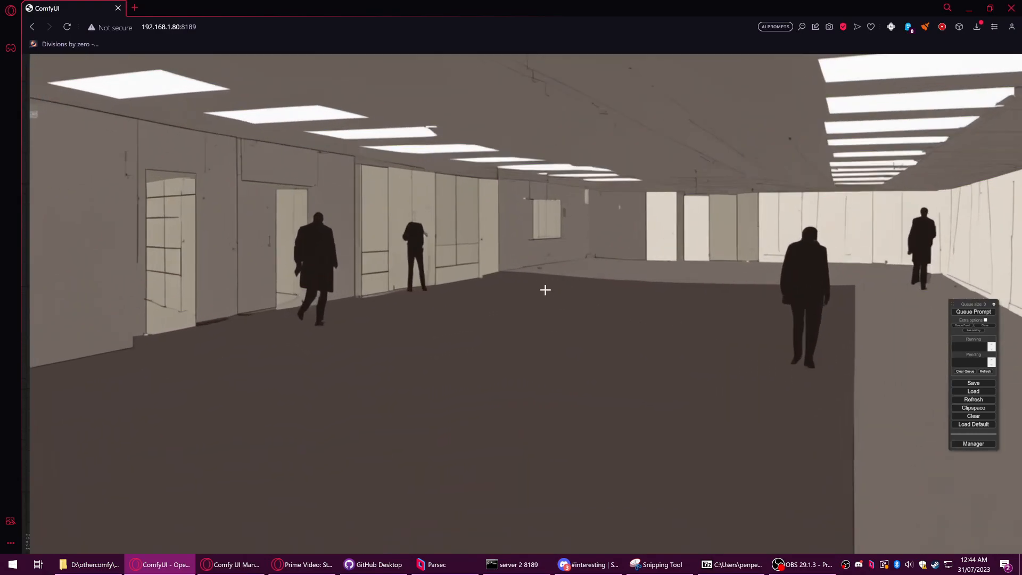
scroll(545, 288, down, 4)
scroll(543, 303, down, 5)
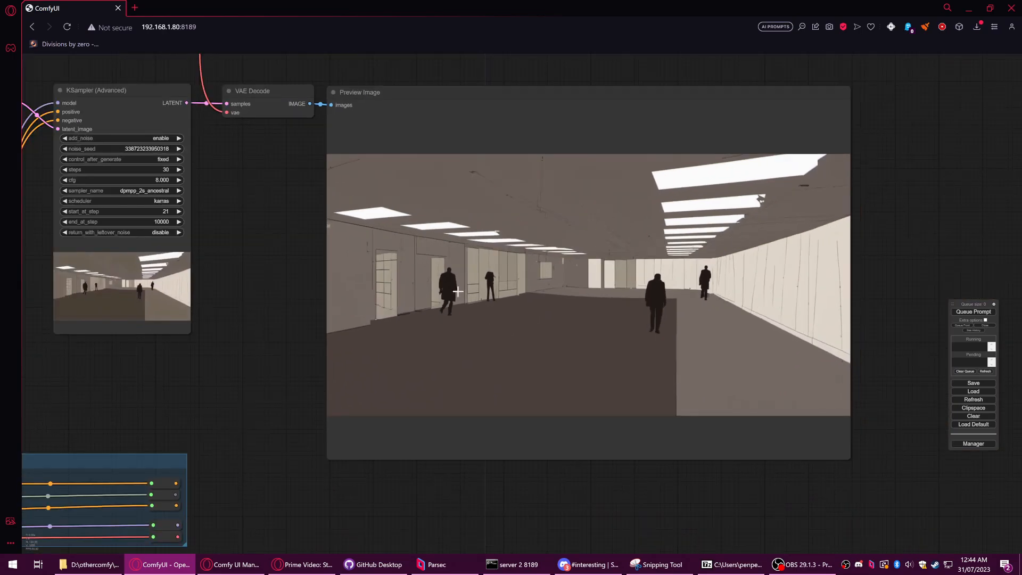
Step: Compare both KSampler (Advanced) previews with the final image and the latent source group's Load Image picture
scroll(256, 361, down, 2)
drag(197, 391, 434, 396)
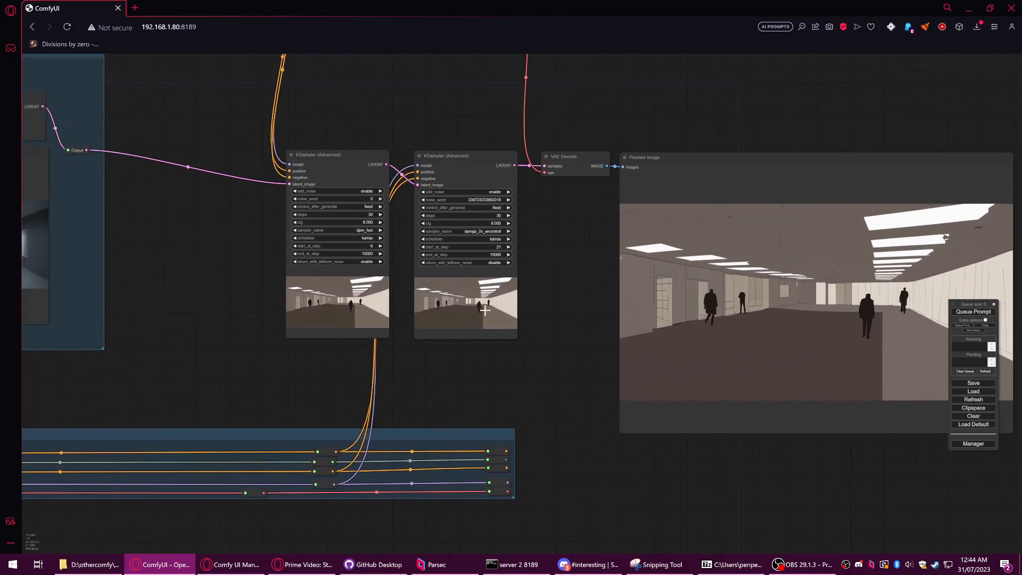
scroll(762, 285, up, 8)
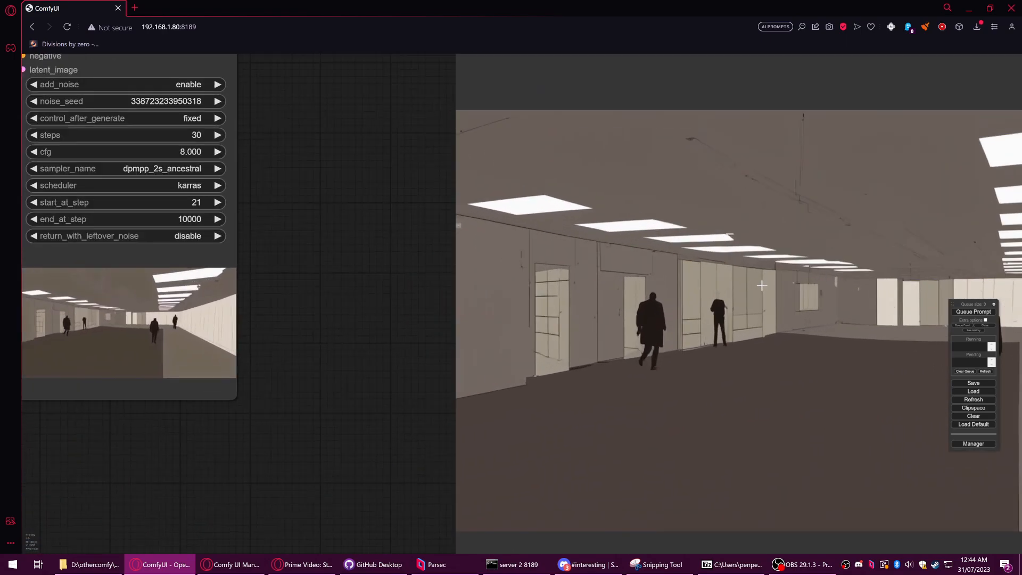
scroll(762, 286, down, 10)
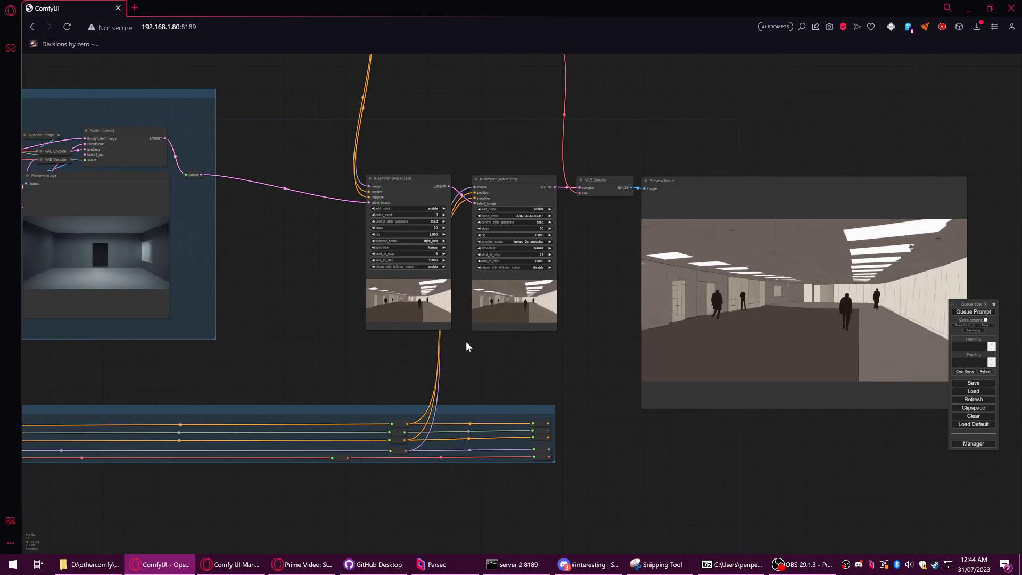
drag(431, 349, 626, 391)
drag(520, 394, 327, 409)
drag(945, 397, 744, 402)
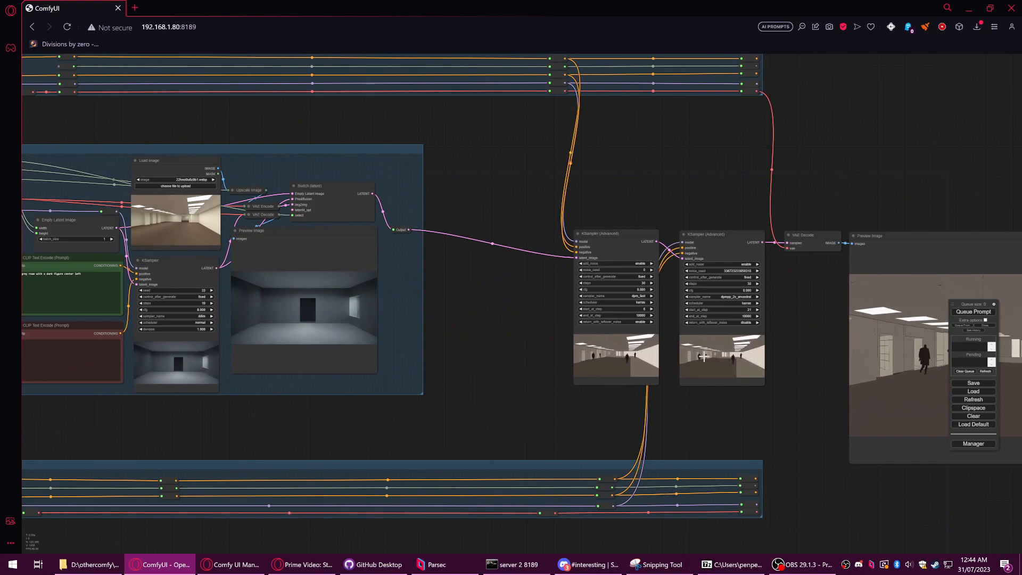
Step: Set the first KSampler (Advanced)'s start_at_step to 3 and queue the prompt
scroll(656, 373, up, 9)
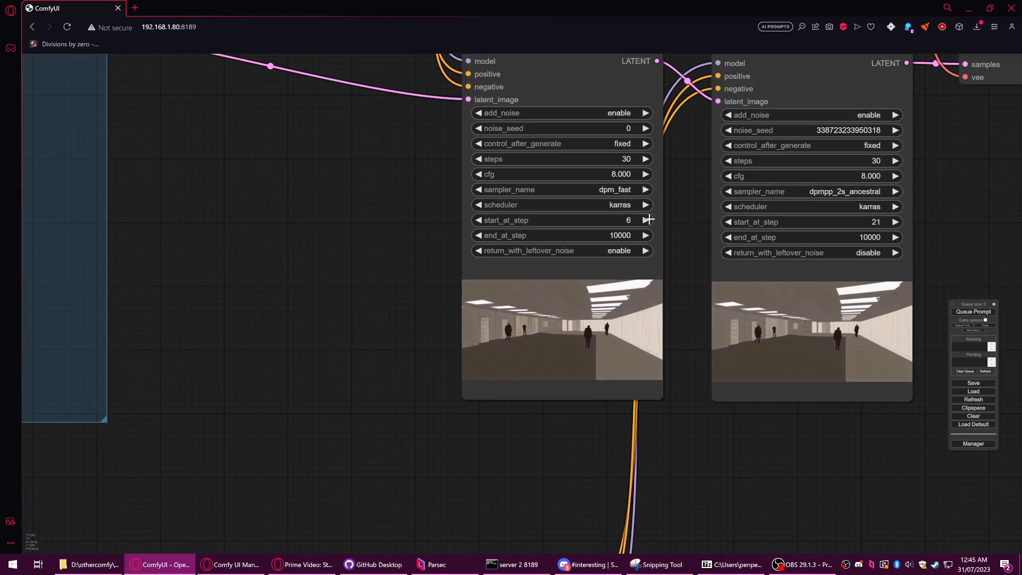
click(647, 220)
click(647, 220)
click(477, 220)
click(477, 220)
click(478, 220)
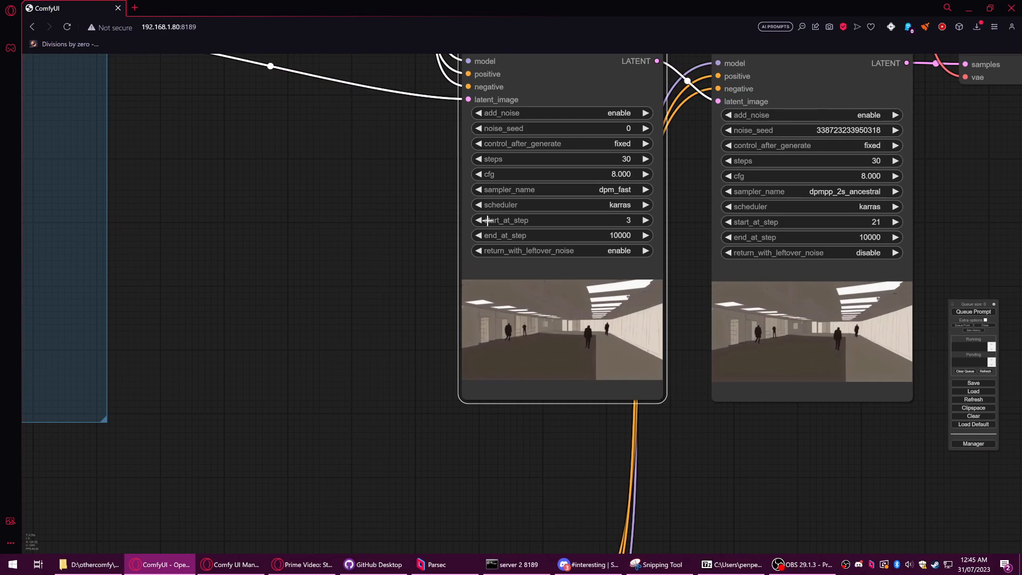
click(974, 313)
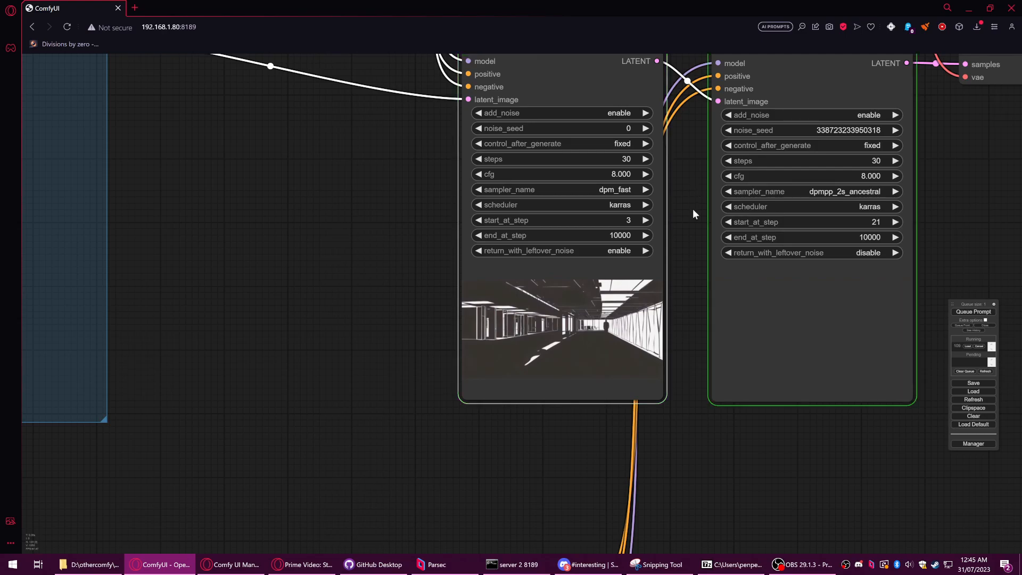
Step: Examine the first KSampler (Advanced)'s new preview up close, along with the second sampler's preview and the final Preview Image
scroll(692, 209, down, 5)
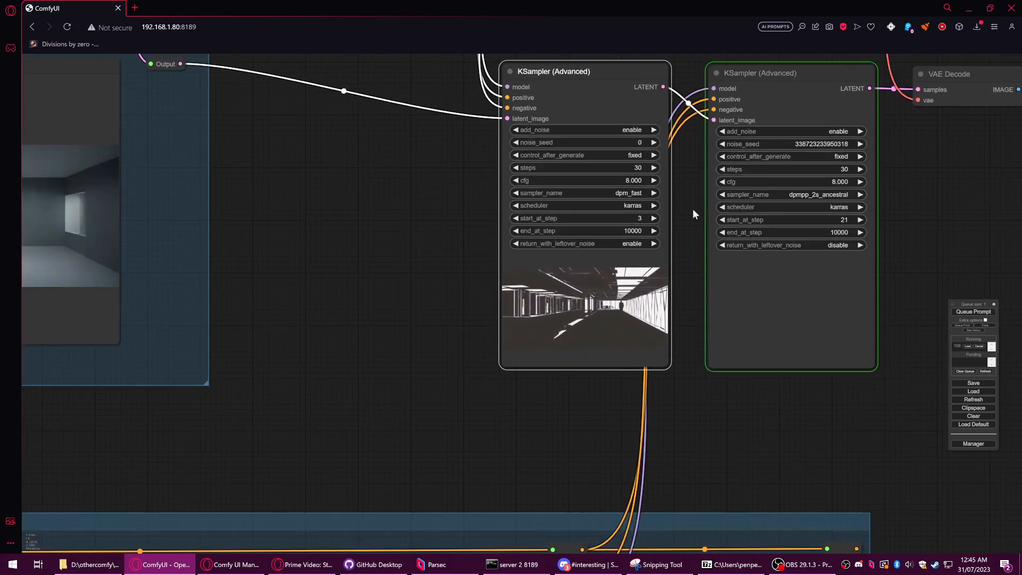
drag(513, 205, 639, 233)
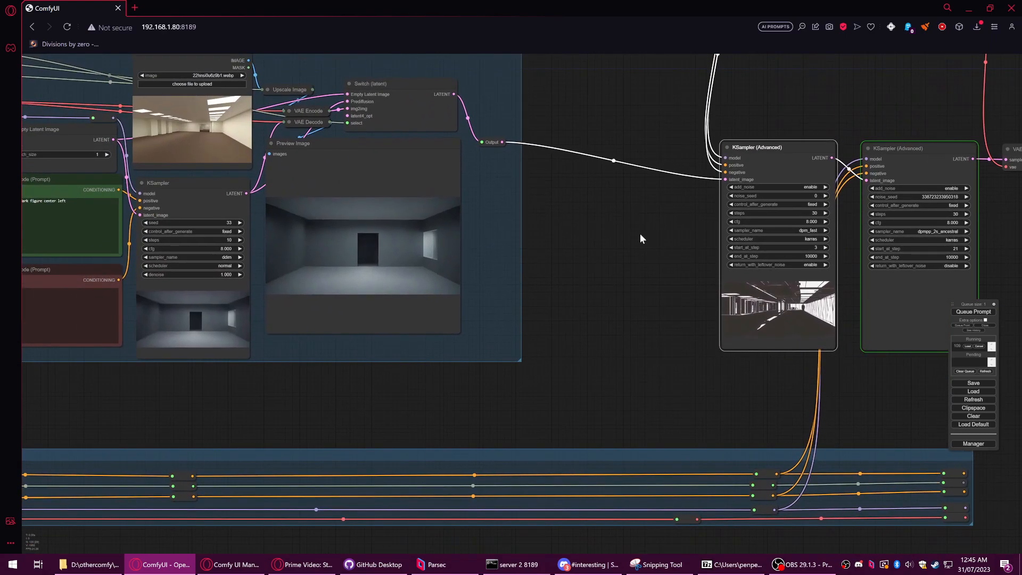
click(397, 163)
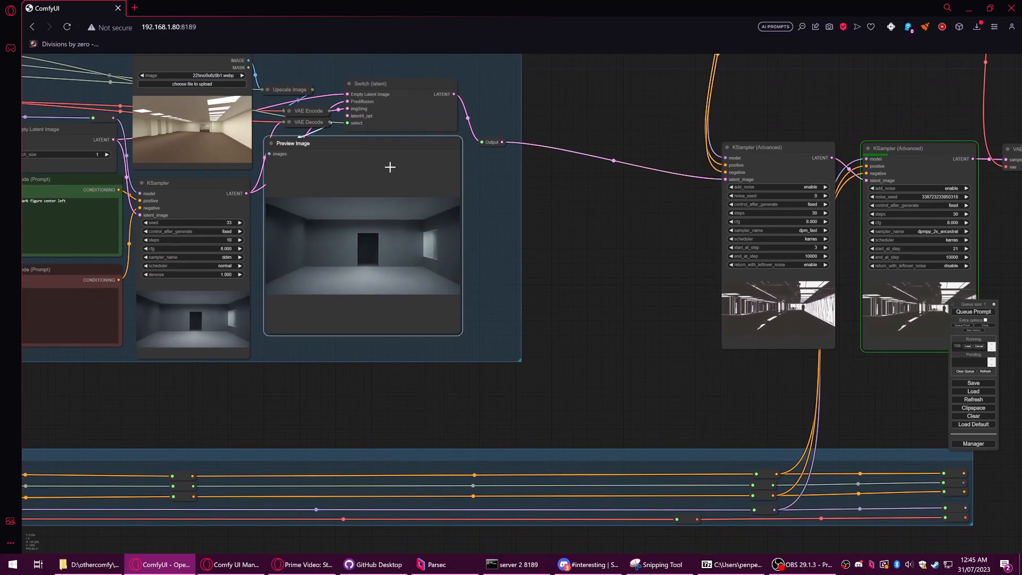
click(183, 195)
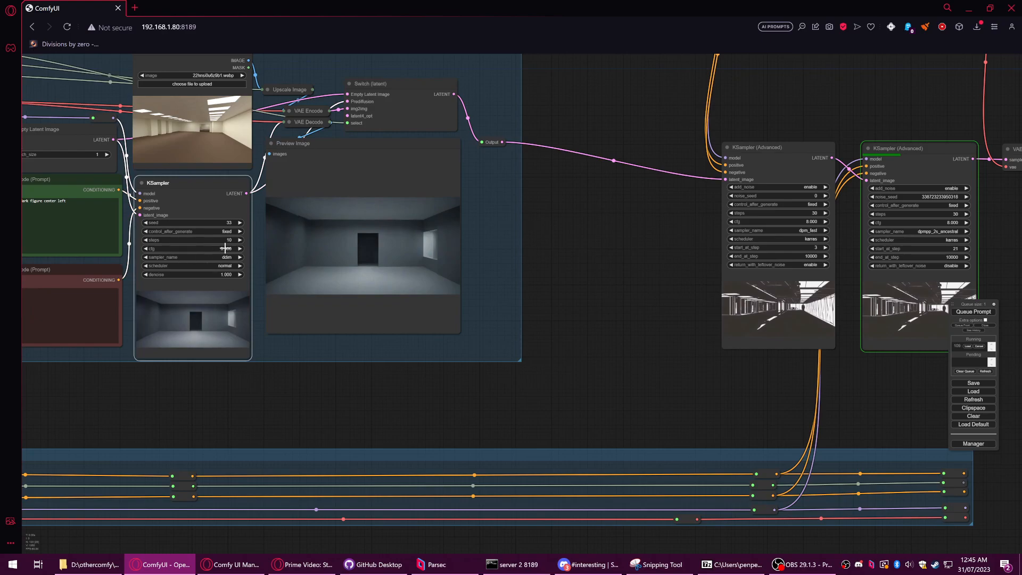
scroll(727, 291, up, 12)
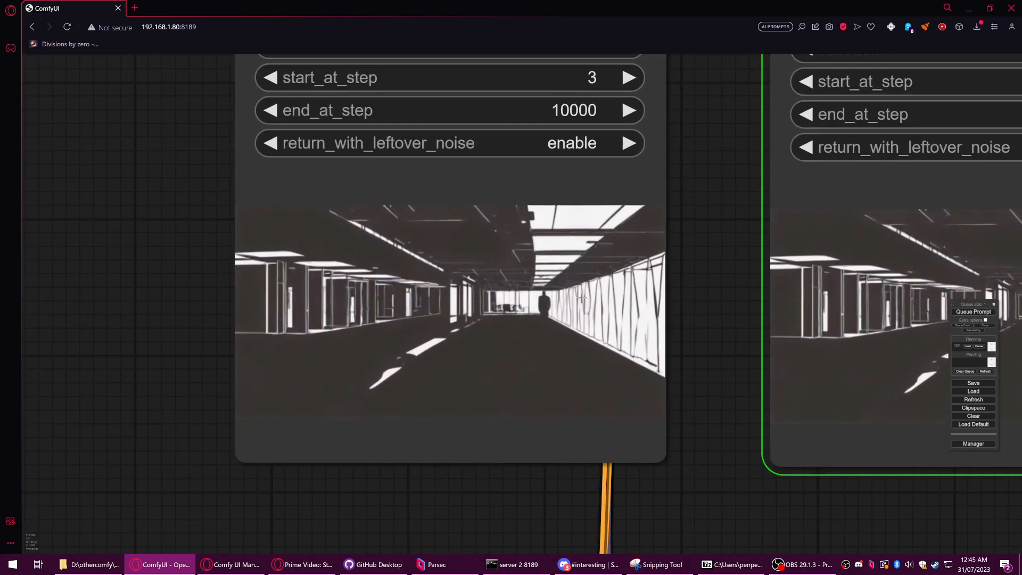
scroll(601, 272, down, 12)
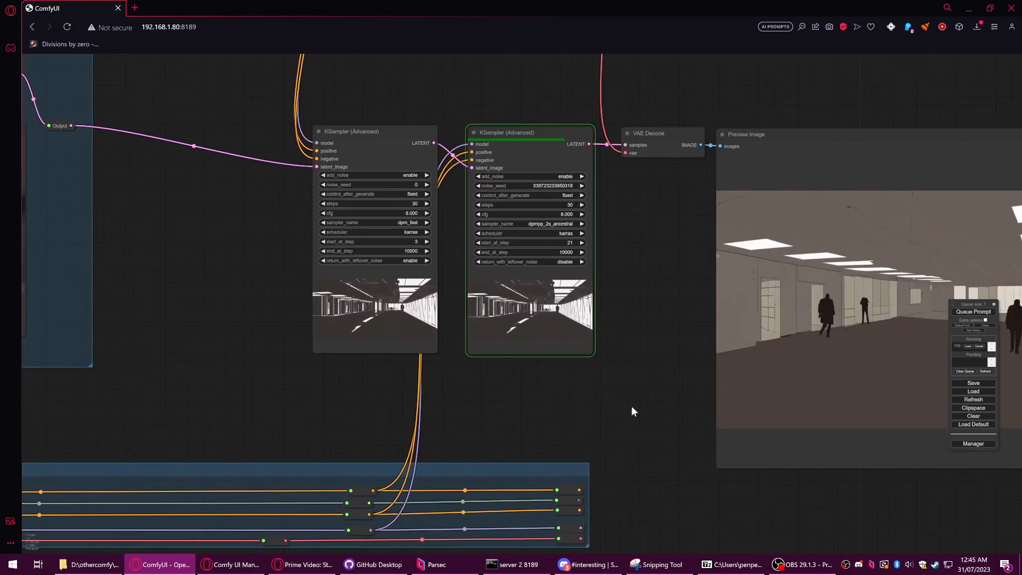
drag(632, 407, 306, 348)
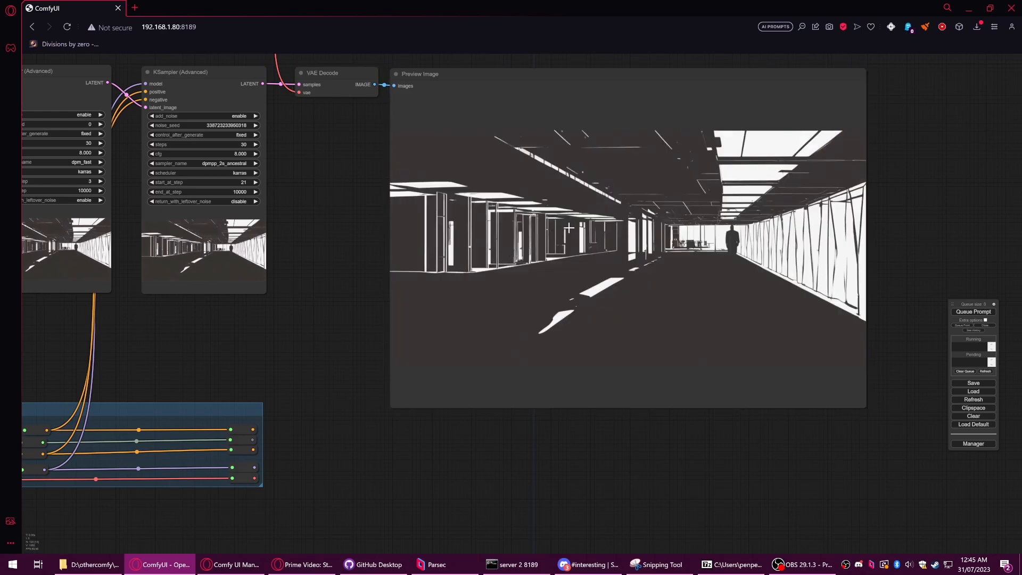
Step: Add "vector" to the end of the Negative quality prompt and queue the prompt
scroll(570, 229, down, 8)
drag(395, 125, 747, 140)
scroll(155, 217, up, 9)
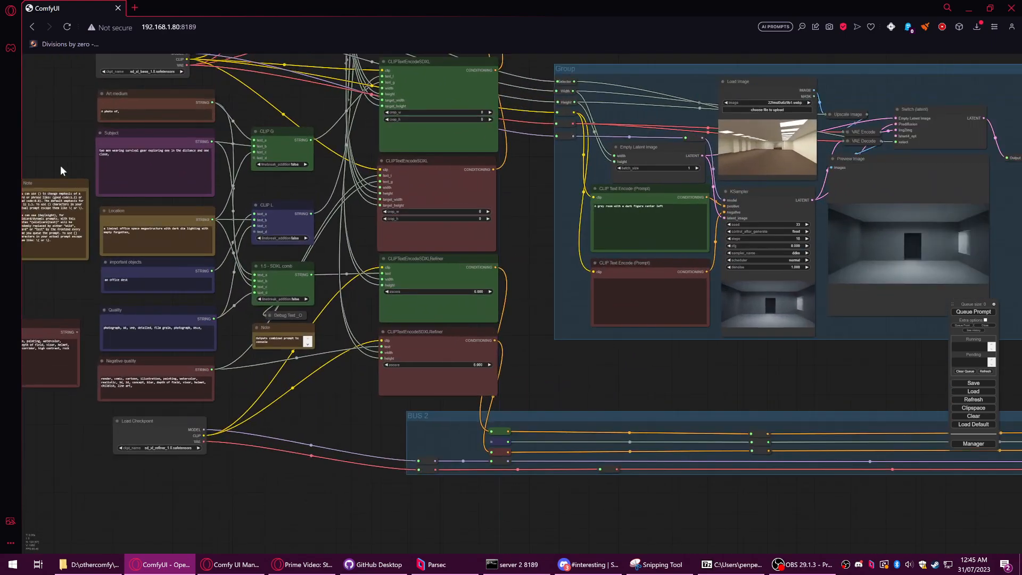
click(143, 428)
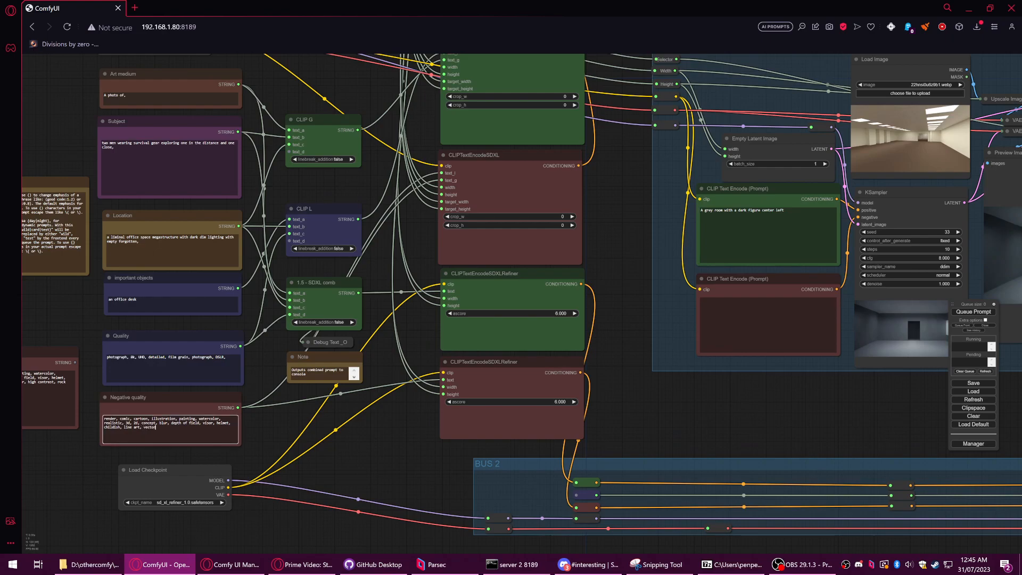
drag(781, 396, 238, 237)
drag(725, 240, 396, 315)
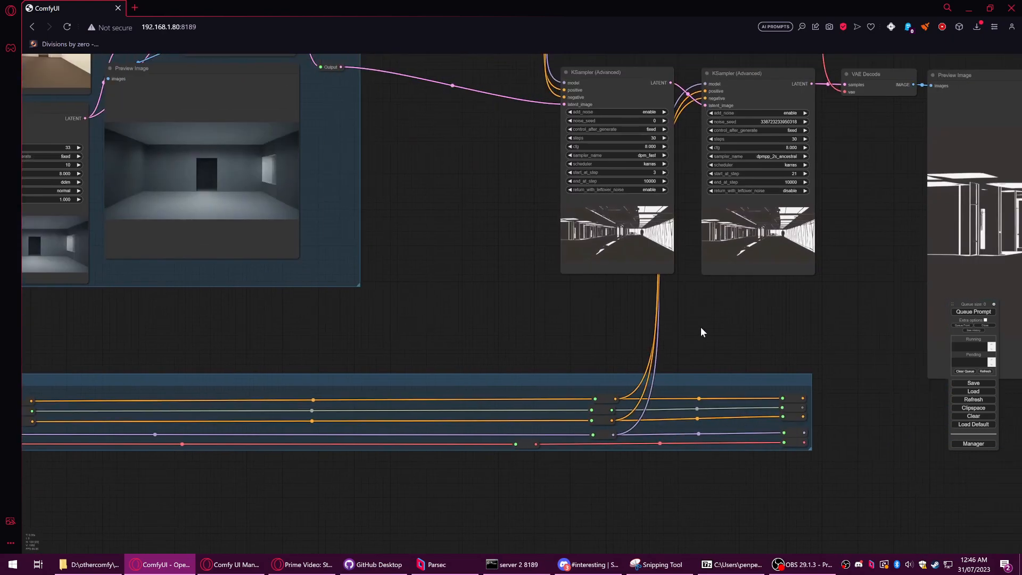
click(981, 314)
Step: Nudge the latent source group slightly toward the KSampler (Advanced) nodes, keeping it between the BUS 1 and BUS 2 groups
scroll(818, 307, down, 2)
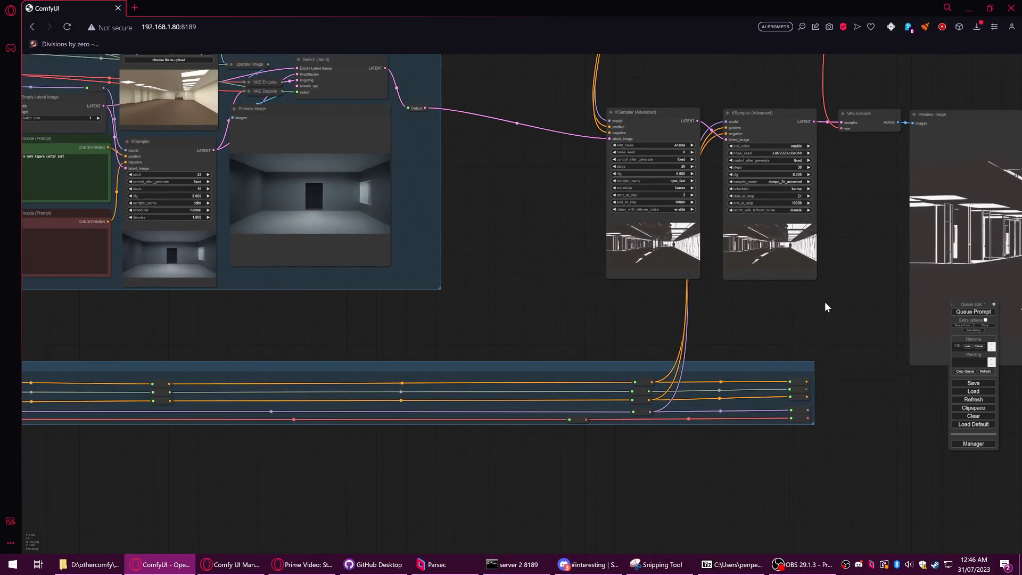
scroll(663, 293, down, 3)
drag(580, 286, 702, 339)
drag(310, 142, 306, 141)
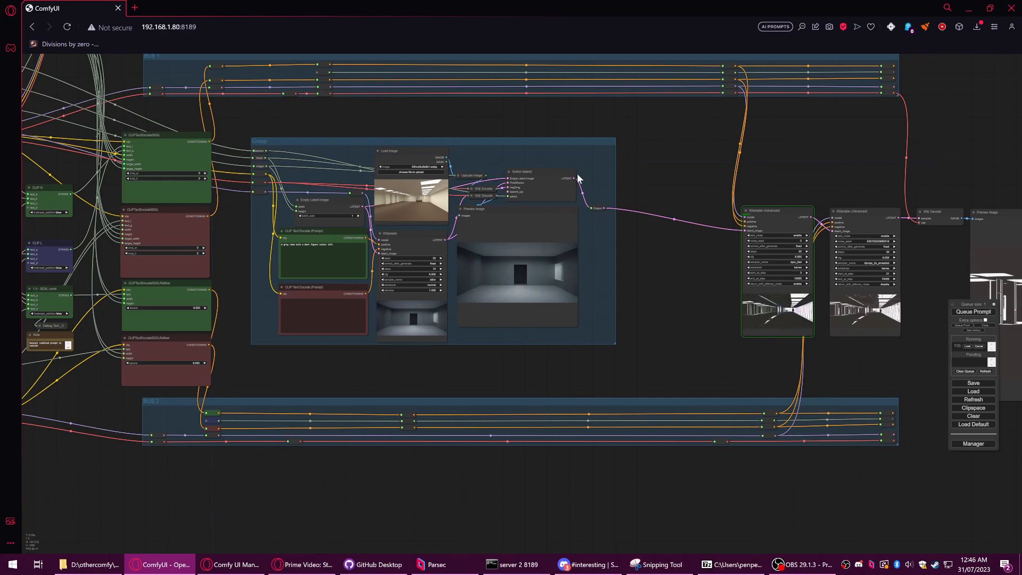
drag(348, 113, 651, 277)
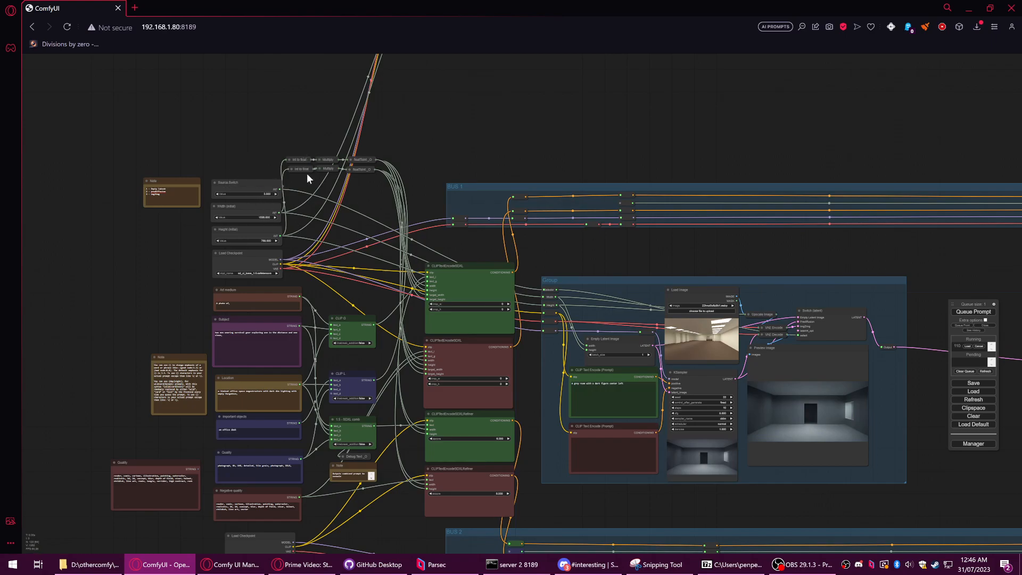
drag(352, 213, 266, 107)
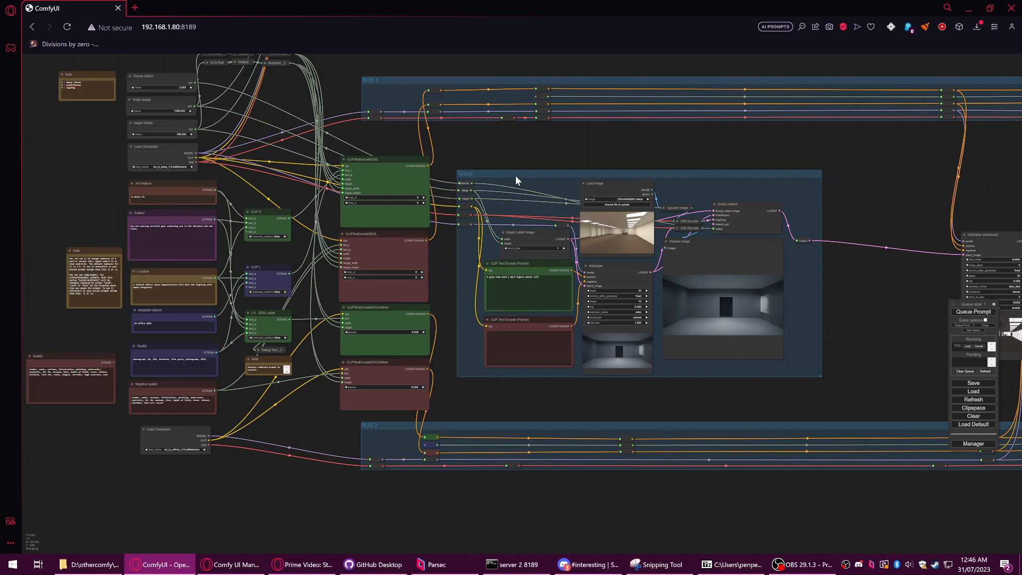
drag(532, 175, 544, 171)
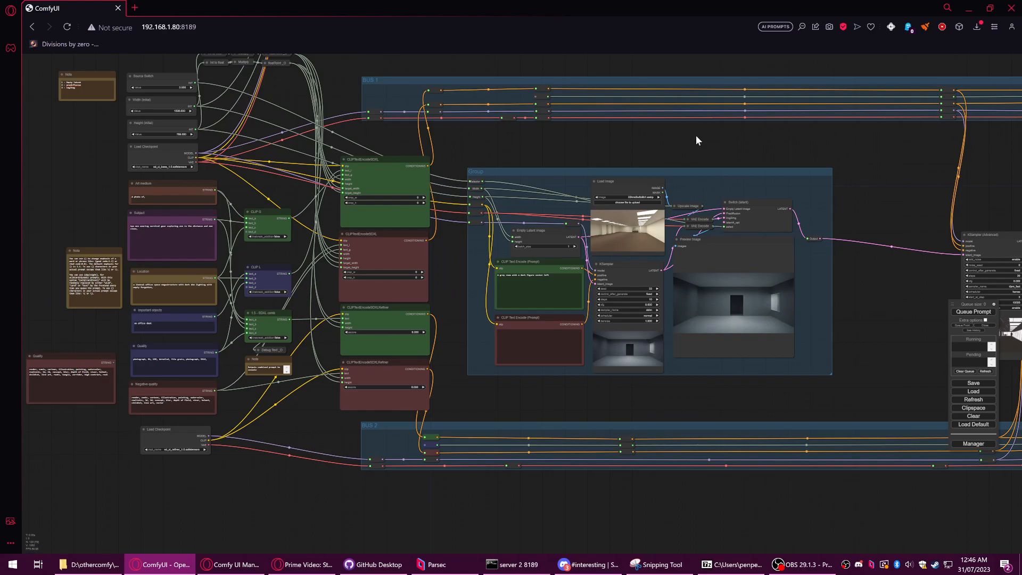
Step: Examine the new final Preview Image up close and compare it with both sampler previews and the latent source group's images
scroll(509, 136, down, 5)
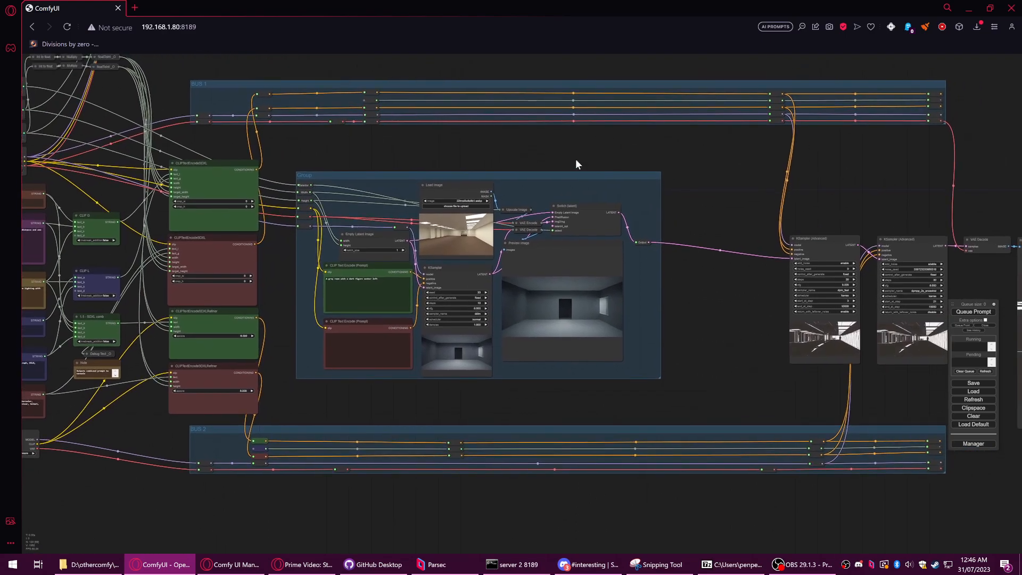
scroll(648, 166, down, 1)
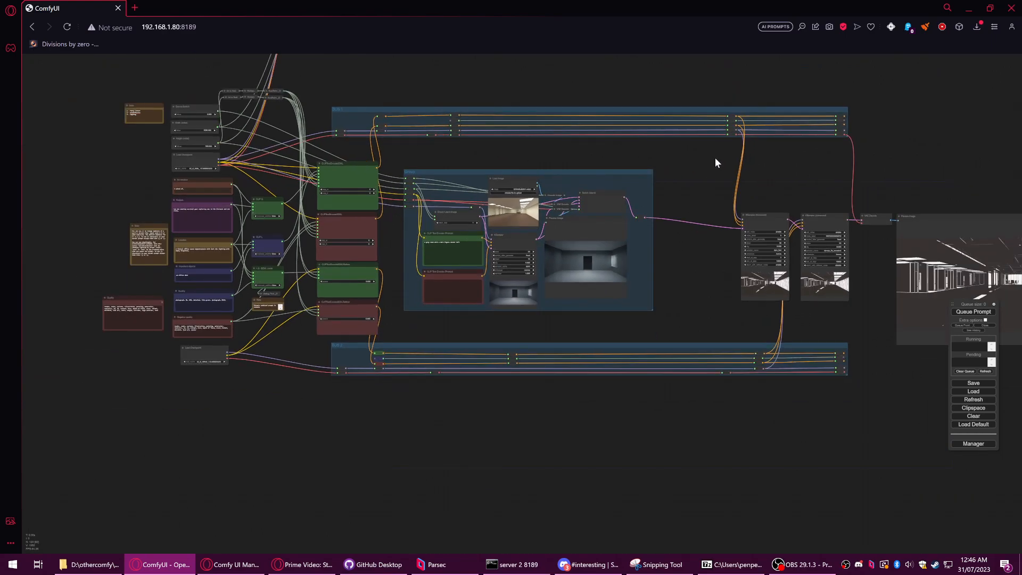
drag(702, 169, 576, 164)
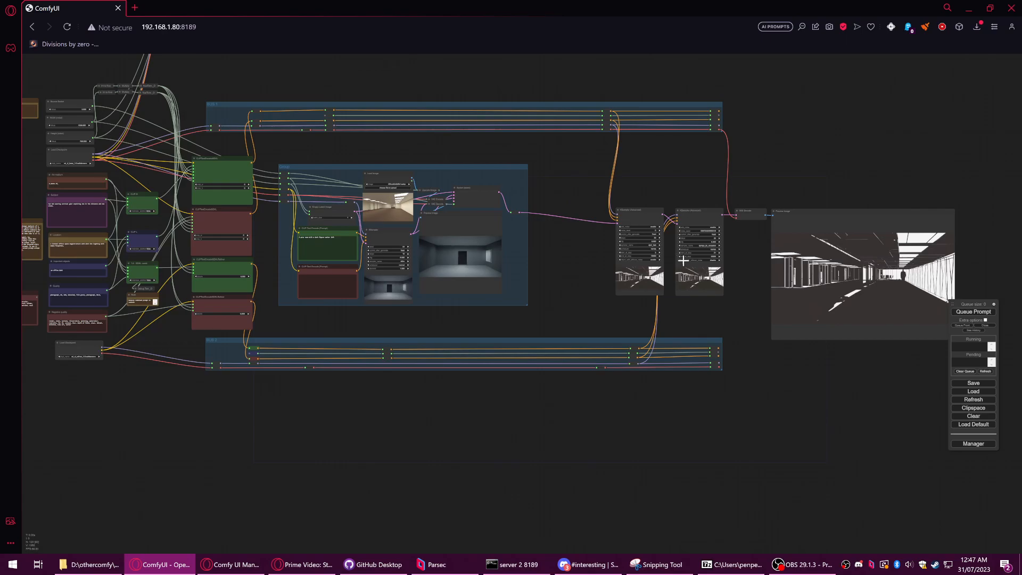
scroll(687, 246, up, 3)
scroll(749, 319, up, 5)
scroll(749, 319, up, 3)
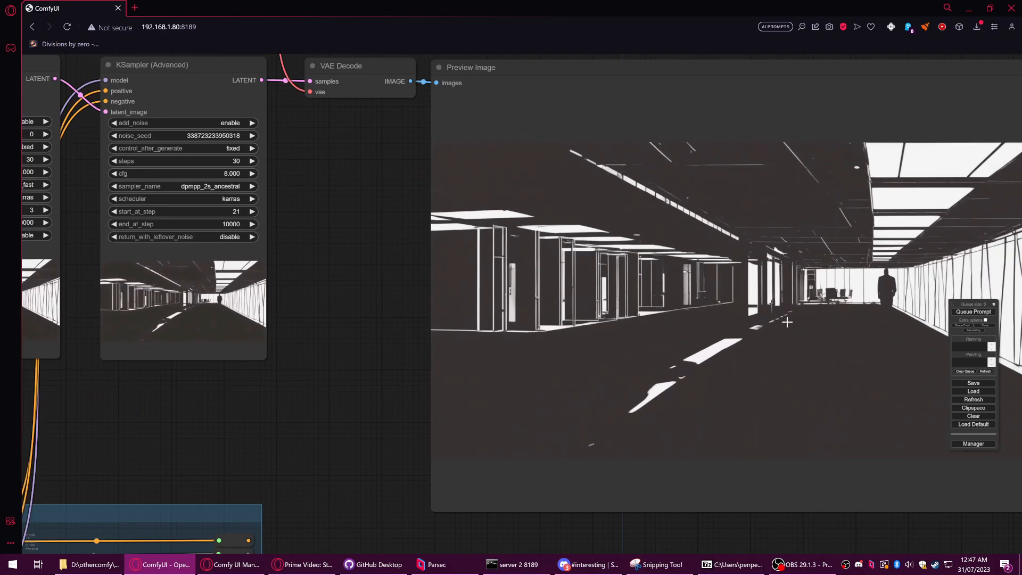
scroll(659, 296, down, 3)
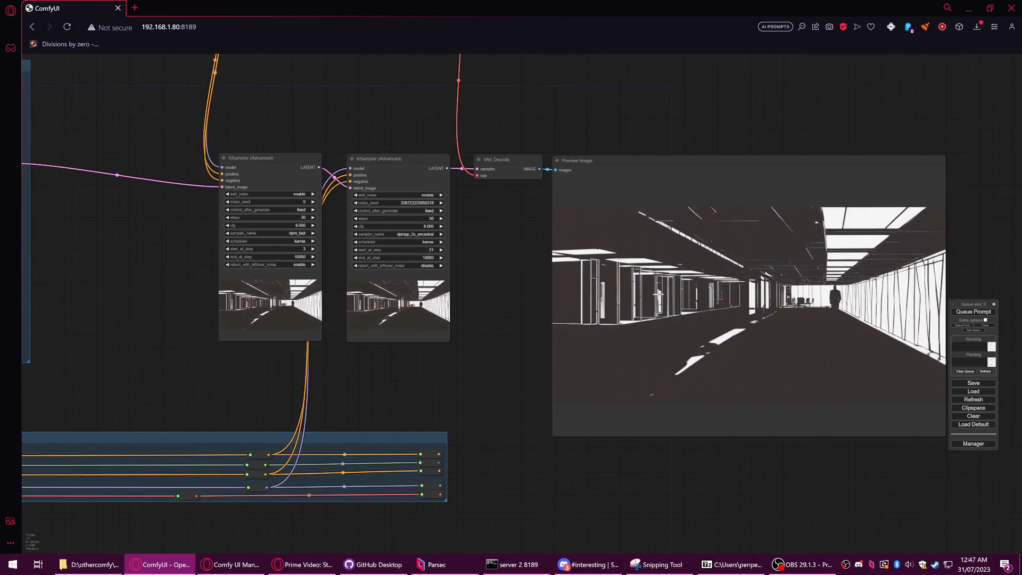
drag(470, 262, 711, 271)
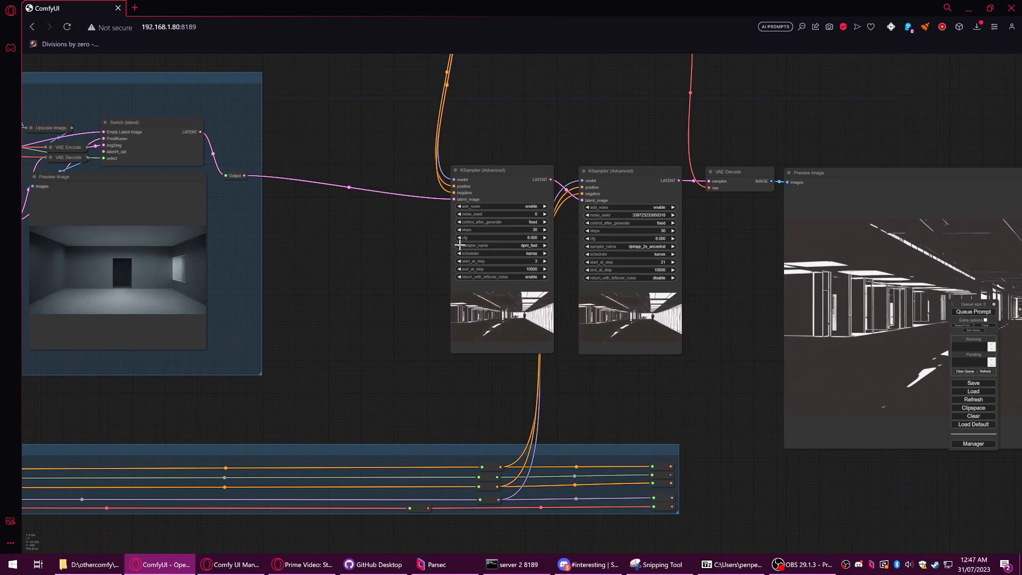
scroll(451, 240, down, 1)
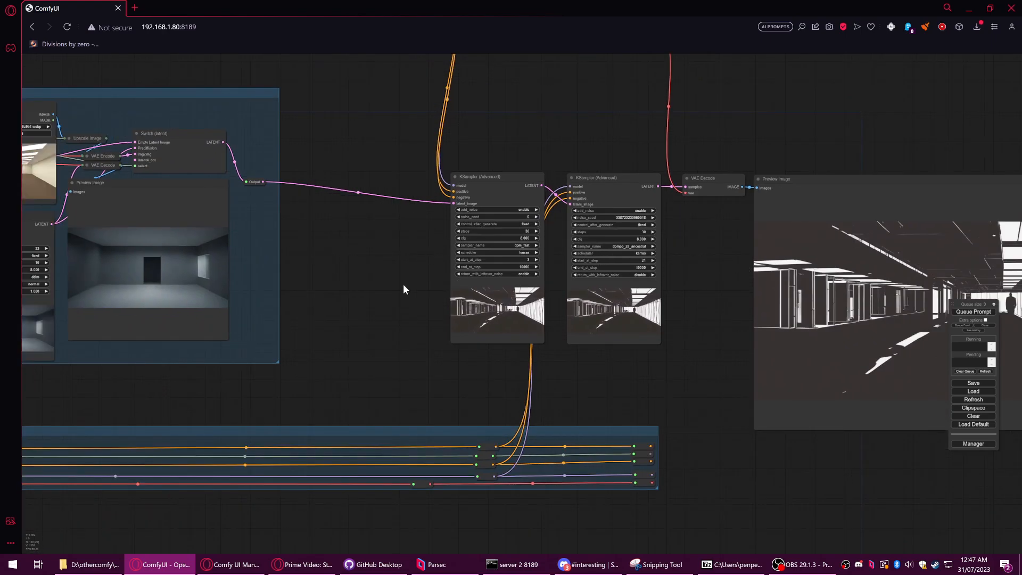
scroll(383, 281, down, 1)
drag(443, 258, 717, 281)
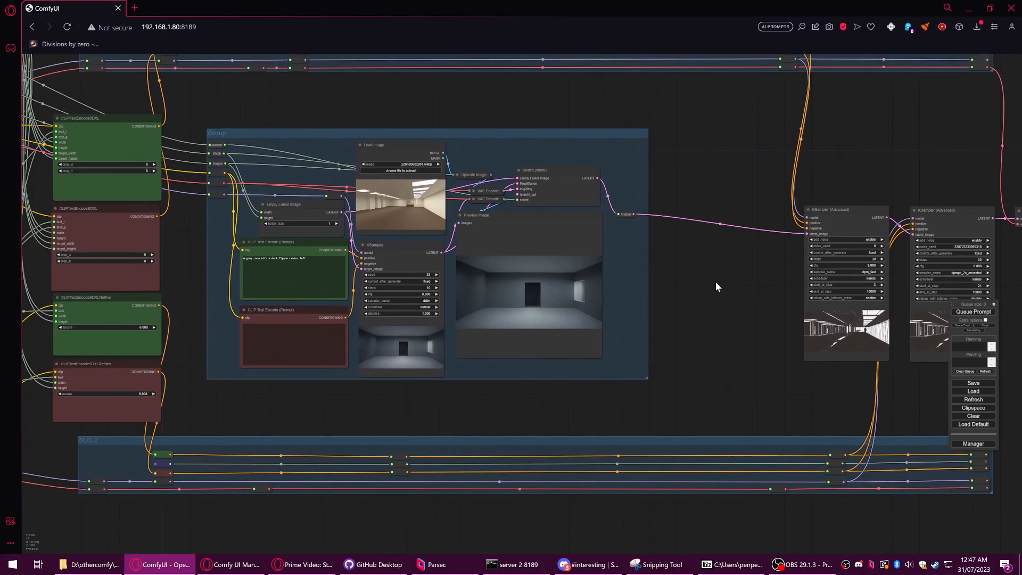